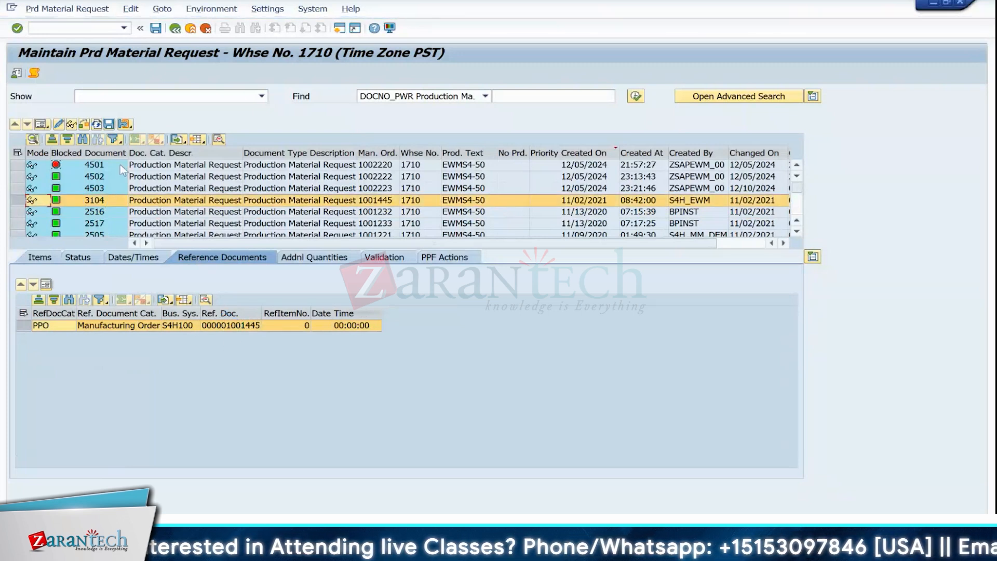
Display the items of production material request 4502 and examine the single-order and cross-order component products.
left_click(104, 178)
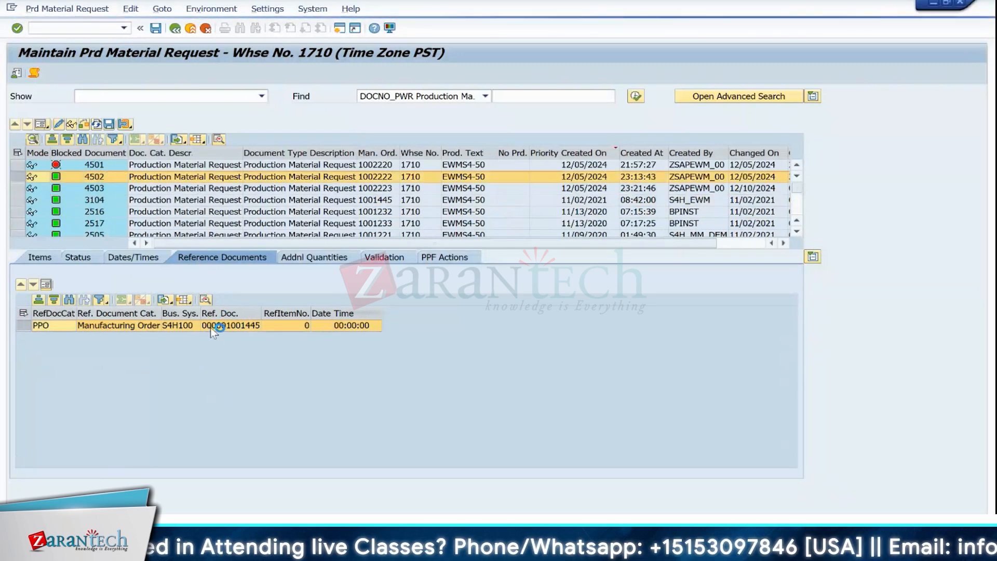
left_click(36, 259)
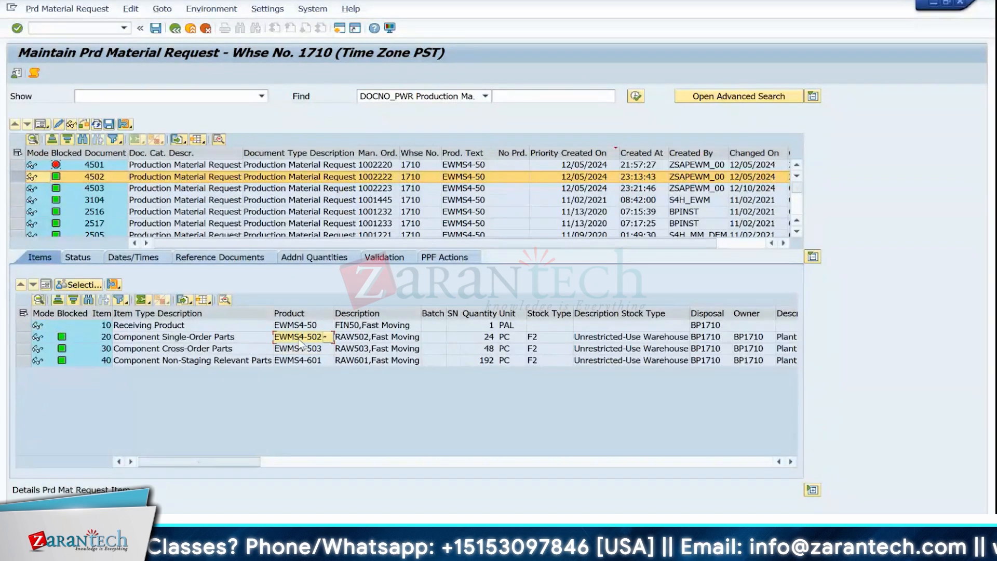
left_click(300, 347)
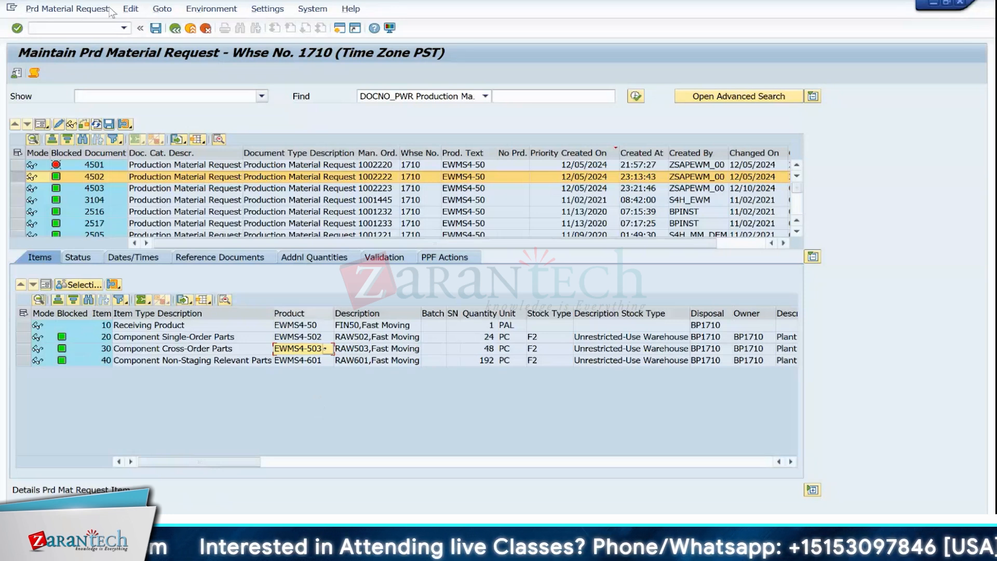
Open the stock data transfer transaction /SCWM/ISU in a new session and examine its option for not posting data in ERP.
key("ctrl+slash")
type("/o/scwm/isu")
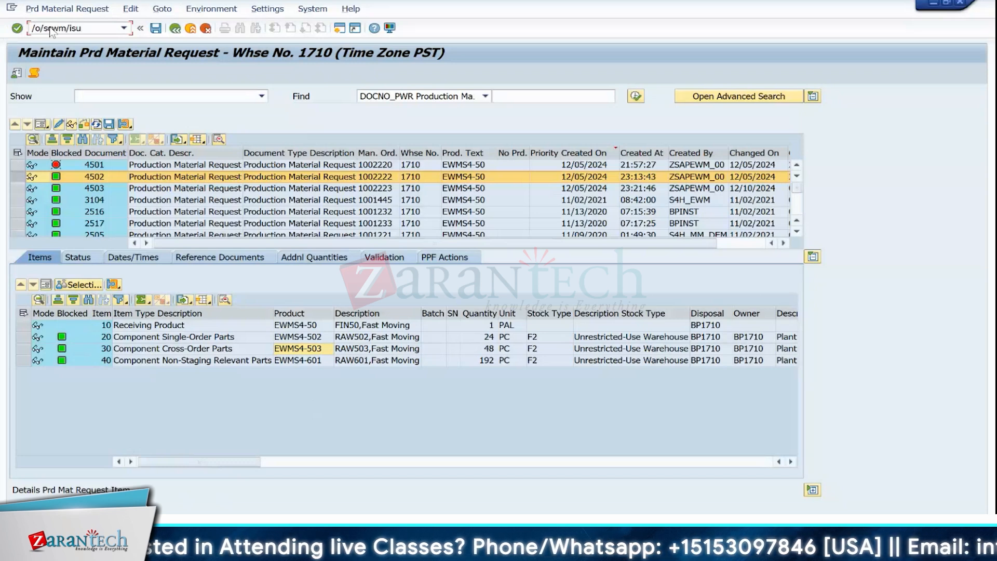
key("Return")
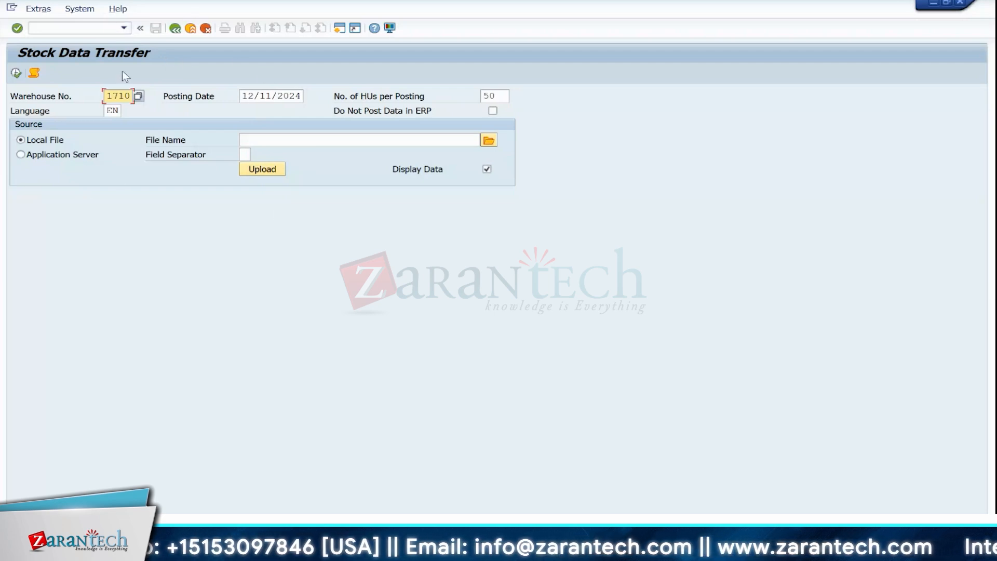
left_click(493, 111)
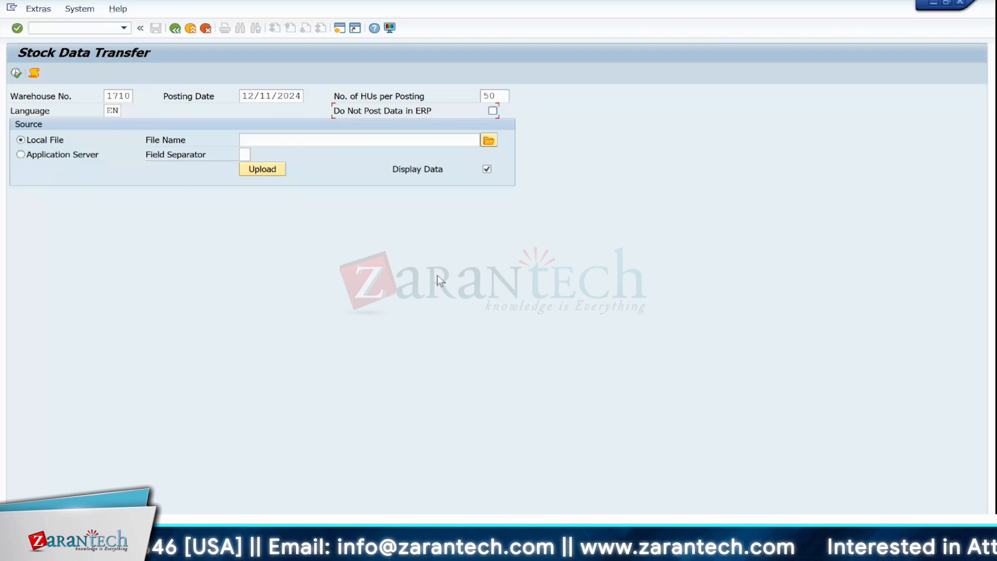
mouse_move(761, 543)
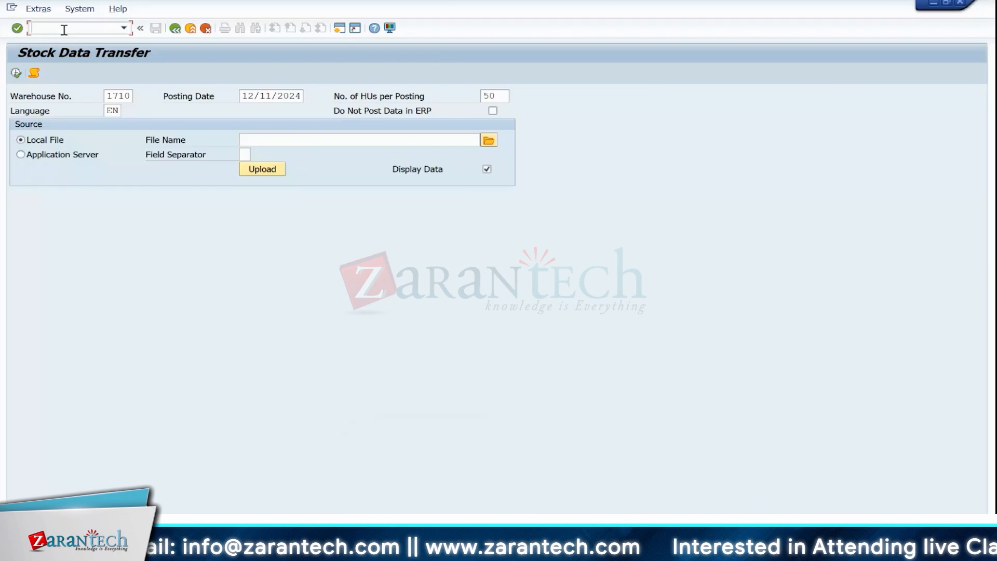
Replace the stock data transfer with the goods movement transaction MIGO in the same session.
left_click(63, 29)
type("/nmigo")
key("Return")
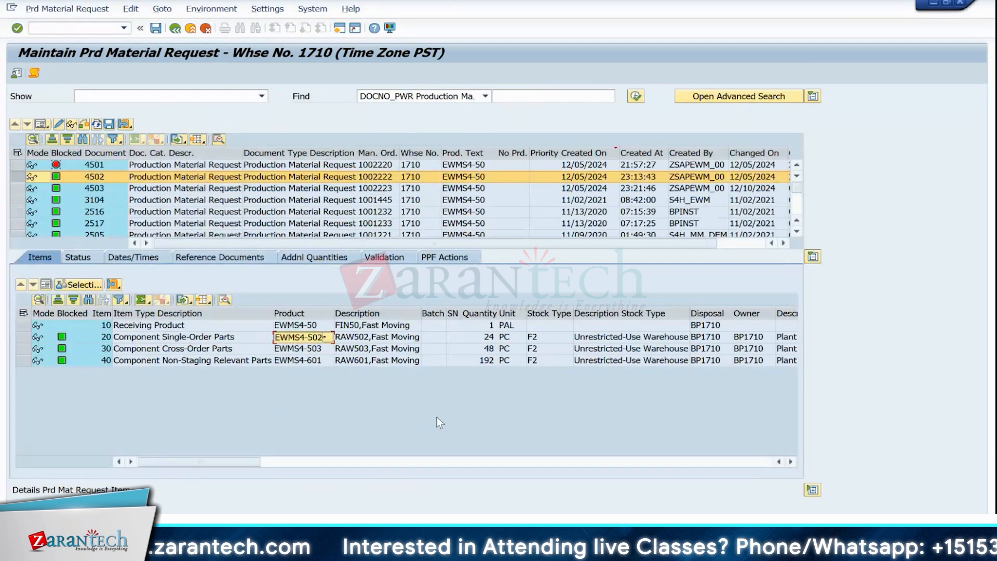
Open /SCWM/MAT1 in a new session and examine the units of measure of component product EWMS4-502.
left_click(489, 338)
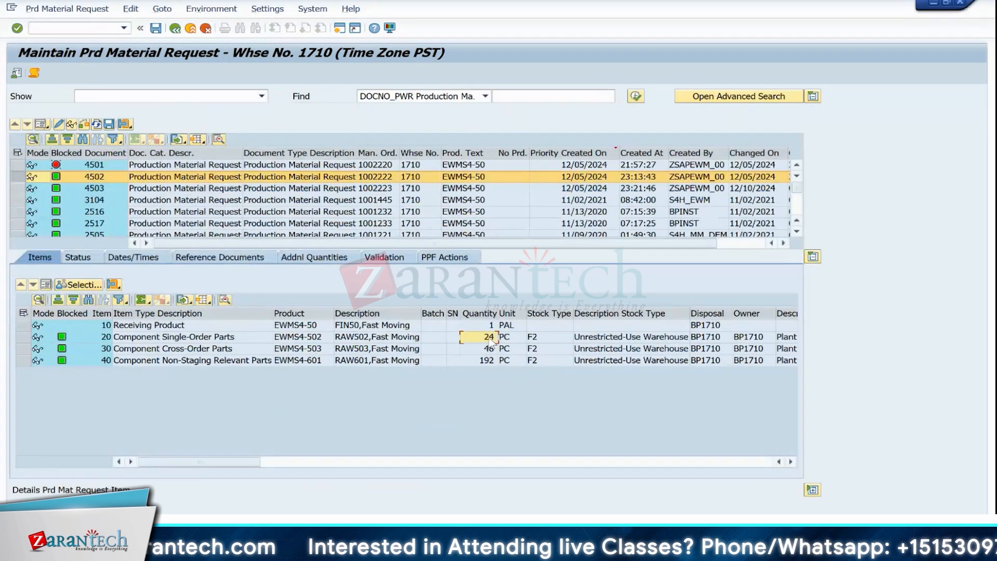
left_click(295, 338)
left_click(82, 29)
type("/o/scwm/")
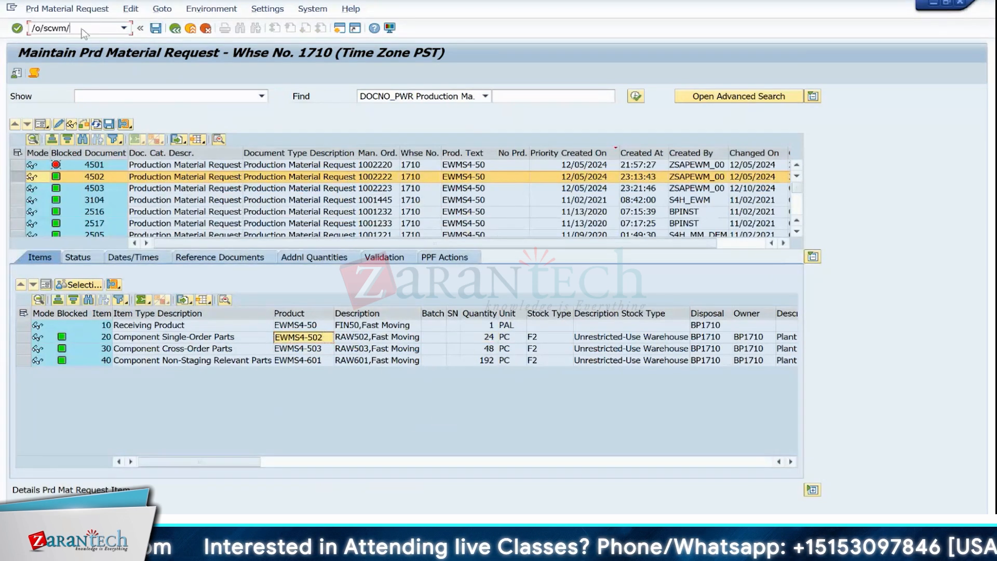
type("mat1")
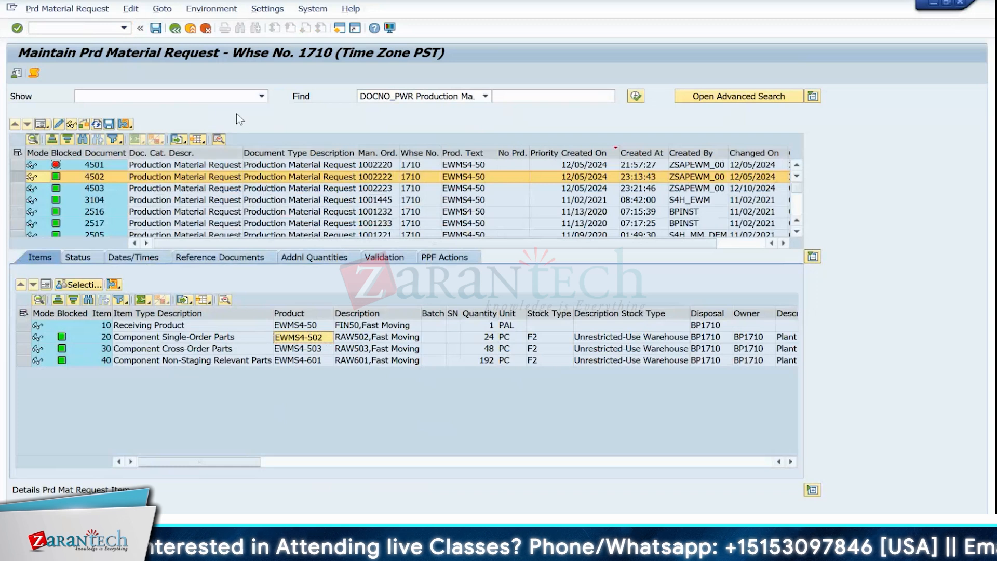
key("Return")
left_click(63, 183)
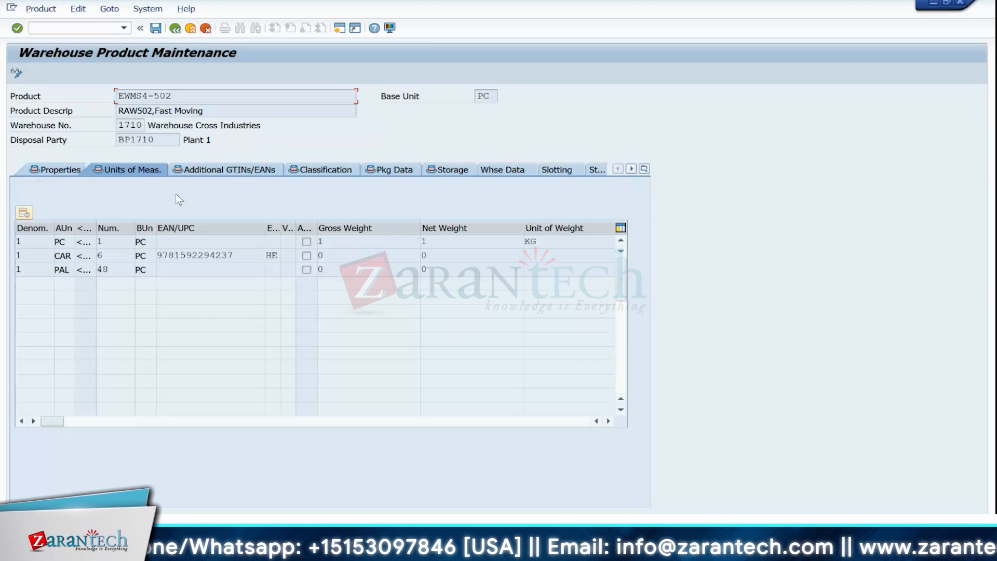
left_click(116, 269)
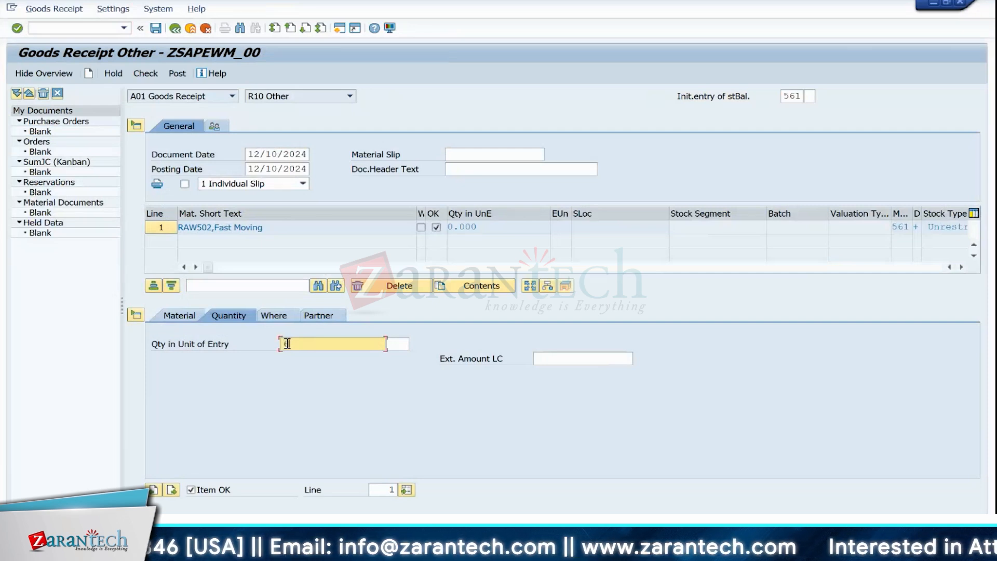
Enter quantity 96, plant 1710 and storage location 171S for the RAW502 item of the goods receipt.
type("6")
key("Return")
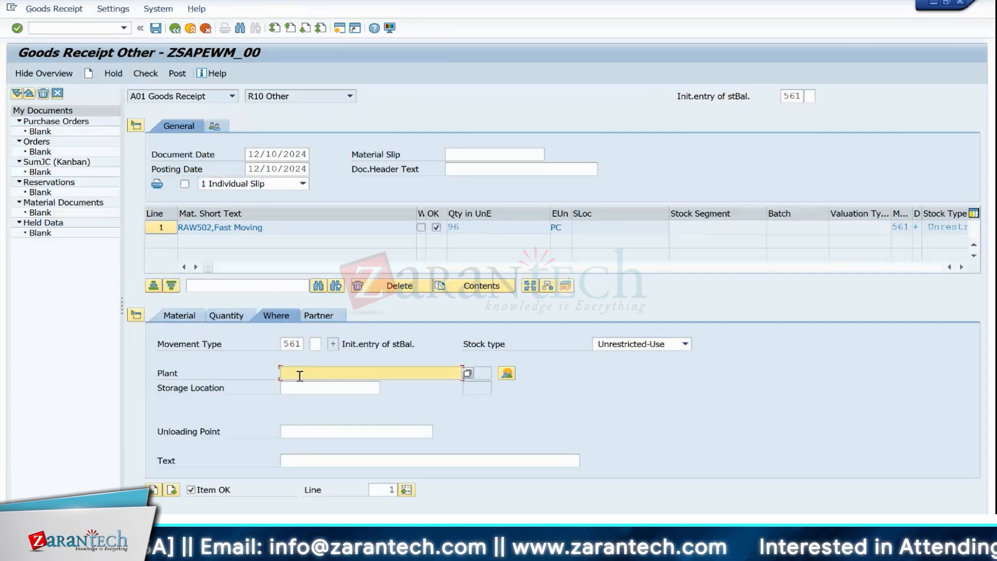
type("171")
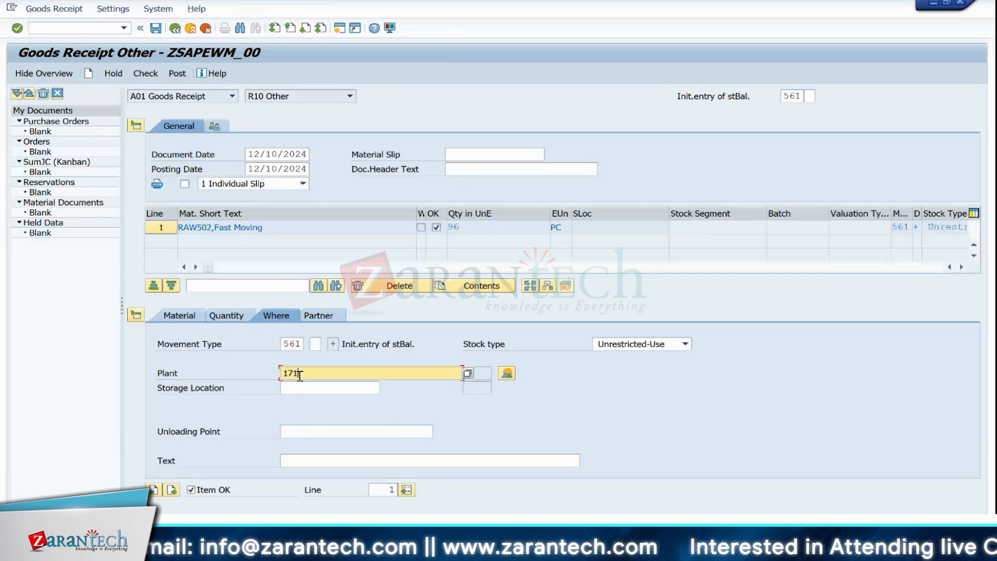
key("BackSpace")
type("01")
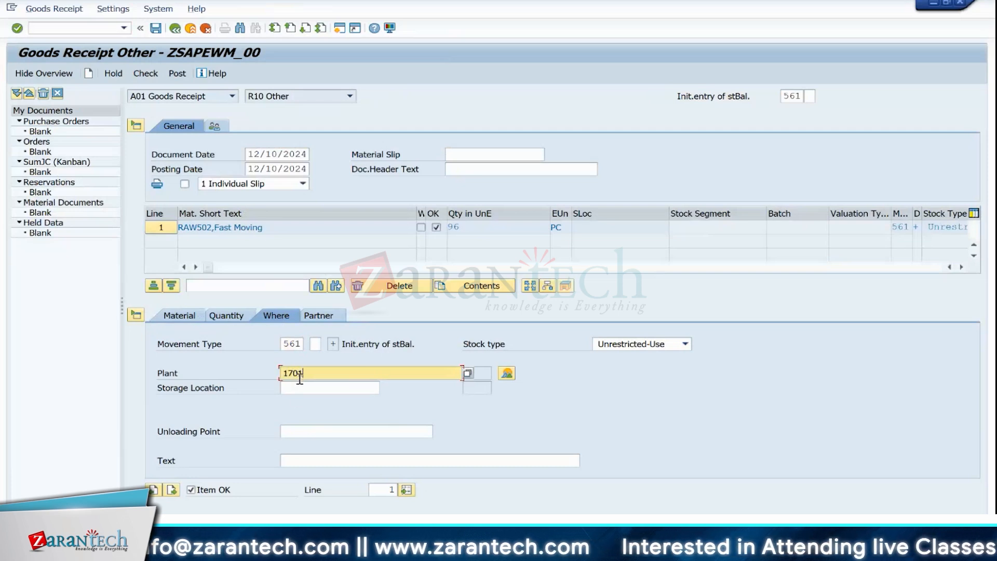
left_click(296, 389)
type("171s")
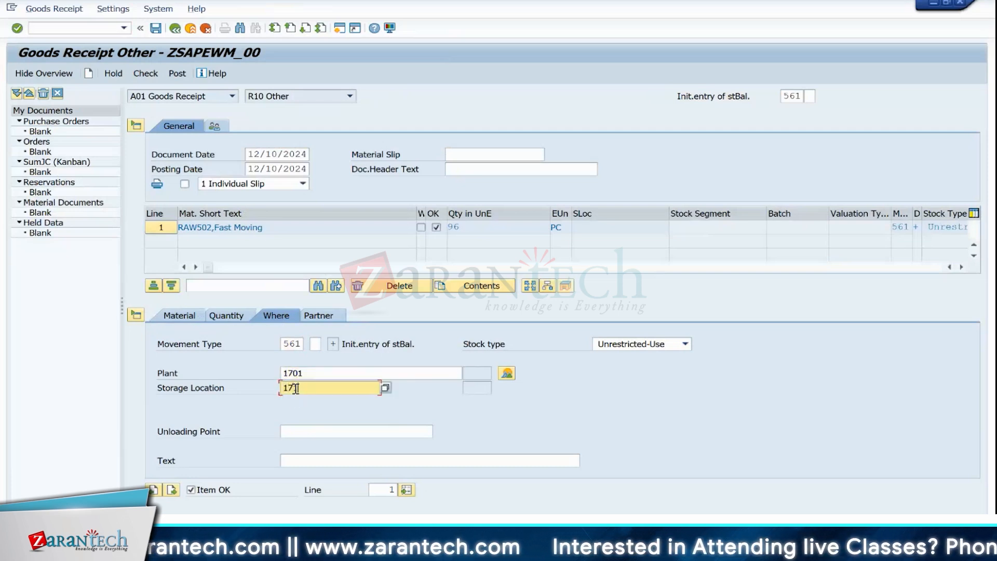
left_click(306, 374)
key("BackSpace")
key("BackSpace")
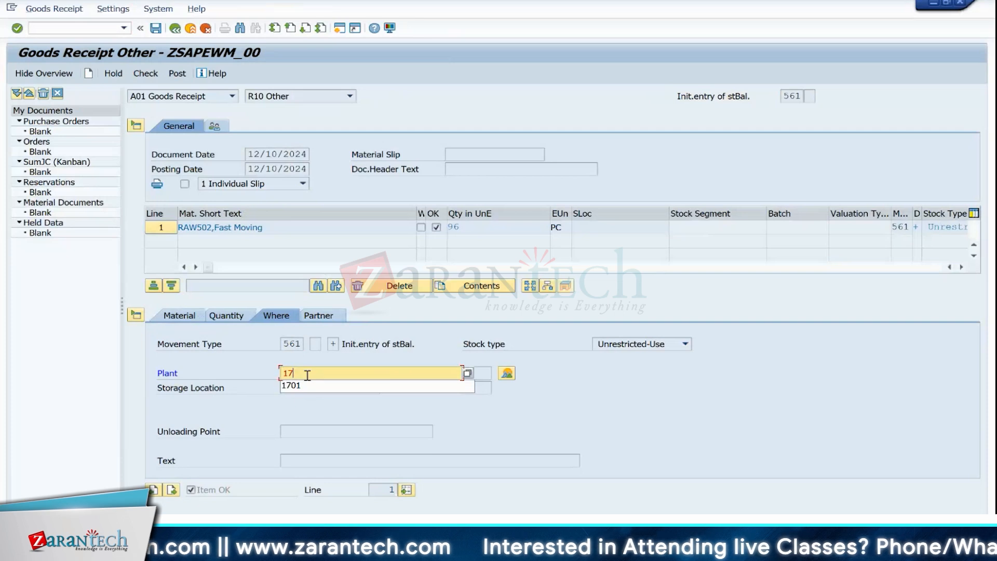
type("10")
key("Return")
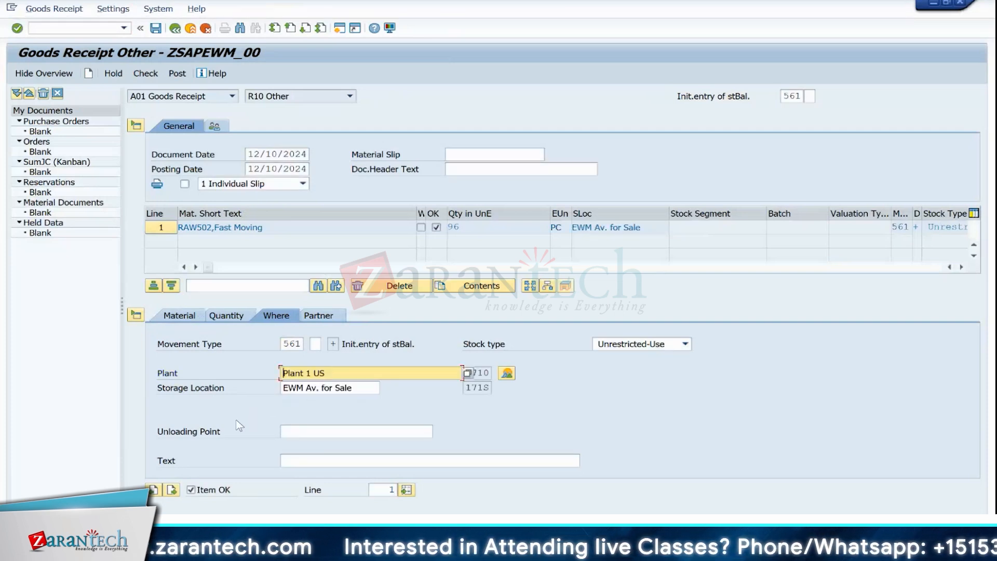
Fill in the vendor in the goods receipt item's partner data and check the document.
left_click(319, 315)
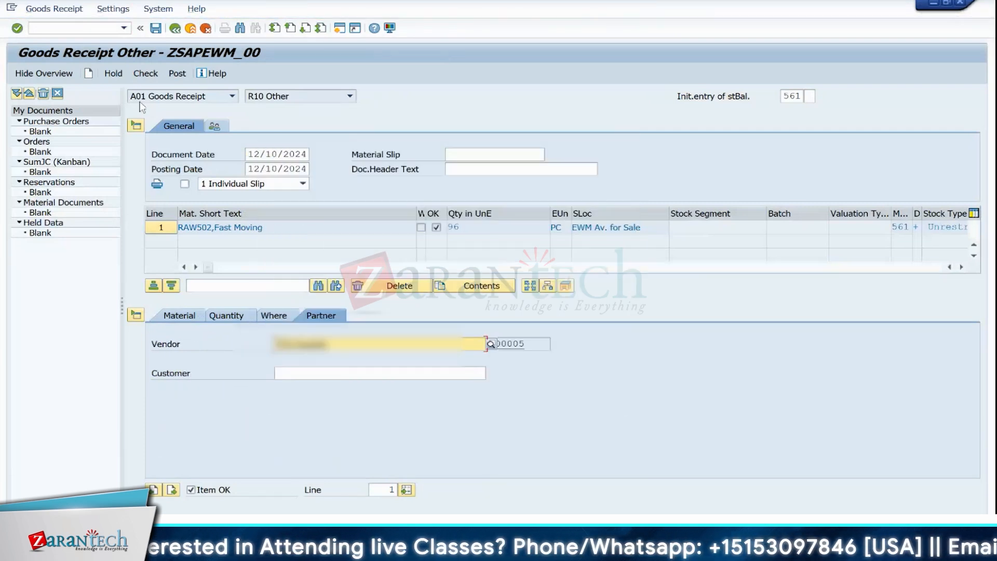
left_click(146, 74)
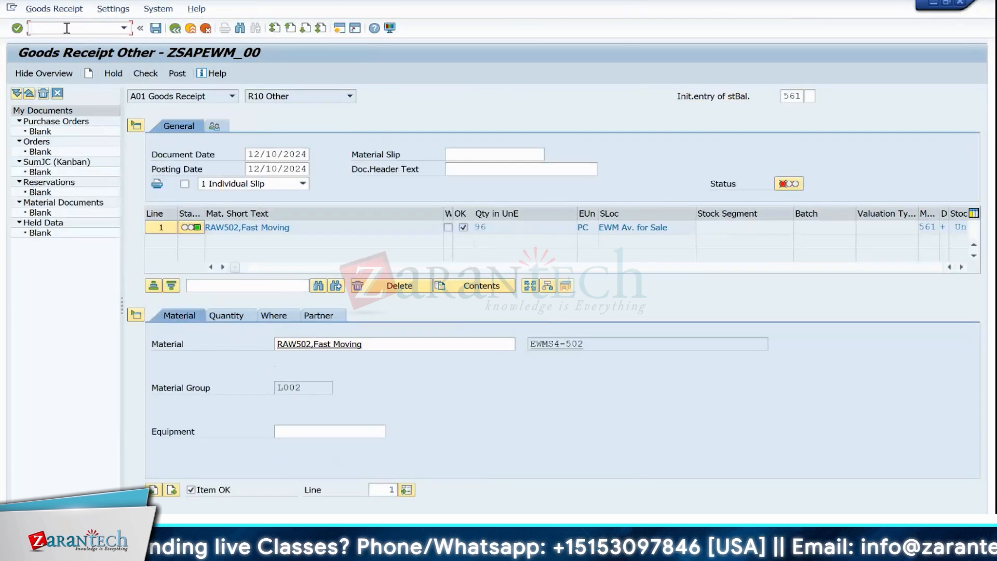
Look up valuation area 1710 in table T001K in a new session, and check the goods receipt again.
type("/o")
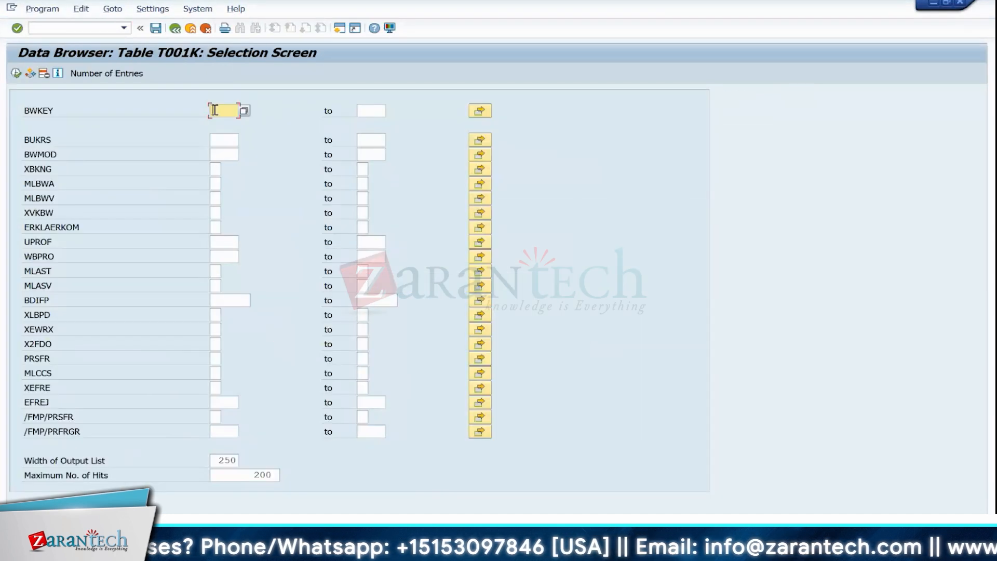
type("1710")
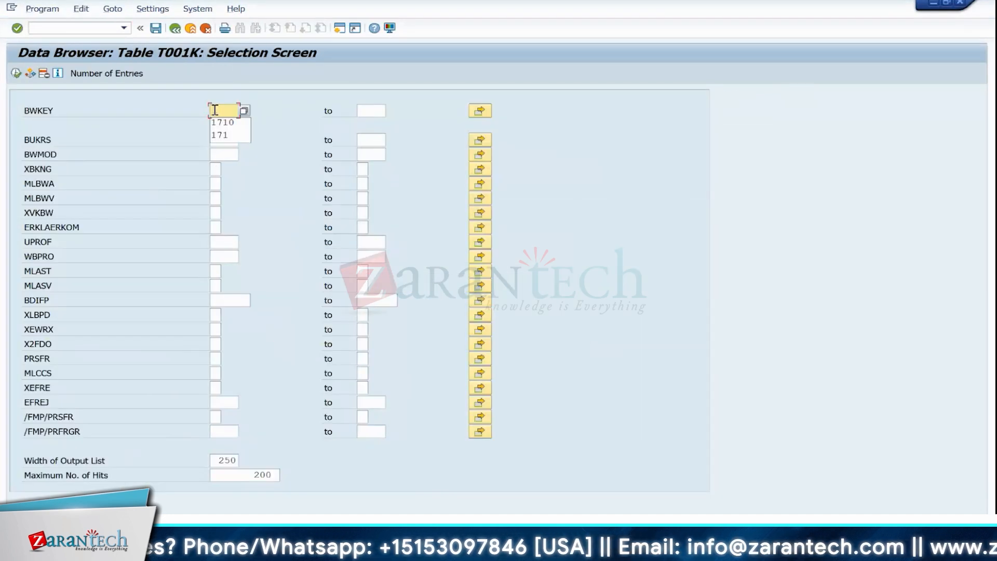
key("F8")
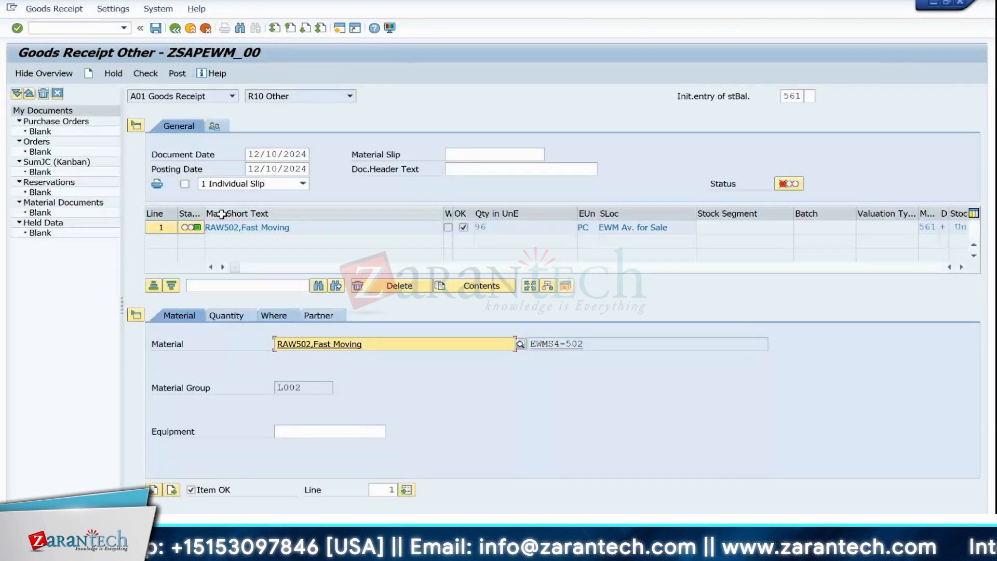
left_click(146, 74)
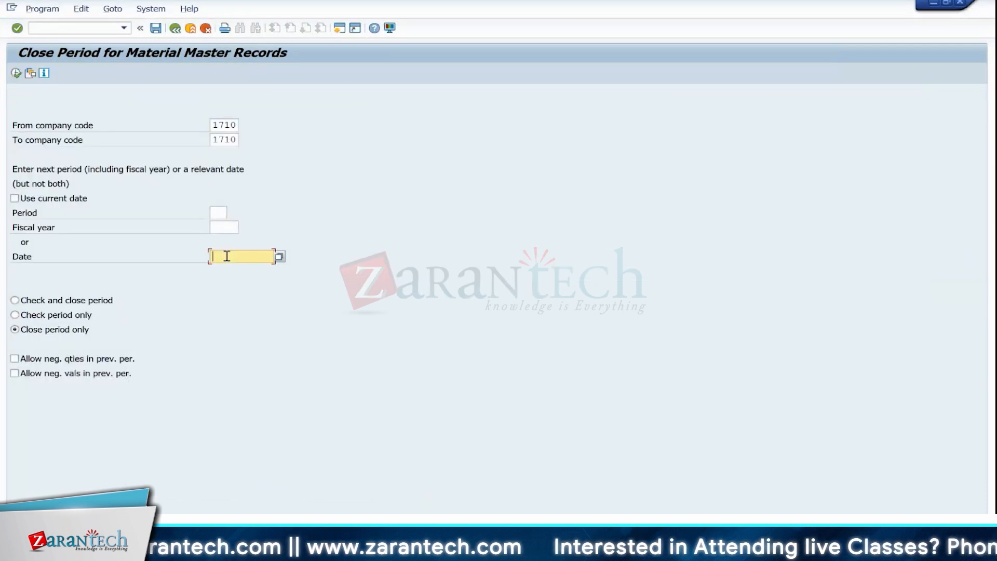
Try to close the material master period for company code 1710 using the date 12.11.2024, and return to the selection.
type("12.11.2024")
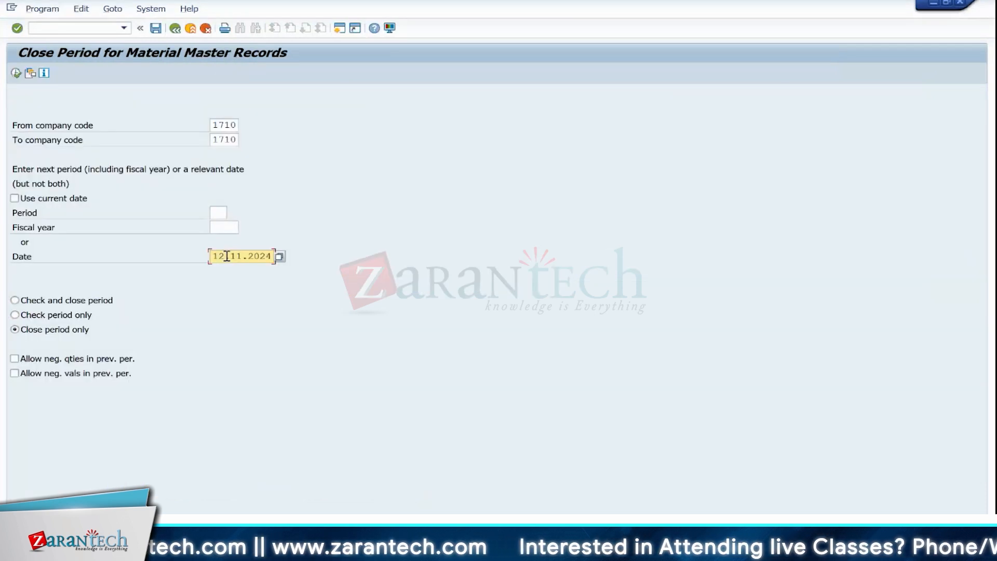
left_click(15, 73)
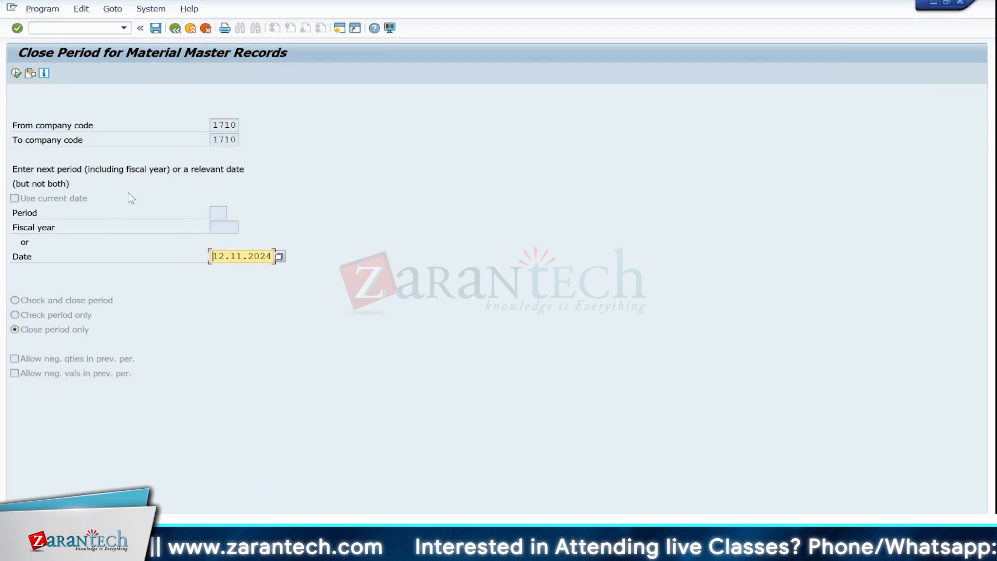
key("Delete")
key("Return")
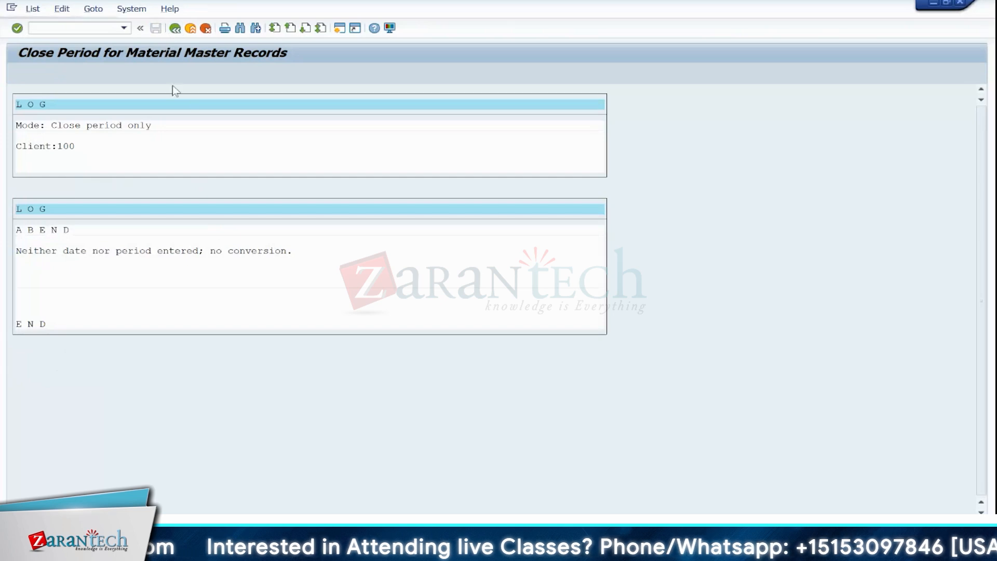
key("F3")
Run the material master period closing for company code 1710 with period 10 and with period 11 of 2024.
left_click(220, 213)
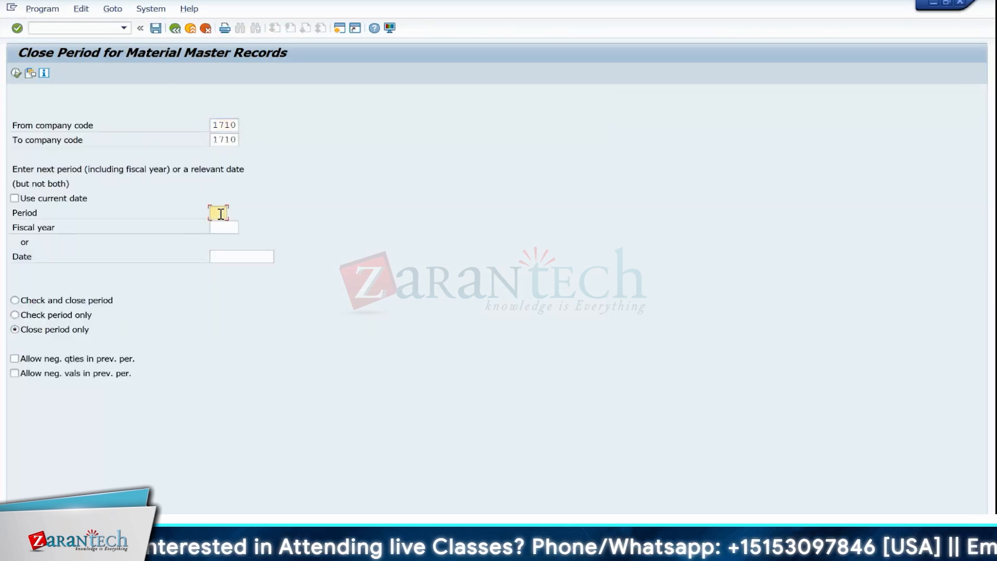
type("10")
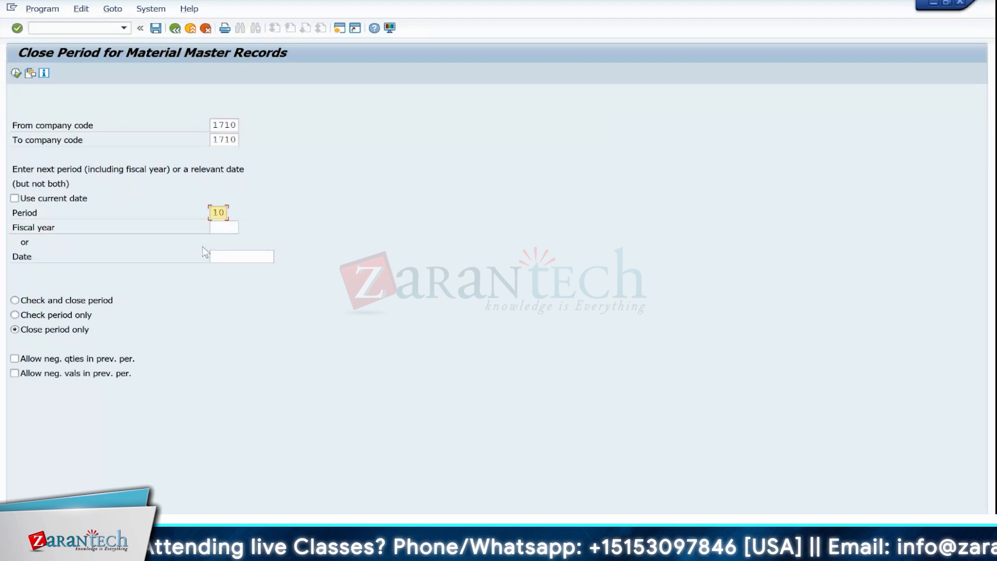
key("F8")
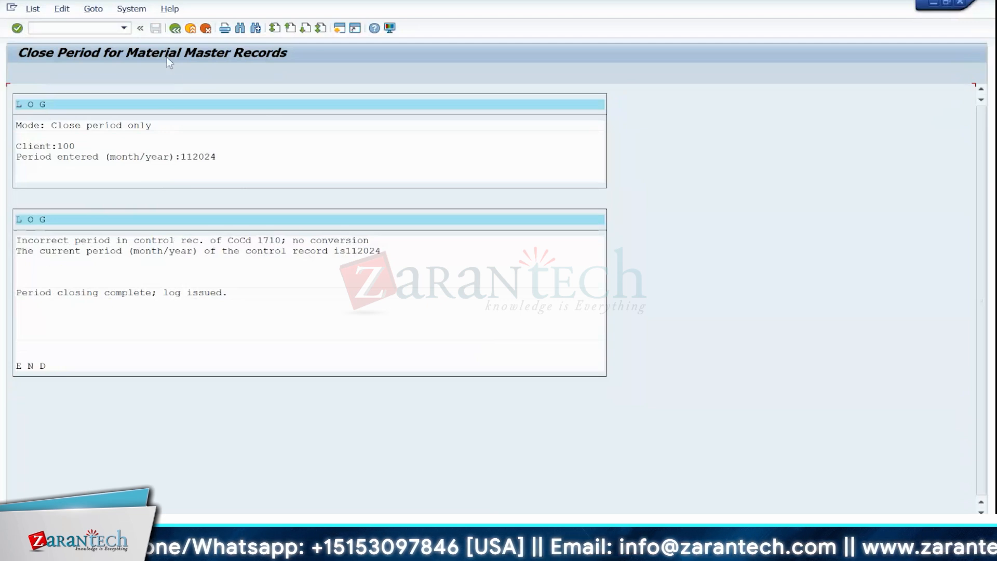
left_click(175, 28)
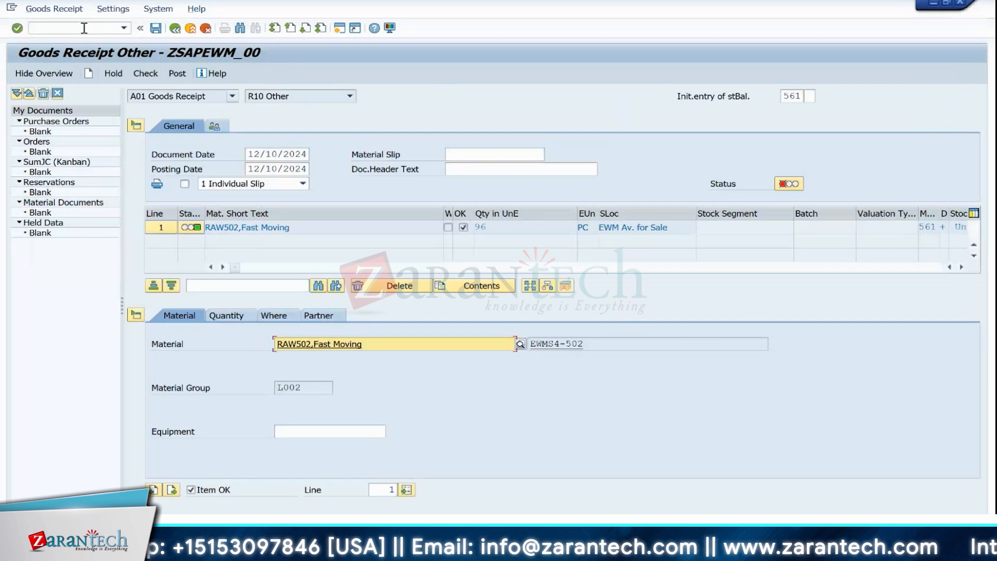
Restart the MIGO transaction and list the business partner entries of table BUT000 in the data browser.
type("/nmigo")
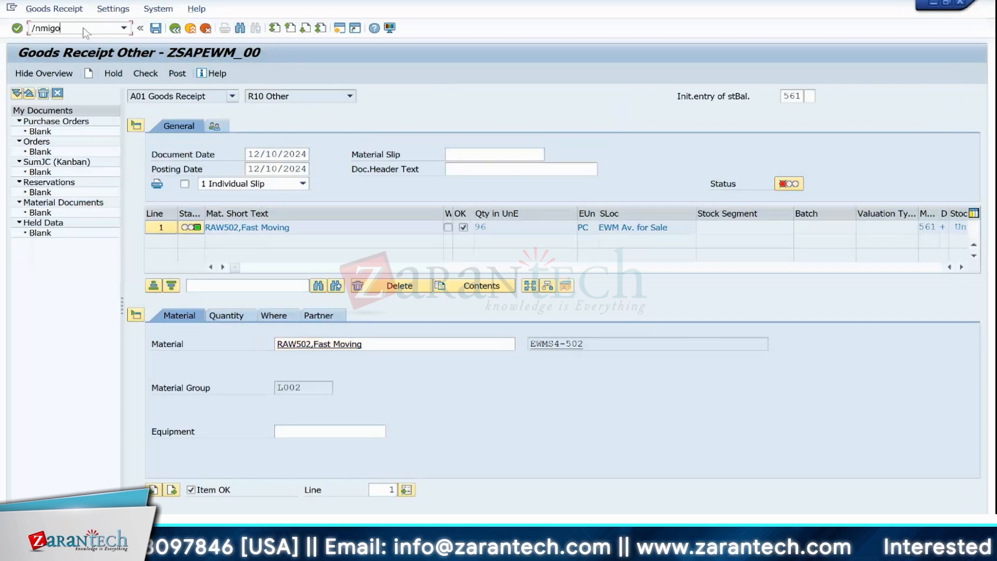
key("Return")
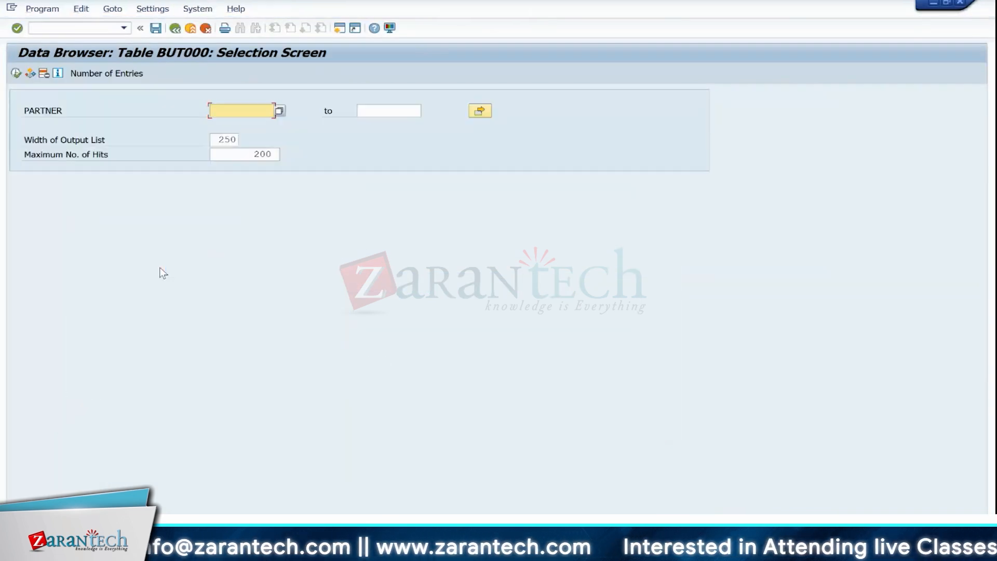
left_click(16, 73)
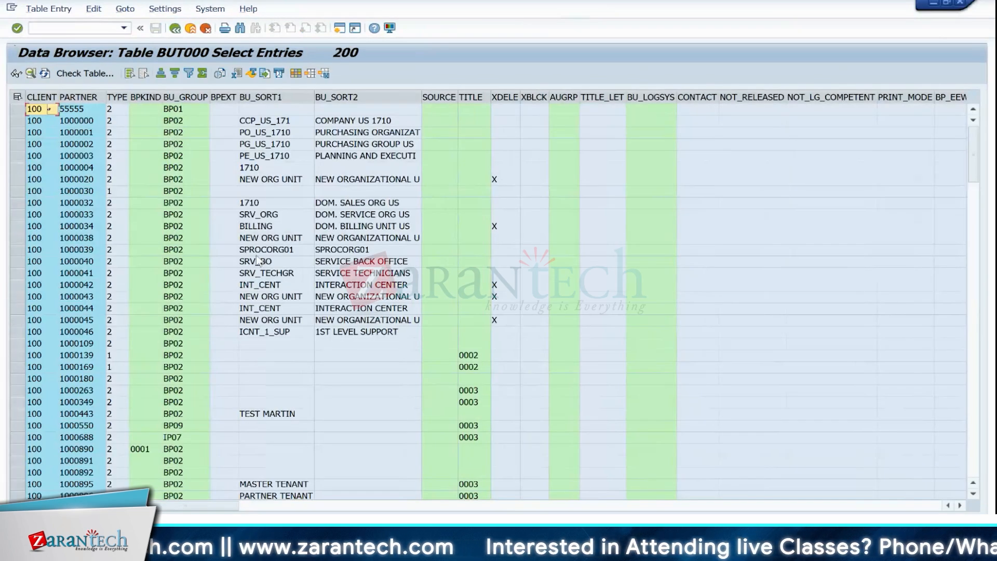
Look through the business partner entries of table BUT000 for a suitable partner.
left_click(269, 320)
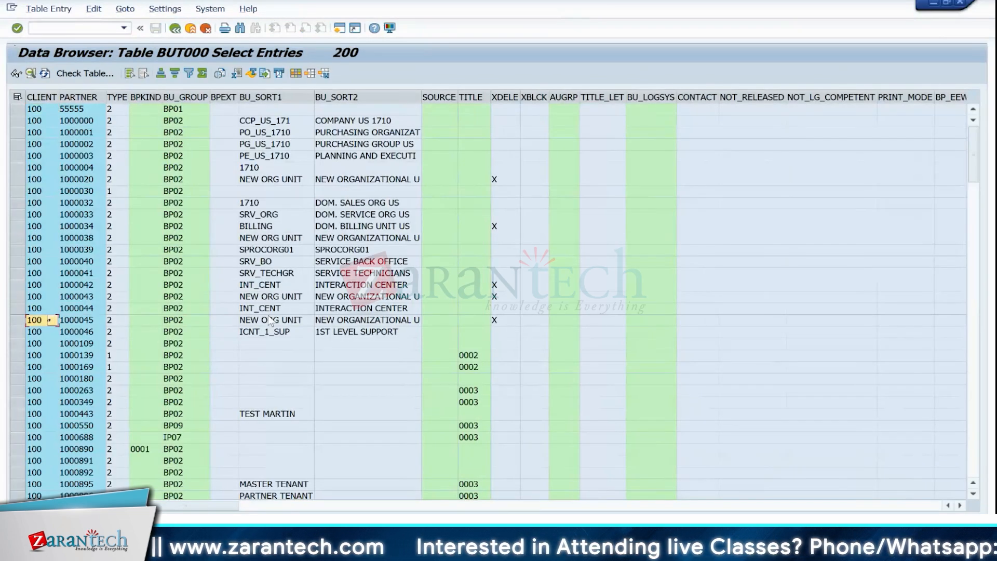
key("Down")
key("Down")
key("Down")
key("Down")
key("Down")
key("Down")
key("Down")
key("Down")
key("Down")
key("Down")
key("Down")
key("Down")
key("Down")
key("Down")
key("Down")
key("Down")
key("Down")
key("Down")
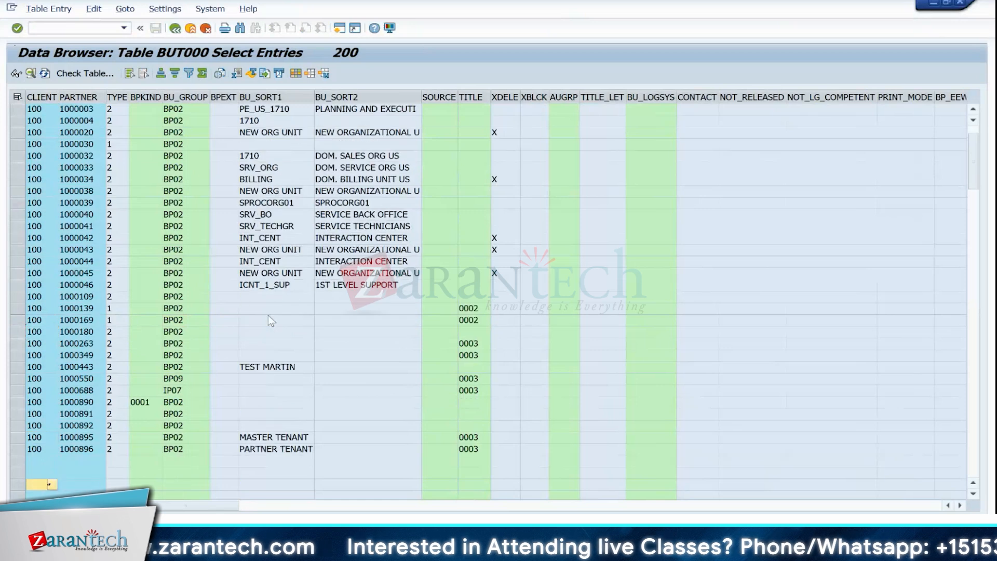
key("Down")
Sort the BUT000 entries by PARTNER in descending order and widen that column to show the full partner numbers.
left_click(79, 97)
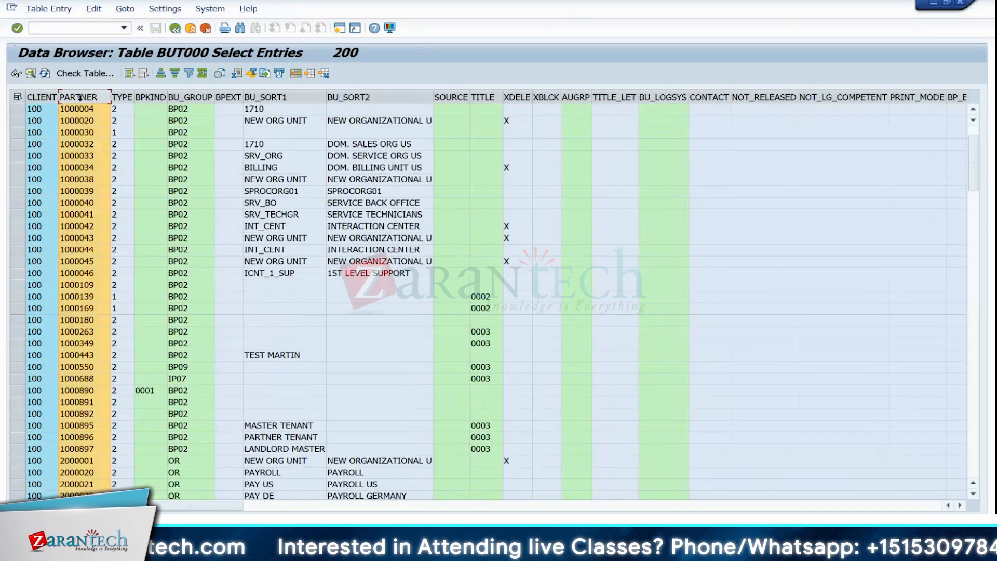
left_click(175, 73)
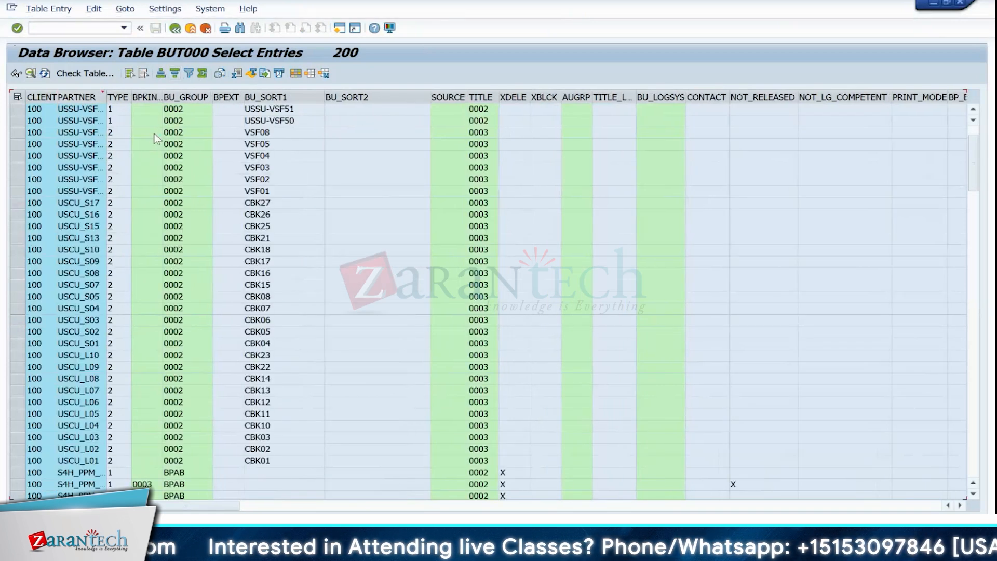
left_click_drag(107, 97, 180, 98)
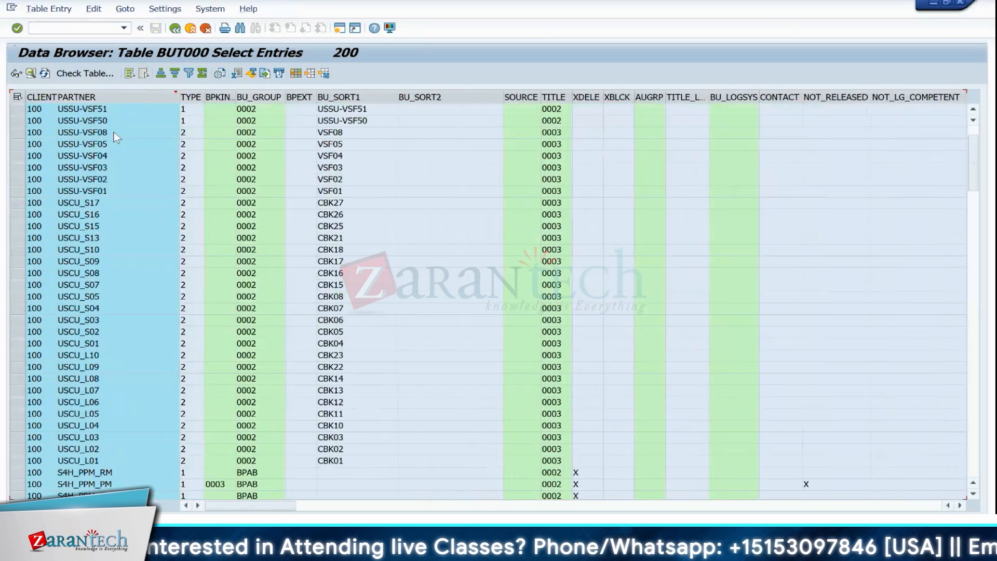
Examine the upper part of the sorted partner list down to the partners with search term EWM.
left_click(118, 365)
key("Down")
key("Up")
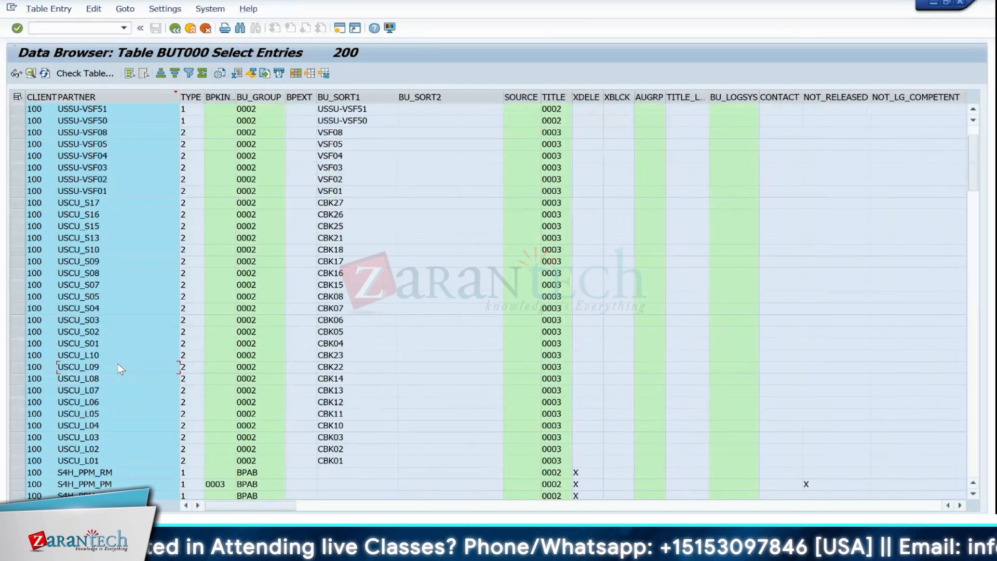
key("Down")
key("Down")
key("Down")
key("Down")
key("Down")
key("Down")
key("Down")
key("Down")
key("Down")
key("Down")
key("Down")
key("Down")
key("Down")
key("Down")
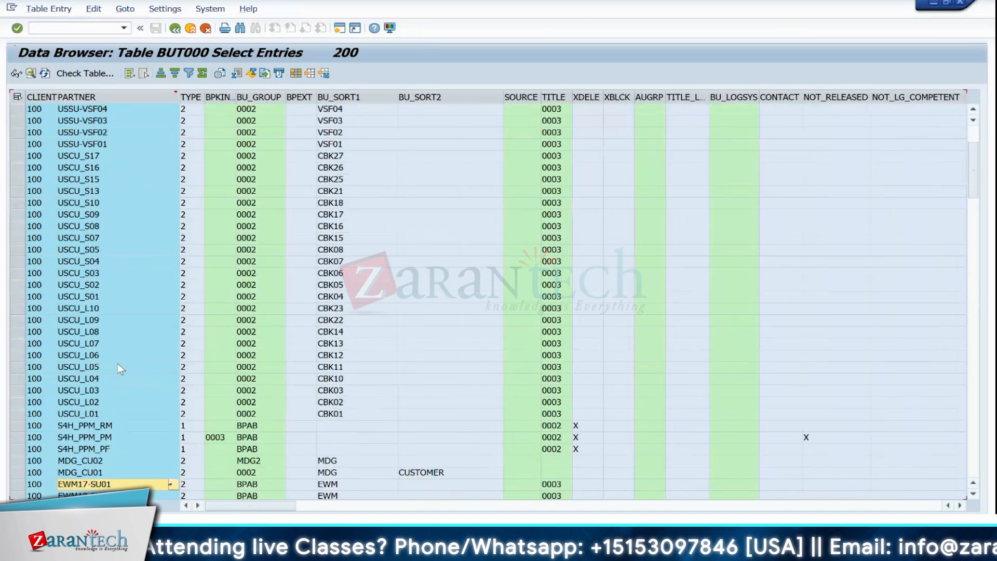
key("Down")
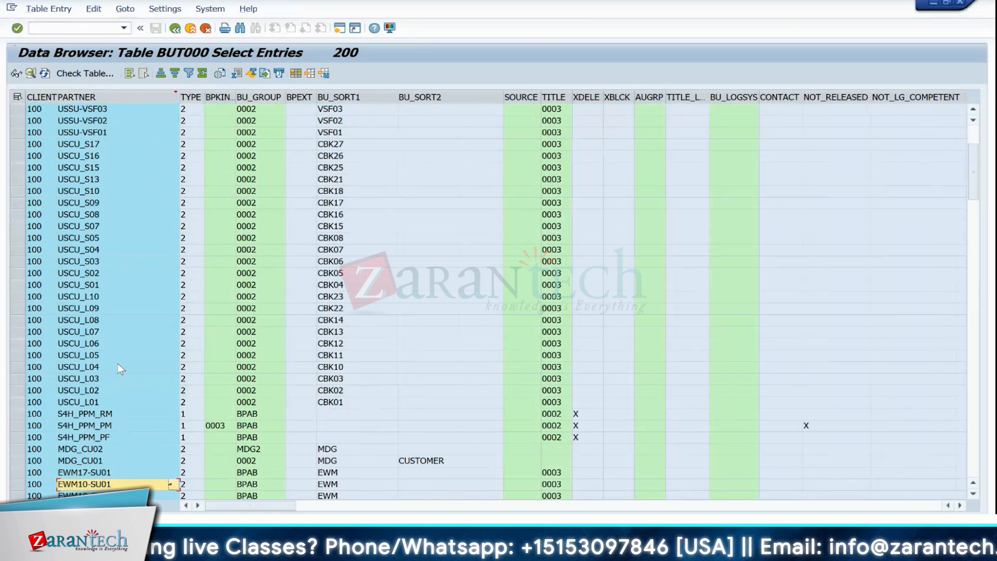
key("Down")
key("Down")
key("Down")
key("Up")
key("Up")
key("Up")
key("Up")
key("Up")
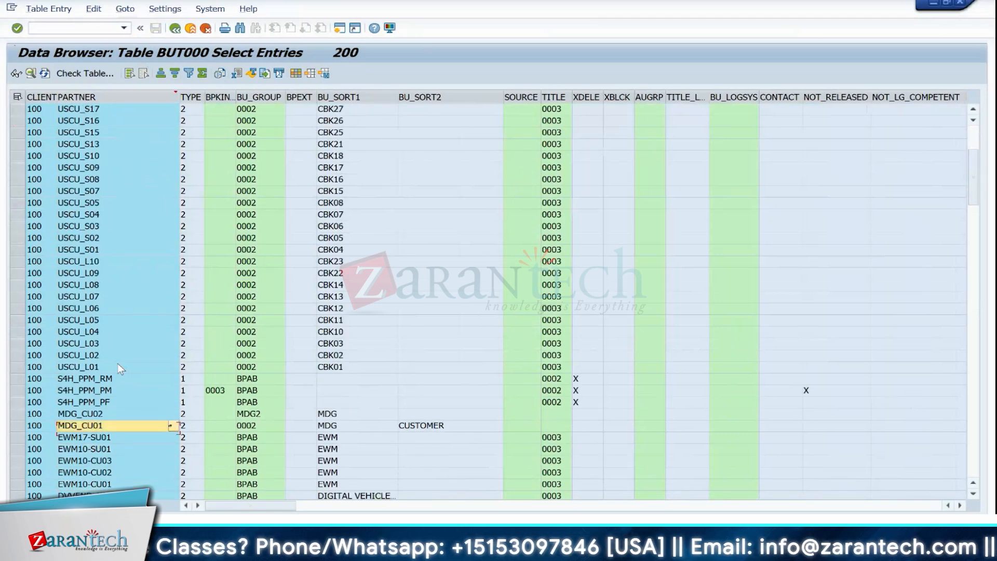
Examine the partners below the EWM entries down to the plant, company and carrier partners.
left_click(94, 440)
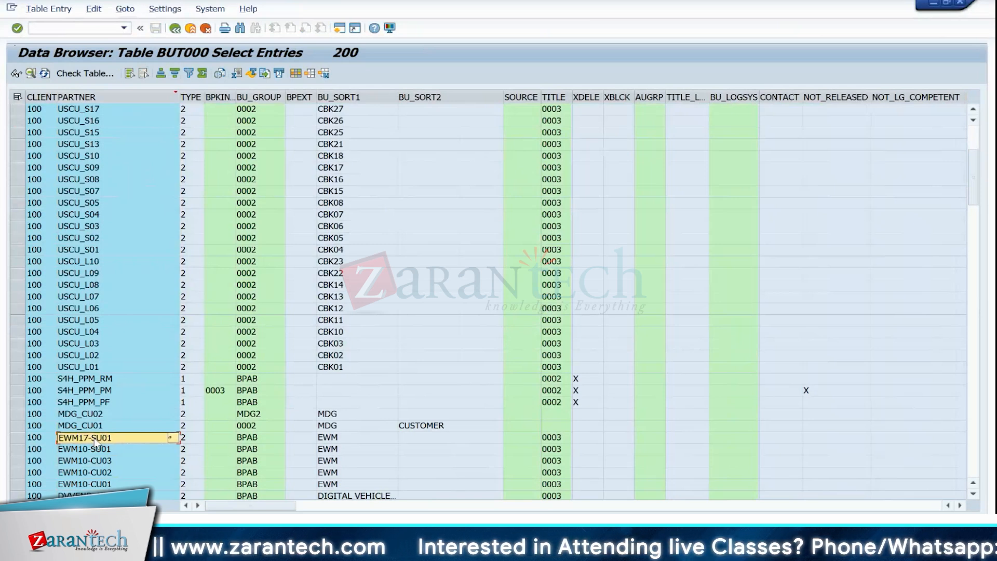
key("Down")
key("Down")
key("Down")
key("Down")
key("Down")
key("Down")
key("Down")
key("Down")
key("Down")
key("Down")
key("Down")
key("Down")
key("Down")
key("Down")
key("Down")
key("Down")
key("Down")
key("Down")
key("Down")
key("Down")
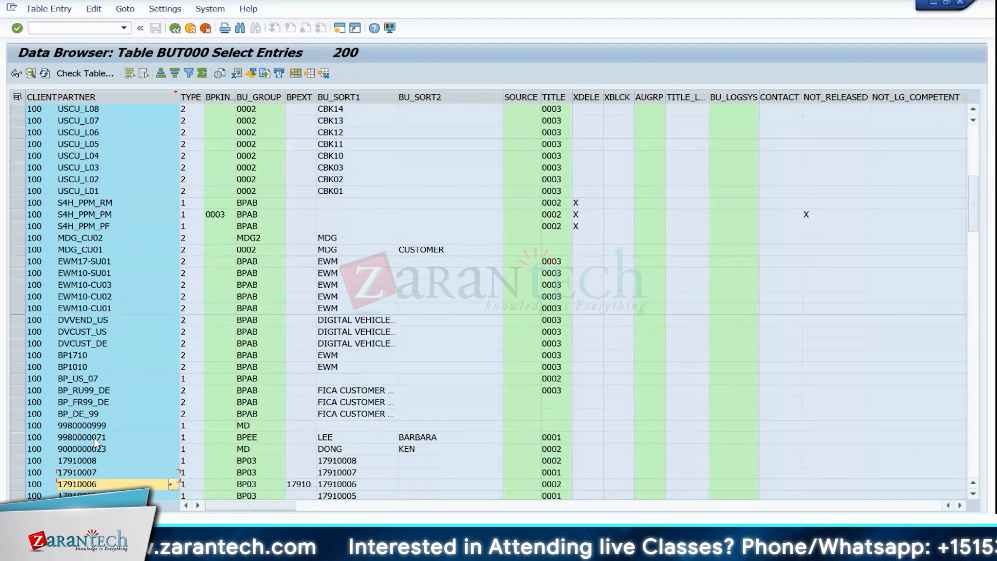
key("Up")
key("Up")
key("Up")
key("Up")
key("Up")
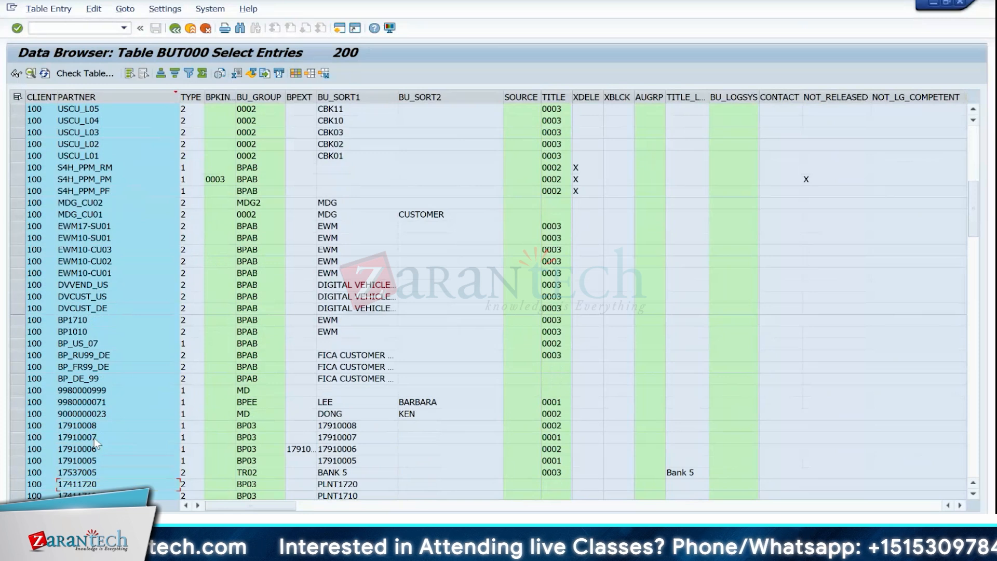
key("Up")
key("Down")
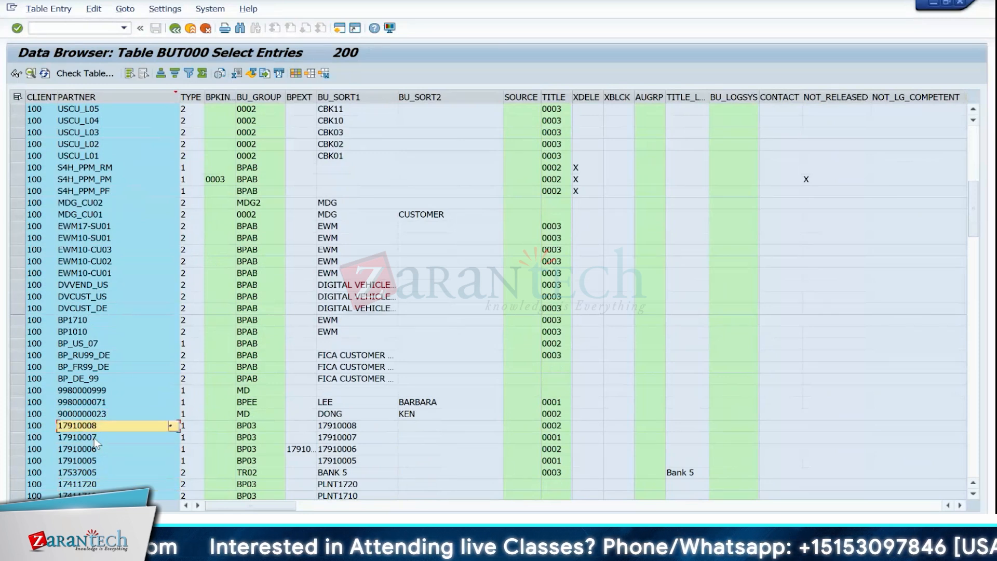
key("Down")
key("Down")
key("Down")
key("Down")
key("Down")
key("Down")
key("Down")
key("Down")
key("Down")
key("Down")
key("Down")
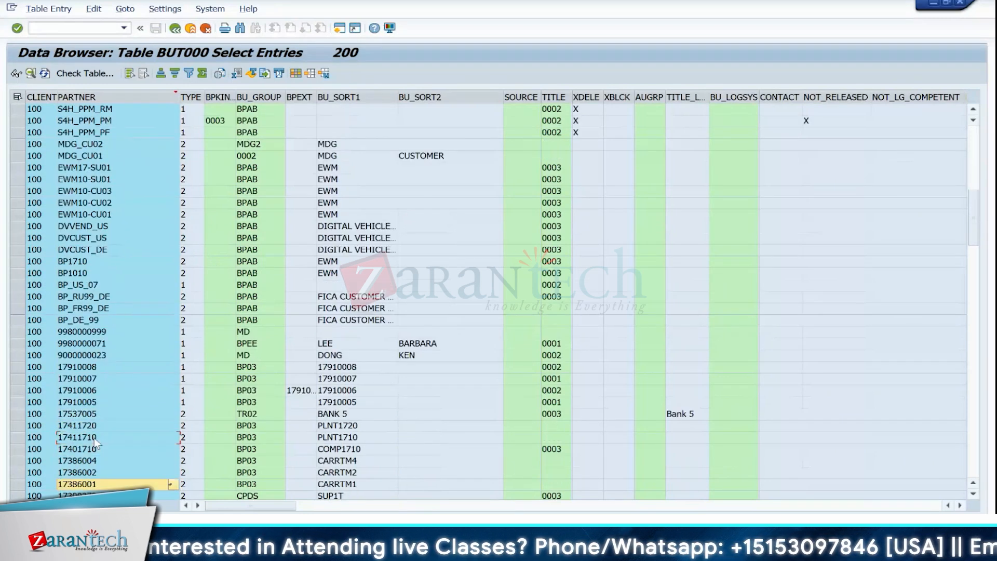
Examine the supplier and customer partners further down the list, including the LIEF and VEN-SUBCON entries.
key("Down")
key("Down")
key("Down")
key("Down")
key("Down")
key("Down")
key("Down")
key("Down")
key("Down")
key("Down")
key("Down")
key("Down")
key("Down")
key("Down")
key("Down")
key("Down")
key("Down")
key("Down")
key("Down")
key("Down")
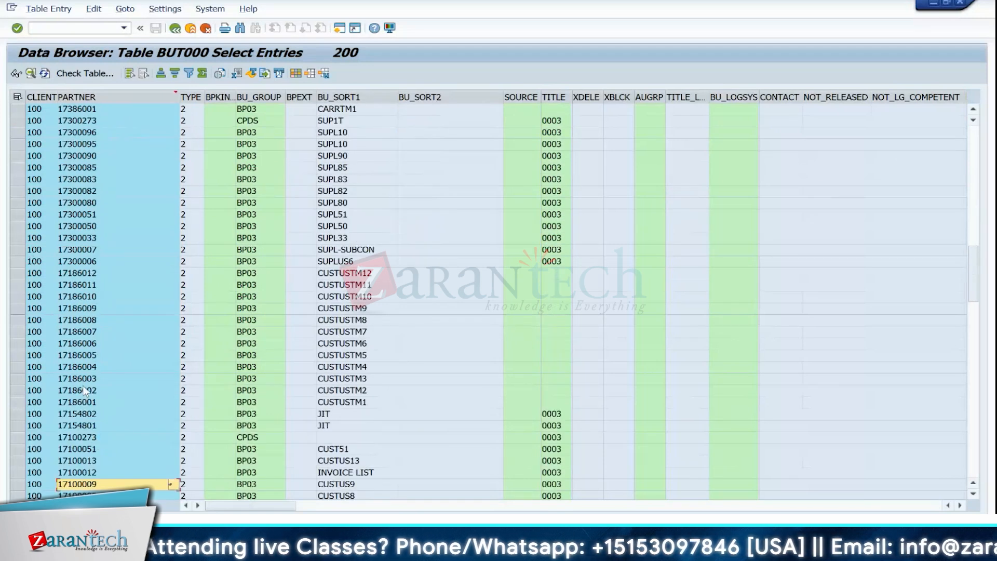
left_click(84, 381)
key("Down")
key("Down")
key("Down")
key("Down")
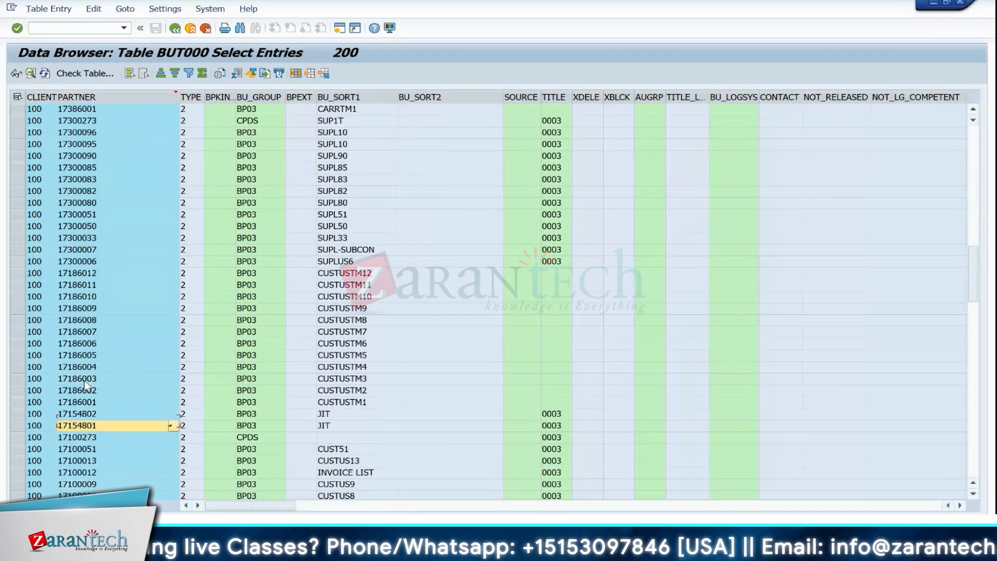
key("Down")
key("Down")
key("Down")
key("Down")
key("Down")
key("Down")
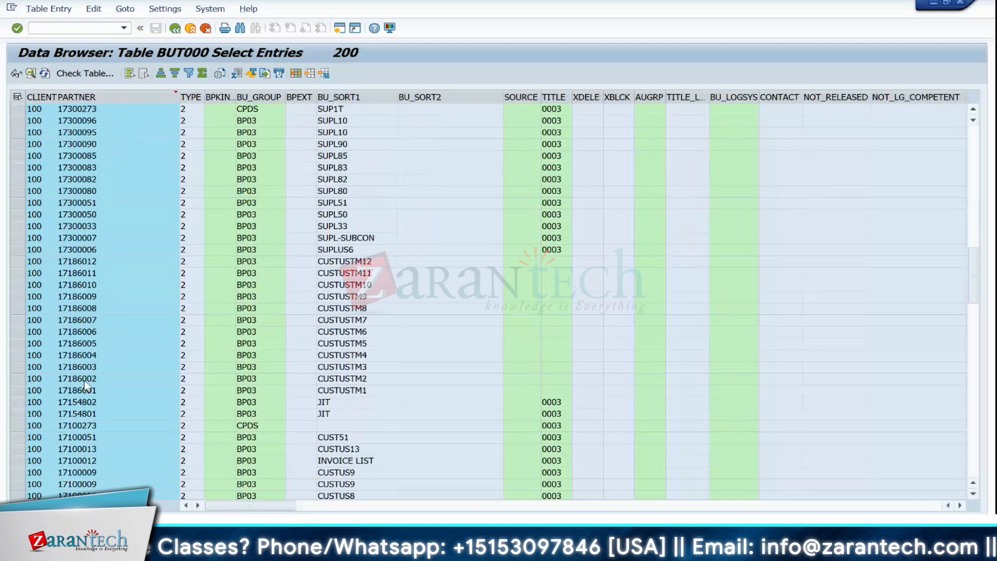
key("Down")
key("Down")
key("Down")
key("Down")
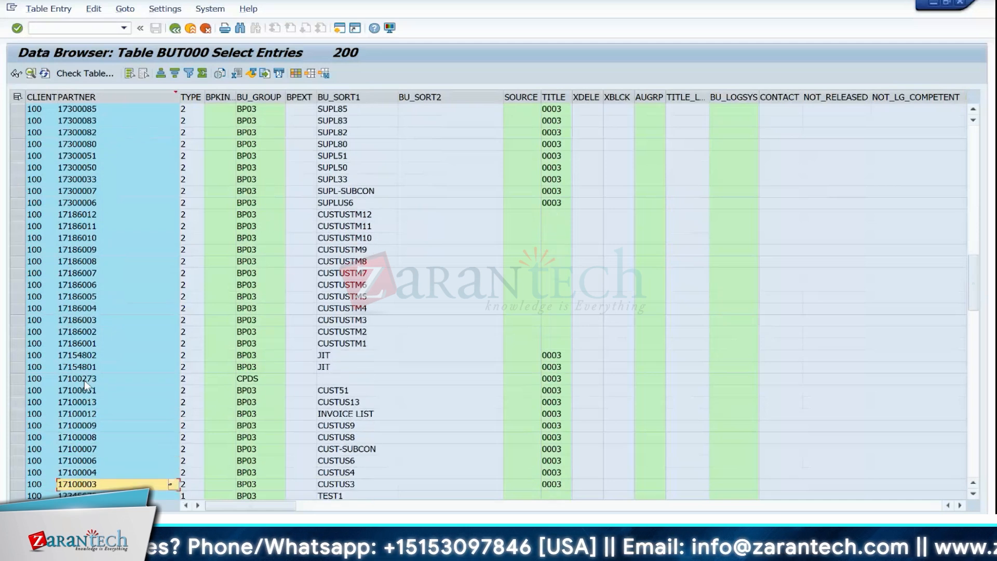
key("Down")
key("Down")
key("Down")
key("Down")
key("Down")
key("Down")
key("Down")
key("Down")
key("Down")
key("Down")
key("Down")
key("Down")
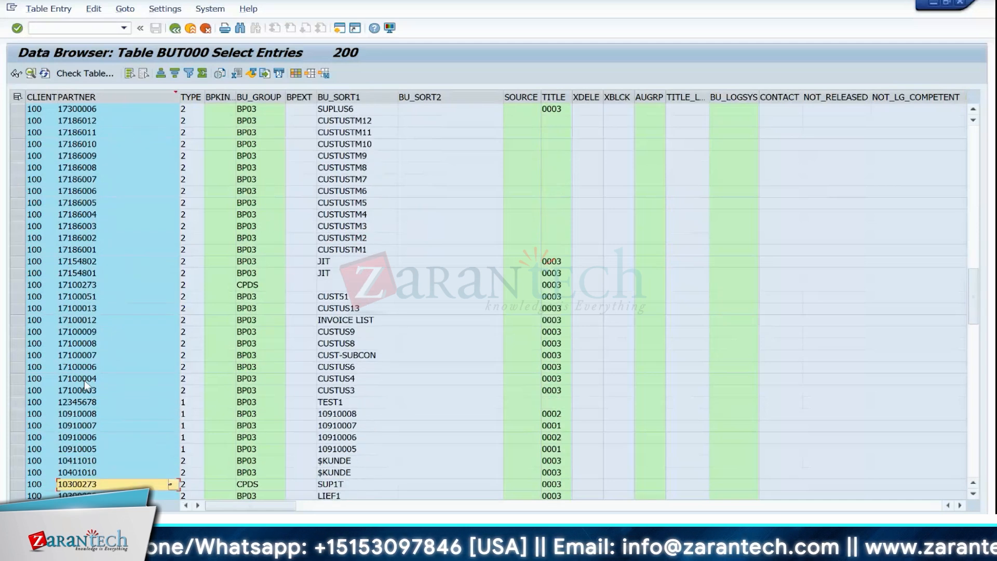
key("Down")
key("Down")
key("Down")
key("Down")
key("Down")
key("Down")
key("Down")
key("Down")
key("Down")
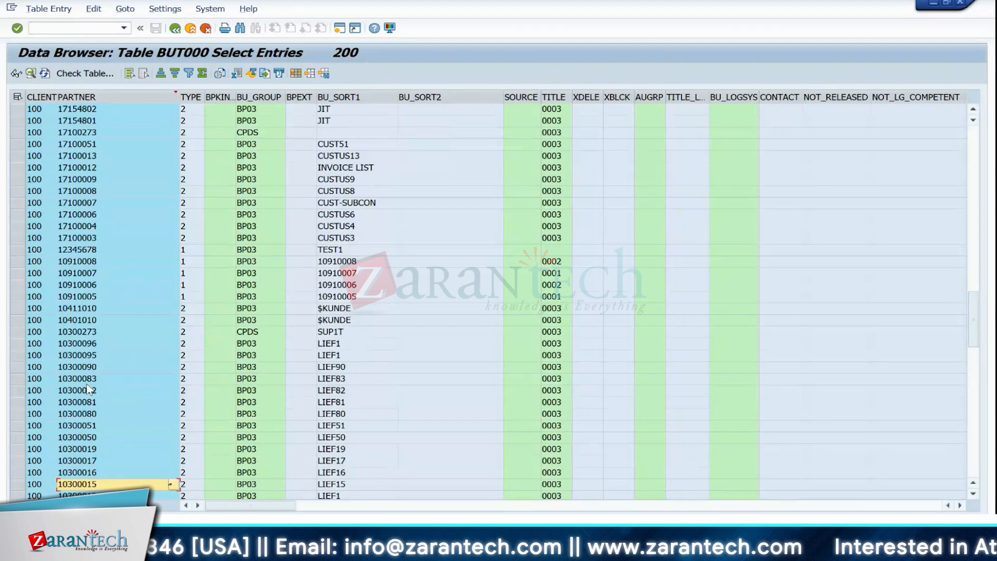
key("Down")
key("Down")
key("Down")
key("Down")
key("Down")
key("Down")
key("Down")
key("Down")
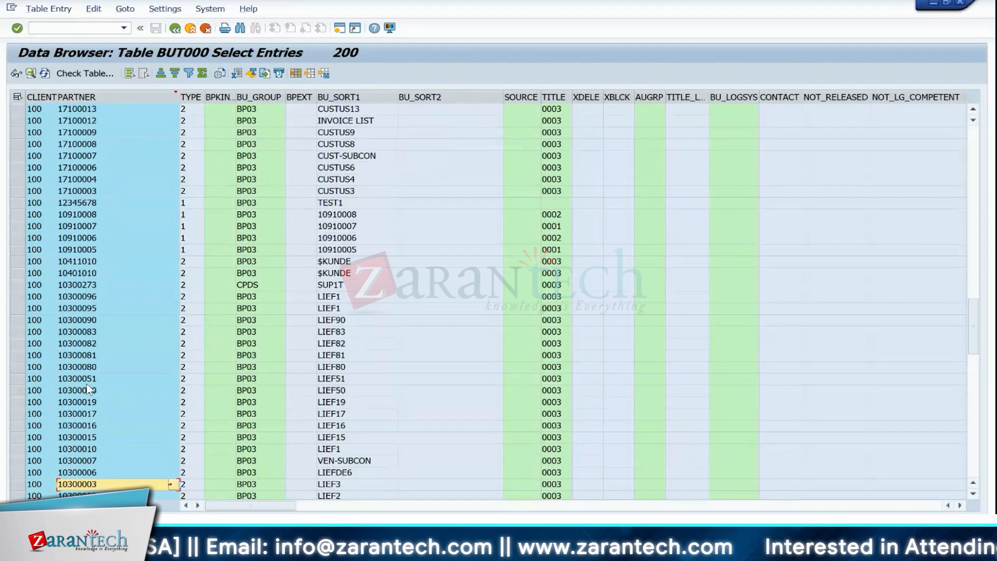
key("Down")
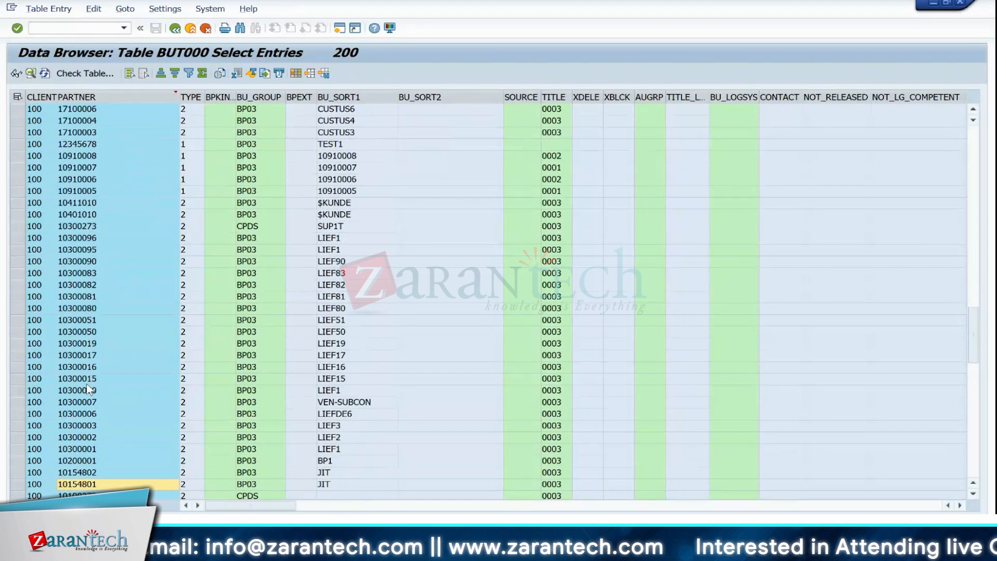
Replace the vendor of the goods receipt item with the VEN-SUBCON business partner from the BUT000 list.
left_click(81, 404)
key("alt+Tab")
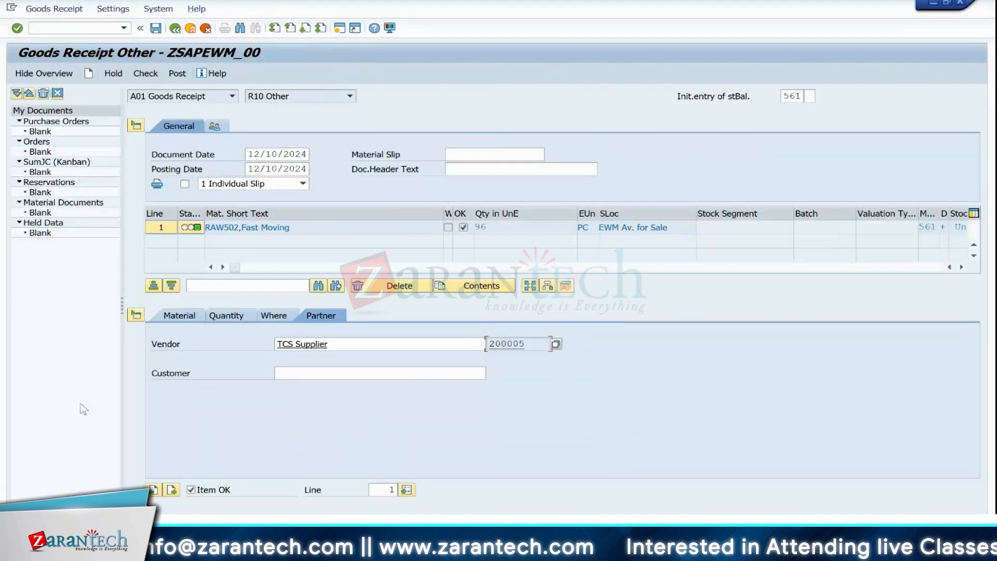
left_click(339, 344)
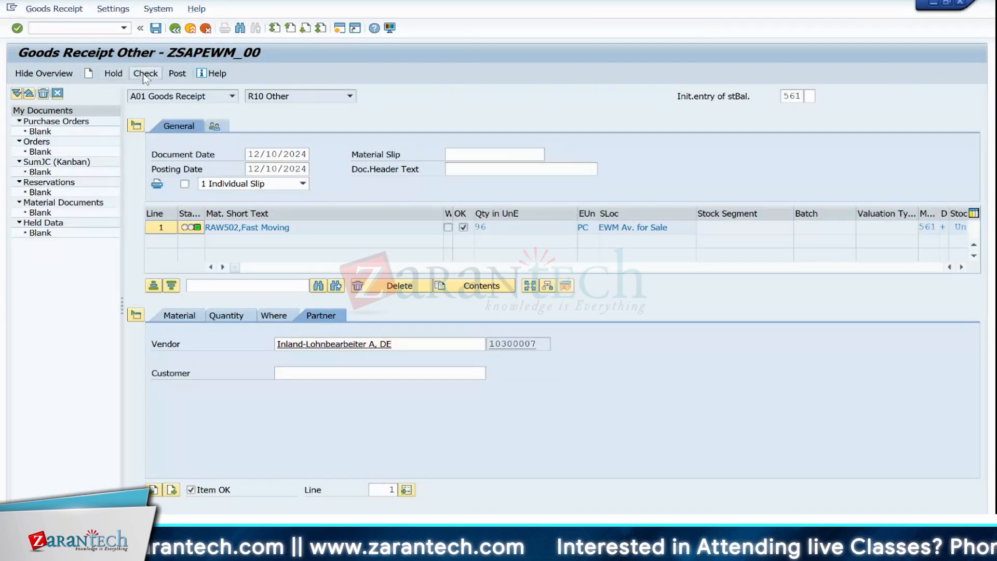
Check the material details of the goods receipt item and switch to the PSA assignment overview for warehouse 1710.
left_click(180, 316)
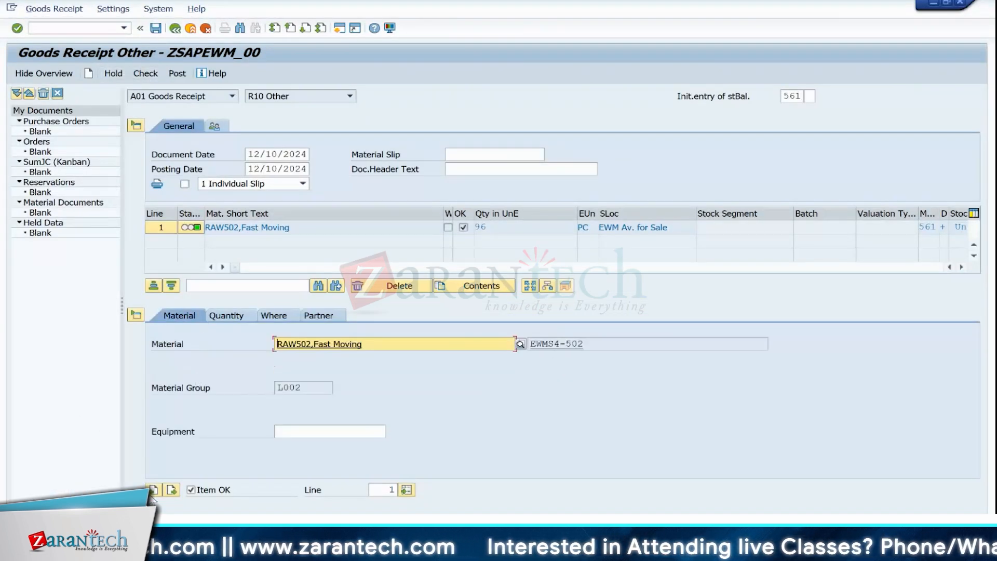
key("alt+Tab")
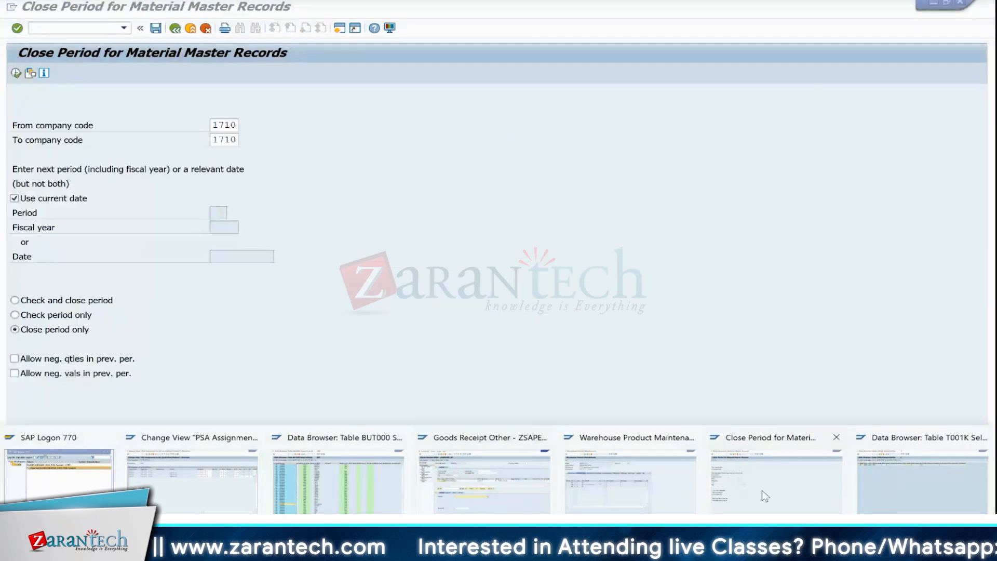
mouse_move(180, 465)
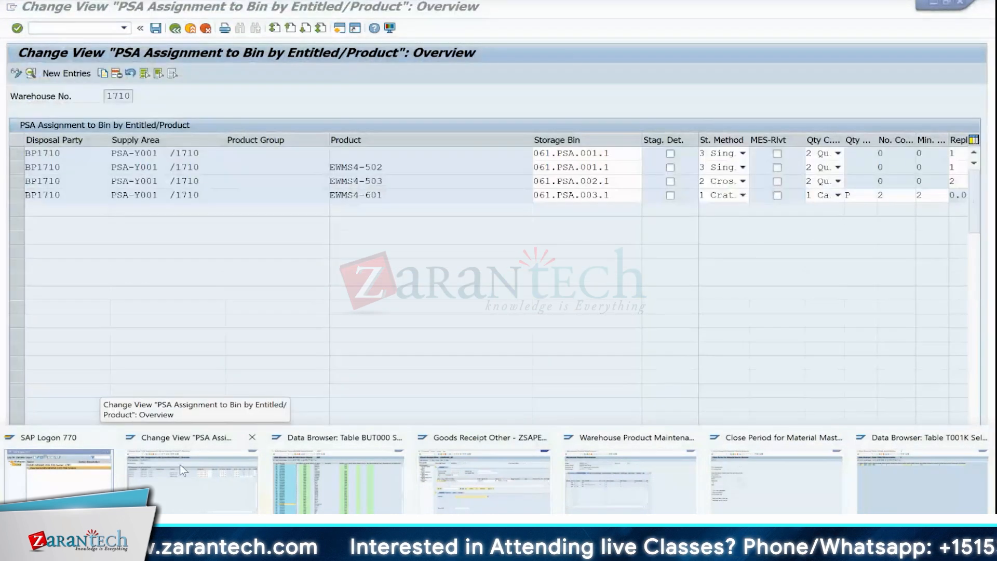
left_click(180, 465)
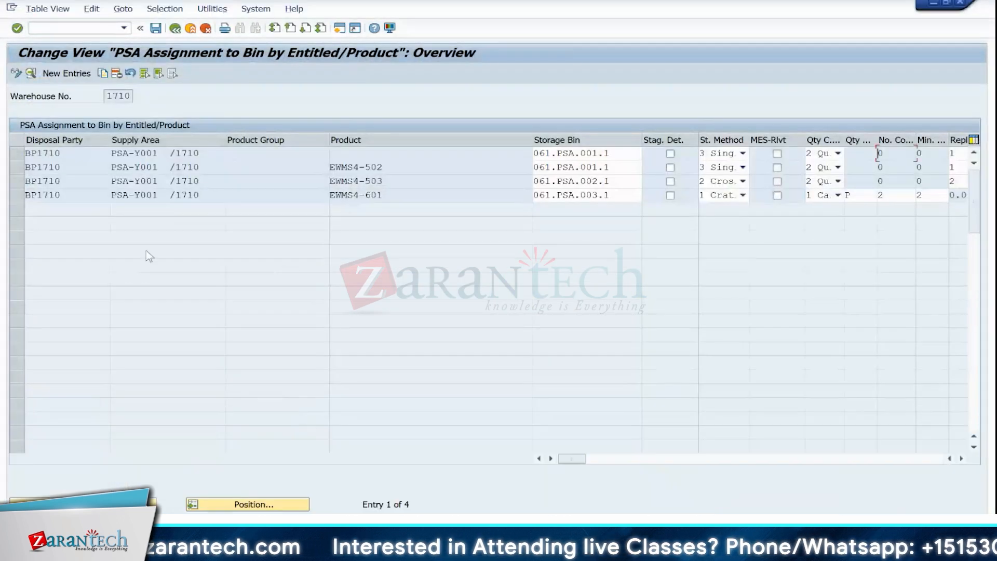
Check the units of measure of warehouse product EWMS4-503 and enter 96 as the quantity of the second goods receipt item.
double_click(382, 181)
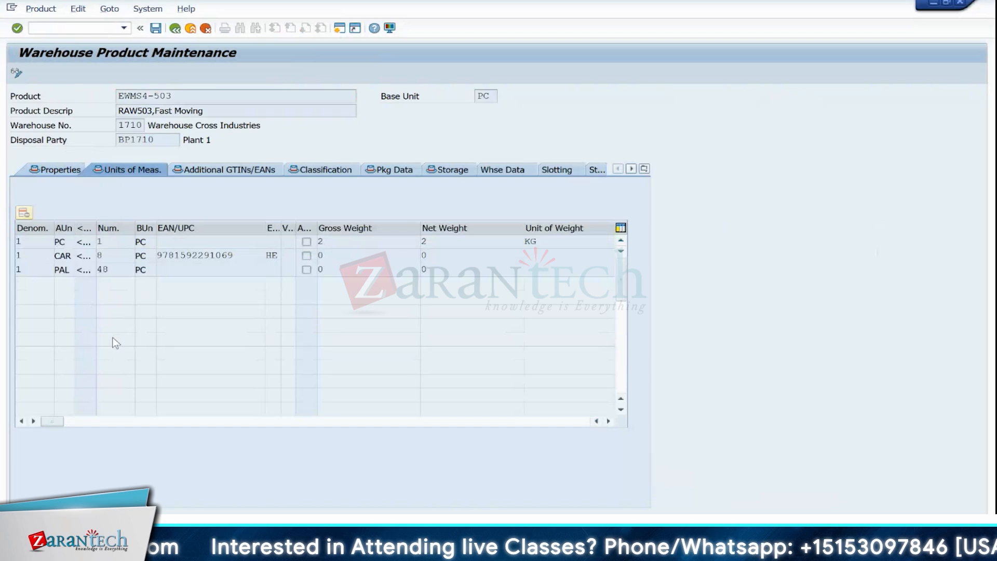
key("alt+Tab")
left_click(226, 315)
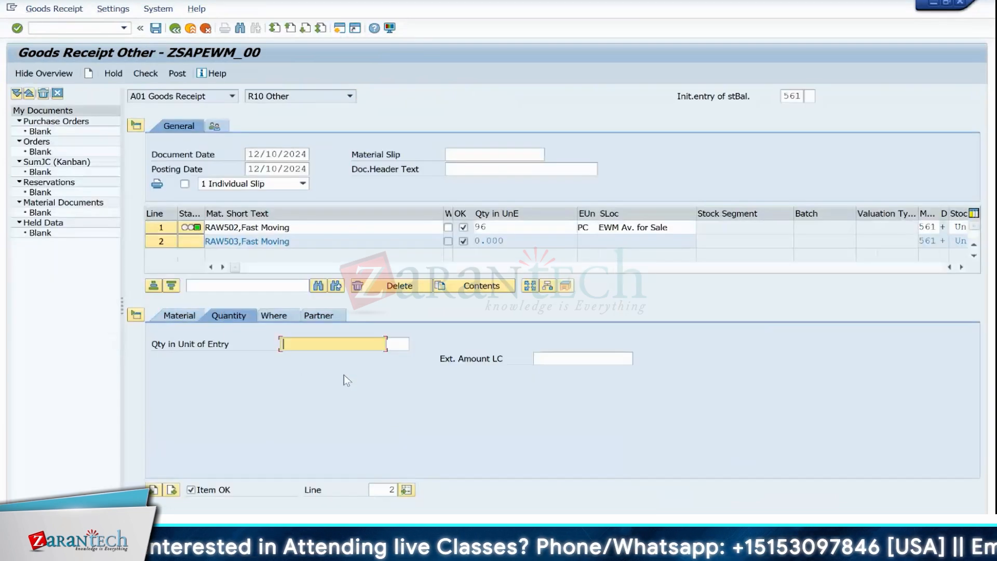
type("96")
key("Return")
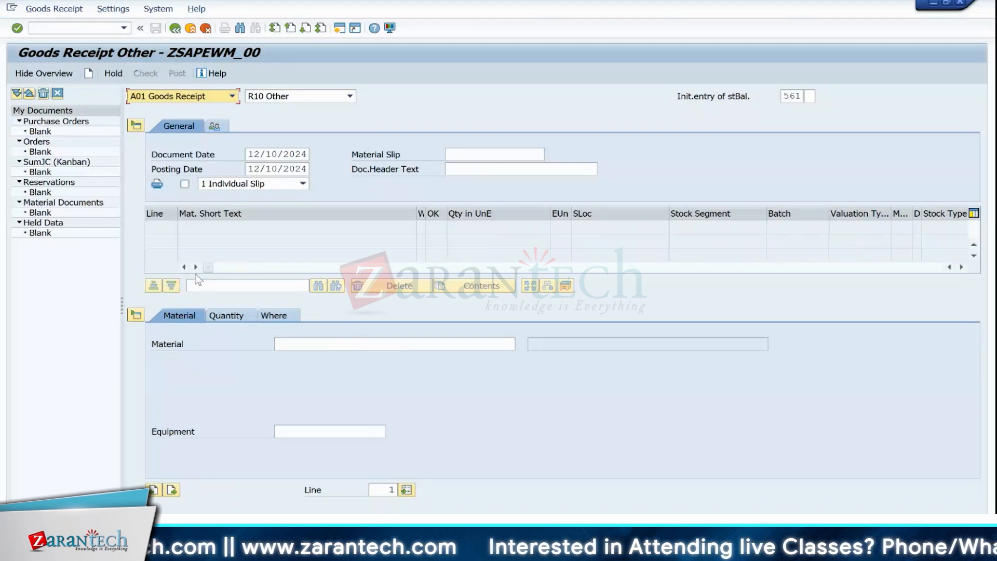
Display the inbound delivery of the goods receipt with transaction VL33N and copy its delivery number.
double_click(95, 78)
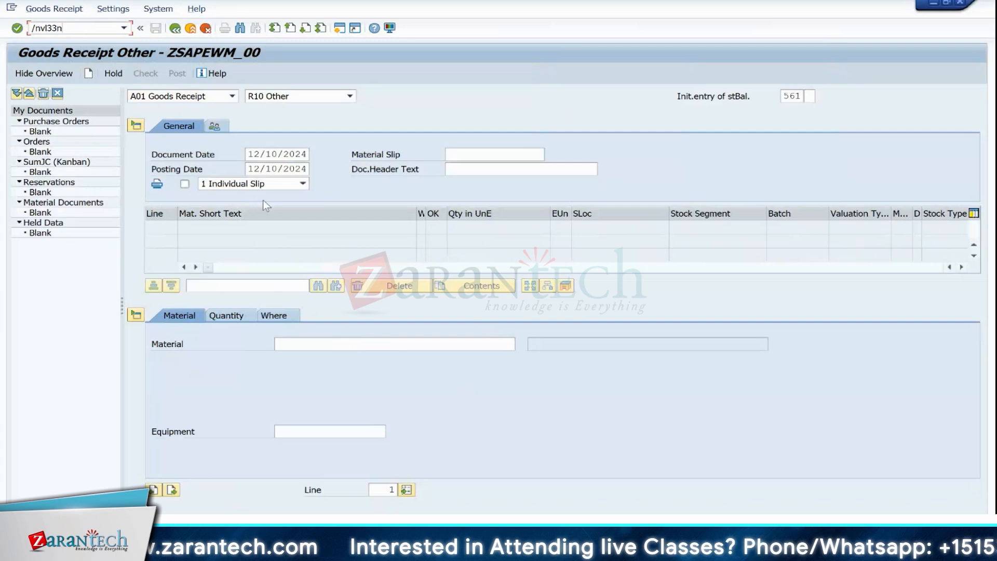
key("Return")
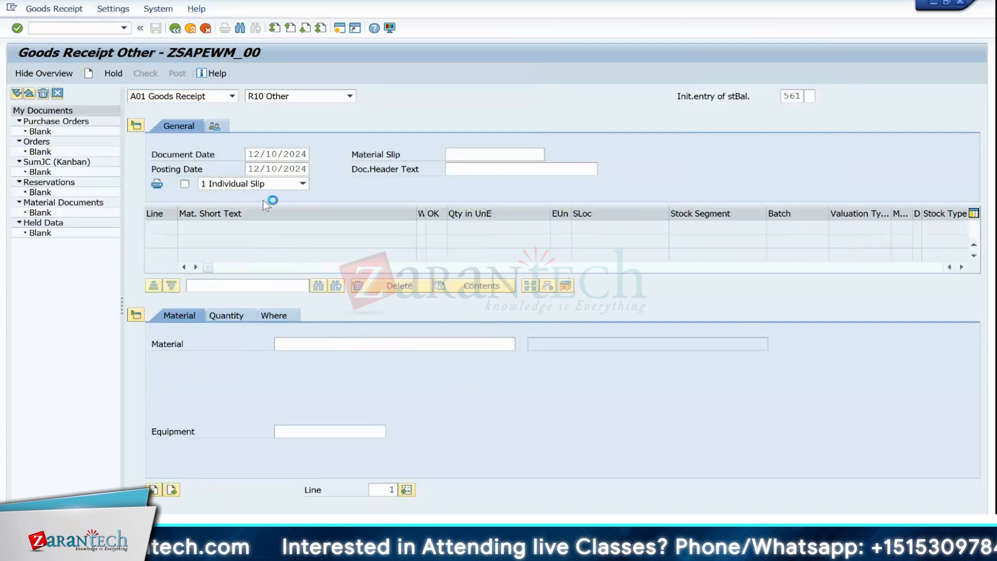
key("Return")
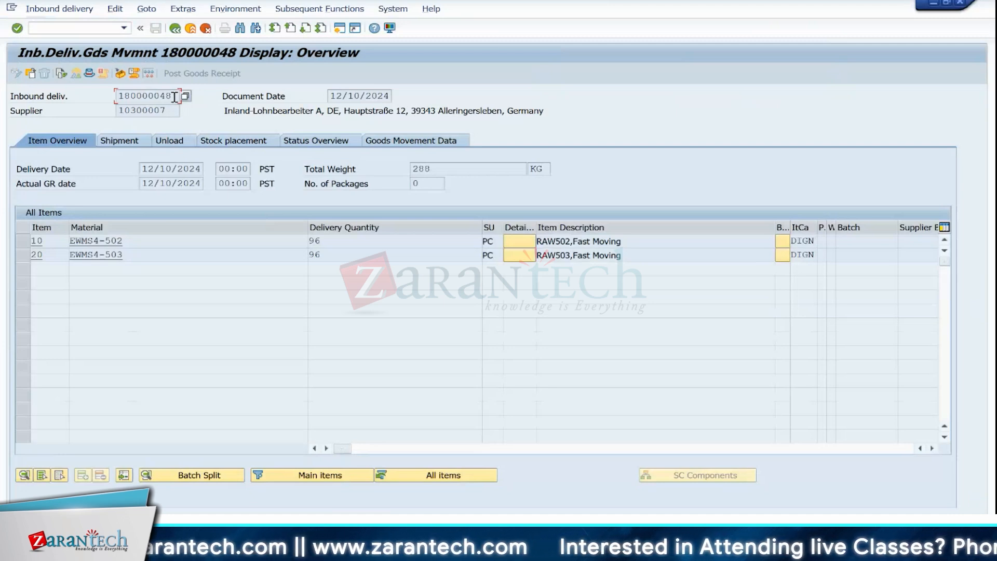
left_click_drag(174, 97, 113, 97)
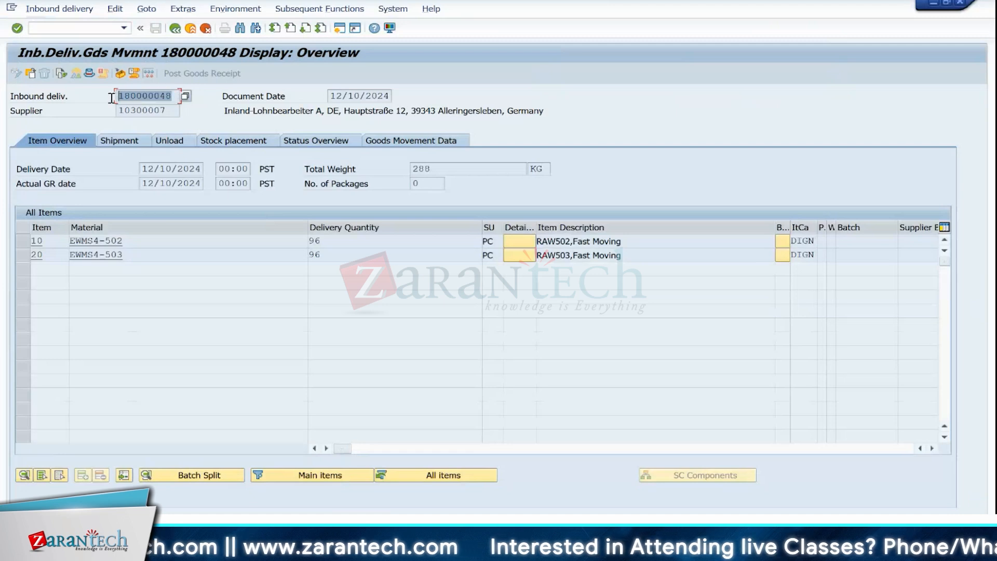
key("ctrl+c")
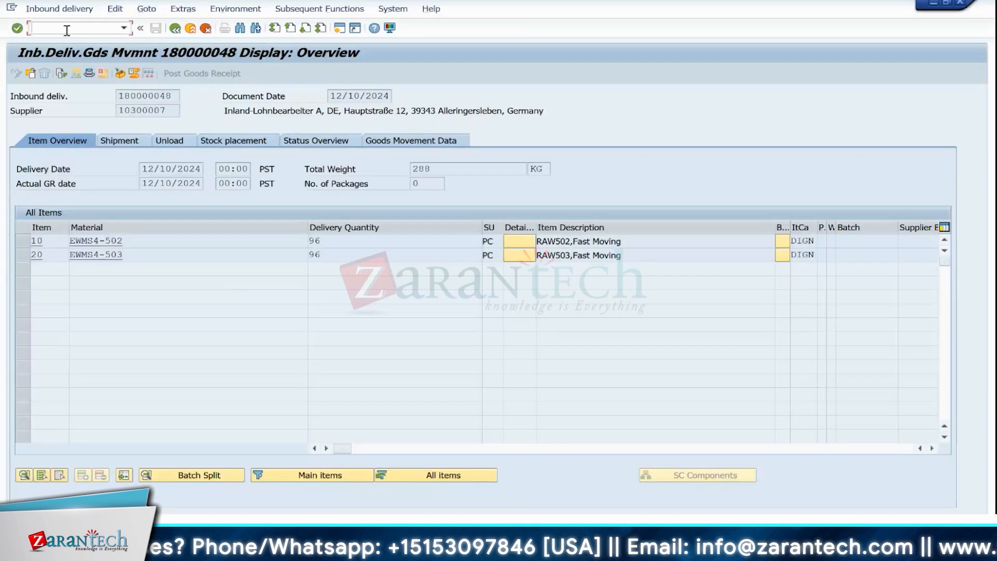
Display the table T320 entries for plant 1710 in an additional SE16 session and select all of them.
left_click(66, 30)
type("/nse16")
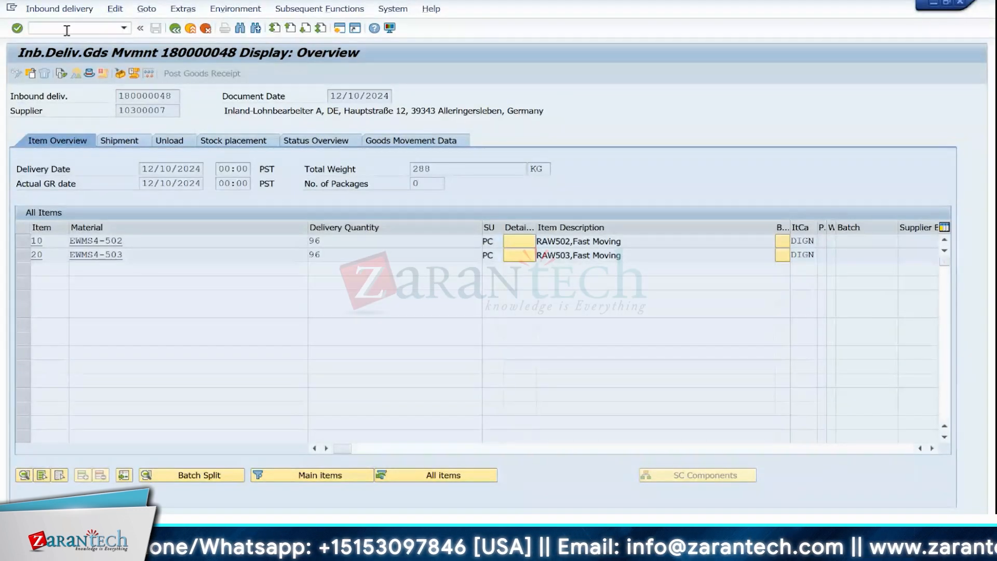
key("Return")
type("t320")
key("Return")
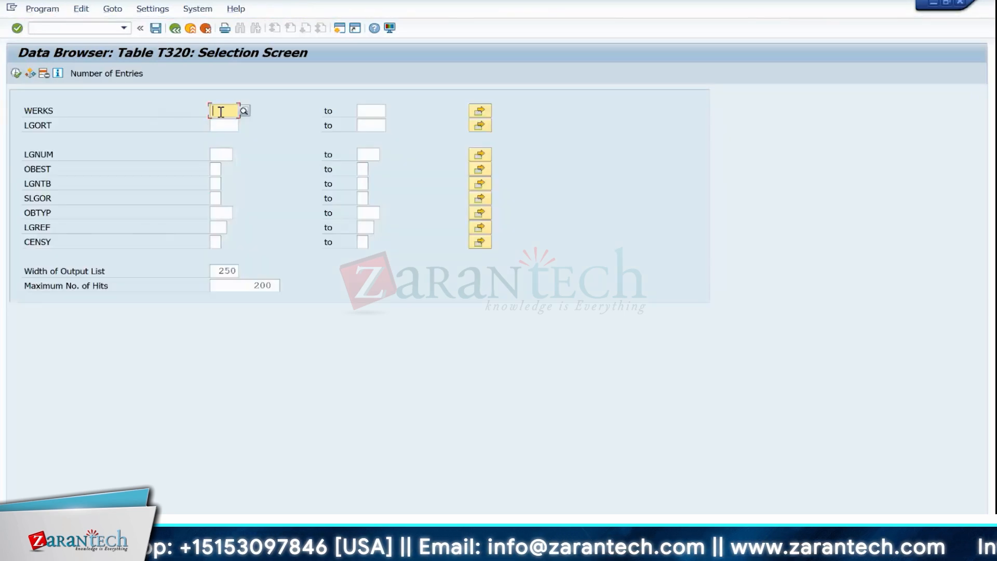
type("1710")
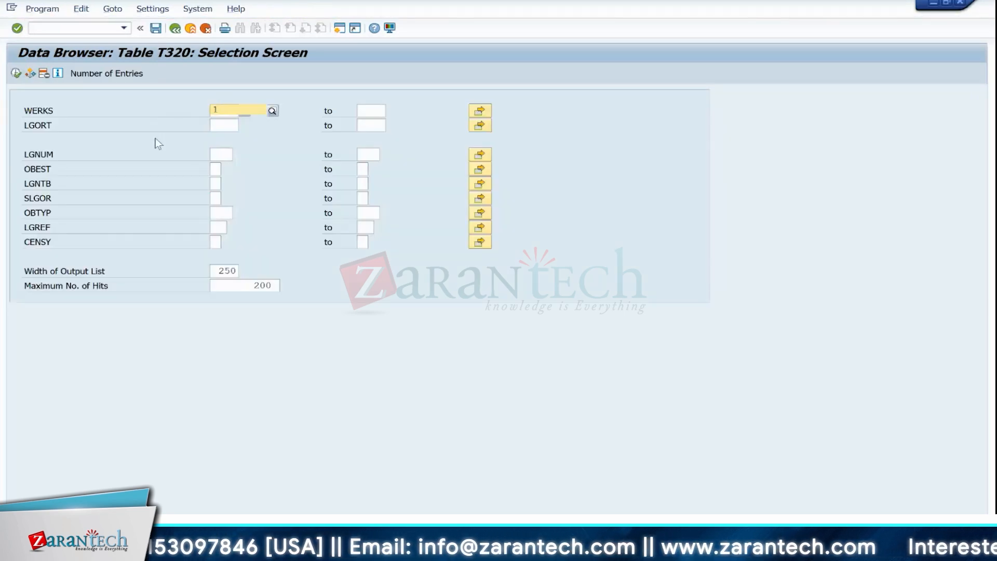
key("Return")
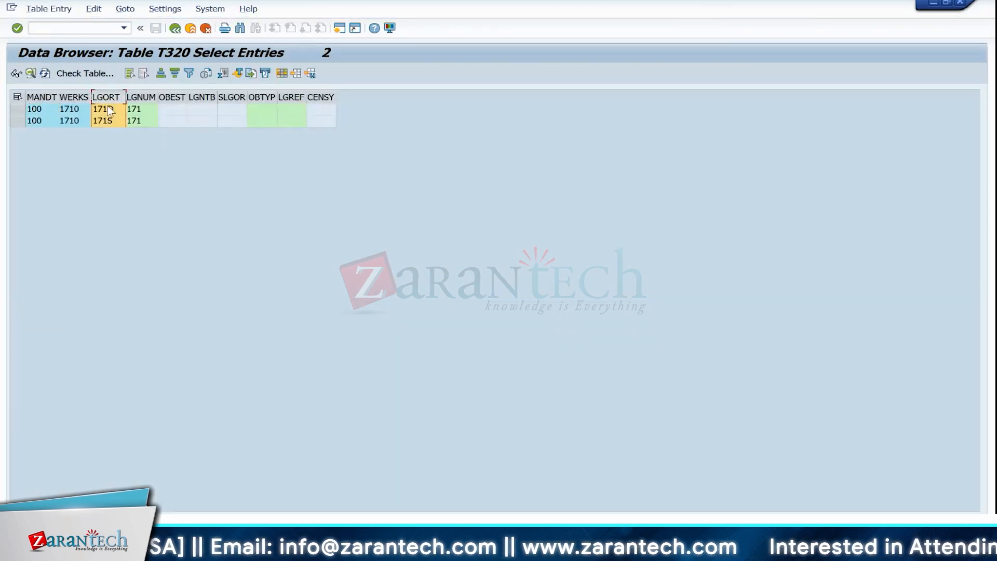
left_click(18, 97)
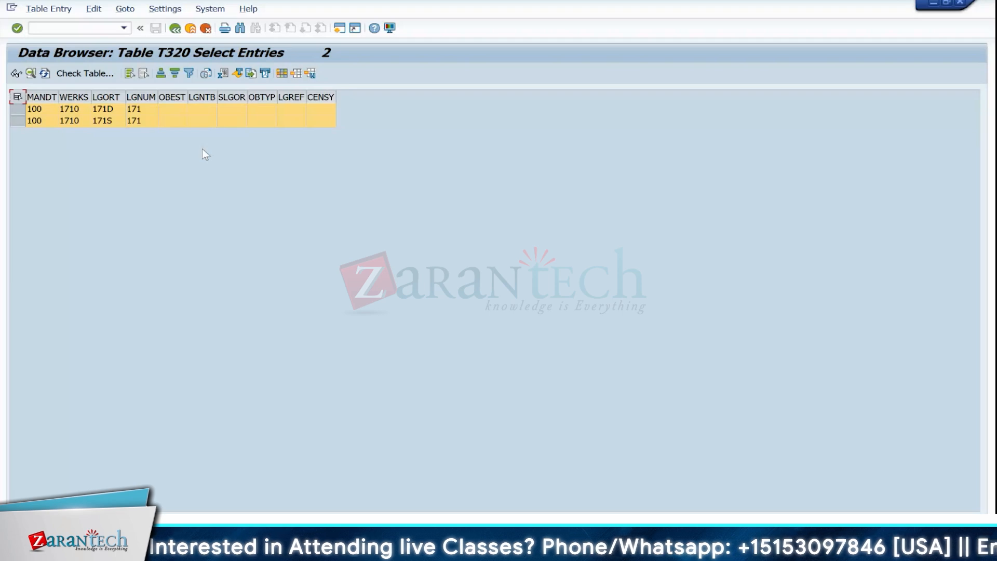
Open the contents of /SPE/V_T340 in another SE16 session.
left_click(72, 33)
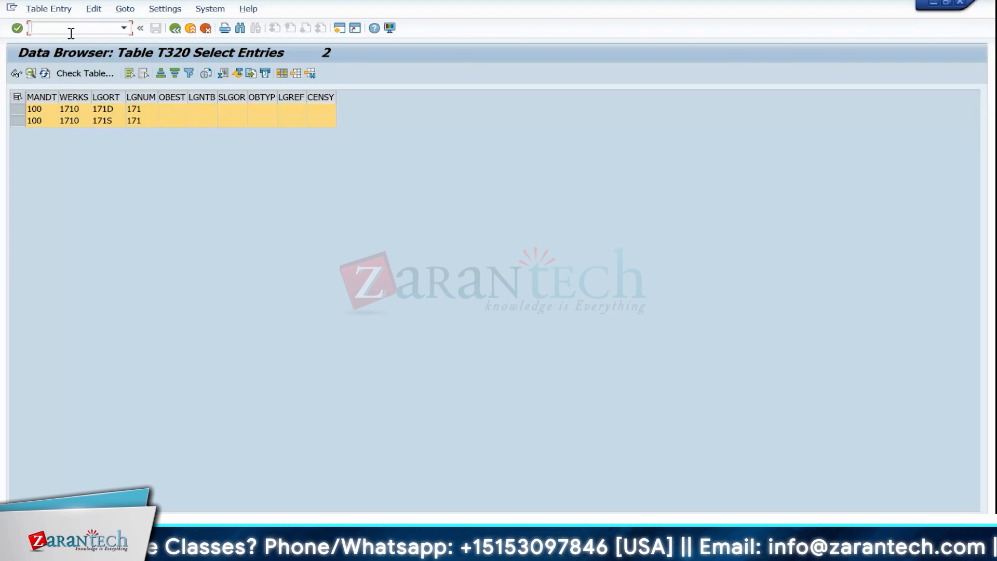
type("/ose16")
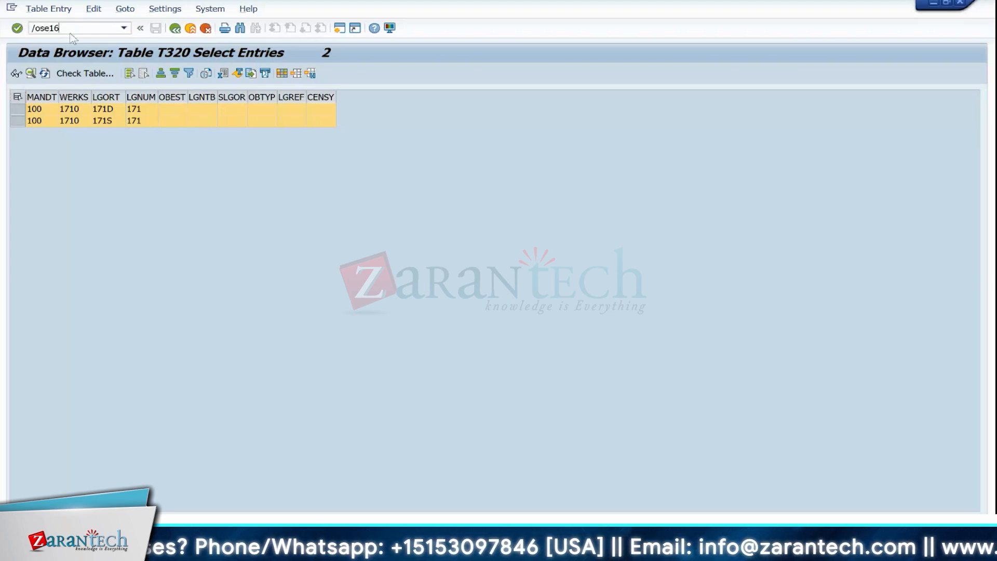
key("Return")
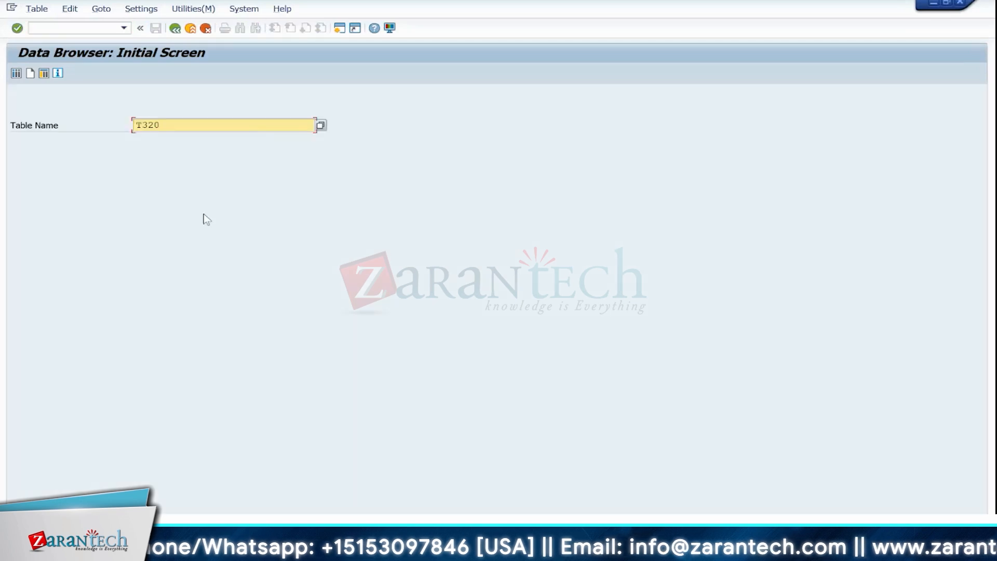
left_click(191, 128)
key("BackSpace")
key("BackSpace")
key("BackSpace")
key("BackSpace")
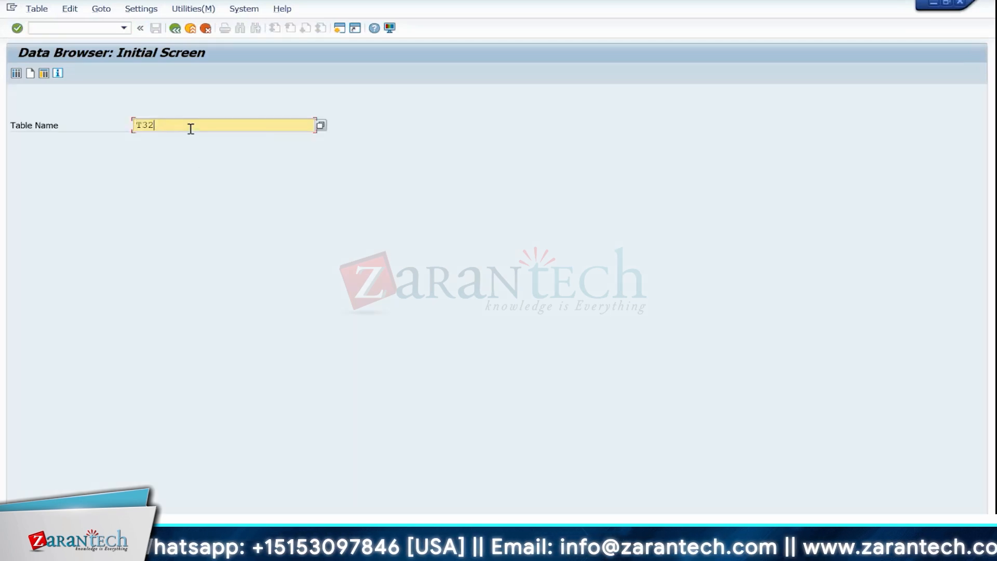
type("/spe/v_t340")
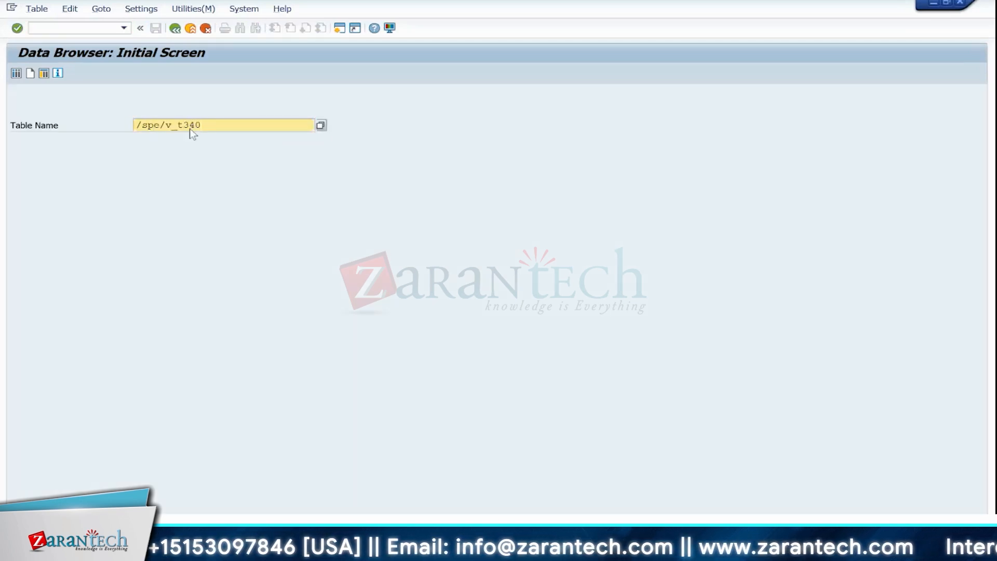
key("Return")
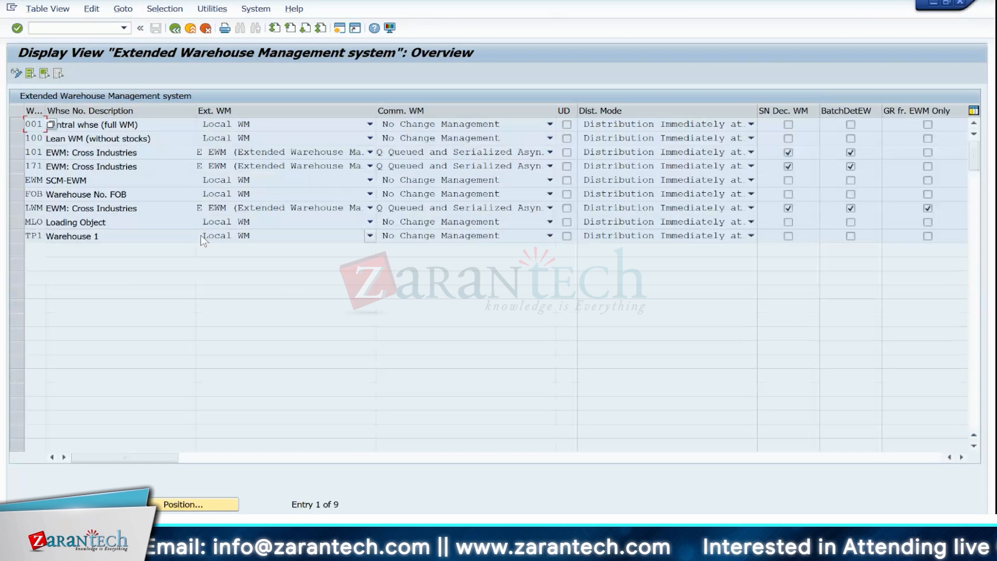
Select the warehouse 171 entry and examine the options available for its Ext. WM setting.
left_click(14, 165)
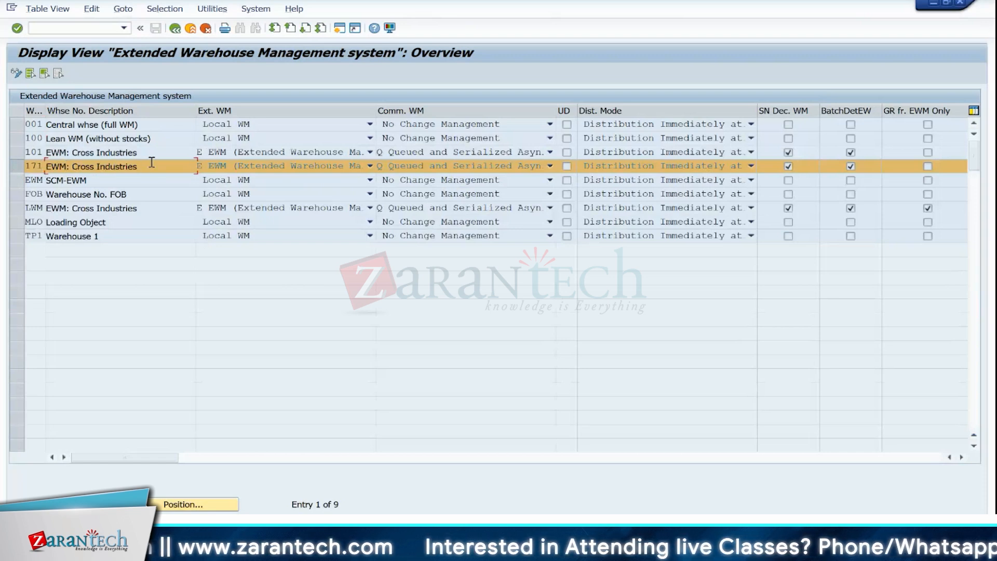
left_click(203, 165)
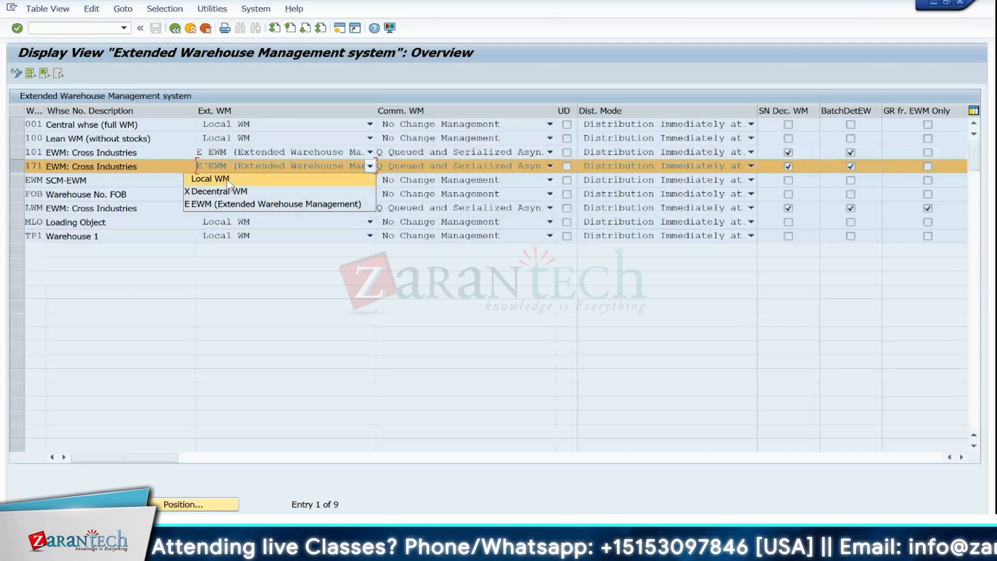
left_click(241, 165)
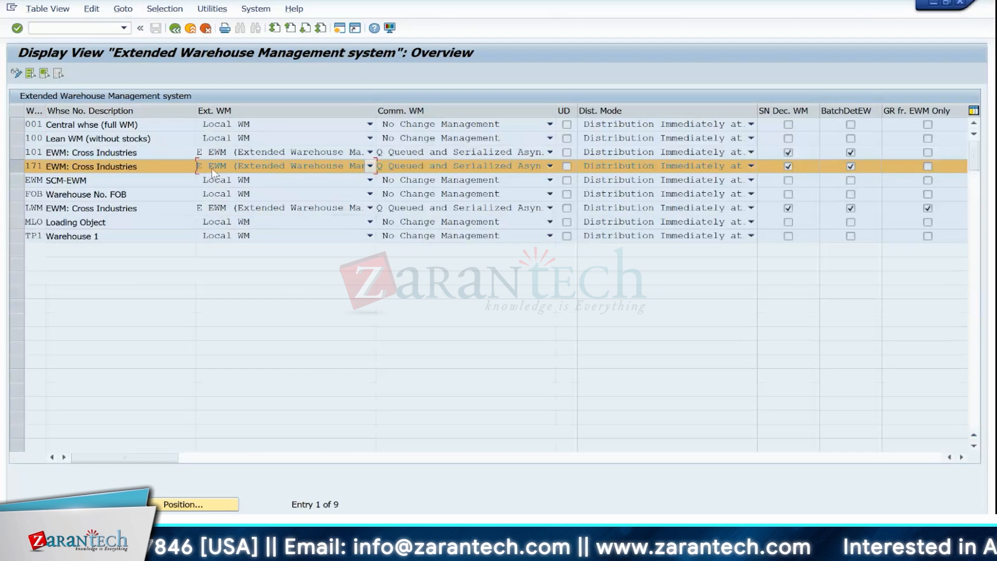
left_click(370, 165)
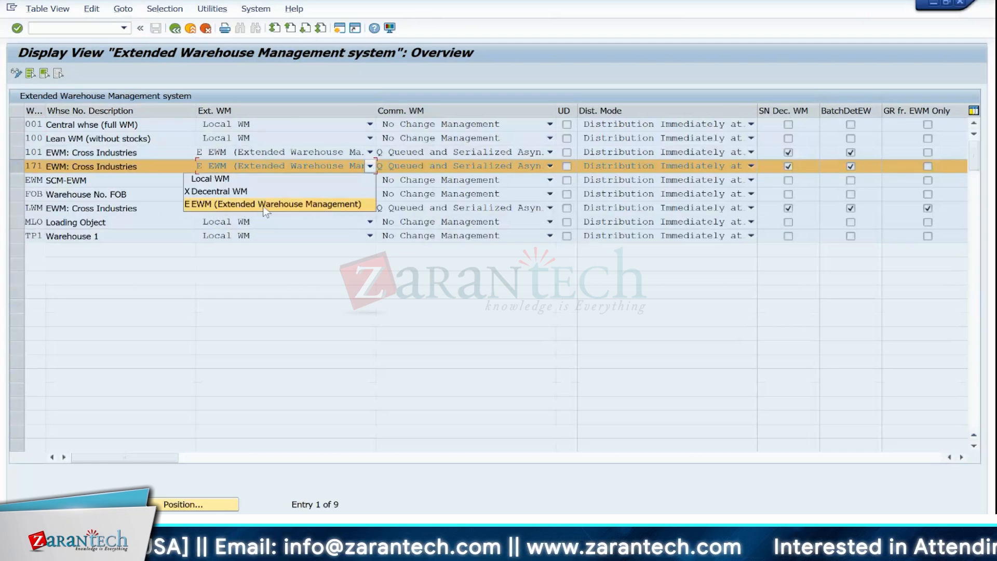
Examine the communication options (Comm. WM) of warehouse 171, including Queued and Serialized Asynchronous RFC.
left_click(416, 168)
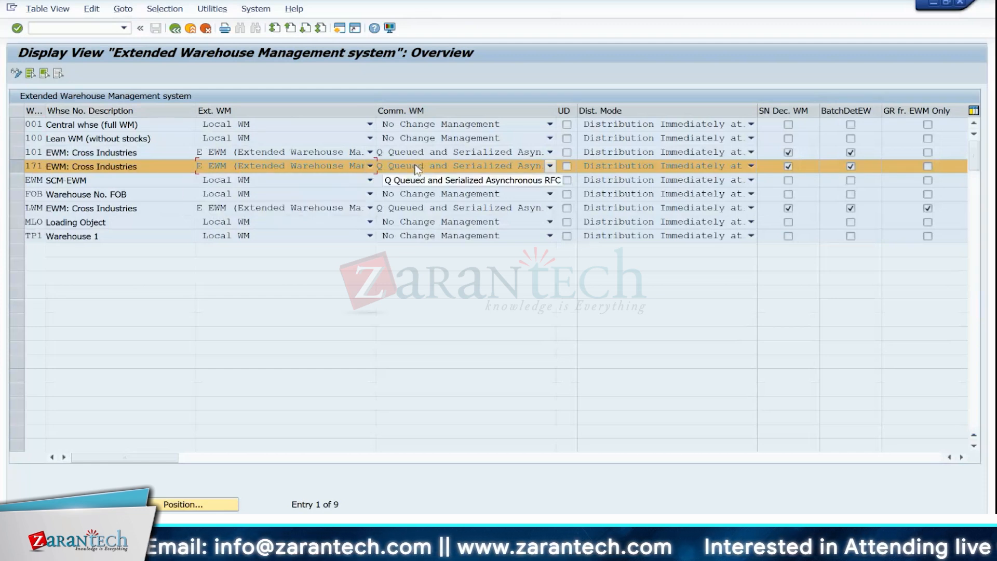
left_click(416, 168)
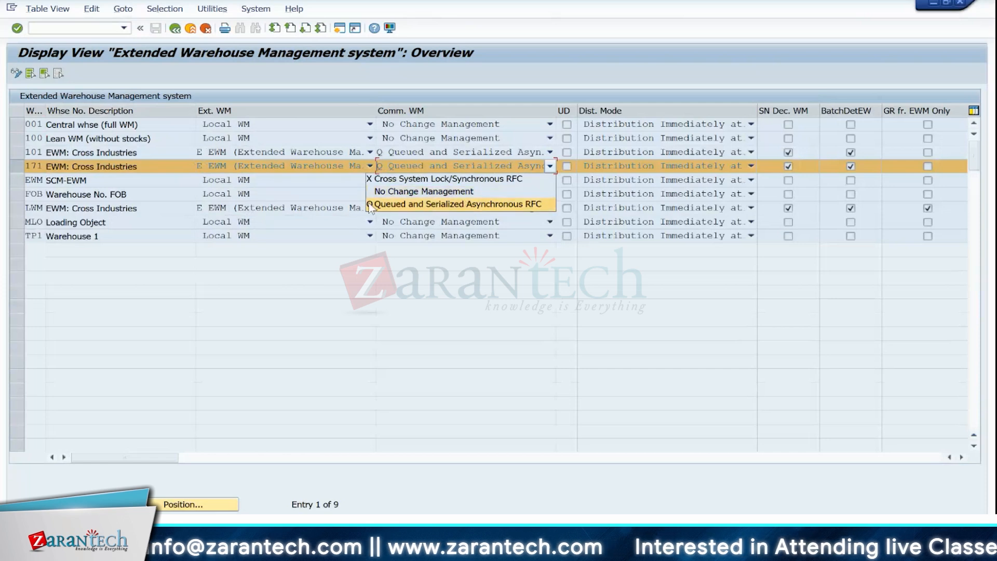
left_click(403, 167)
left_click(402, 165)
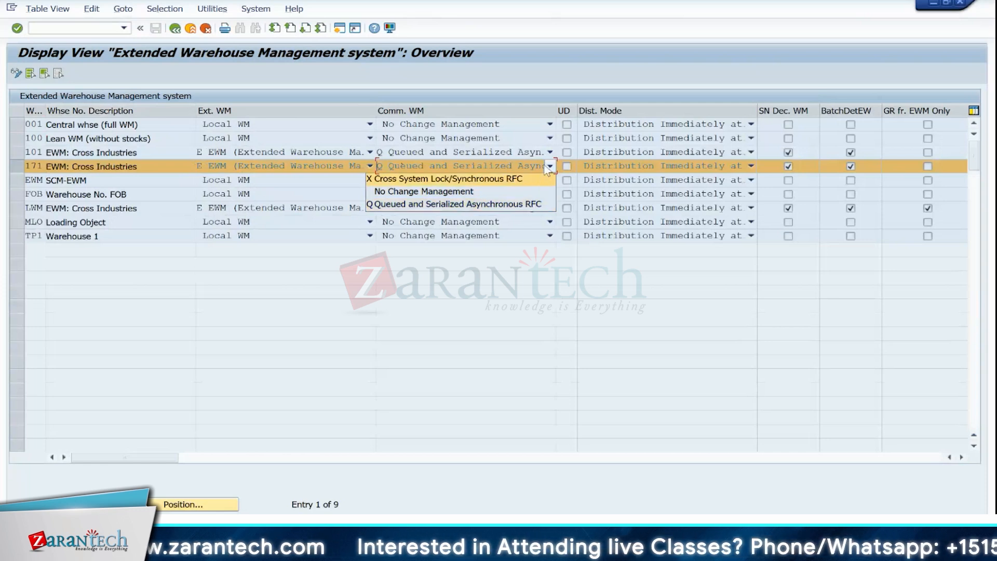
left_click(536, 205)
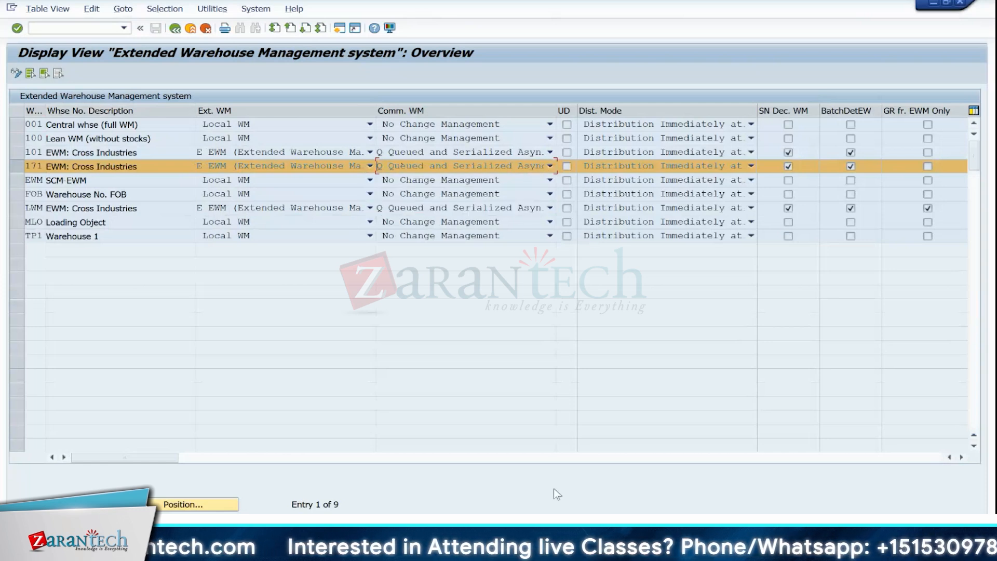
mouse_move(619, 486)
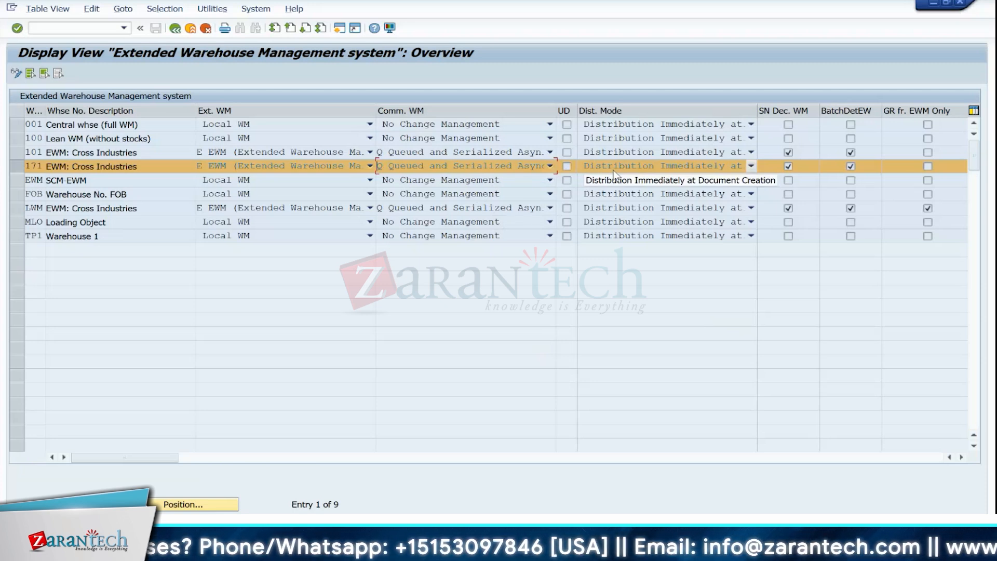
Examine the distribution mode options and remaining columns of warehouse 171, and refer back to the plant's T320 entries.
left_click(685, 165)
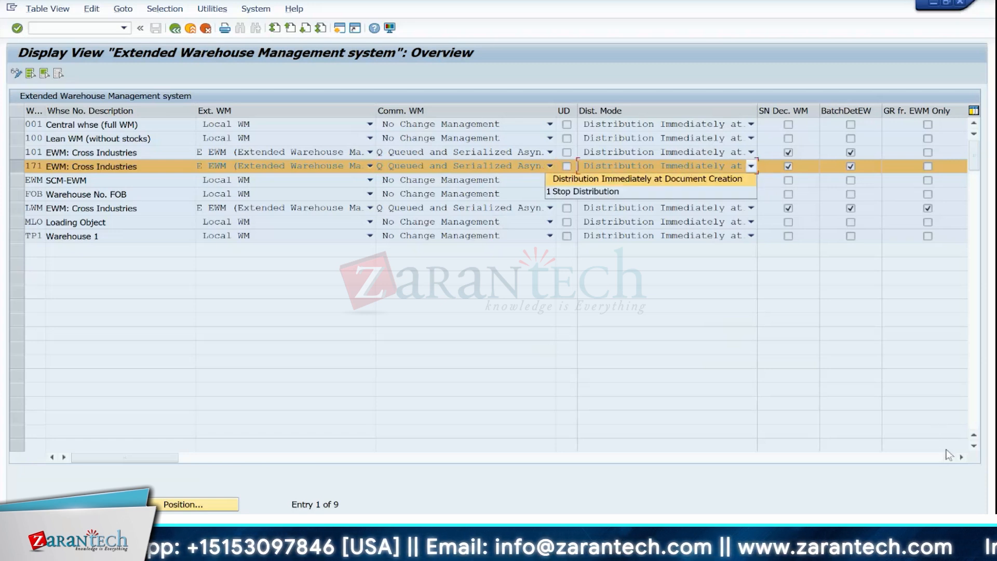
left_click(962, 457)
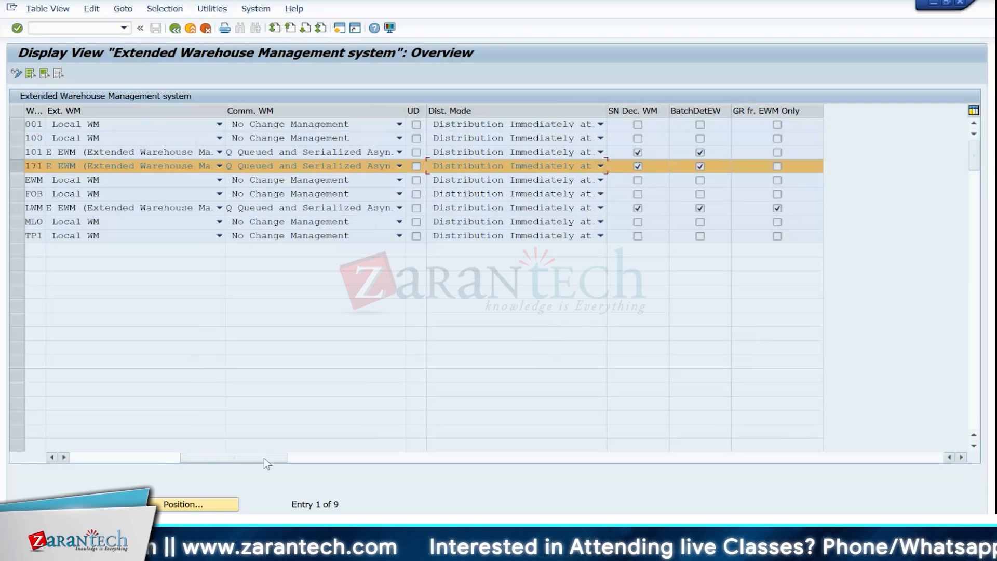
left_click_drag(267, 458, 191, 464)
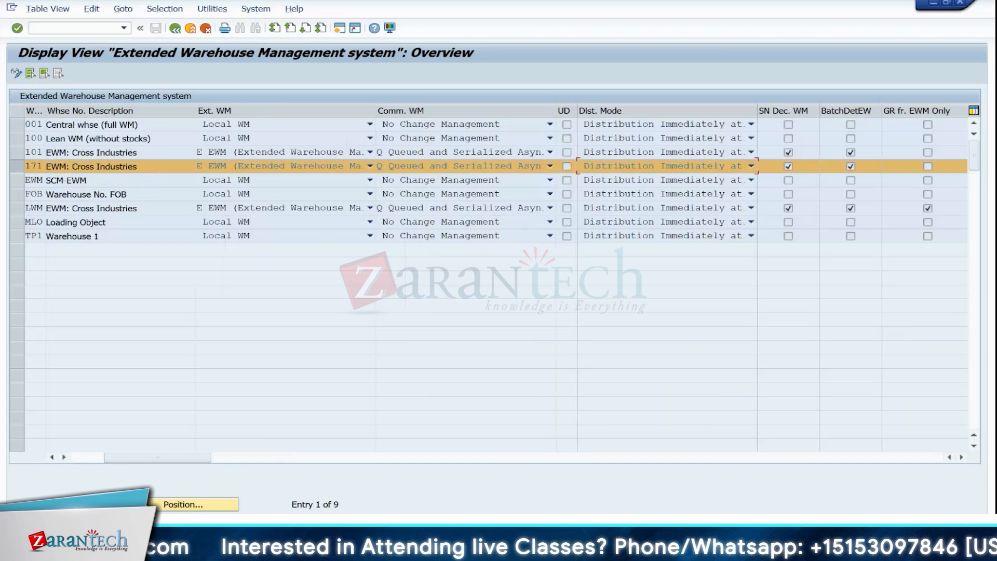
mouse_move(598, 550)
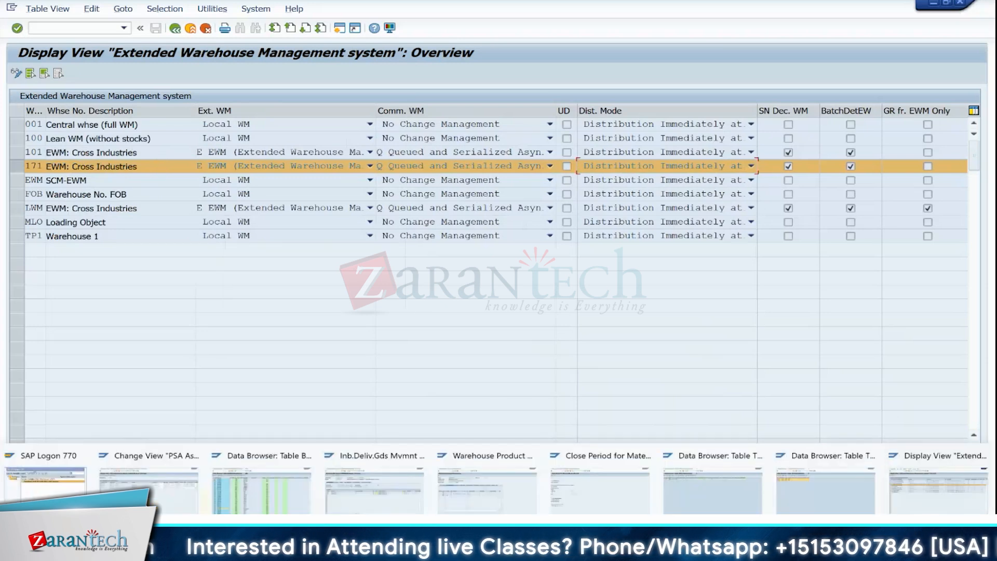
left_click(808, 486)
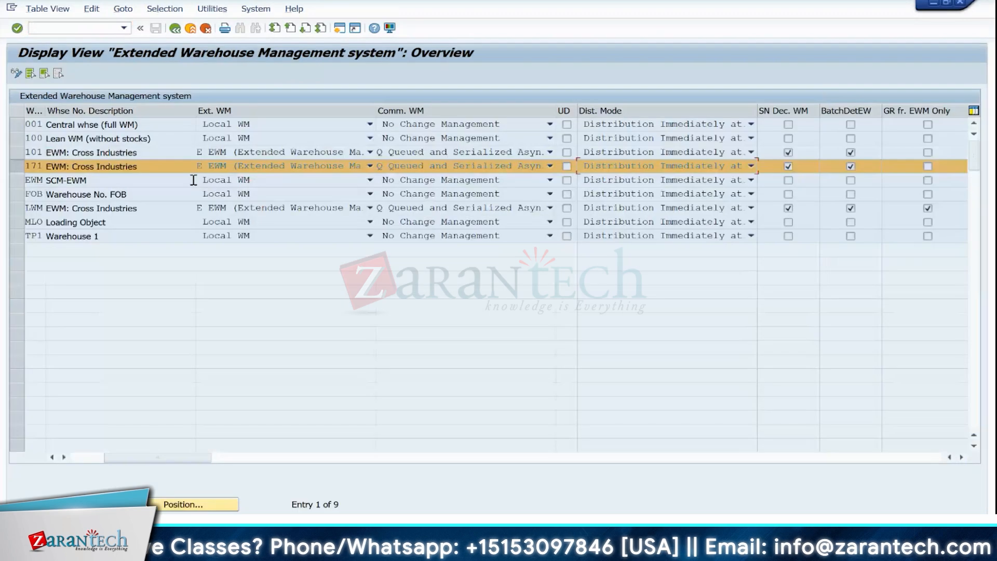
Leave the warehouse overview, start transaction SM30 and check table T340D as the table/view.
left_click(175, 28)
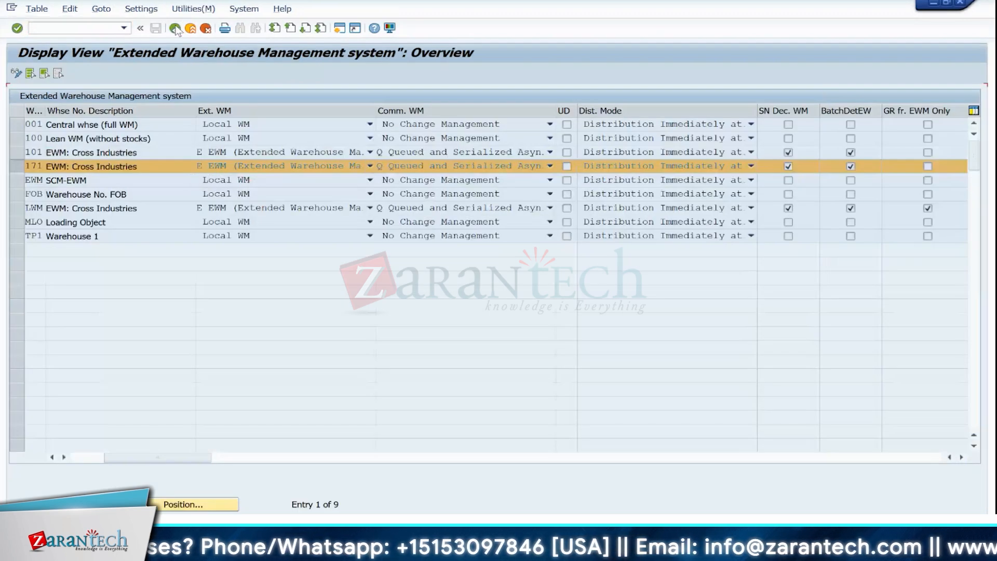
left_click(218, 126)
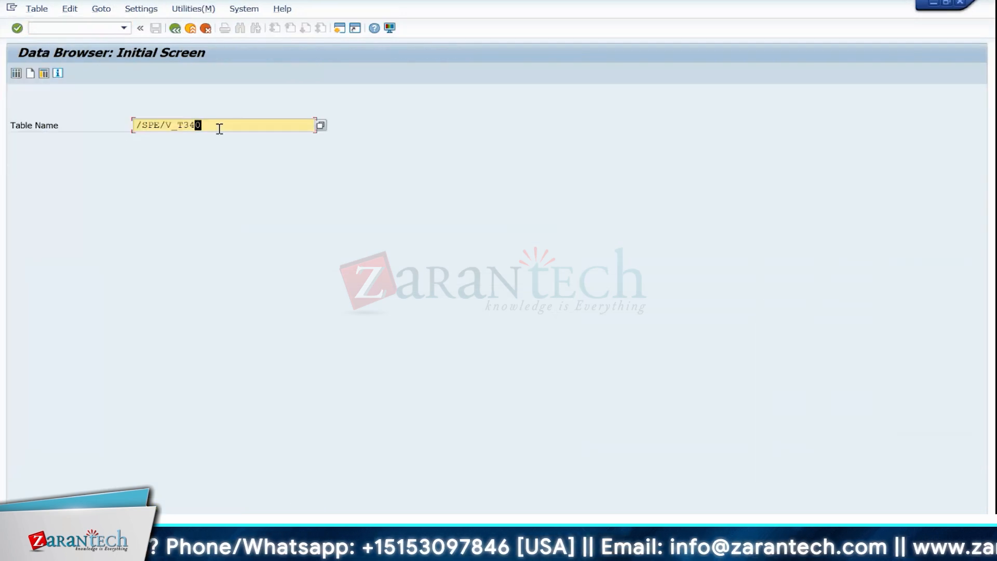
left_click(50, 28)
type("/nsm30")
key("Return")
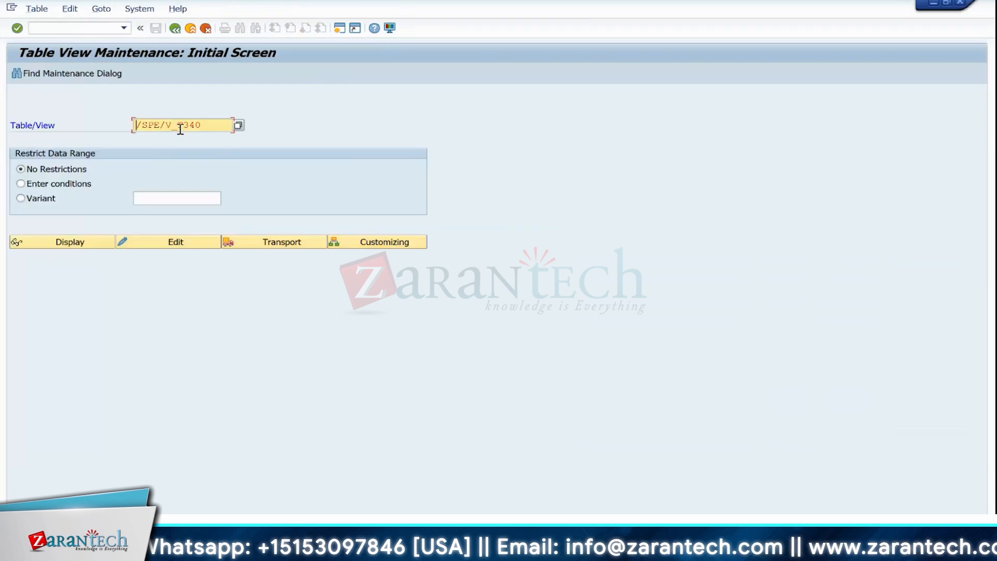
left_click(214, 125)
key("BackSpace")
key("BackSpace")
key("BackSpace")
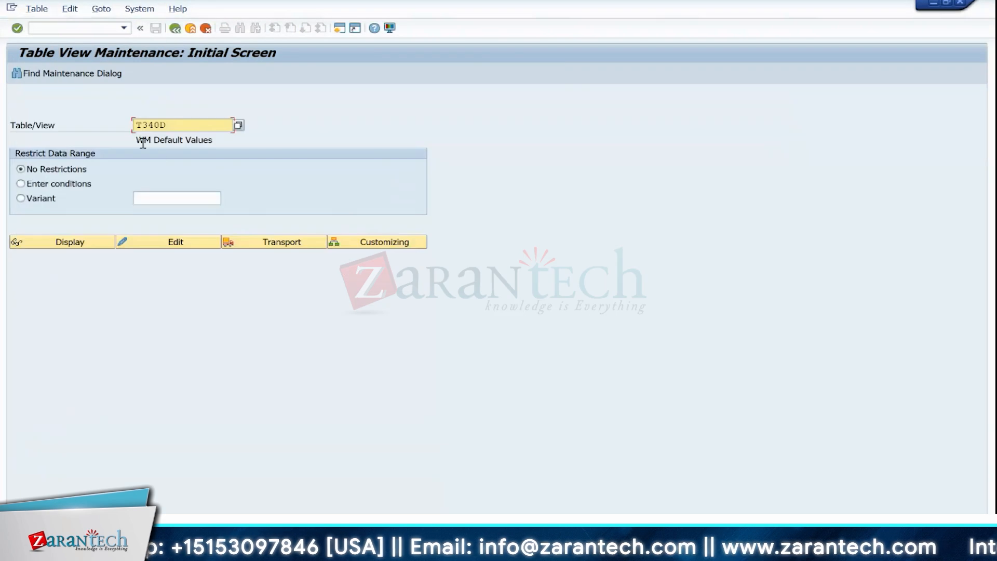
Clear the table/view name and open the SAP Reference IMG.
key("BackSpace")
key("BackSpace")
key("BackSpace")
key("BackSpace")
key("BackSpace")
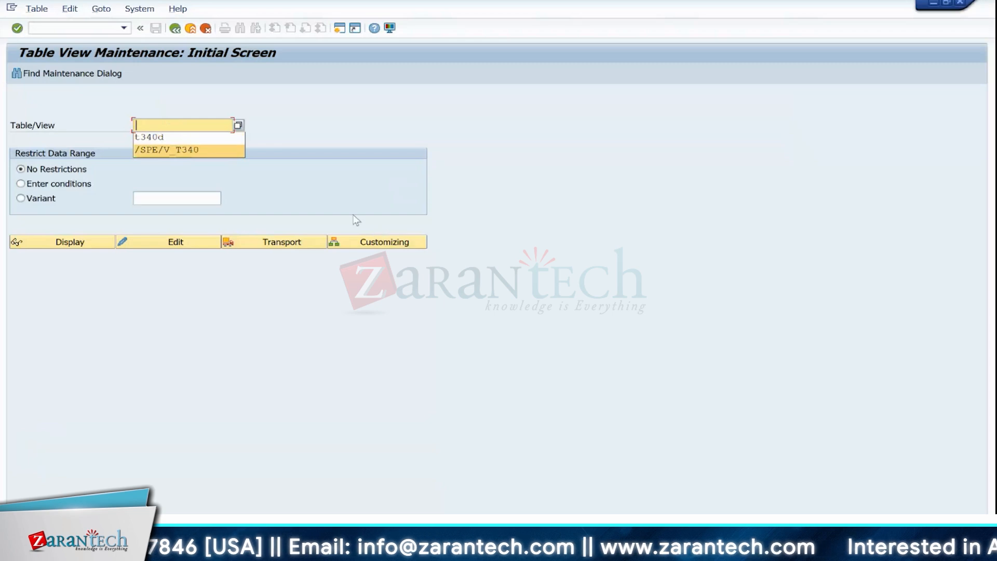
left_click(377, 241)
left_click(74, 73)
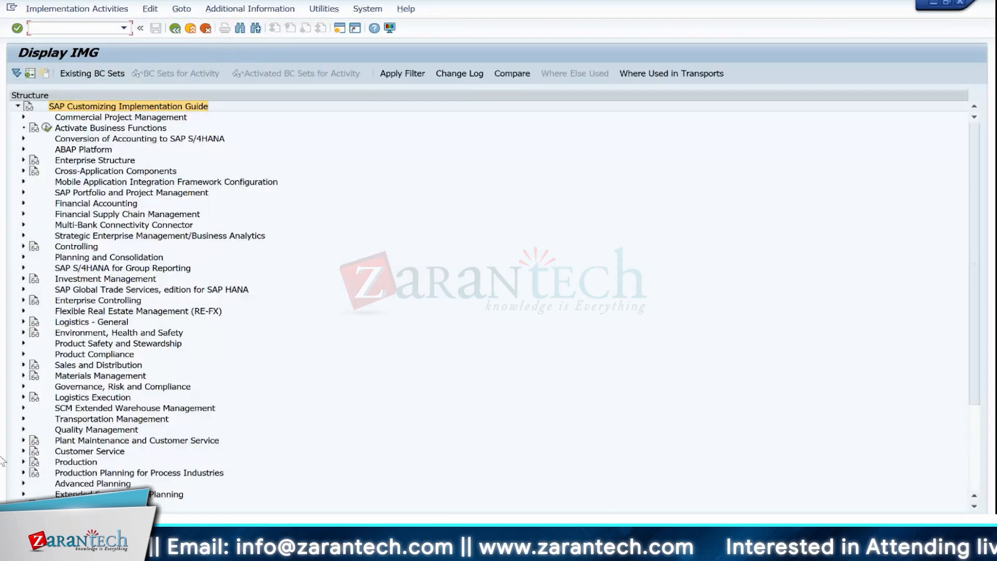
Under SCM Extended Warehouse Management > Interfaces > ERP Integration > General Settings, open Assign Warehouse Numbers from Logistics Execution and return to the IMG.
left_click(24, 408)
left_click(29, 419)
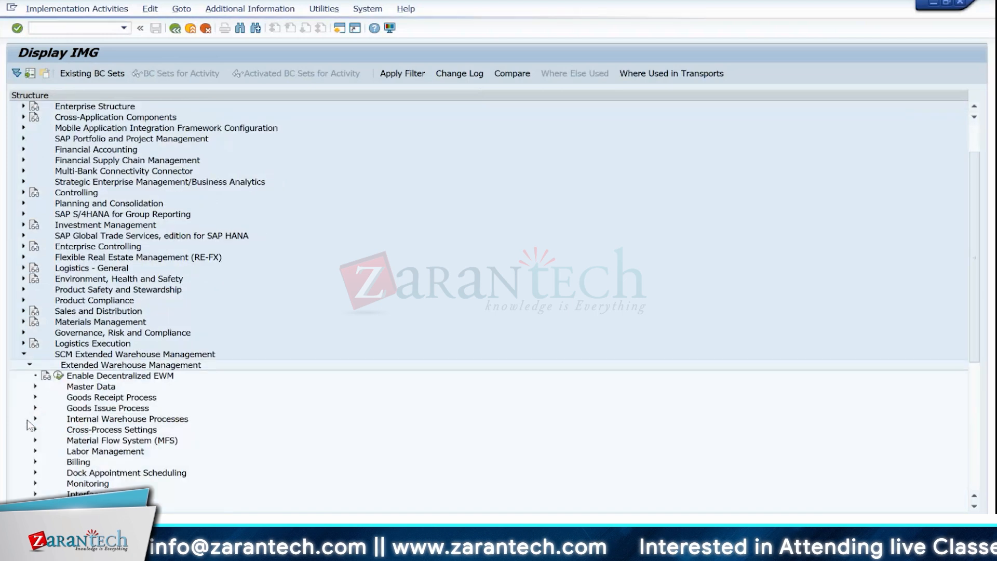
left_click(35, 494)
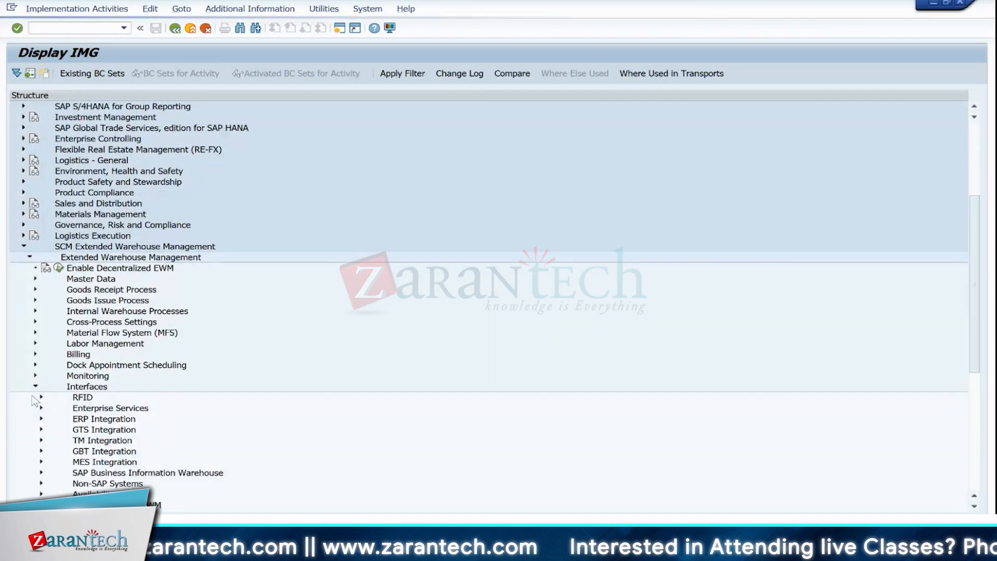
left_click(41, 418)
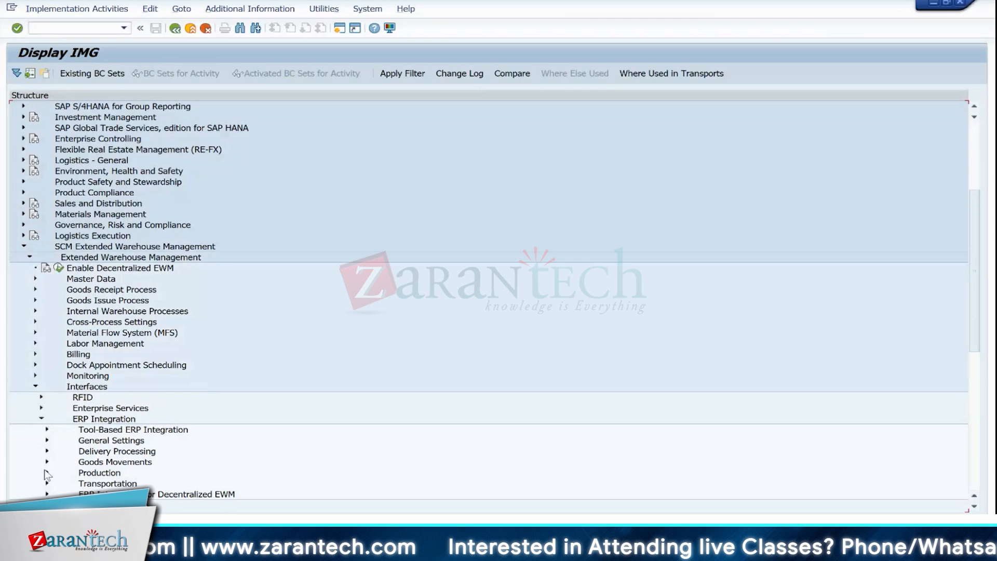
left_click(47, 442)
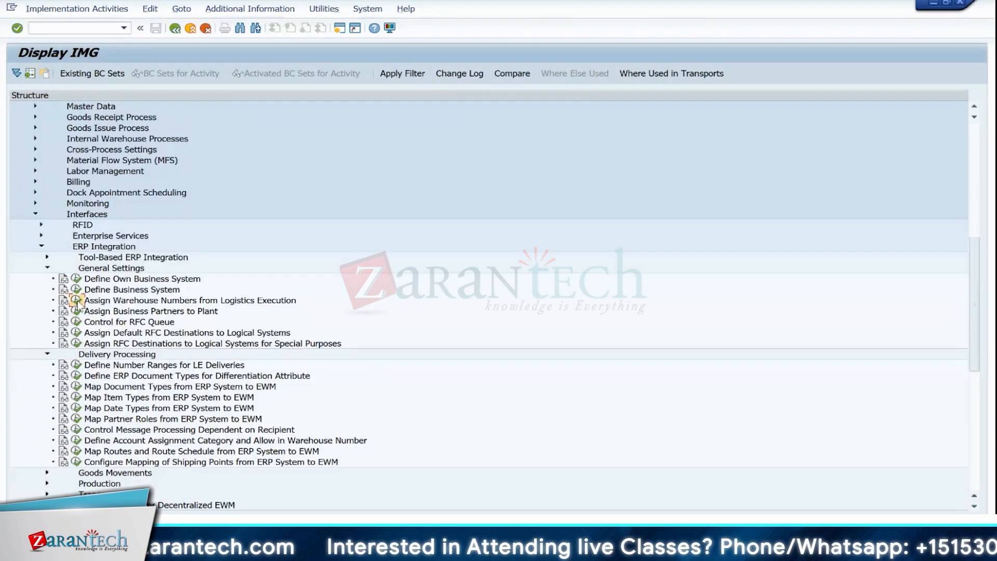
scroll(79, 303, "down", 5)
left_click(84, 301)
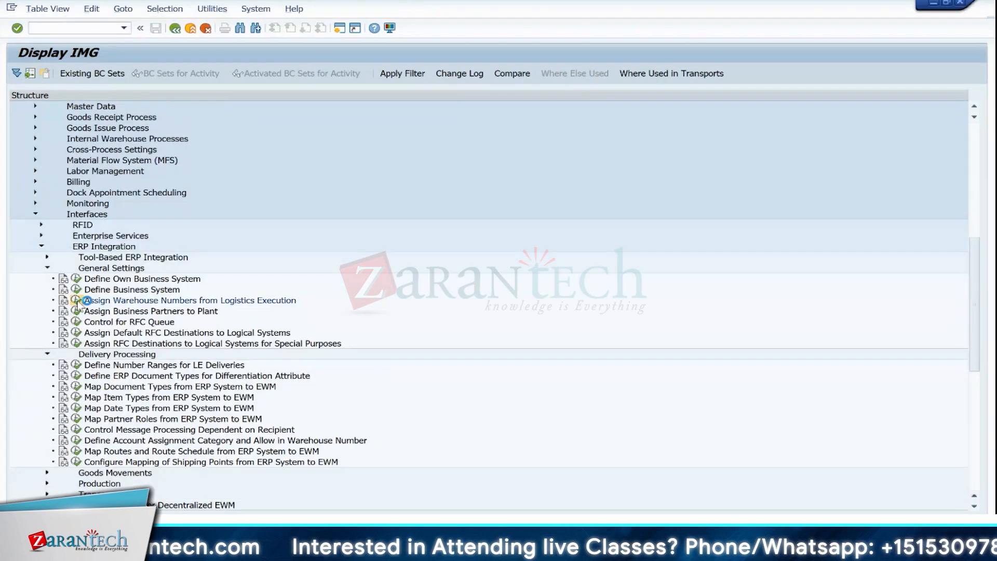
key("F3")
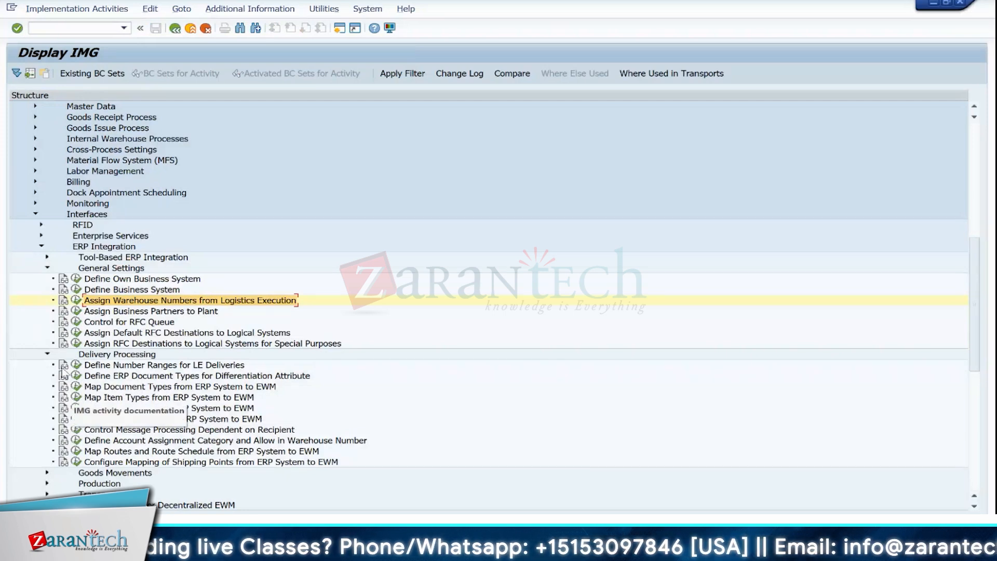
Examine the Delivery Processing, Goods Movements and General Settings nodes under ERP Integration, and collapse the SCM Extended Warehouse Management branch.
left_click(47, 353)
left_click(48, 364)
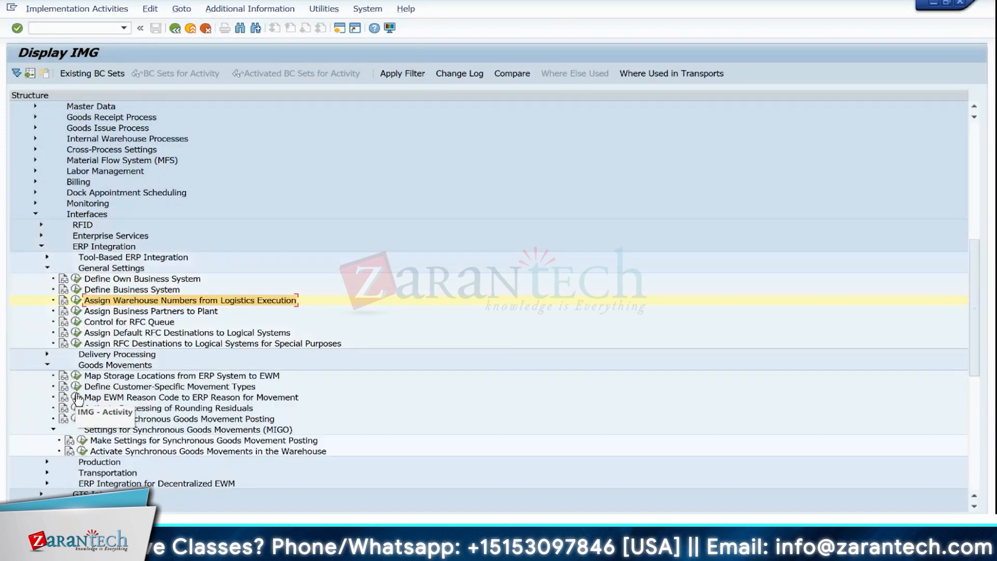
left_click(47, 364)
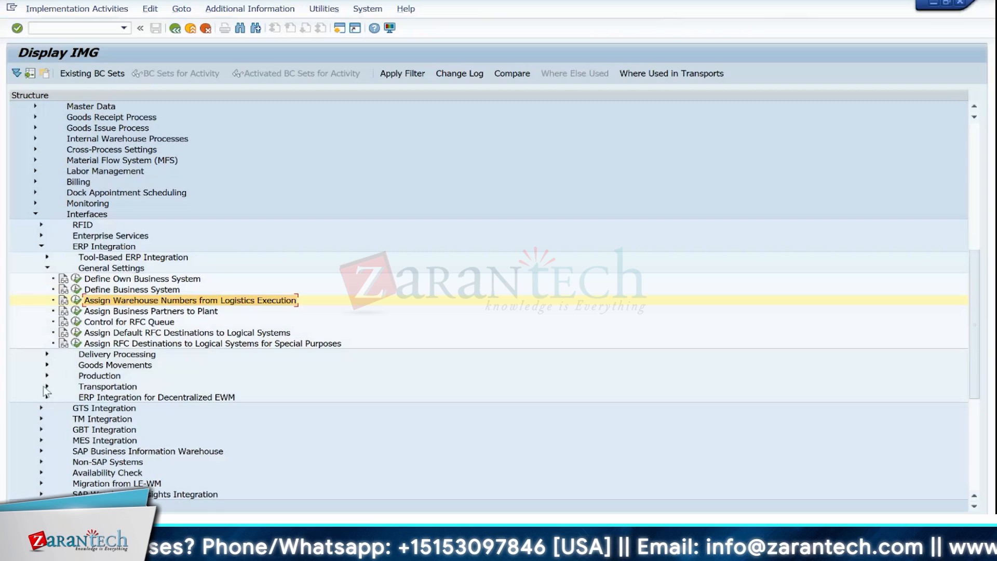
left_click(48, 268)
left_click(47, 267)
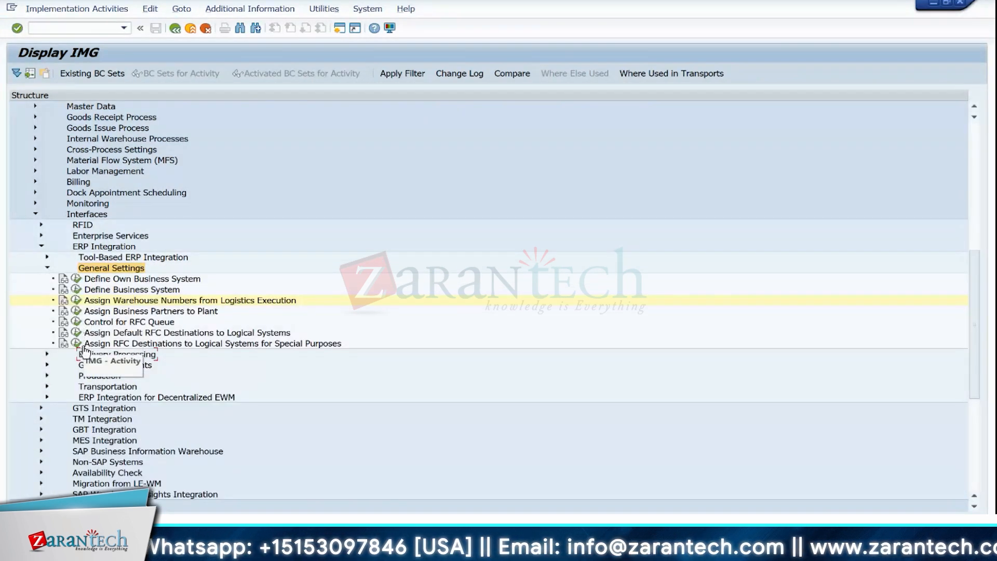
left_click(47, 354)
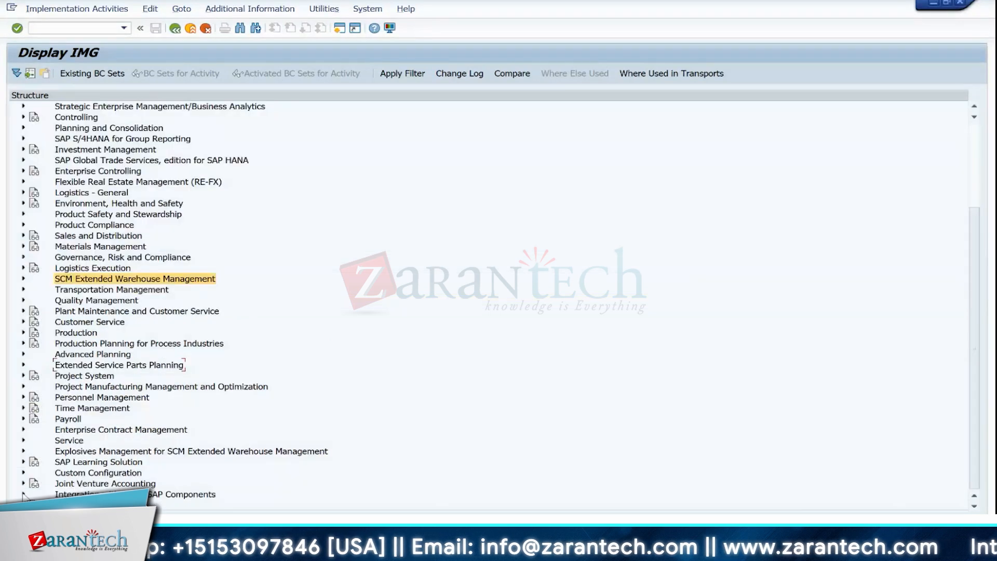
Locate Configure SAP EWM-Specific Parameters under Integration with Other SAP Components > Extended Warehouse Management > Basic Settings for EWM Linkage.
left_click(23, 494)
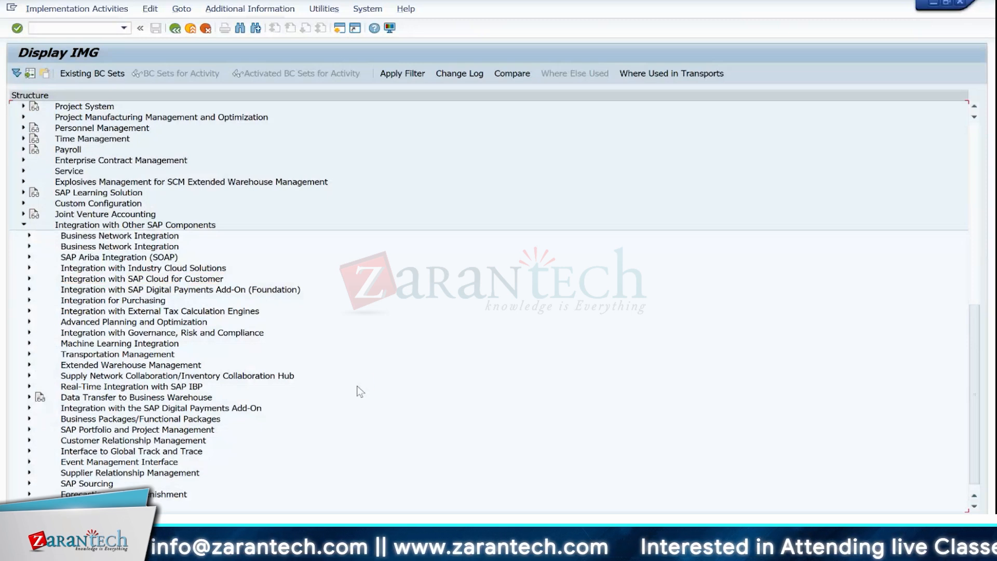
left_click(29, 365)
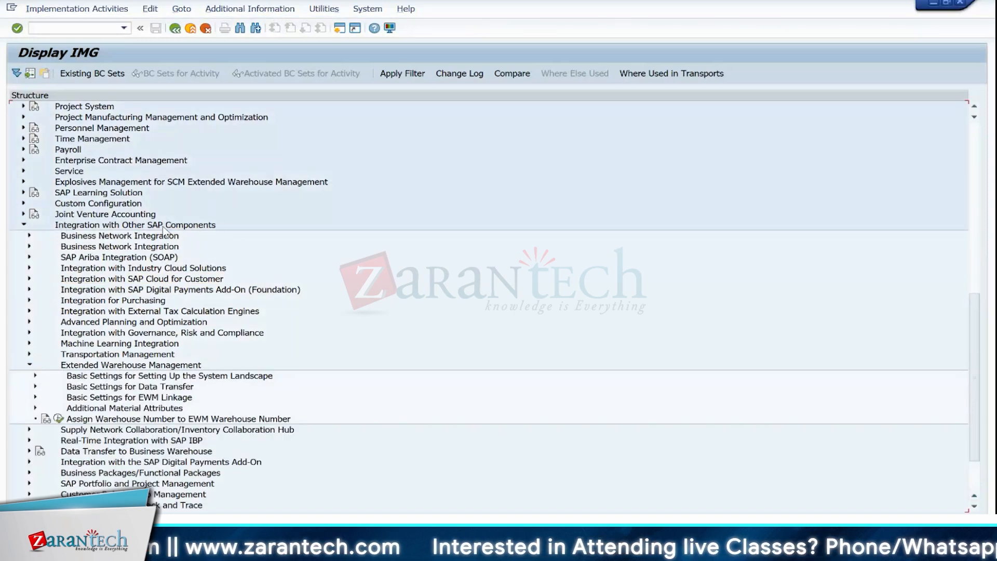
left_click(33, 398)
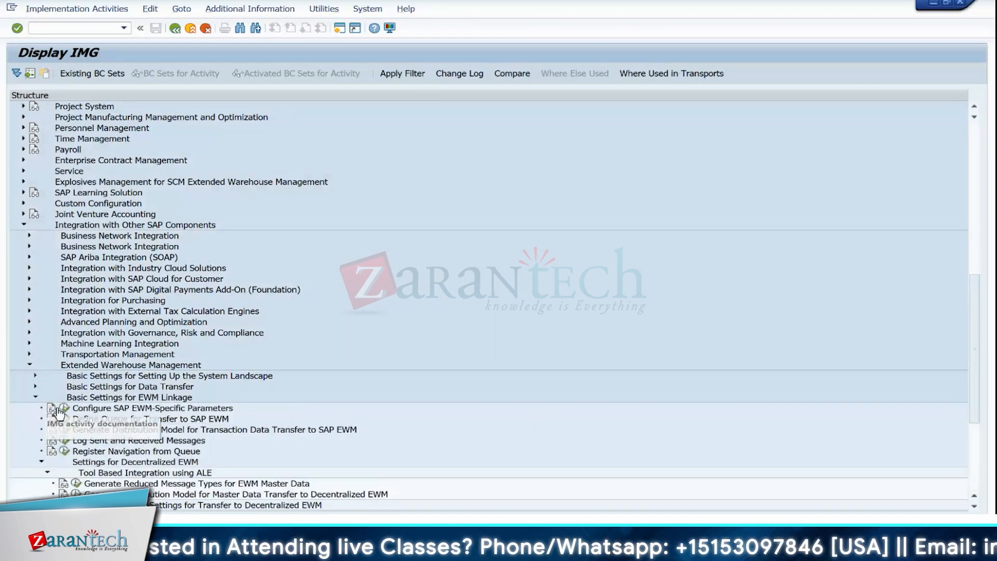
left_click(108, 410)
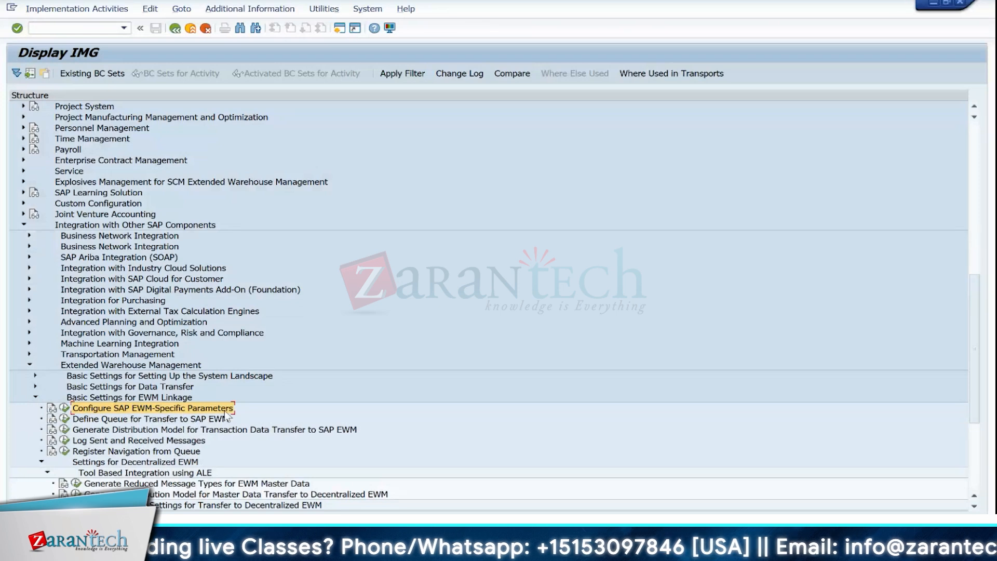
left_click(105, 226)
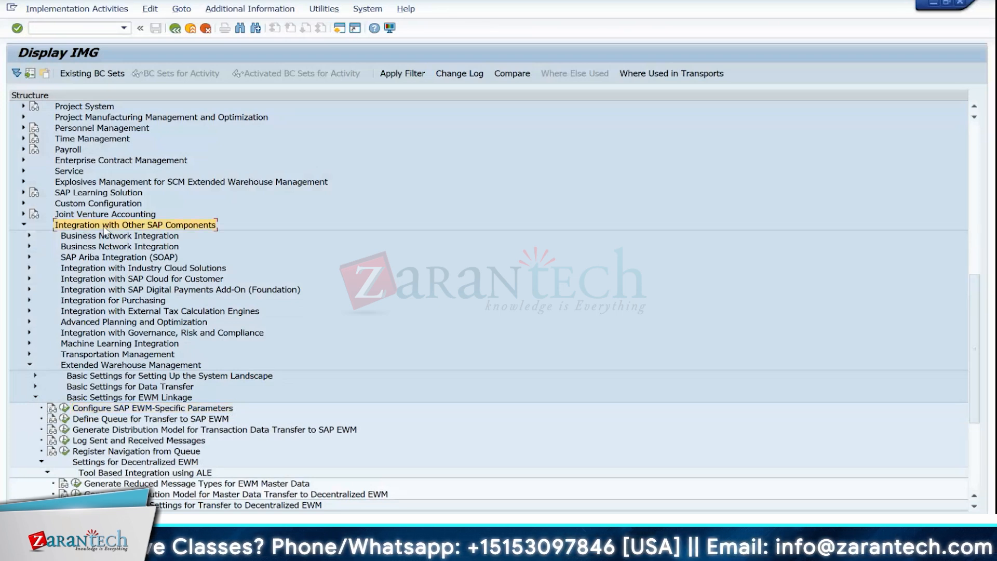
left_click(109, 409)
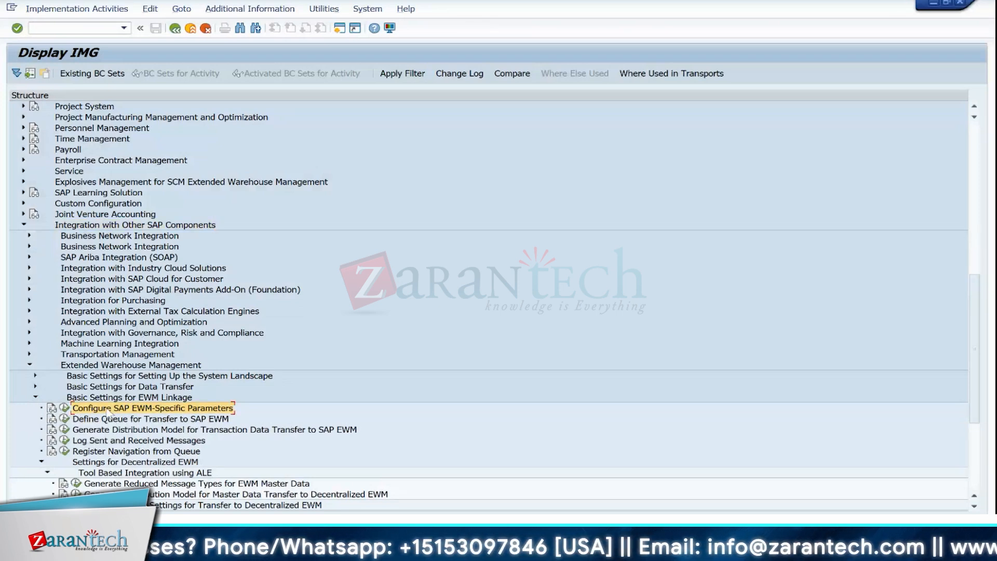
mouse_move(702, 540)
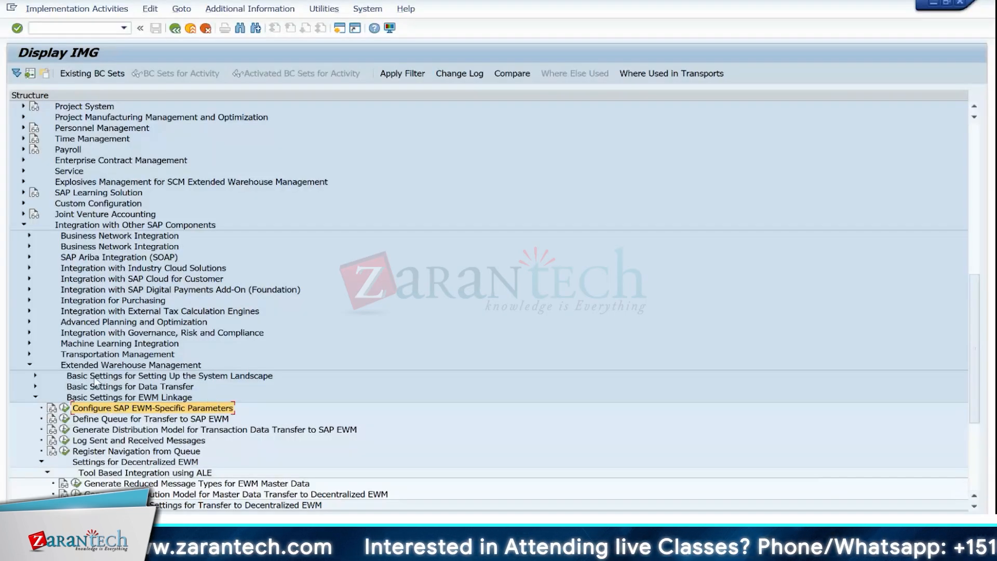
Open Configure SAP EWM-Specific Parameters to view the warehouse settings, and exit the IMG.
left_click(65, 409)
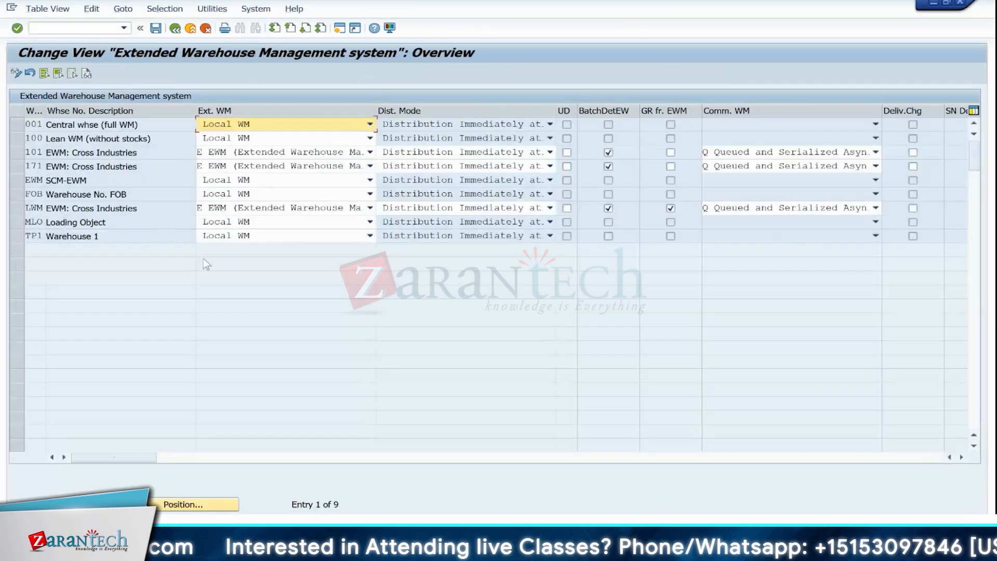
left_click(175, 27)
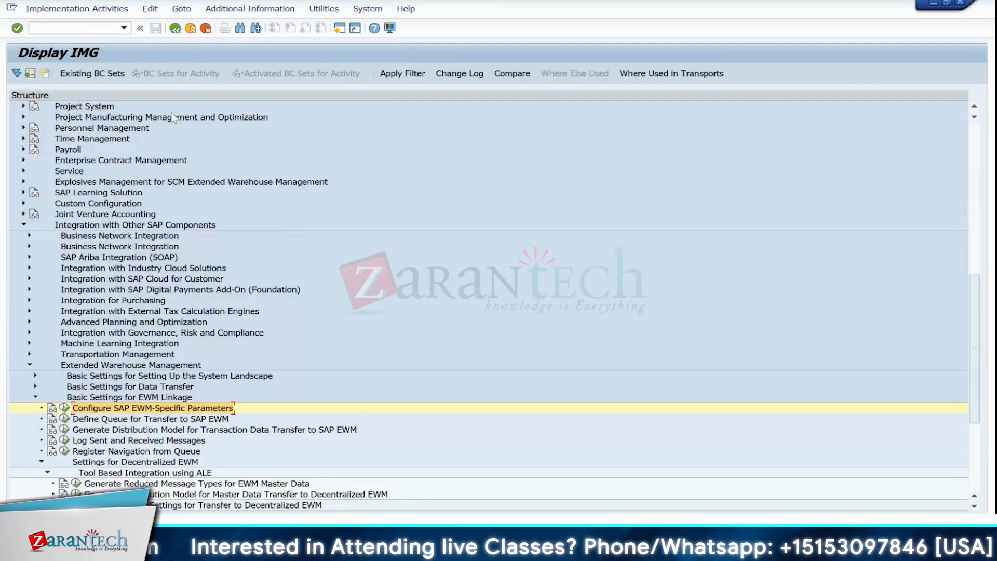
left_click(176, 27)
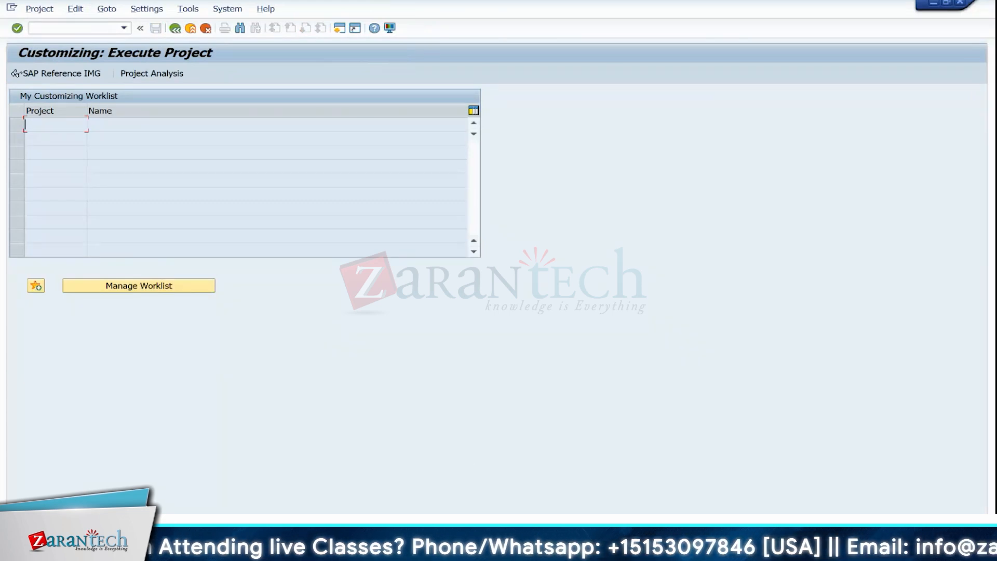
Return to the displayed inbound delivery for EWMS4-502 and EWMS4-503 and copy its delivery number.
mouse_move(312, 548)
left_click(376, 485)
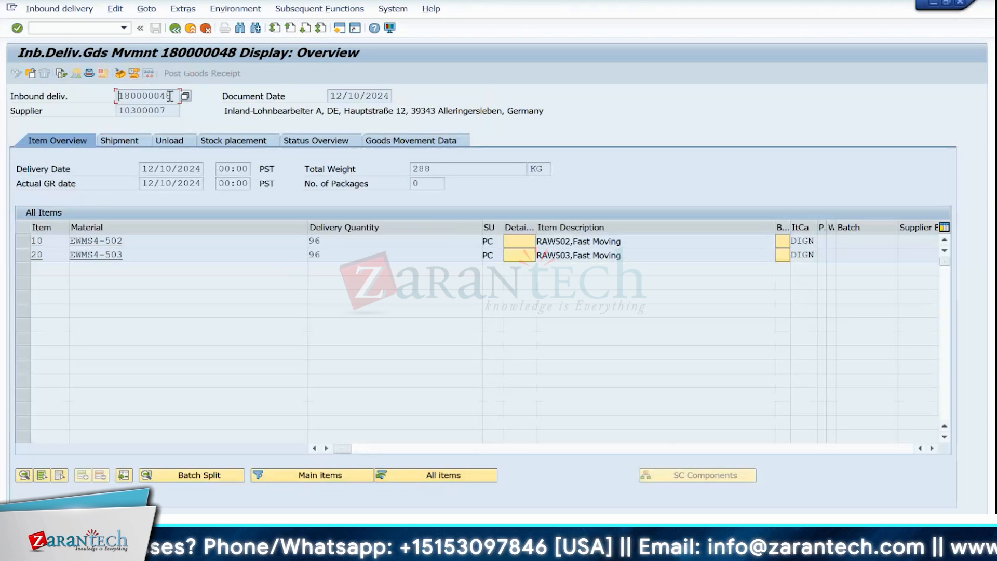
left_click_drag(172, 95, 128, 96)
left_click(114, 97)
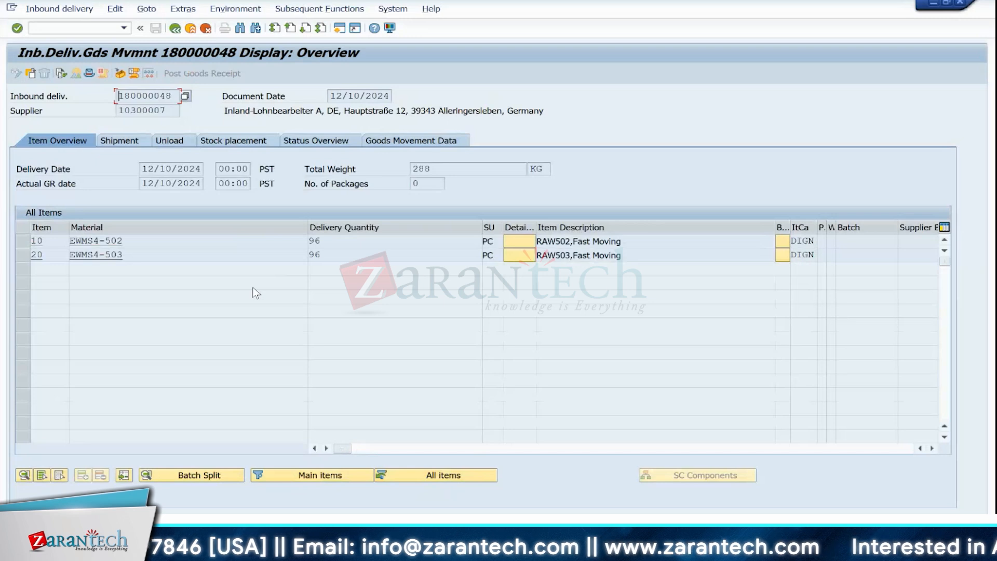
left_click_drag(171, 96, 109, 100)
key("ctrl+c")
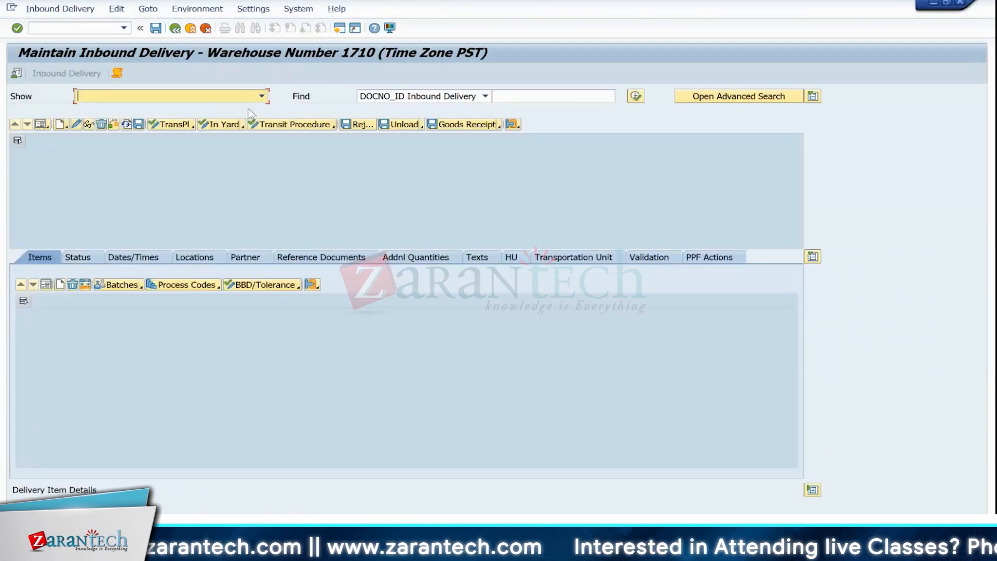
Search warehouse 1710's inbound deliveries by the REFDOCNO_ERP_I criterion using the copied delivery number.
left_click(485, 96)
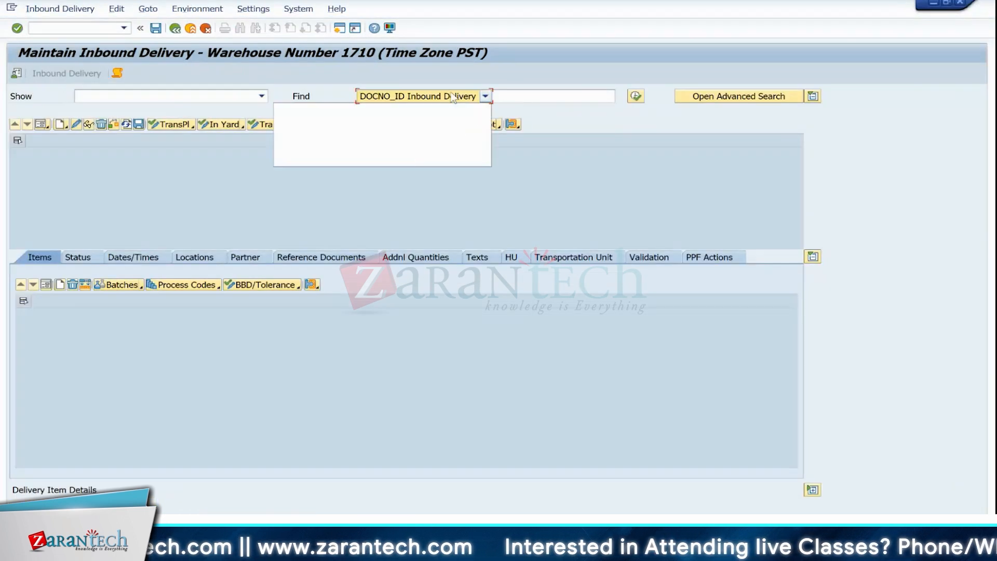
left_click(408, 138)
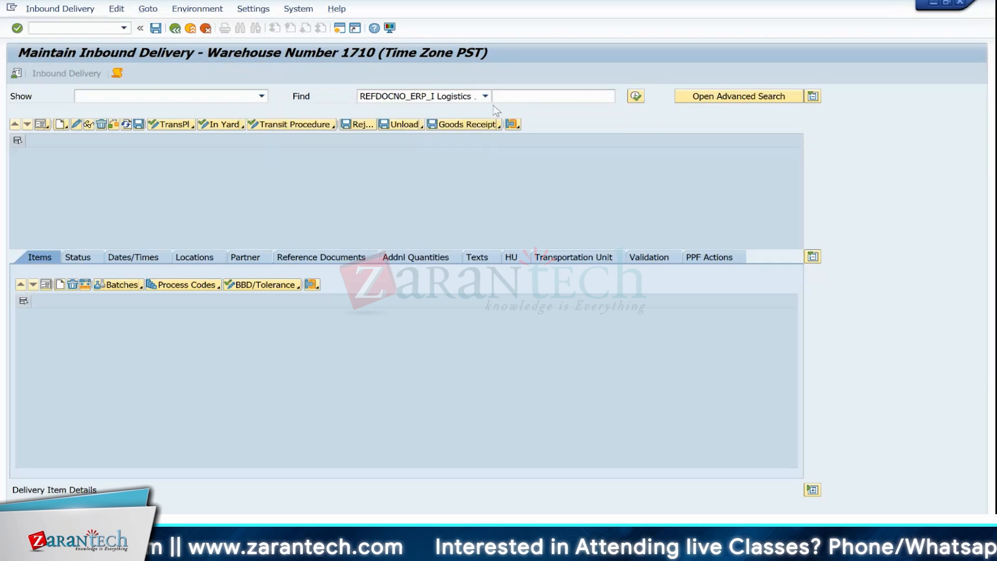
left_click(512, 97)
key("ctrl+v")
key("Return")
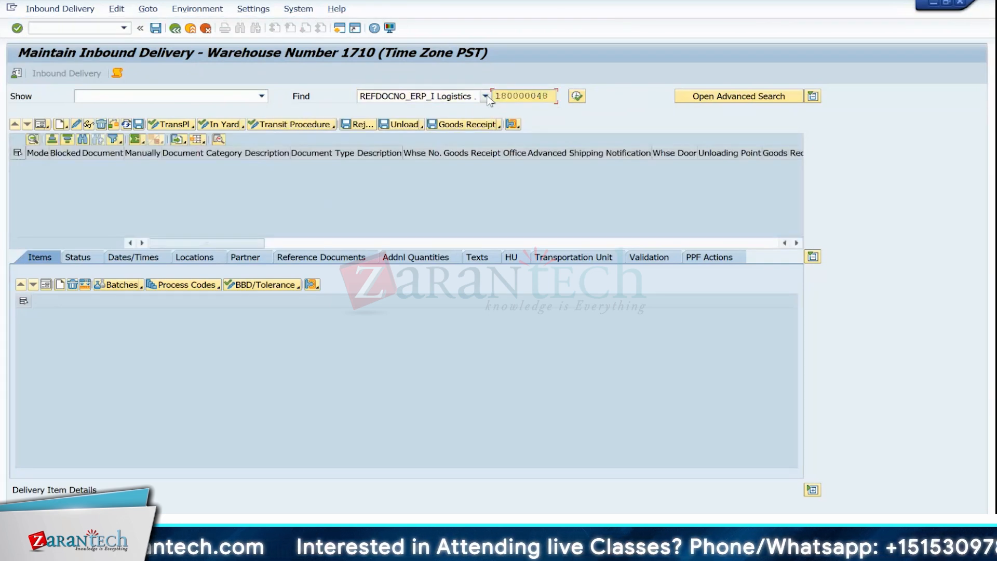
Copy the delivery number from the search criteria and list all inbound queues with transaction SMQ2.
left_click_drag(552, 96, 494, 96)
key("ctrl+c")
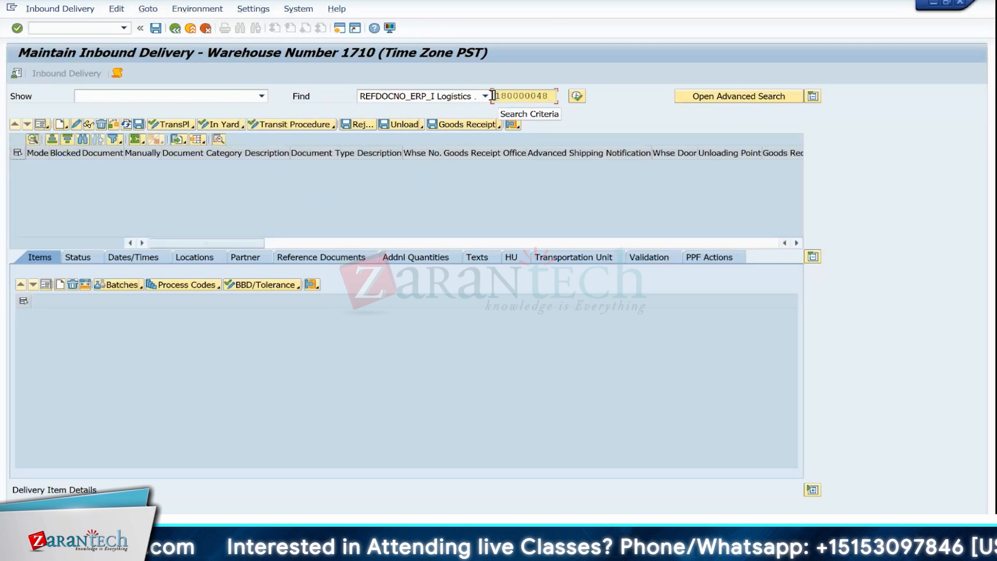
mouse_move(566, 548)
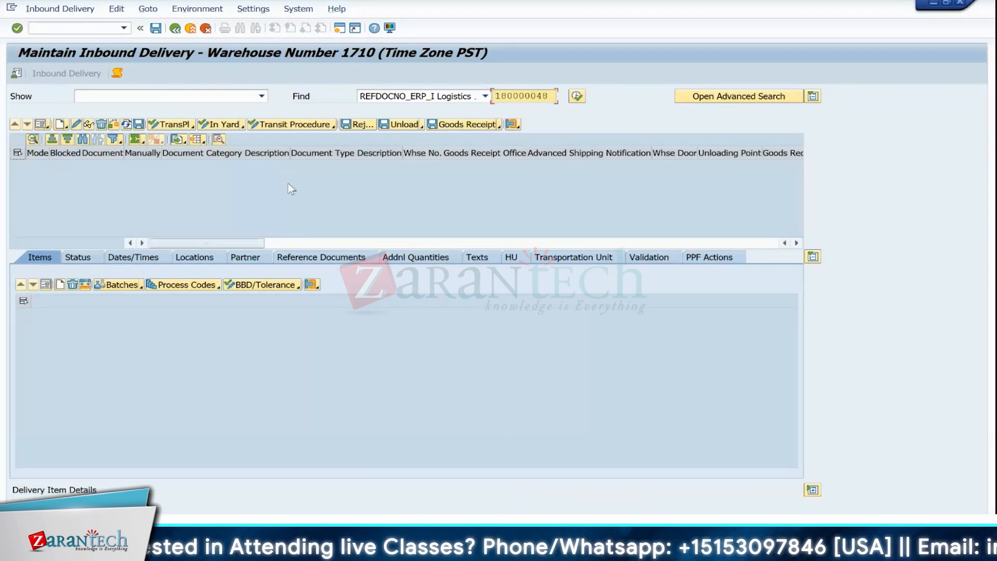
left_click(88, 30)
type("/nsmq2")
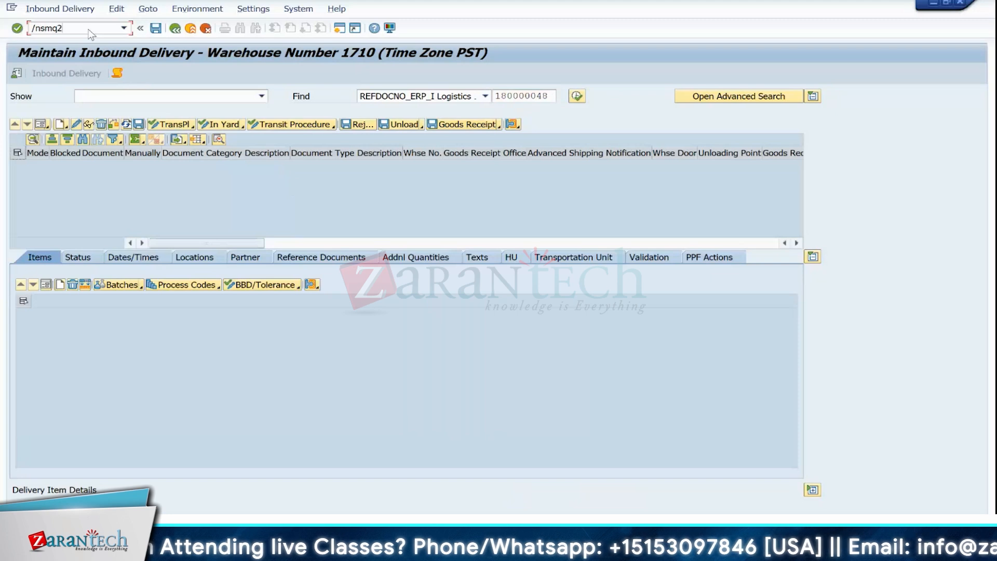
key("Return")
key("F8")
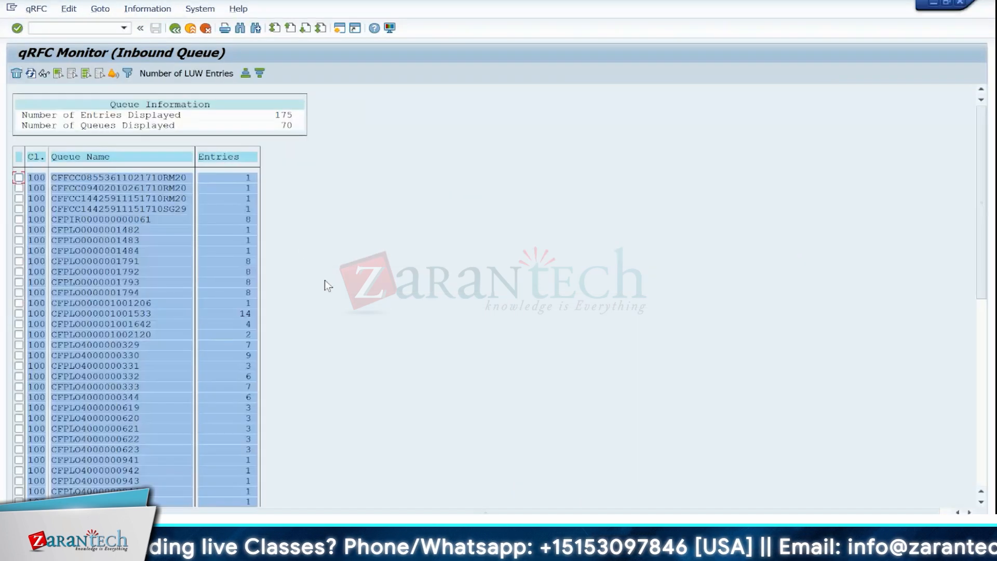
Find the copied delivery number in the inbound queue list, open its queue, and execute the recorded LUW.
key("ctrl+f")
key("Return")
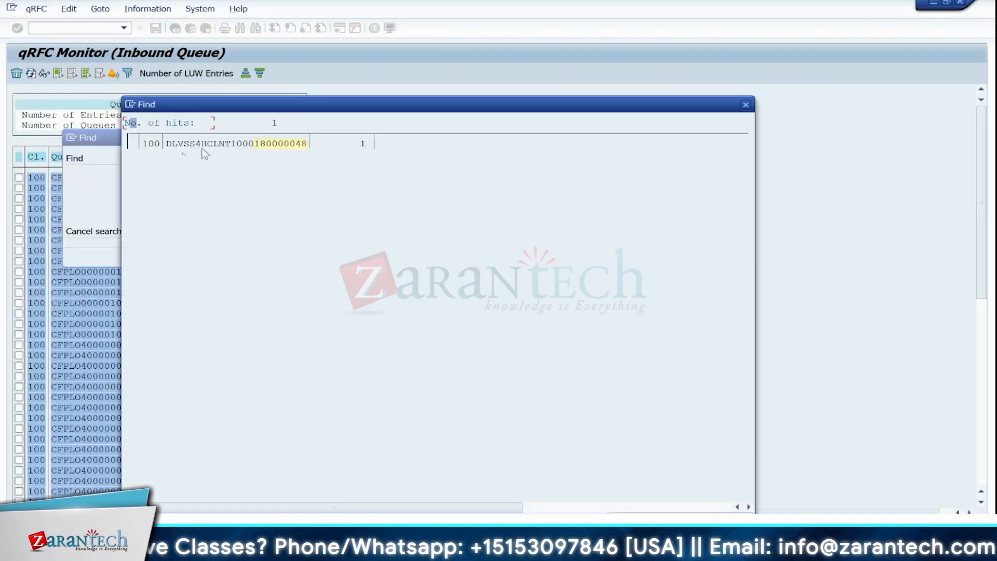
left_click(202, 145)
double_click(74, 126)
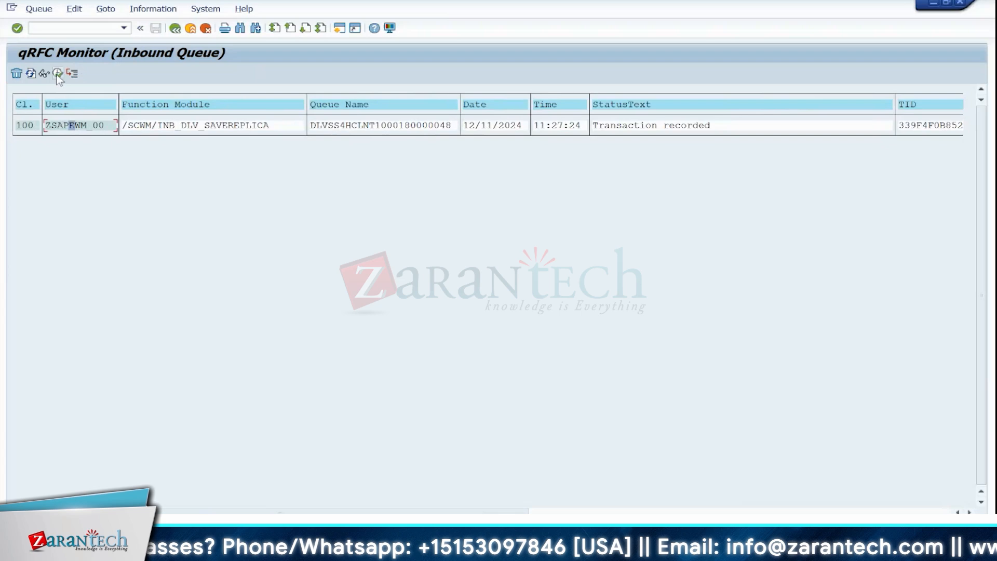
left_click(57, 74)
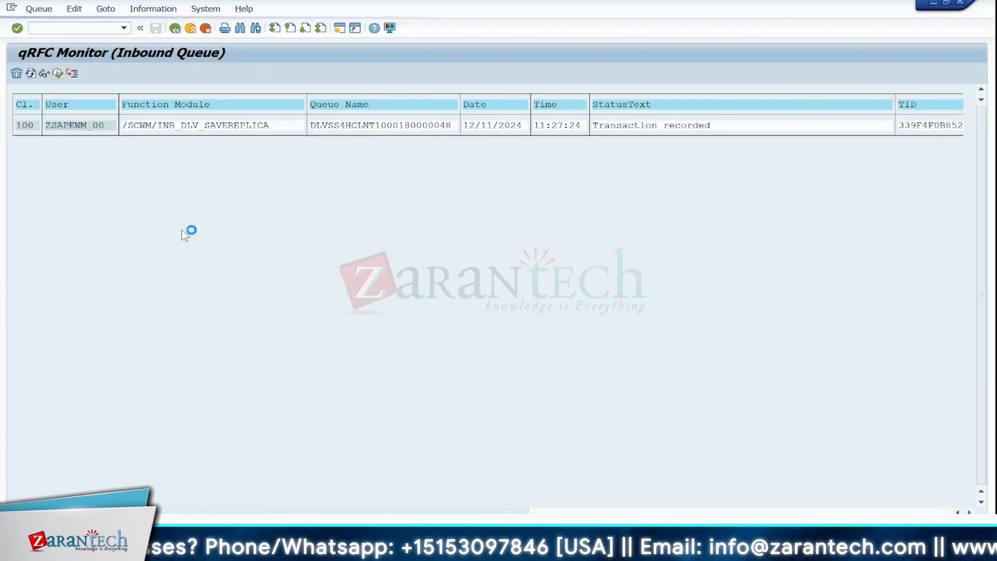
left_click(621, 126)
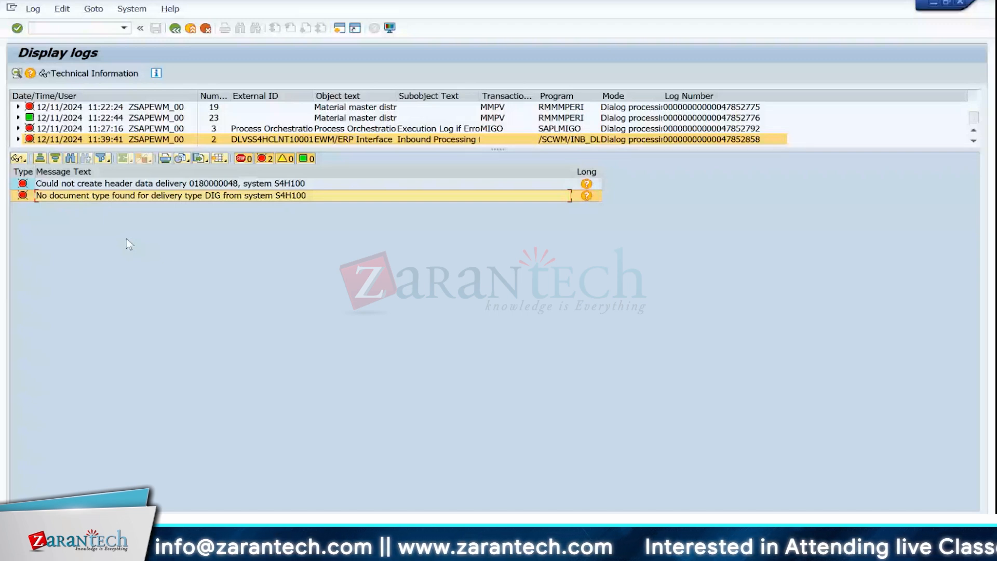
Read the long text of the delivery type DIG error and follow its link to Map Document Types from ERP System to WM System.
left_click(586, 196)
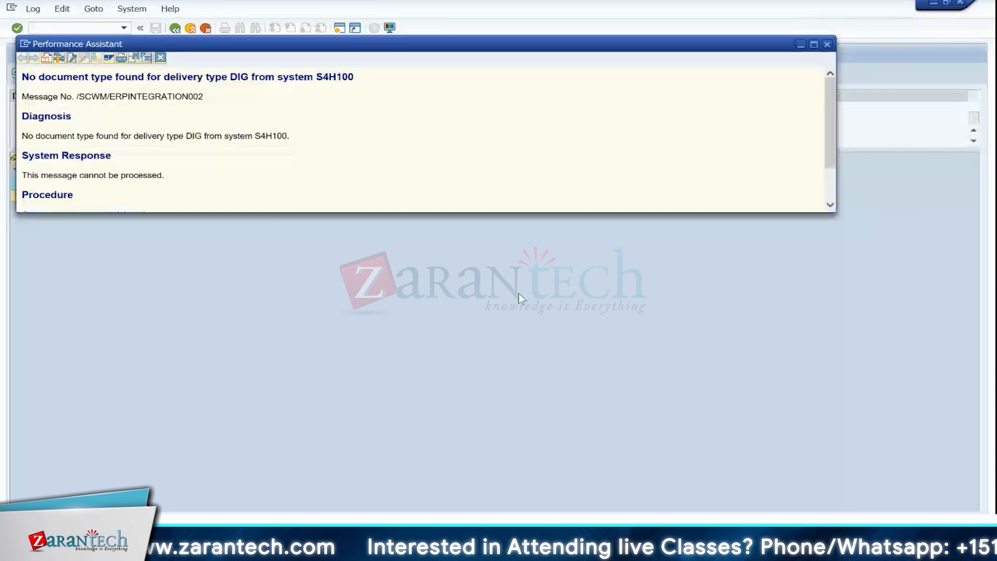
left_click_drag(831, 123, 831, 154)
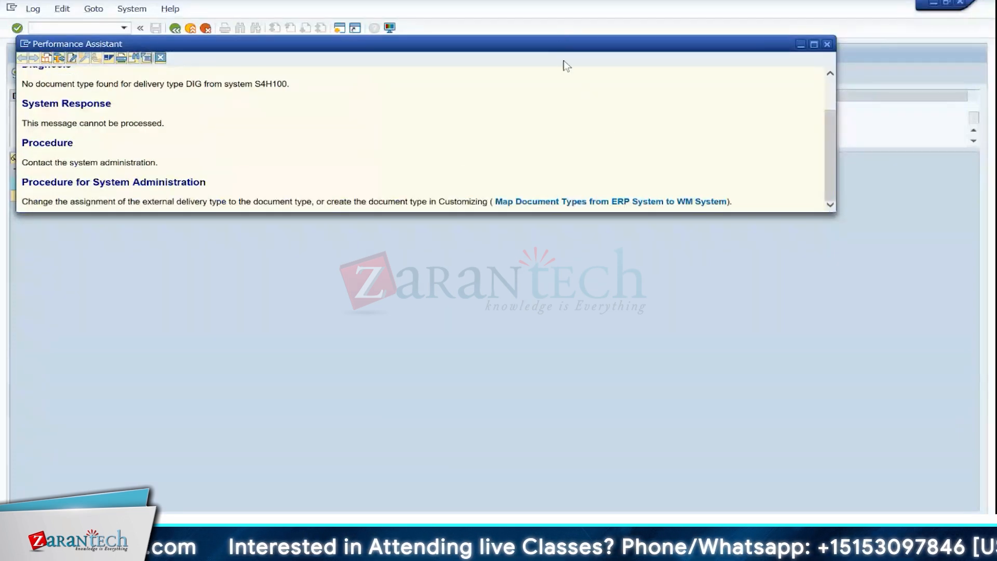
left_click_drag(561, 46, 554, 218)
left_click(615, 372)
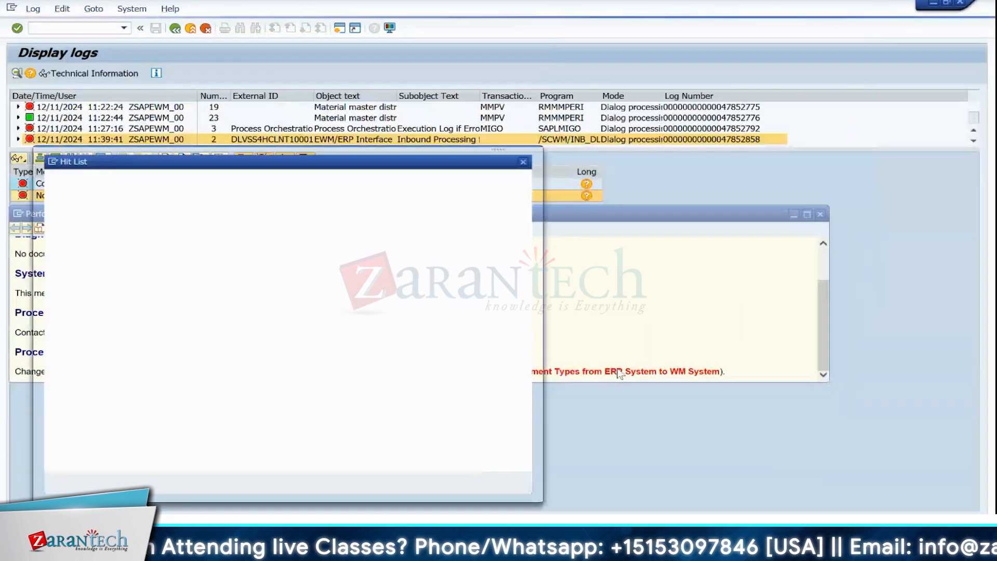
double_click(197, 207)
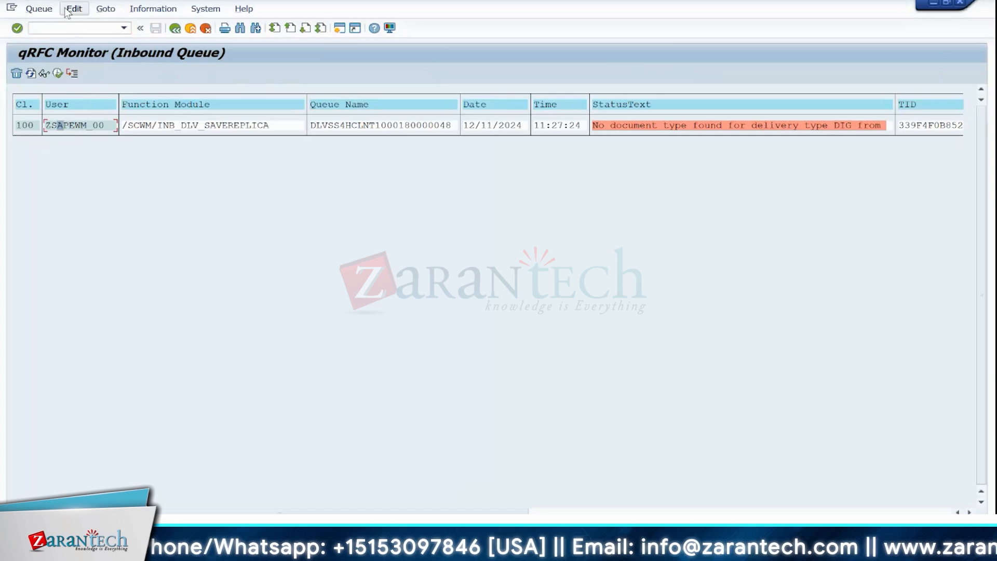
Refresh the delivery's failed entry in the qRFC inbound queue monitor.
left_click(74, 10)
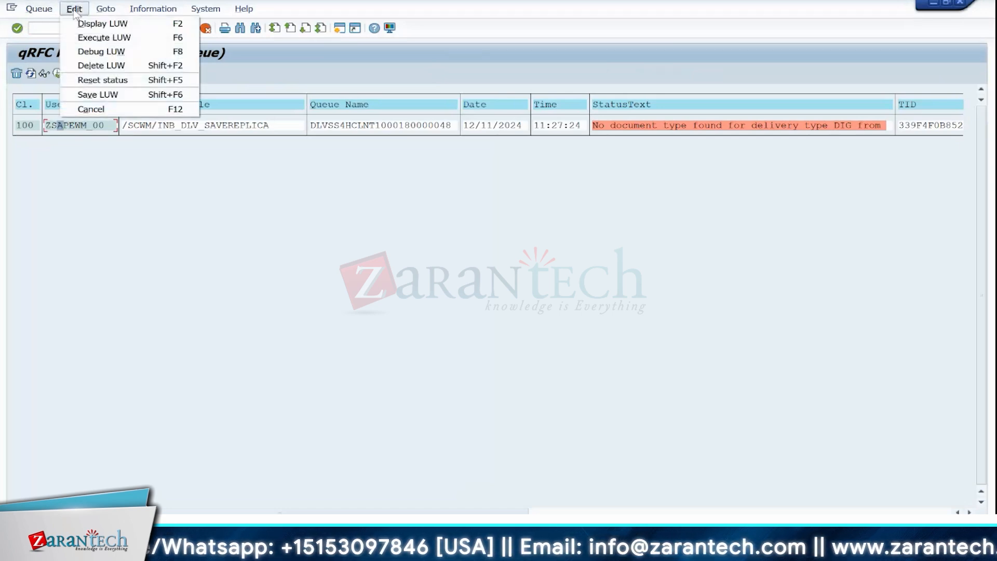
left_click(95, 60)
left_click(31, 73)
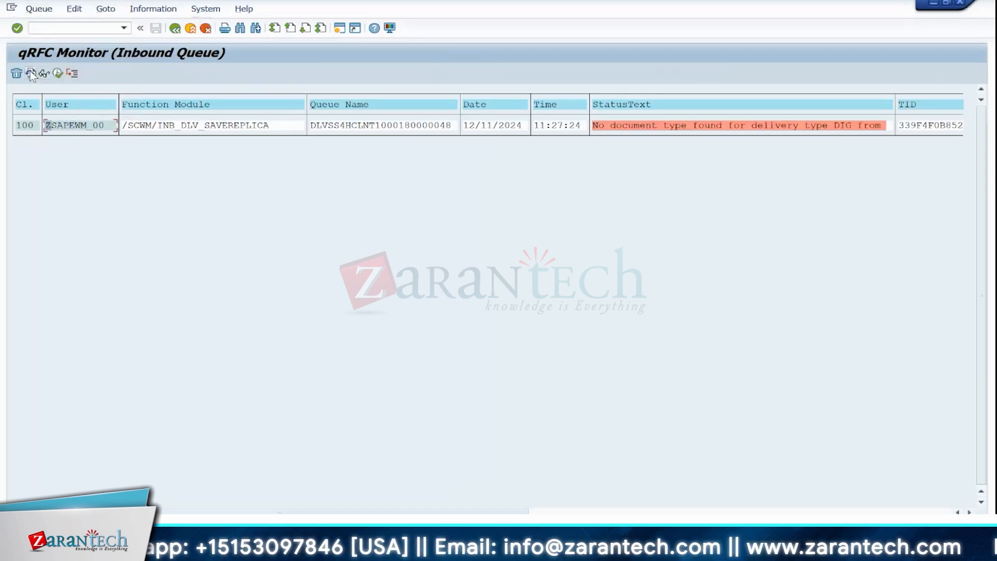
left_click(78, 128)
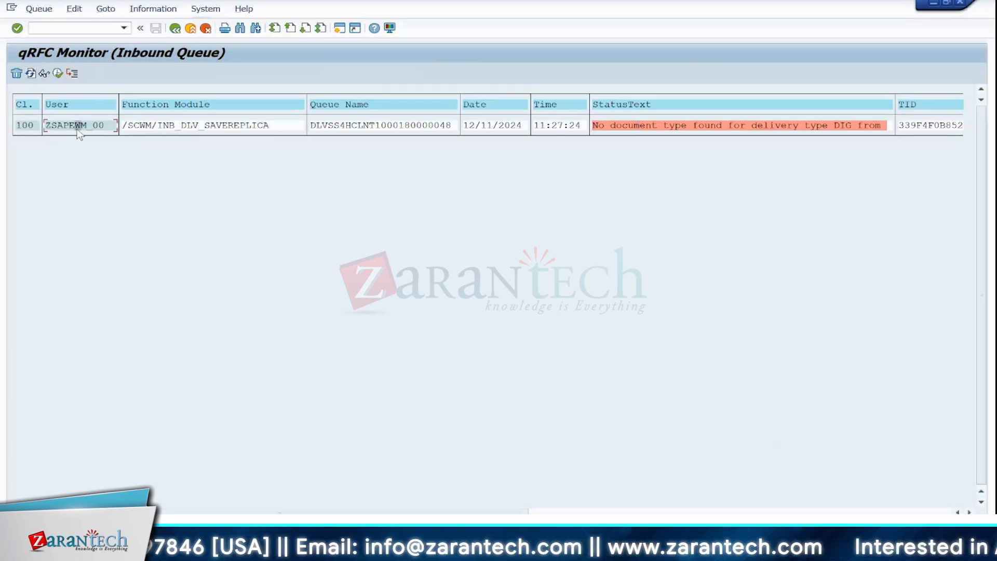
Open Map Item Types from ERP System to EWM under ERP Integration > Delivery Processing in the IMG.
mouse_move(943, 512)
left_click(943, 493)
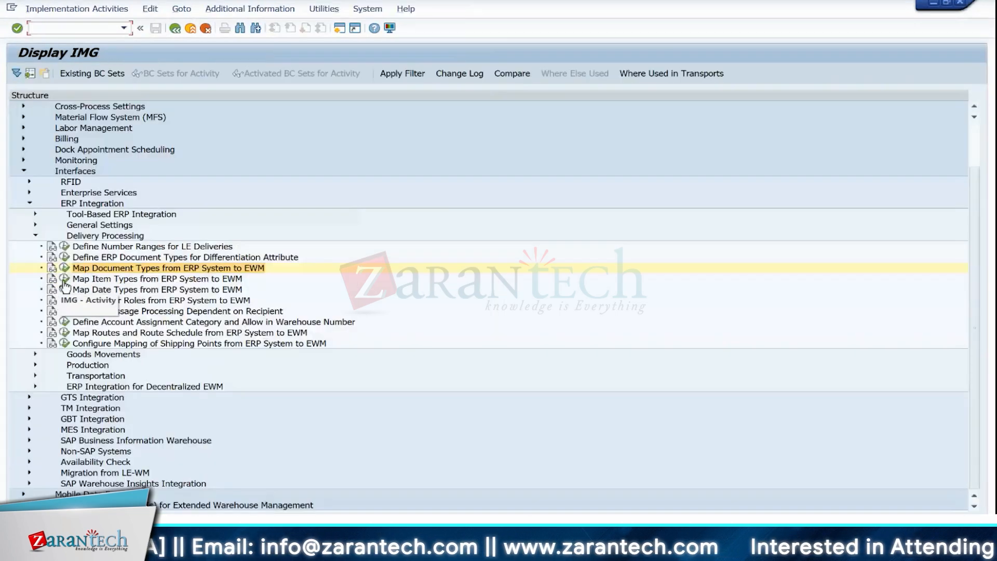
left_click(64, 279)
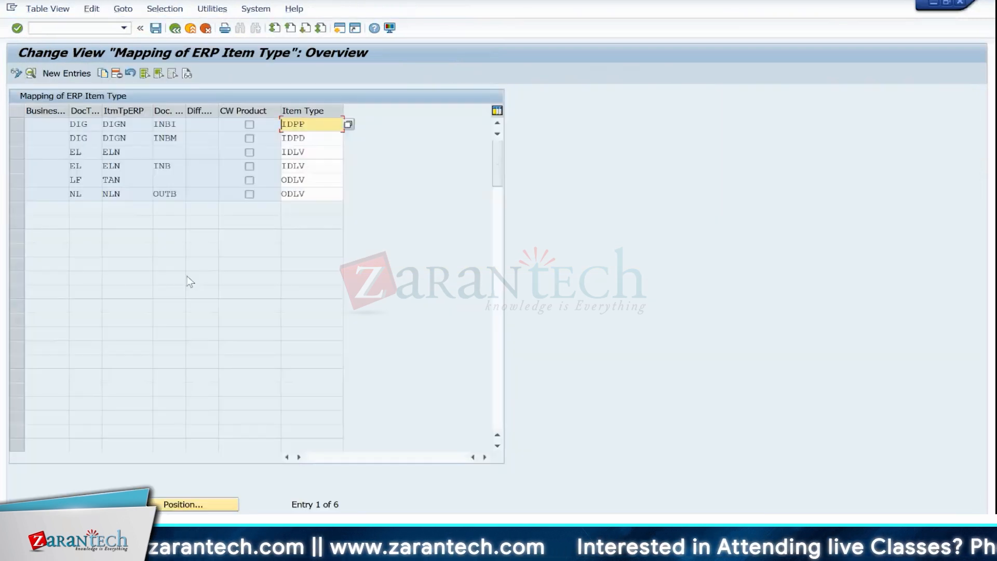
Run the application log analysis for the current date and examine the messages in the latest EWM/ERP Interface log.
key("alt+Tab")
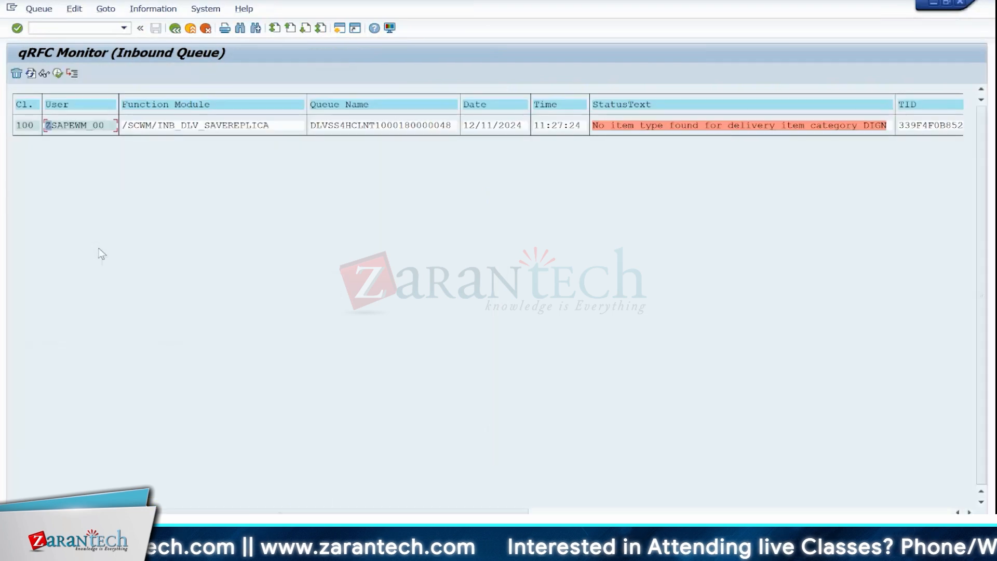
mouse_move(602, 543)
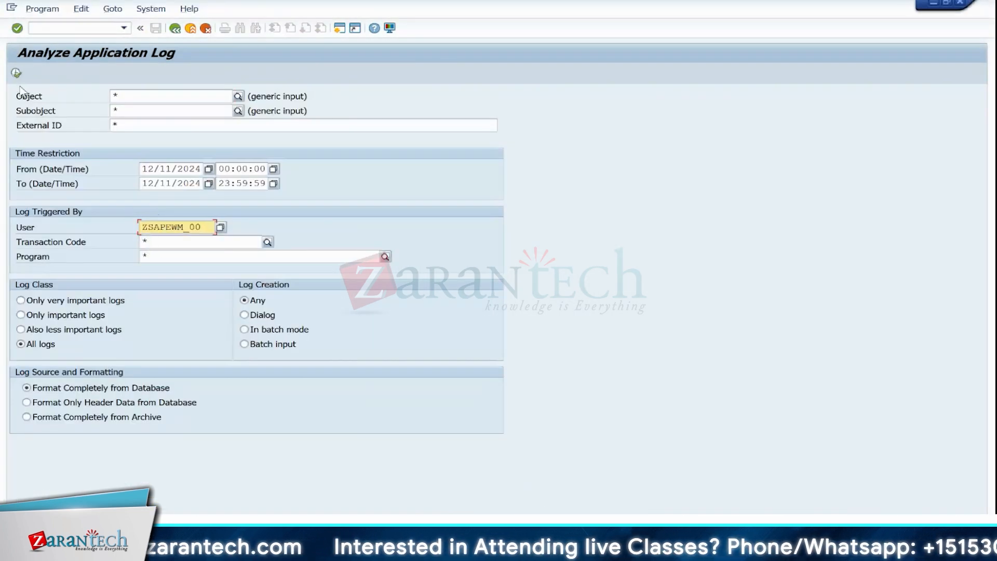
left_click(16, 73)
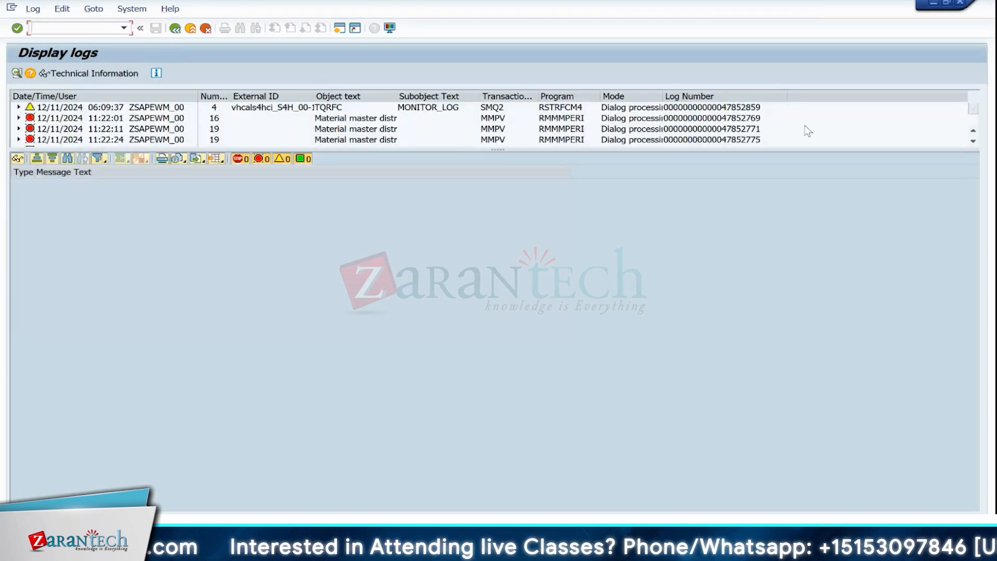
scroll(976, 110, "down", 1)
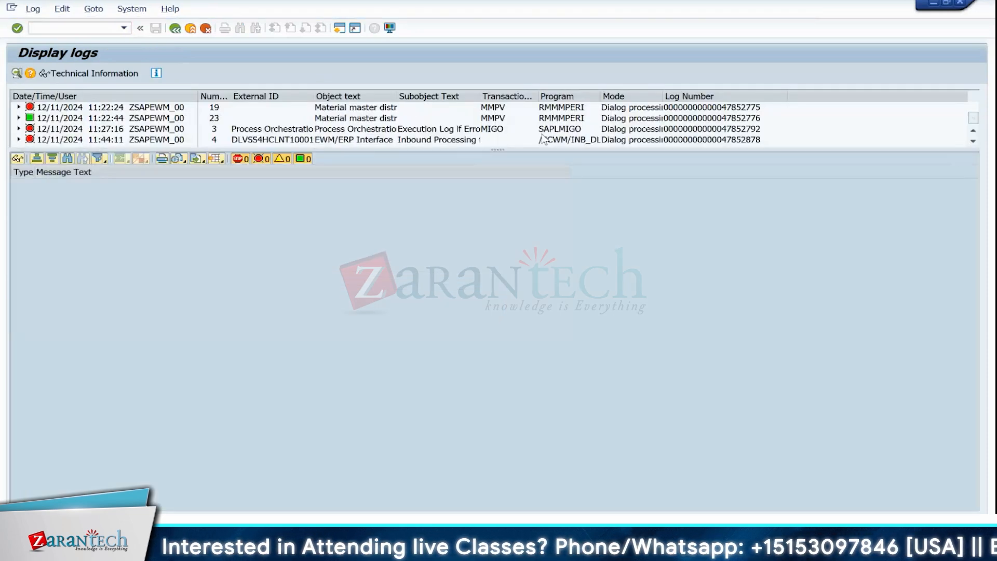
left_click(80, 138)
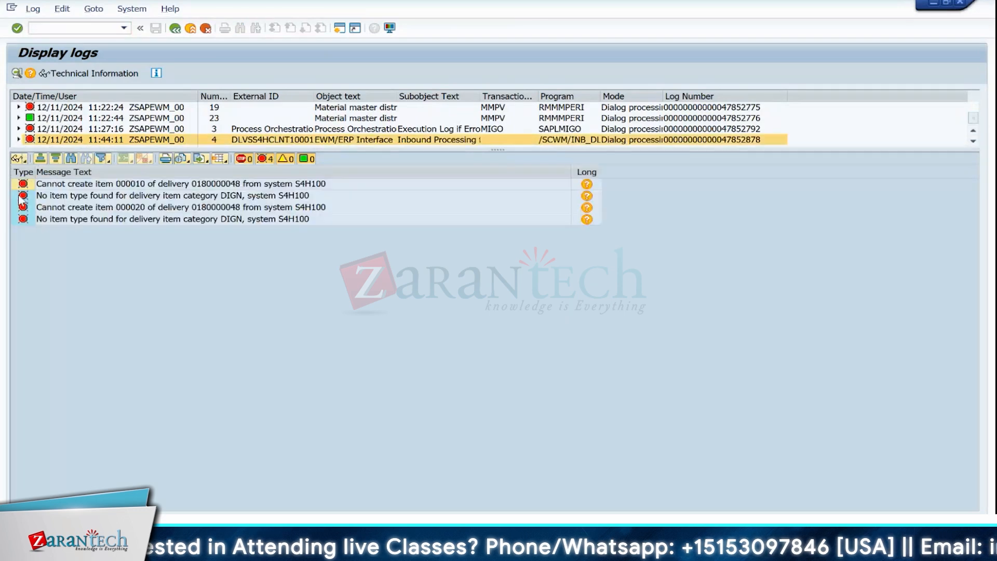
left_click(97, 207)
left_click(79, 195)
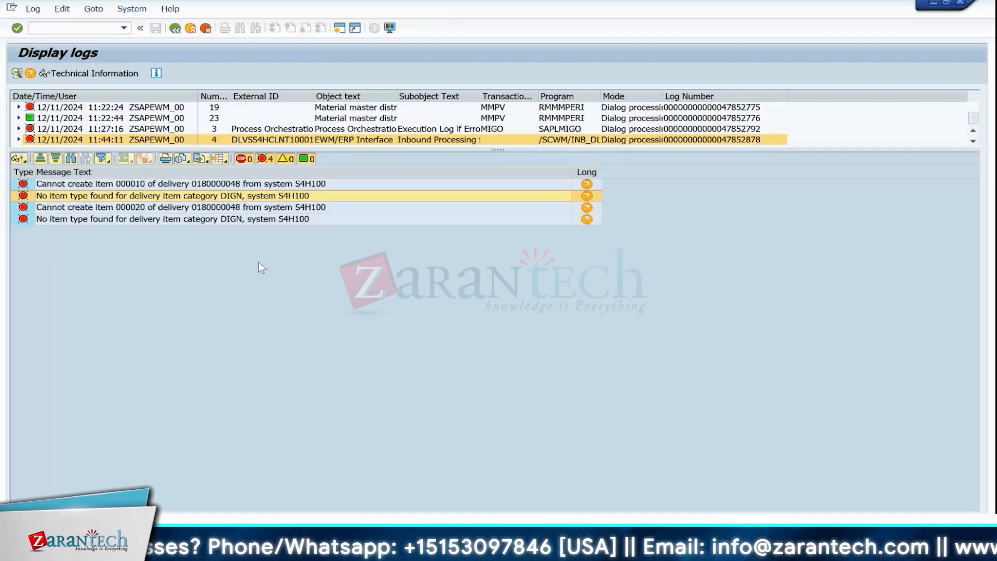
Return to the ERP item type mapping table and widen the Business System column.
key("alt+Tab")
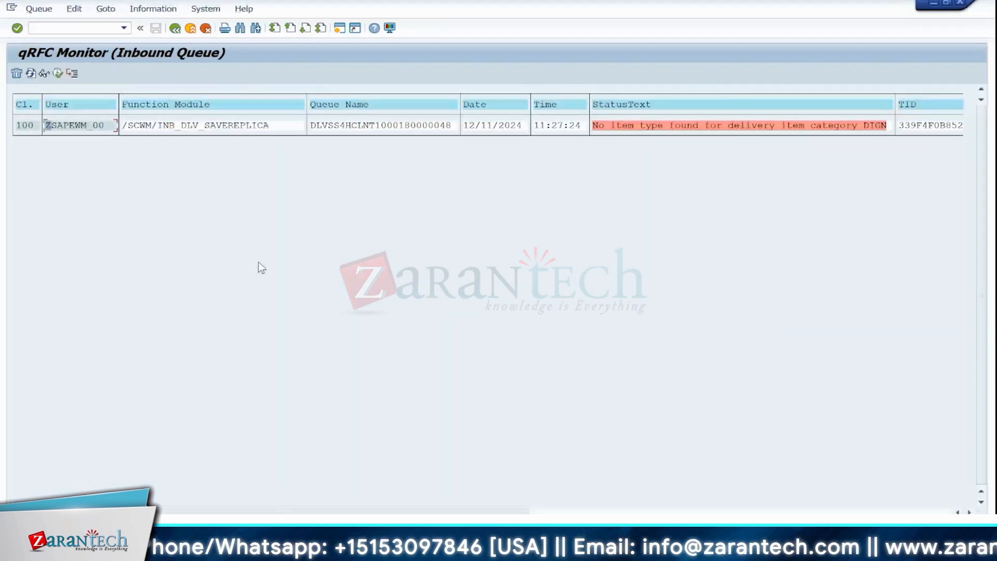
key("alt+Tab")
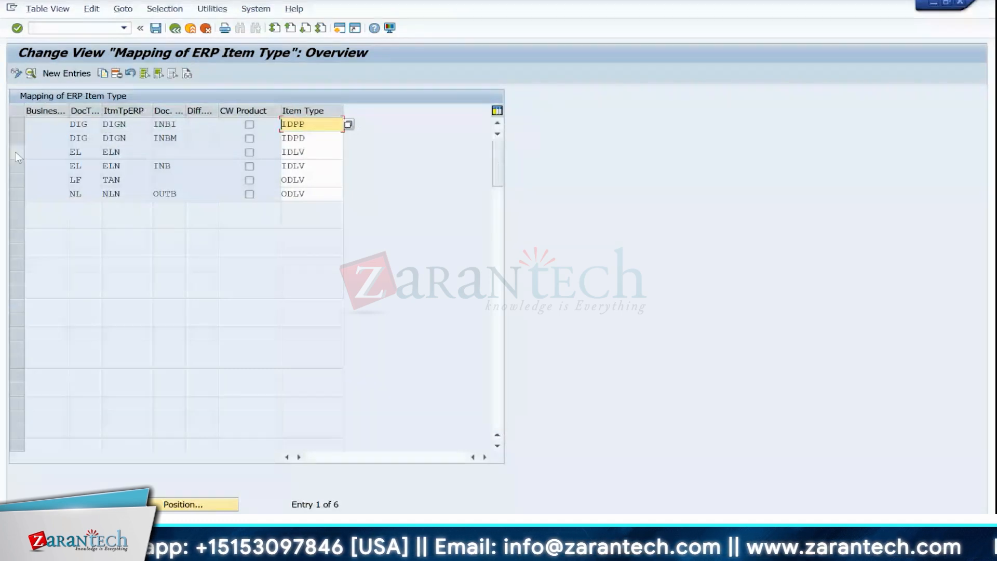
double_click(69, 111)
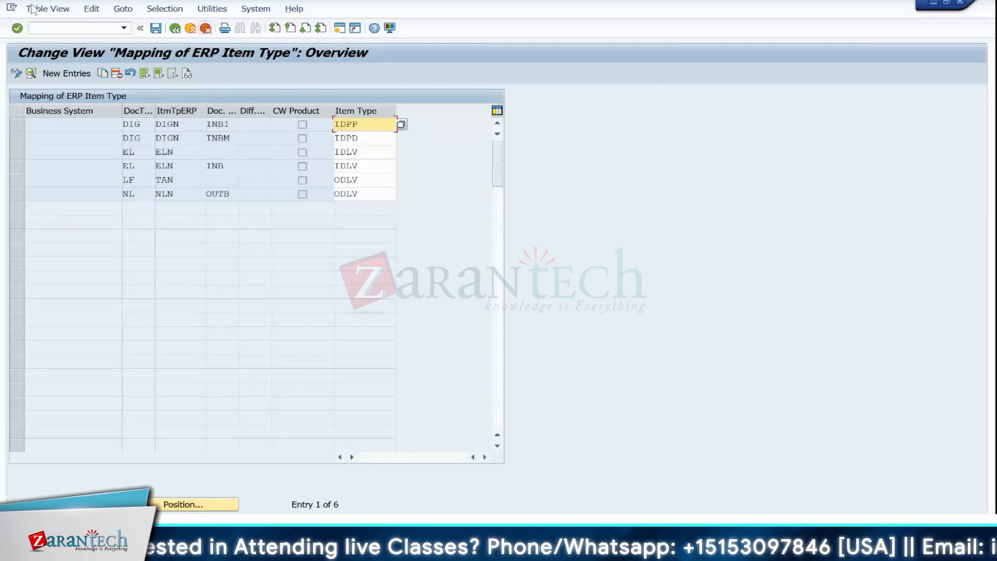
Open the Data Browser in a new session and display the entries of table /SCMB/TBUSSYS.
left_click(71, 30)
type("/ospro")
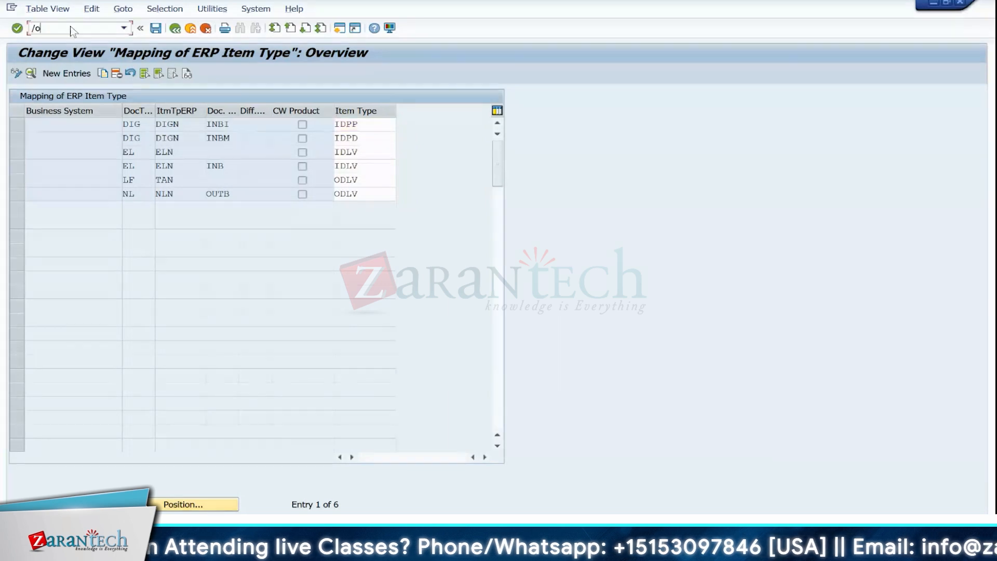
key("Return")
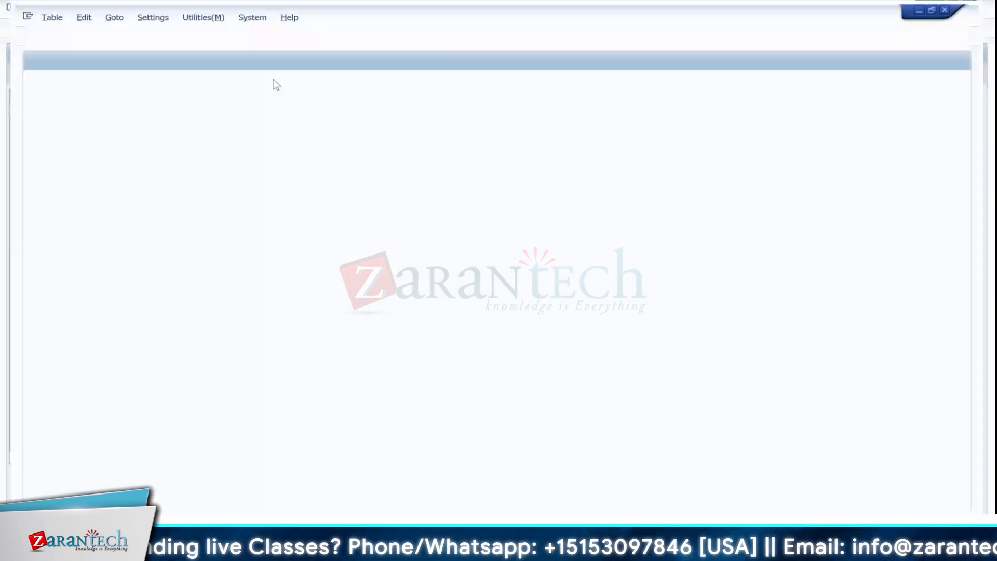
left_click(226, 129)
key("BackSpace")
key("BackSpace")
key("BackSpace")
key("BackSpace")
key("BackSpace")
key("BackSpace")
key("BackSpace")
key("BackSpace")
key("BackSpace")
key("BackSpace")
key("BackSpace")
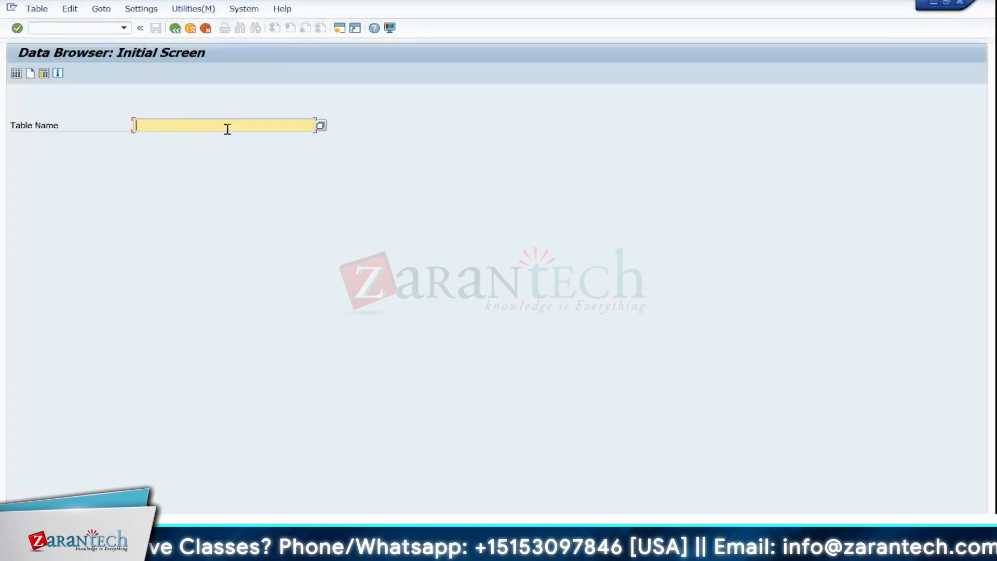
type("/scmb/tbussys")
key("Return")
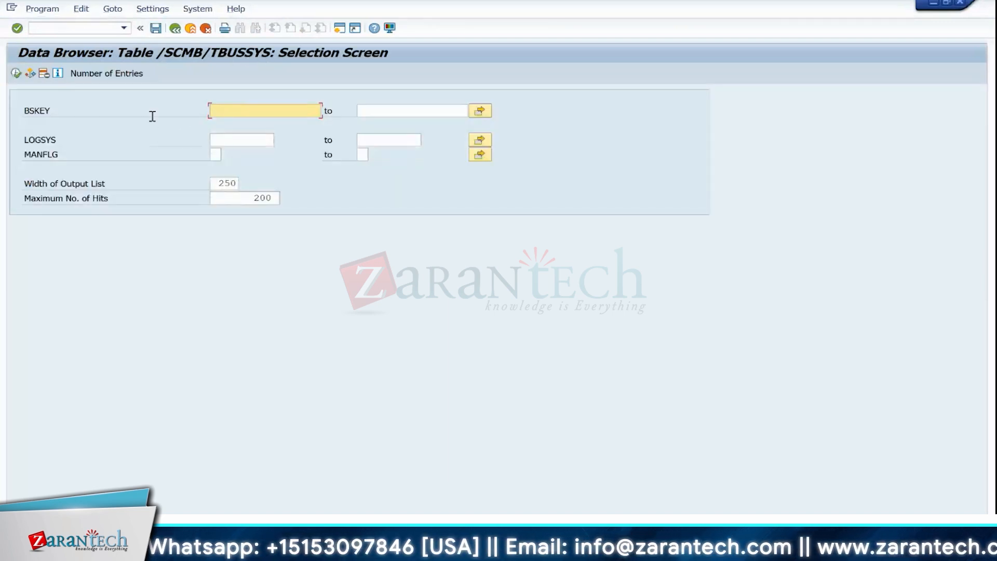
left_click(16, 73)
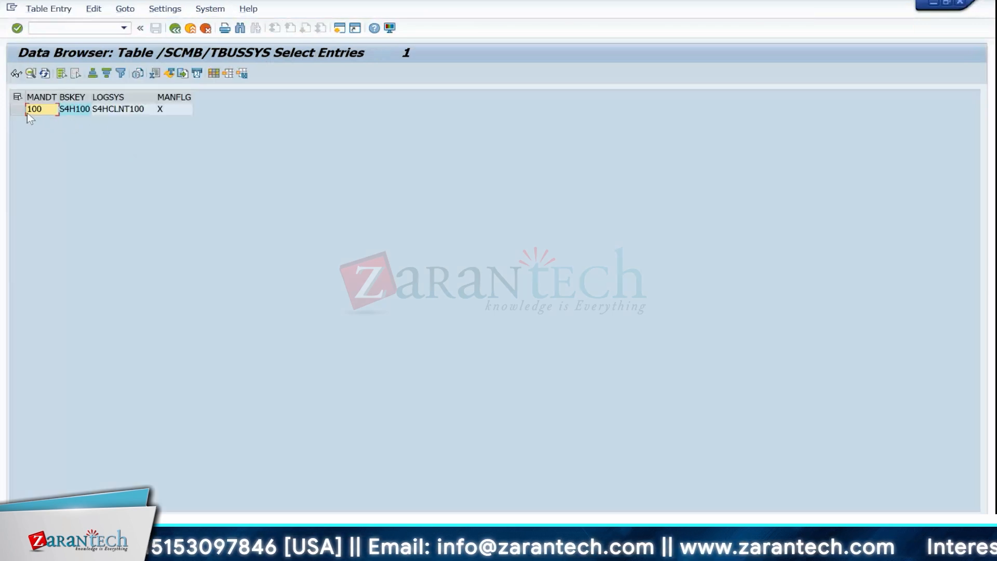
left_click(17, 109)
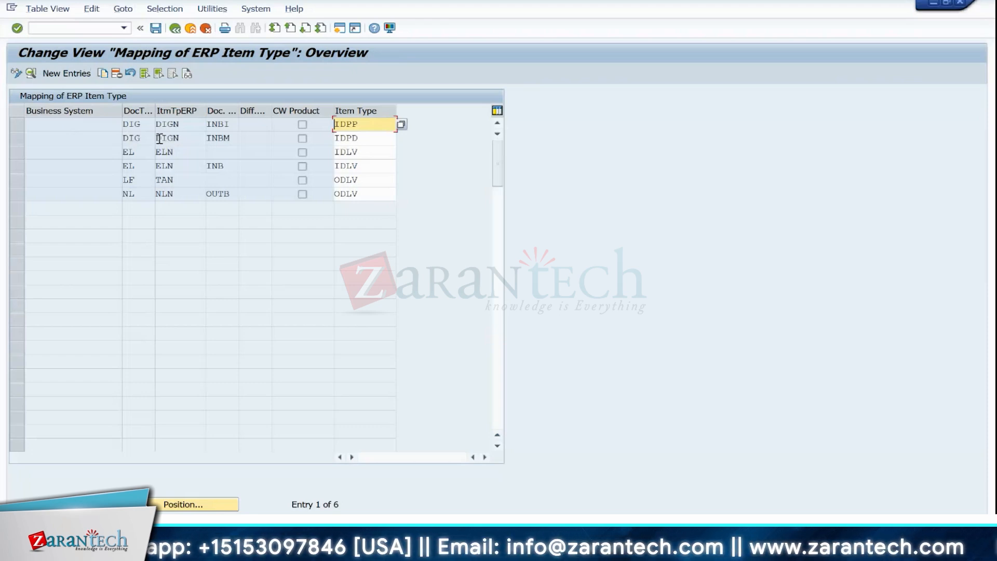
Look up the available EWM document types for the first DIG/DIGN mapping entry to identify the one for inbound delivery.
left_click(231, 124)
left_click(244, 125)
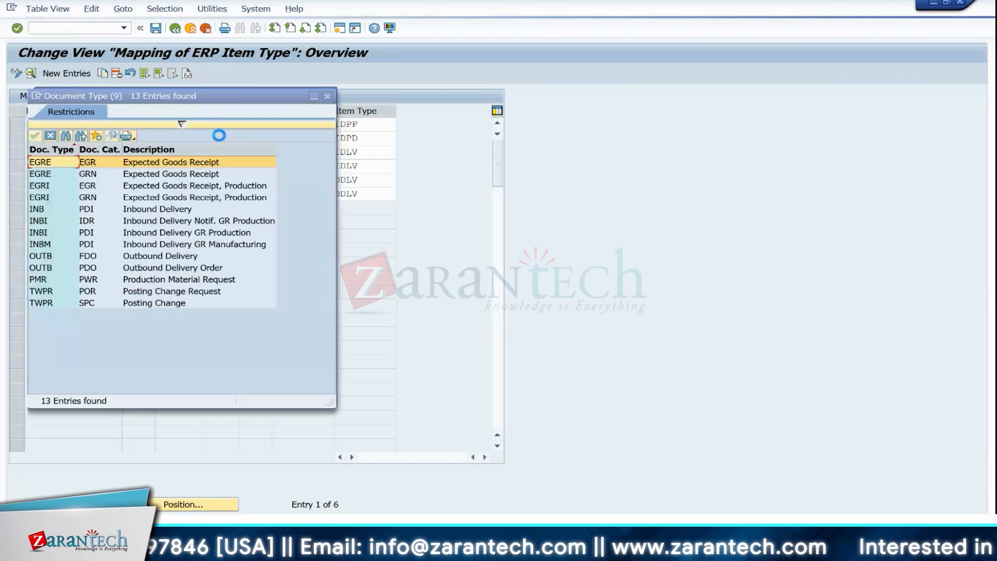
left_click(42, 221)
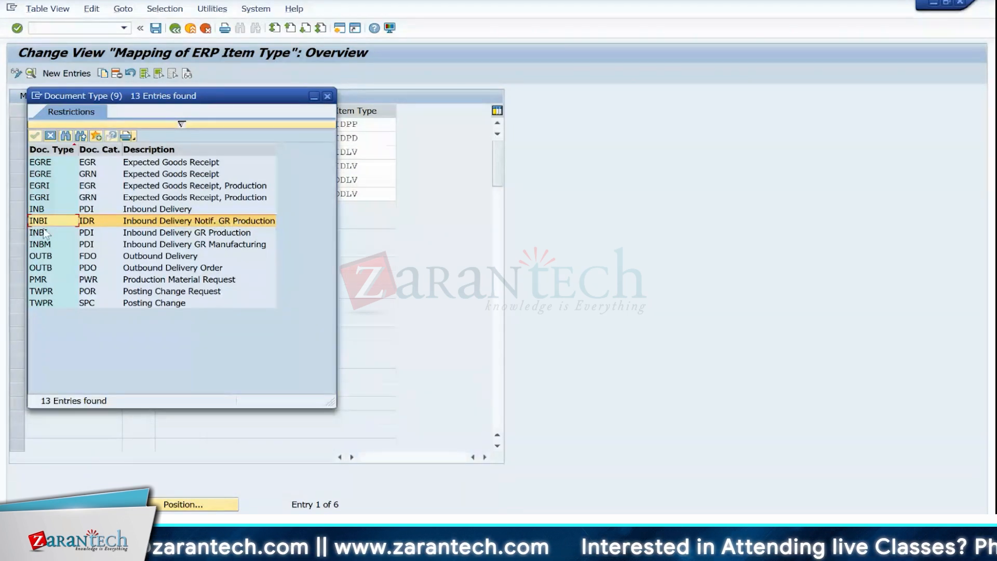
left_click(42, 212)
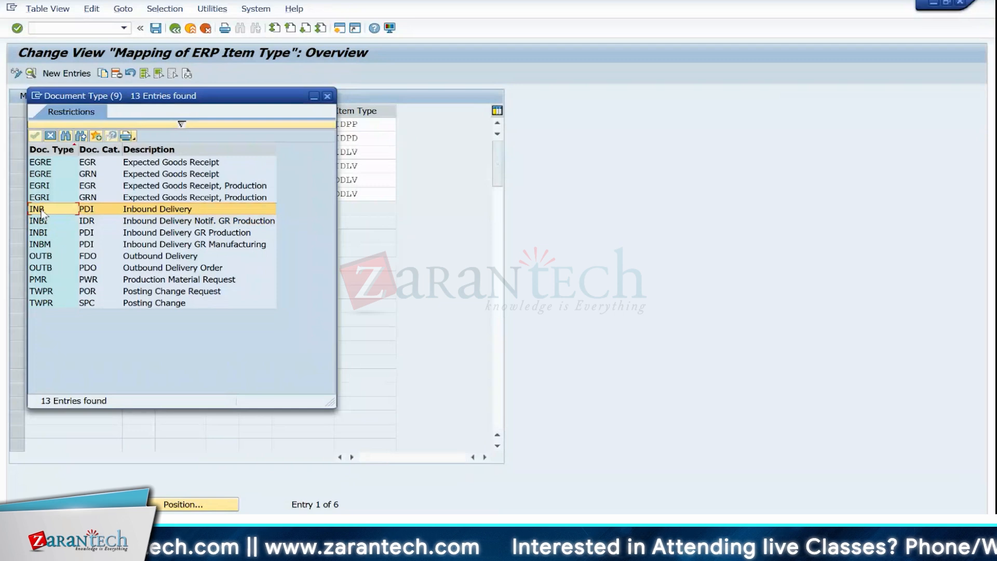
left_click(328, 97)
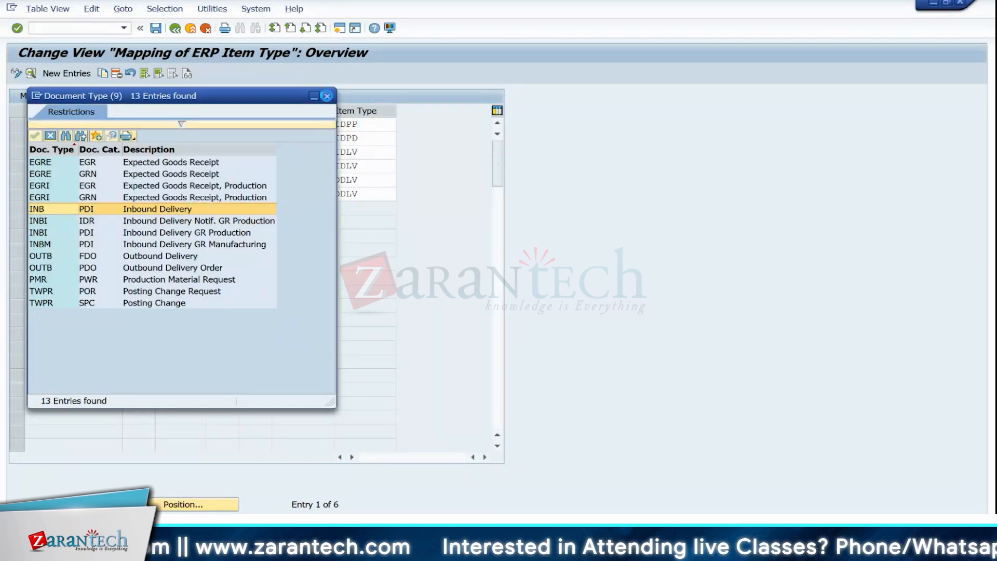
left_click(180, 124)
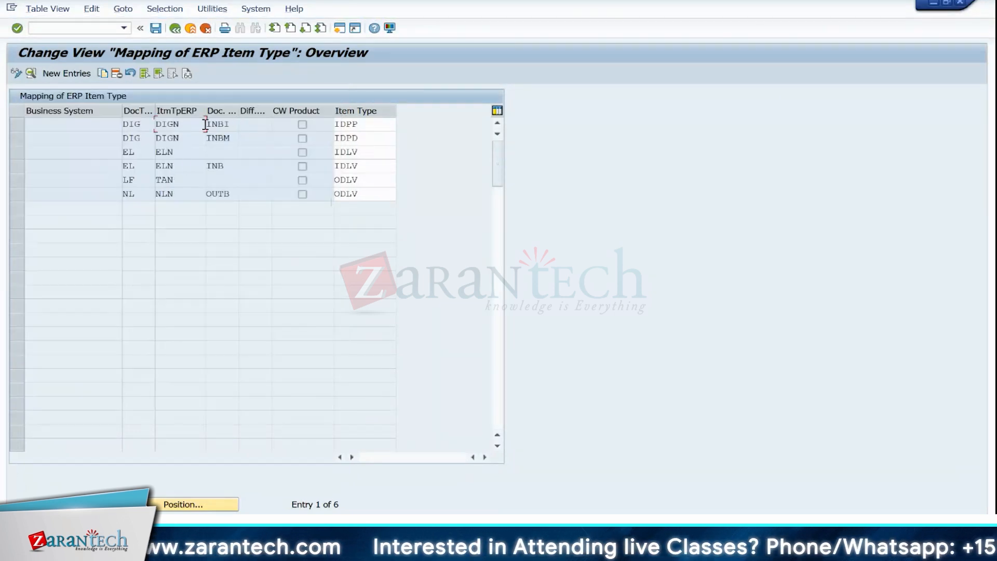
Copy the DIG/DIGN entry for document type INBI to document type INB and assign business system S4H100.
double_click(18, 123)
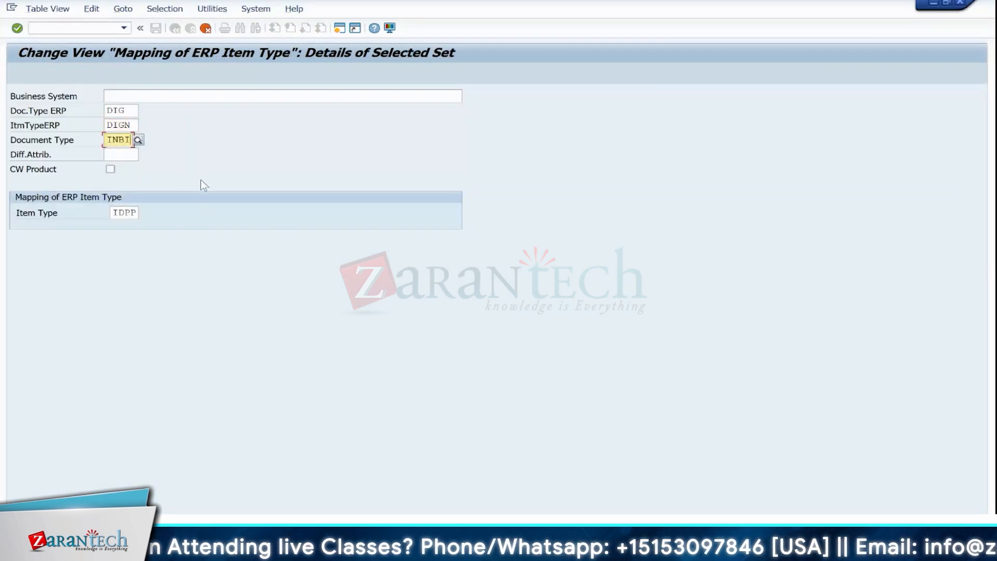
left_click(118, 100)
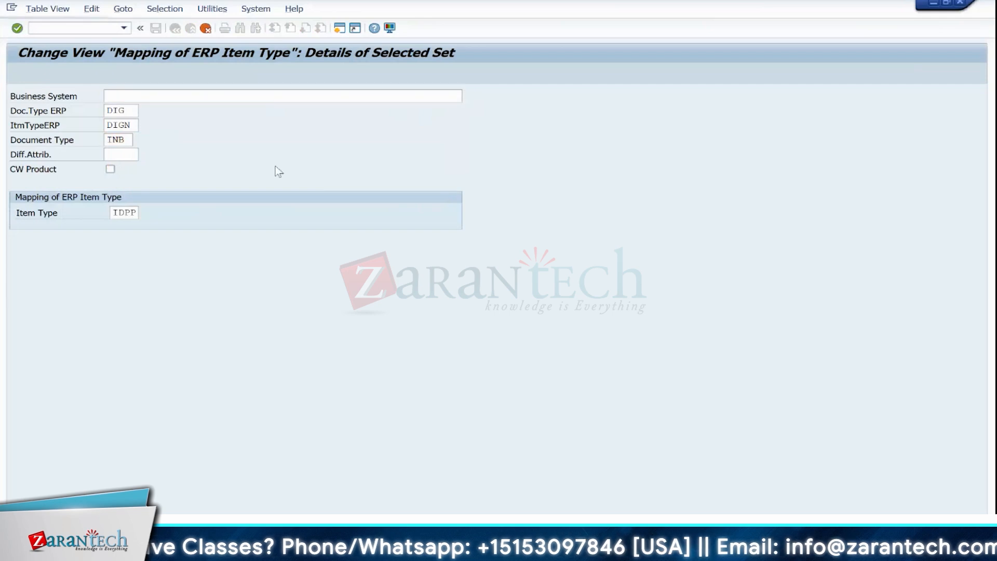
type("S4H100")
left_click(130, 213)
key("Return")
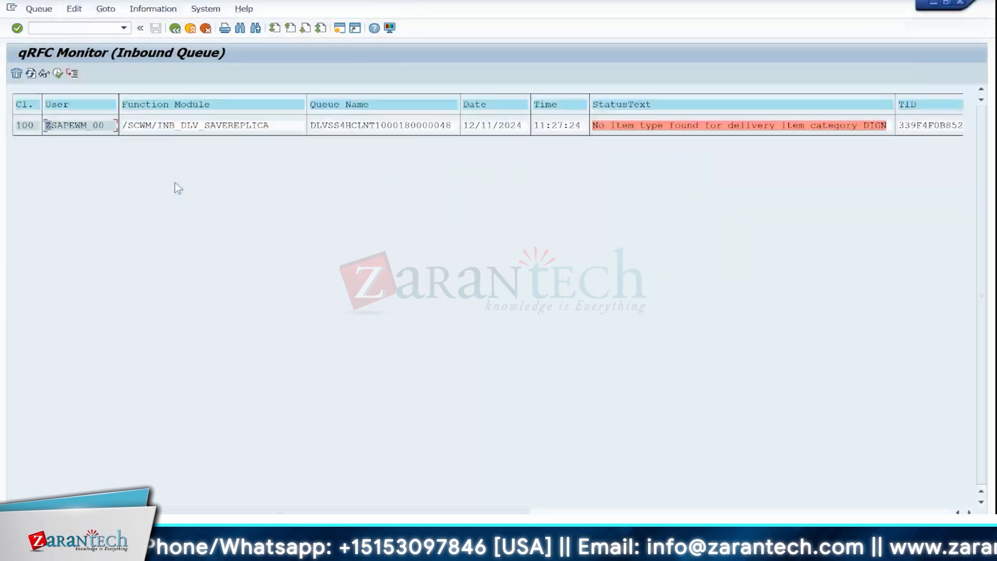
Refresh the inbound queue monitor to recheck the processing of the delivery's queue entry.
left_click(31, 74)
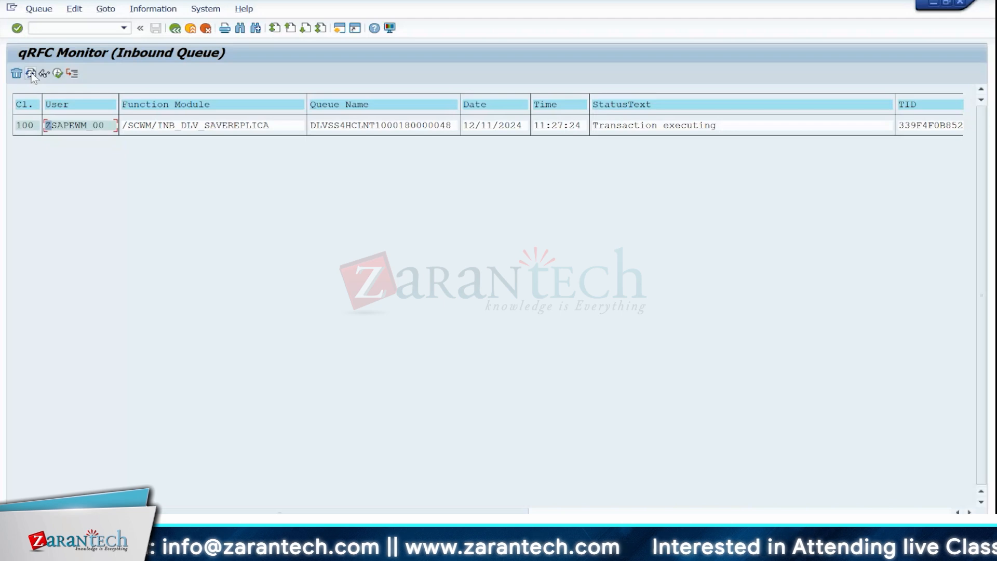
left_click(30, 73)
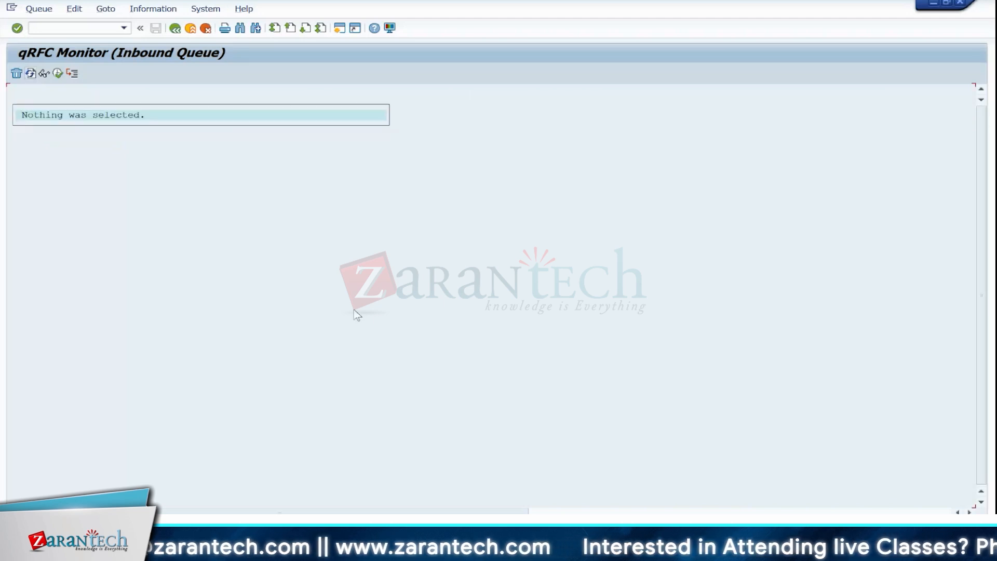
mouse_move(614, 543)
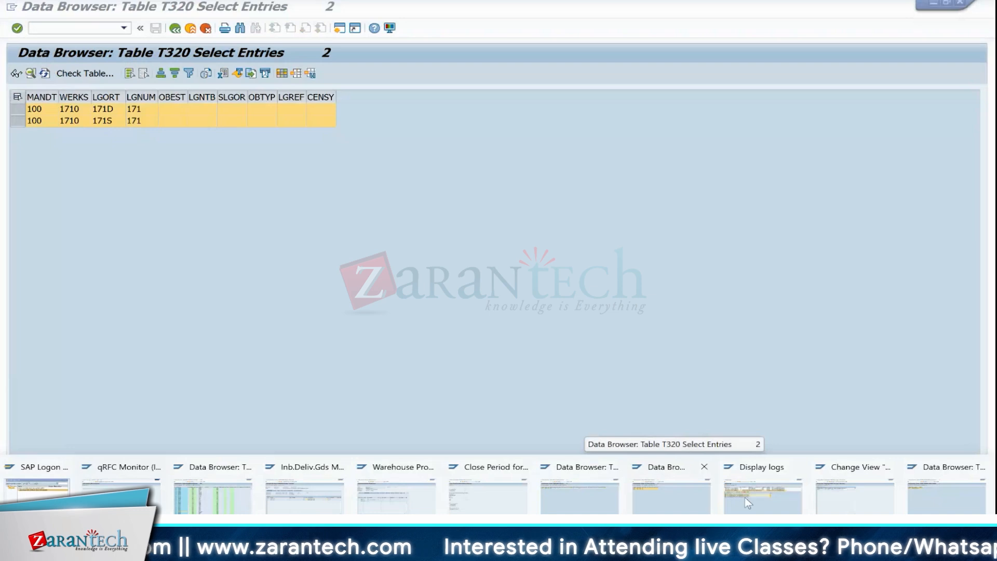
left_click(745, 497)
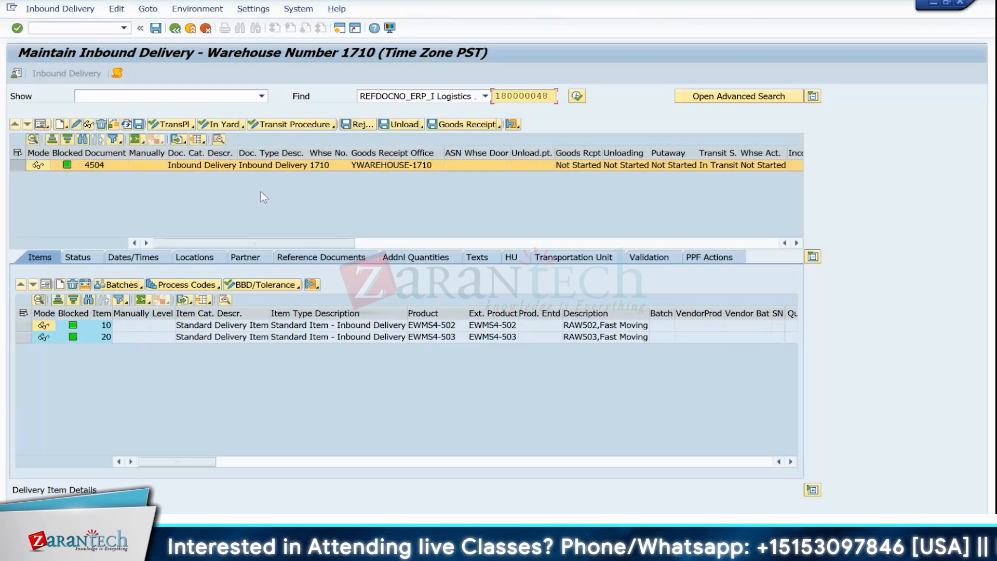
Open packing as a follow-on function of the inbound delivery and inspect the unpacked EWMS4-502 and EWMS4-503 items.
left_click(60, 8)
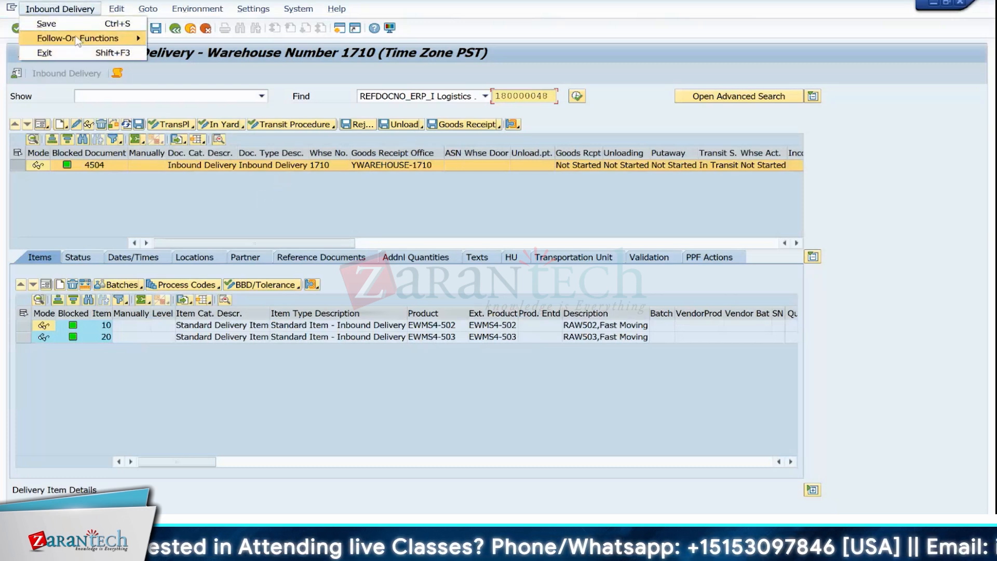
mouse_move(78, 38)
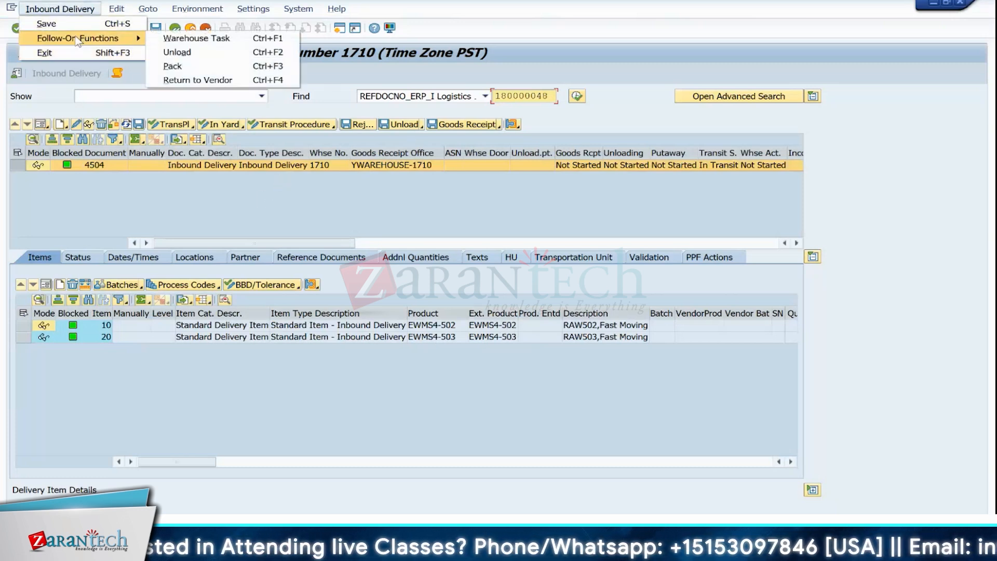
left_click(177, 67)
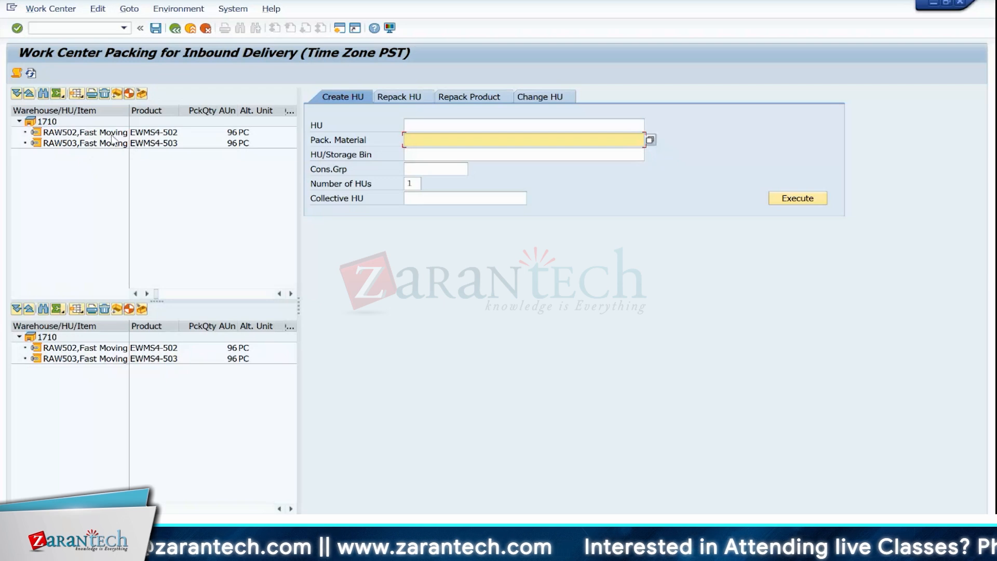
left_click(250, 133)
left_click(185, 145)
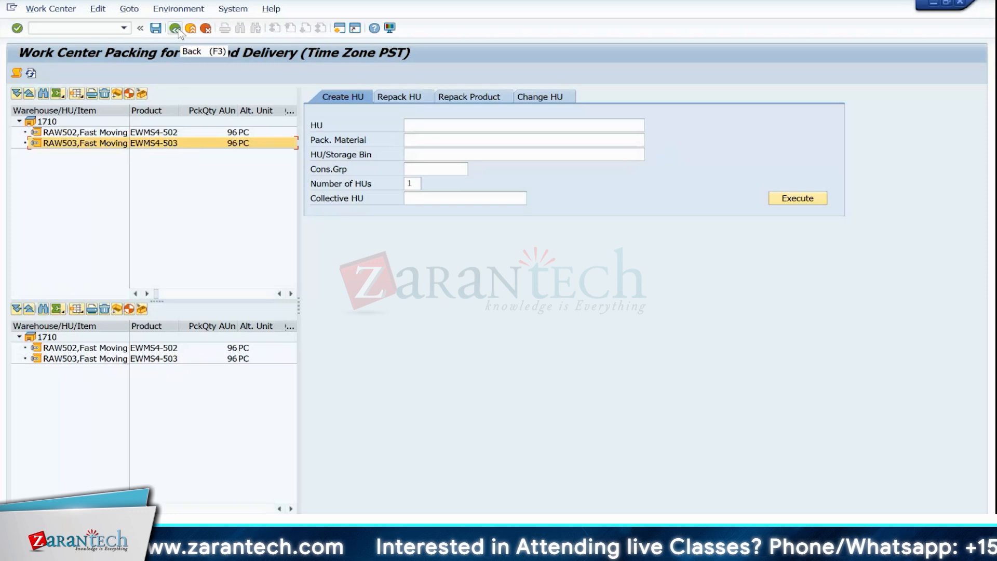
left_click(165, 133)
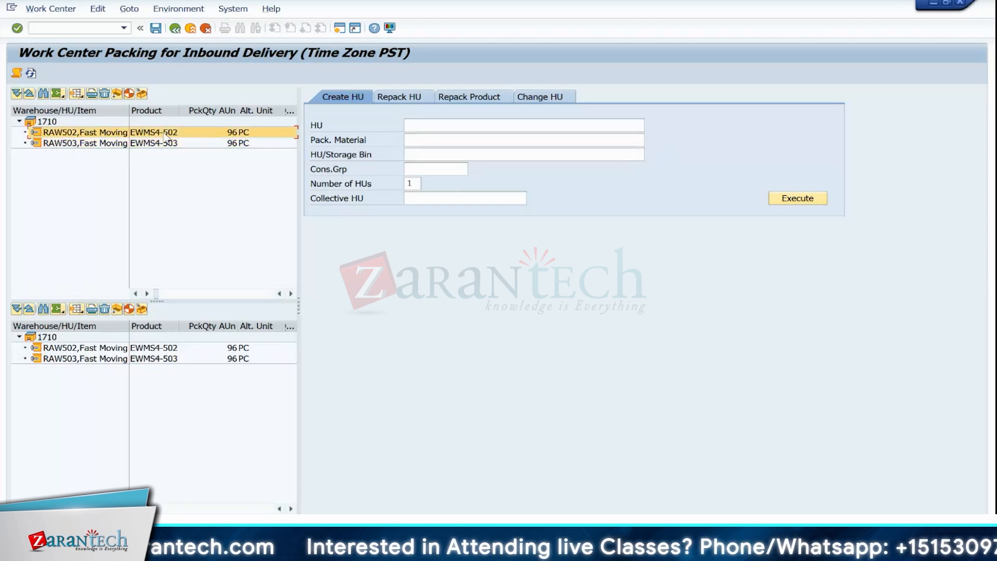
left_click(171, 145)
left_click(169, 136, "ctrl")
left_click(169, 136)
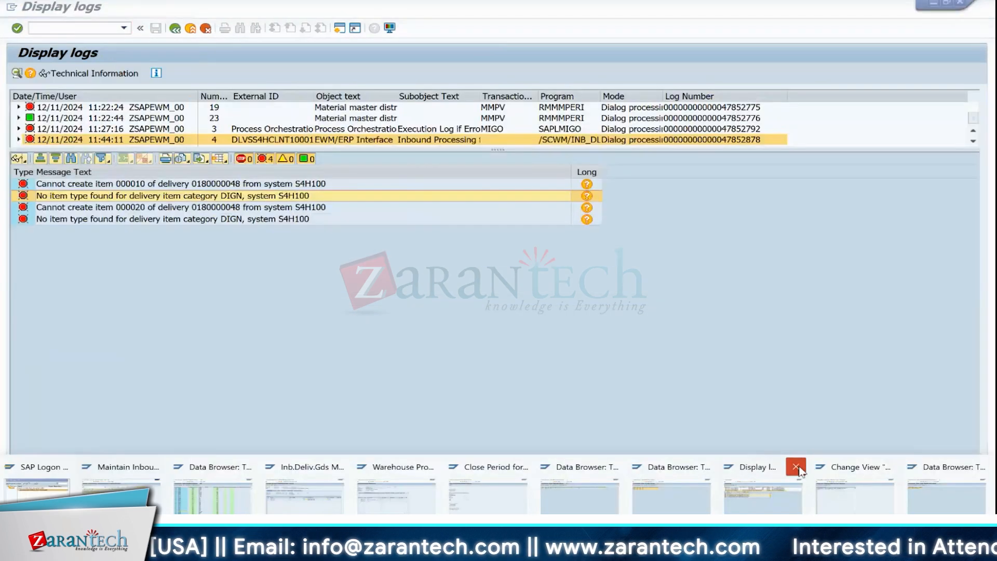
Close the sessions with the log display, the item type mapping view and the Data Browser.
left_click(799, 470)
left_click(889, 464)
left_click(982, 459)
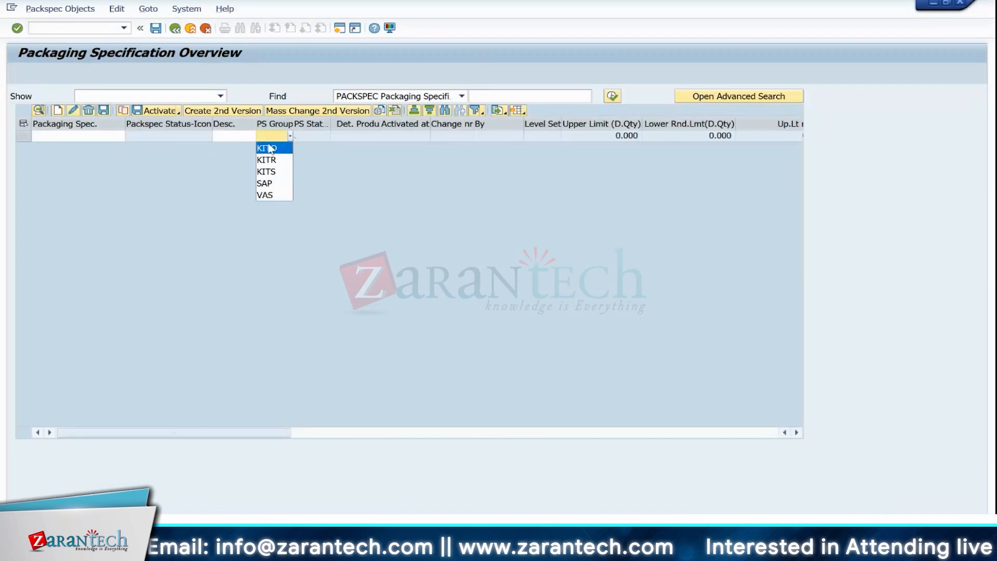
Create a new packaging specification with packaging specification group SAP and select its row.
key("Down")
key("Down")
key("Down")
key("Return")
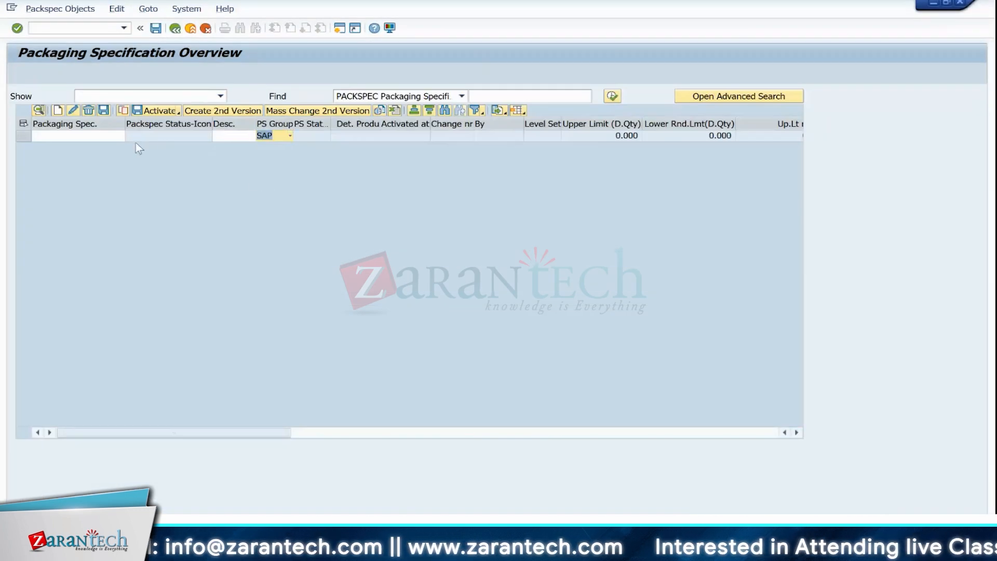
left_click(25, 136)
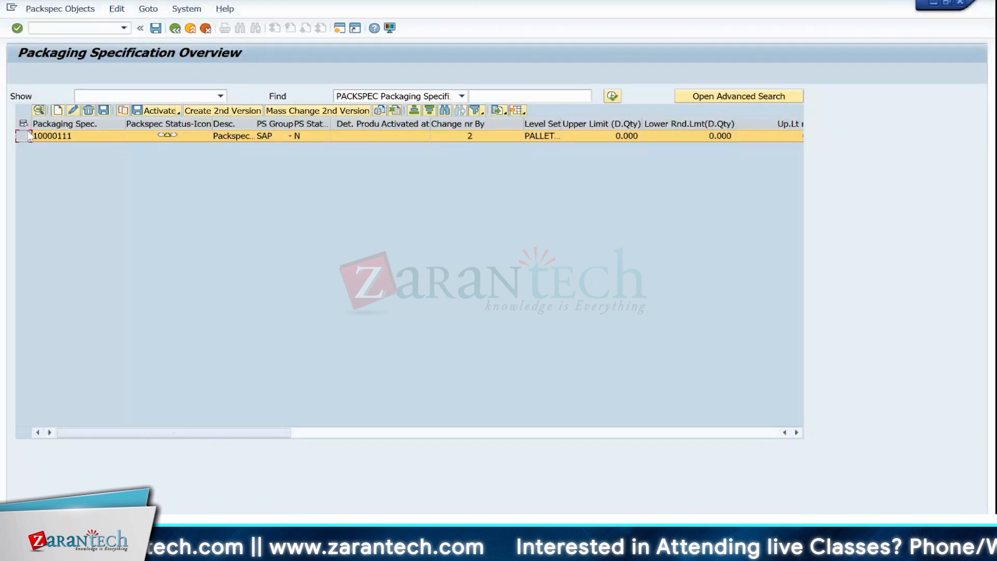
Open the new packaging specification and review its product content and main-level packaging material.
double_click(69, 136)
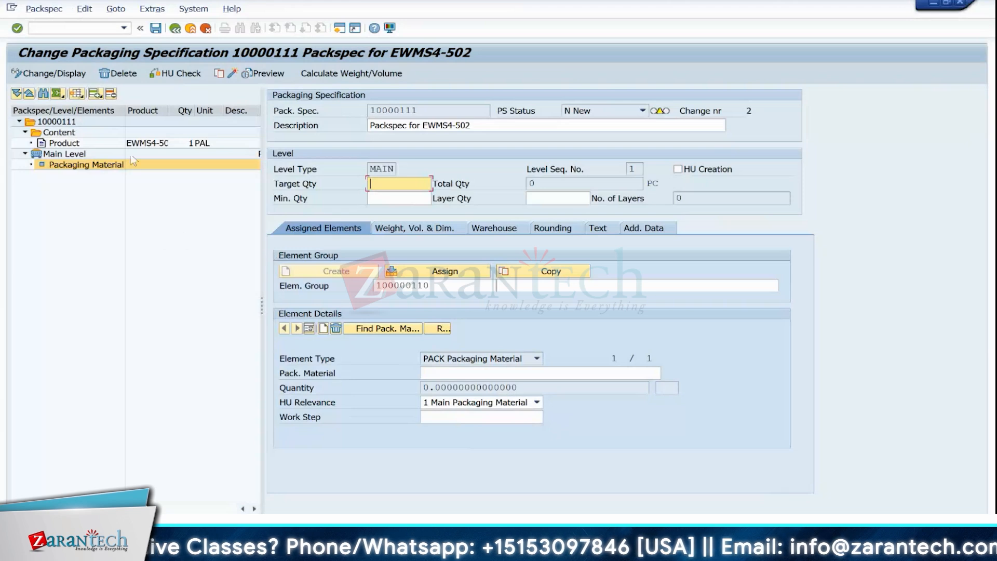
left_click(111, 144)
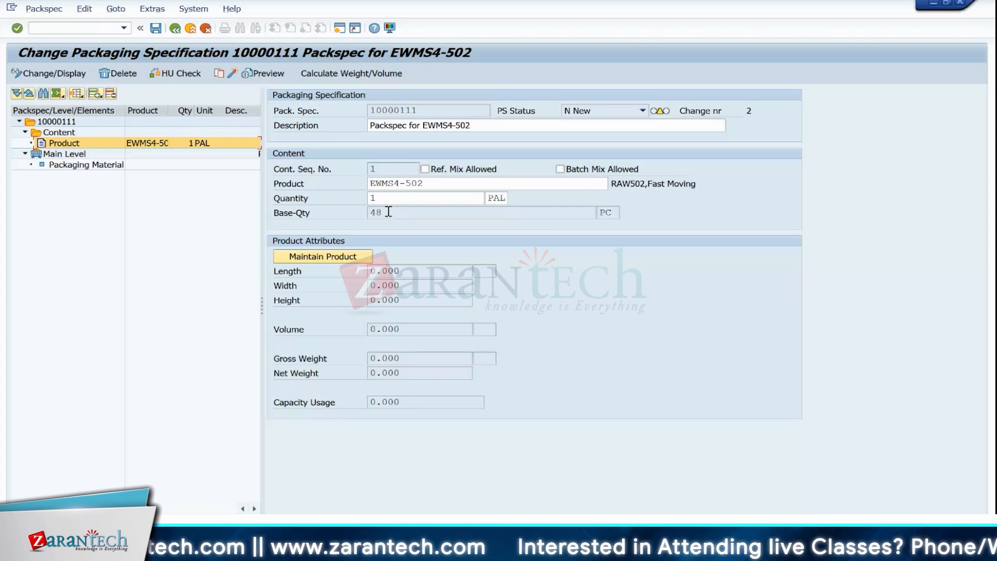
left_click(88, 166)
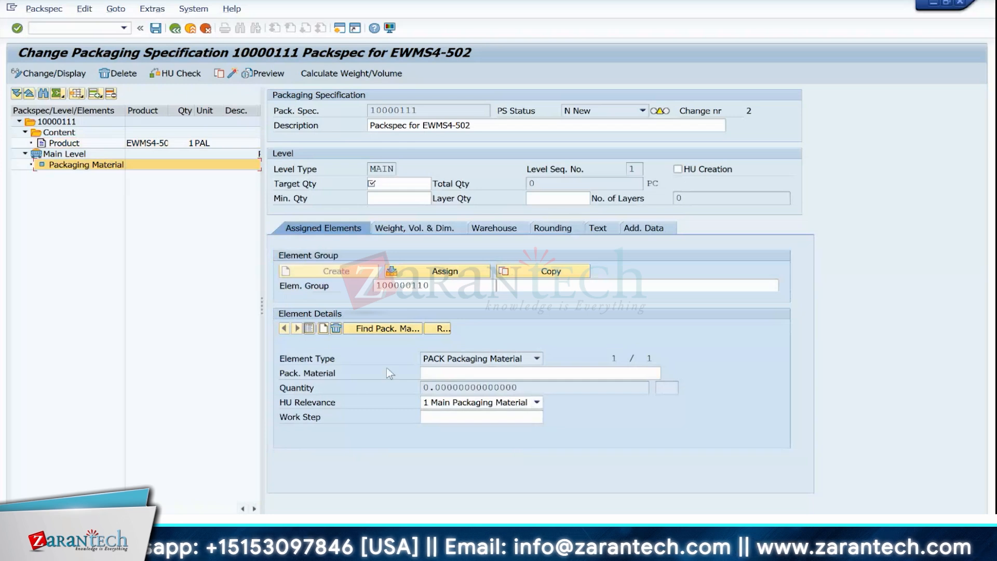
Set the HU relevance to 1 Main Packaging Material and assign packaging material EWMS4-PAL00 to the main level.
left_click(445, 404)
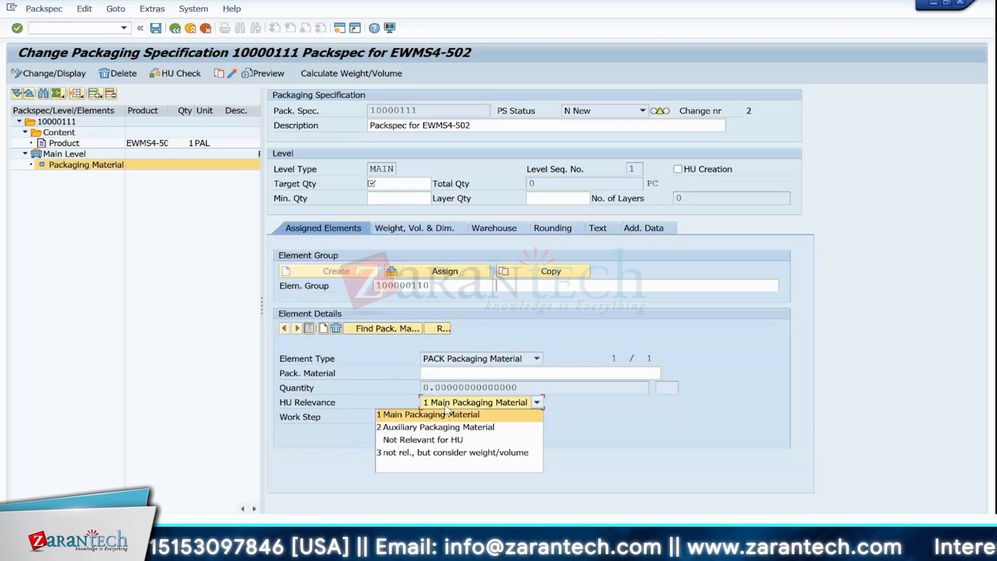
left_click(446, 414)
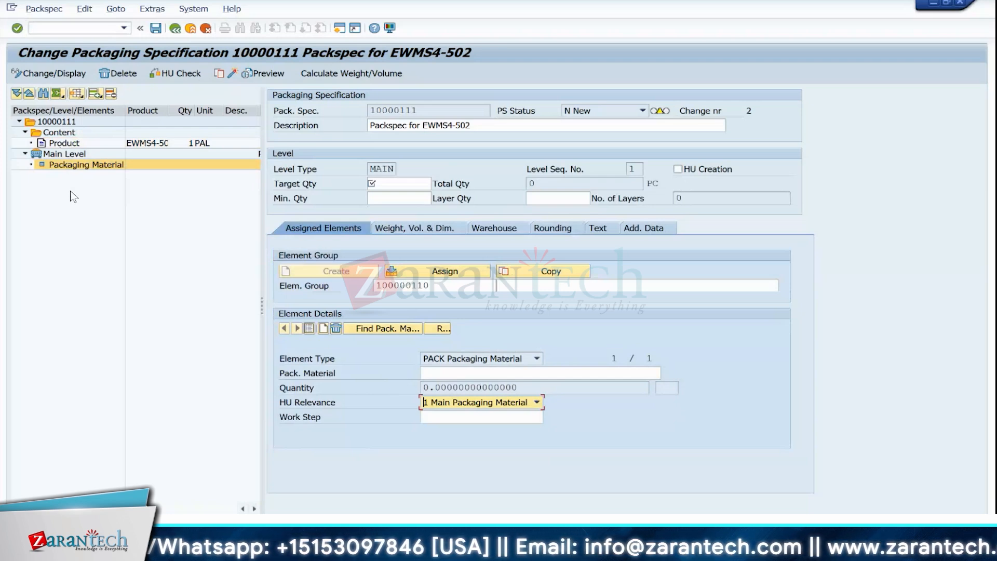
left_click(556, 373)
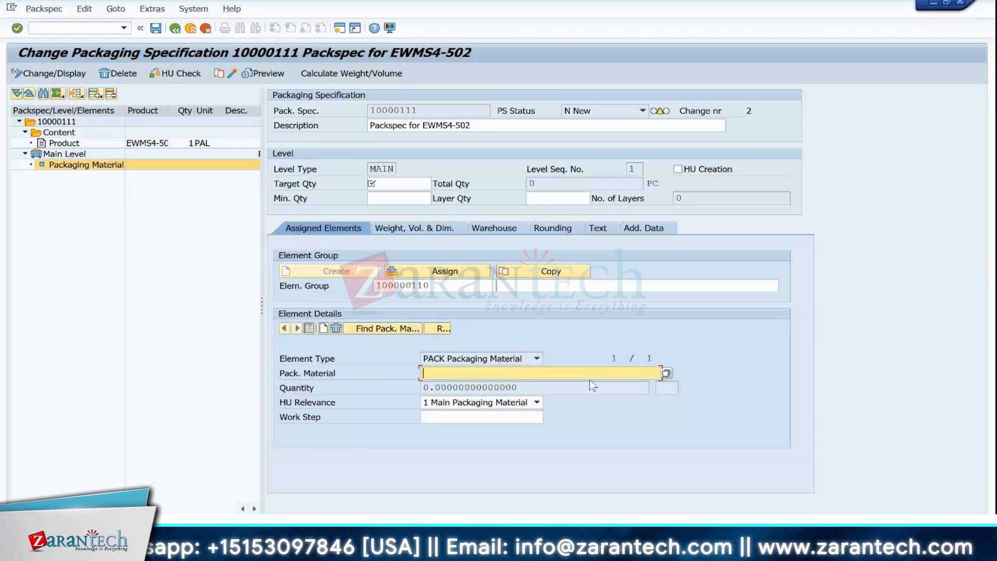
left_click(667, 373)
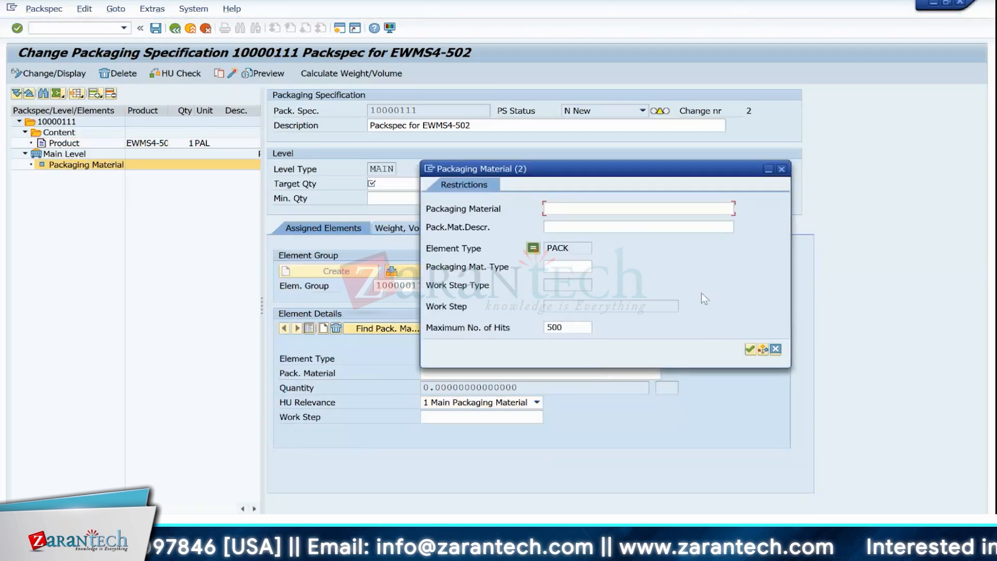
left_click(568, 267)
left_click(604, 267)
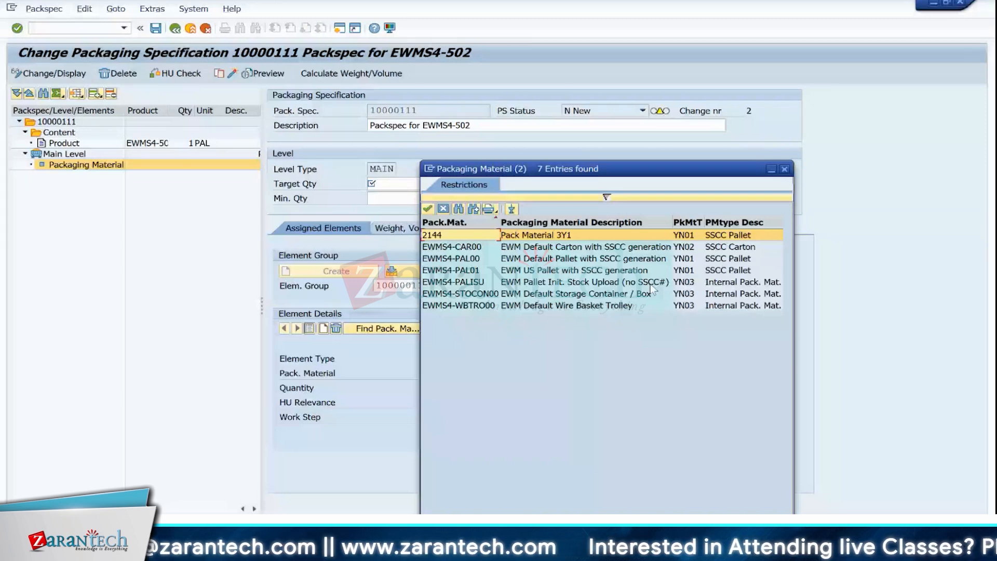
left_click(455, 260)
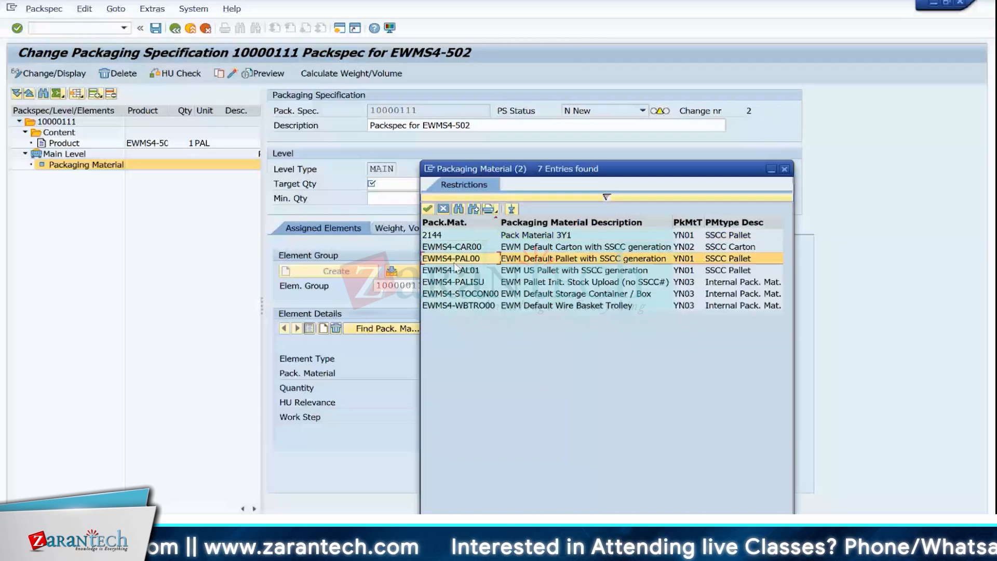
double_click(455, 259)
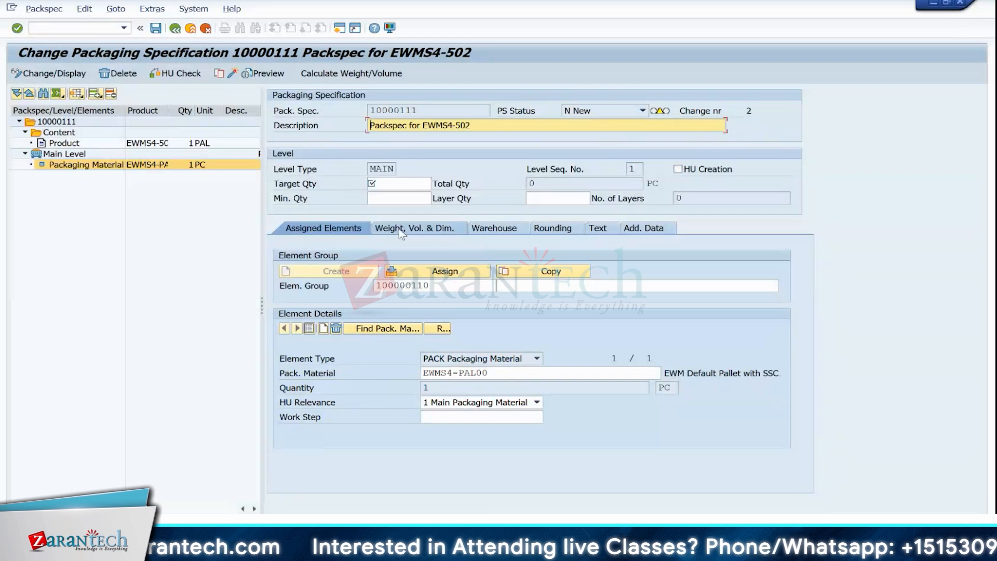
Set the main level's target quantity to 1 and check its weight, volume, dimension and warehouse data.
left_click(381, 184)
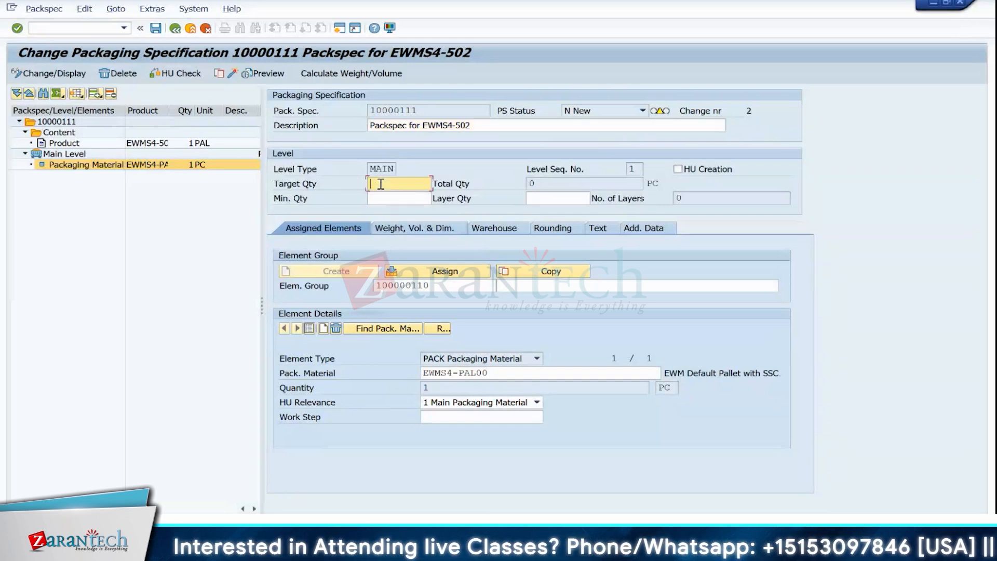
type("1")
key("Return")
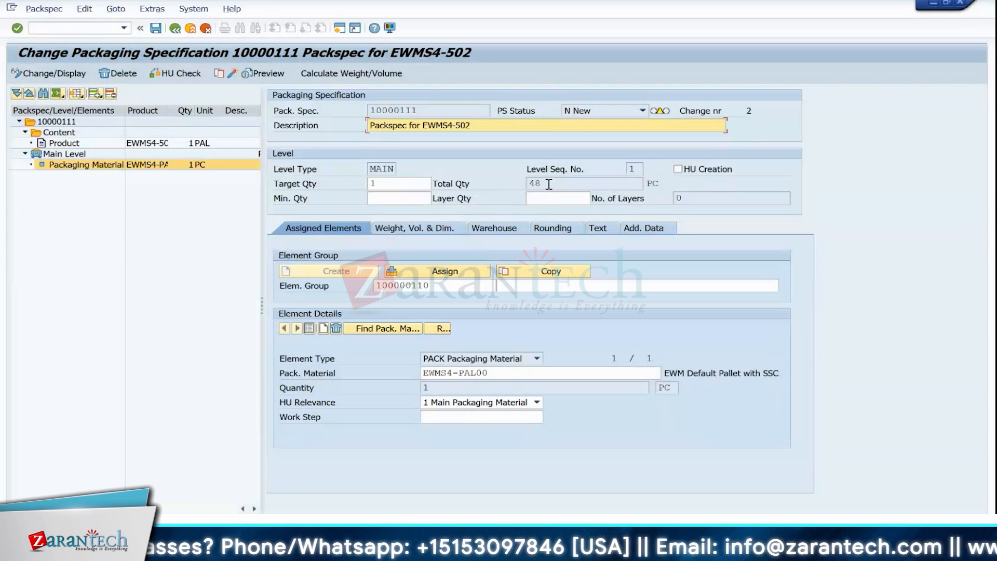
left_click(415, 228)
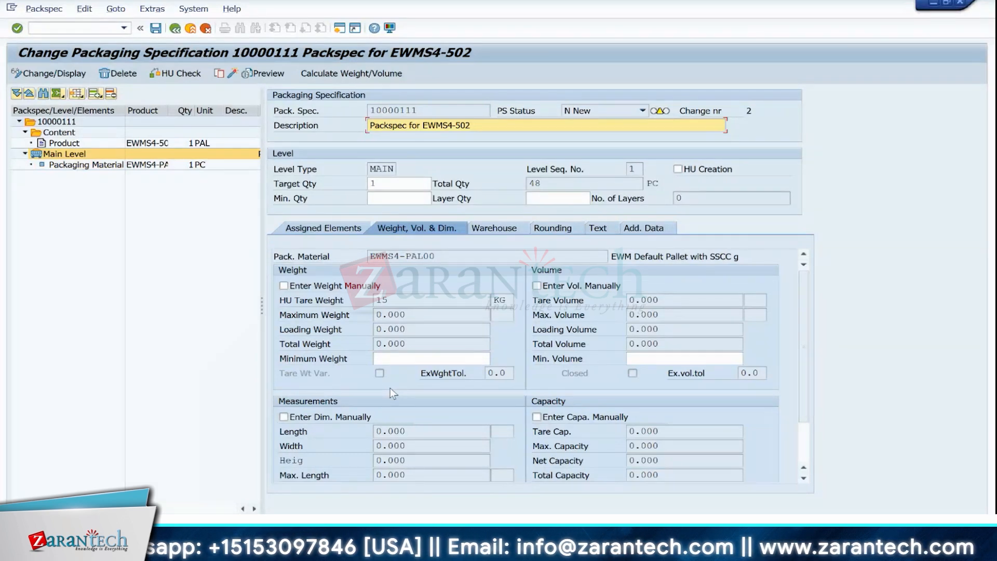
left_click(497, 230)
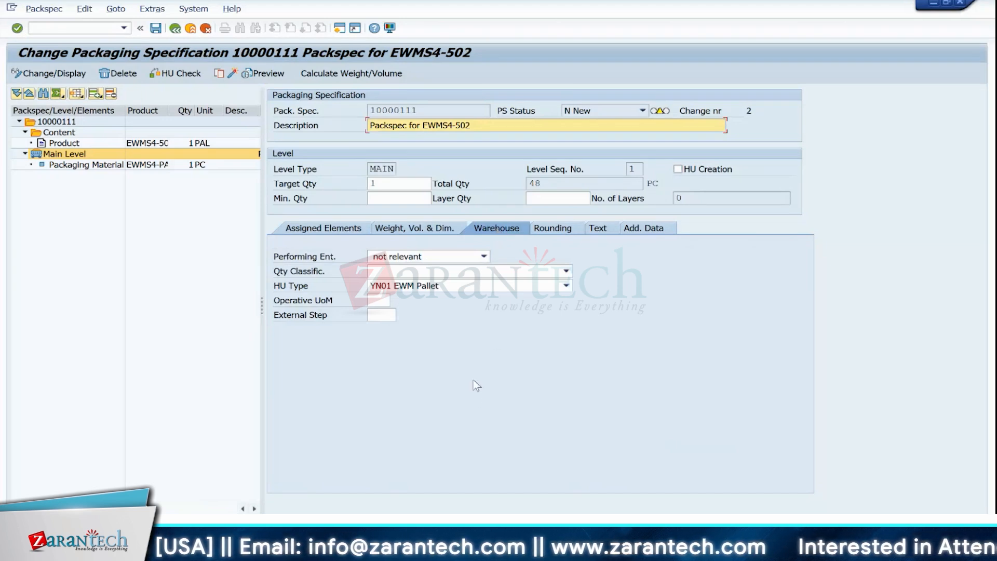
Set the main level's quantity classification to P Pallet Quantity and check its rounding data.
left_click(415, 275)
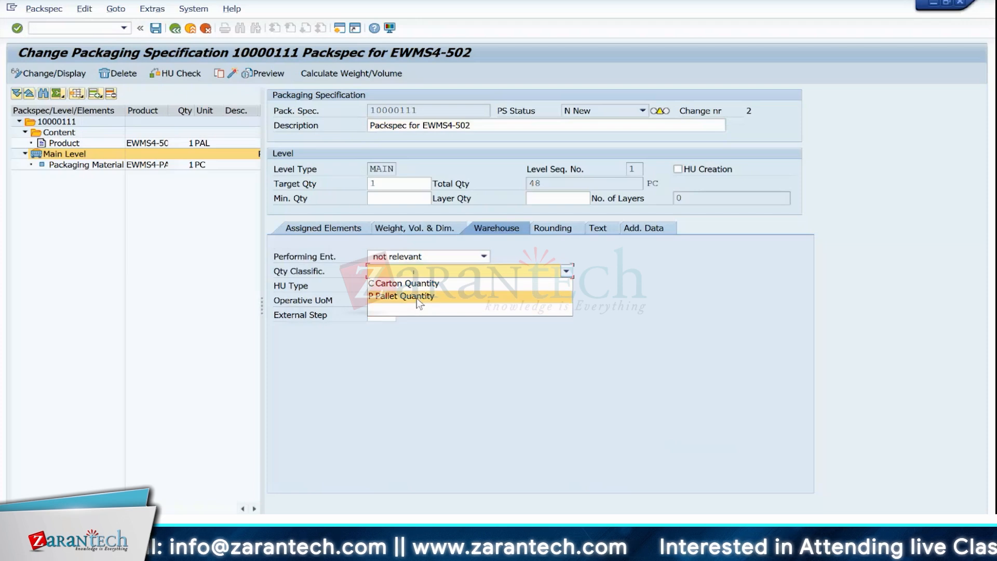
left_click(417, 298)
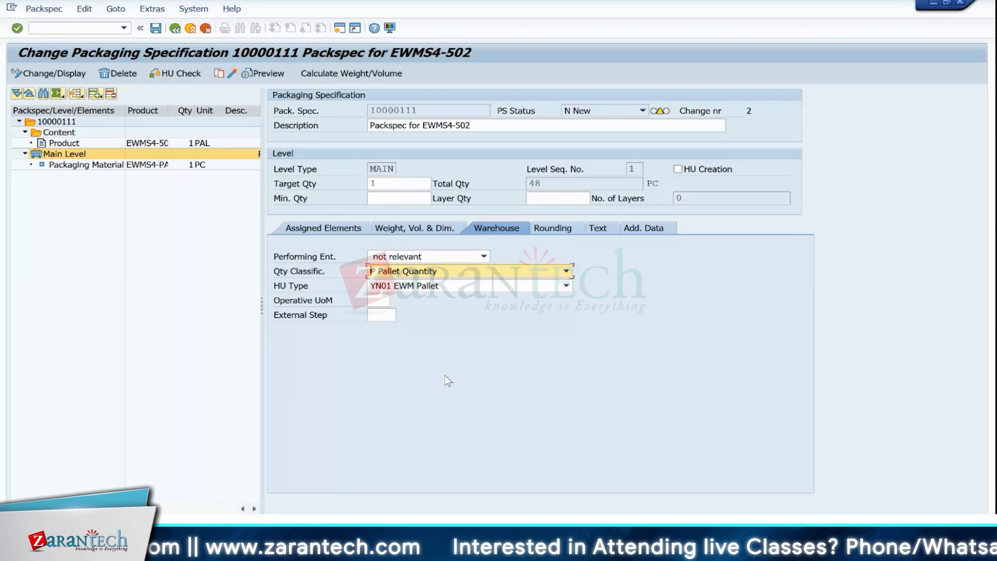
left_click(546, 229)
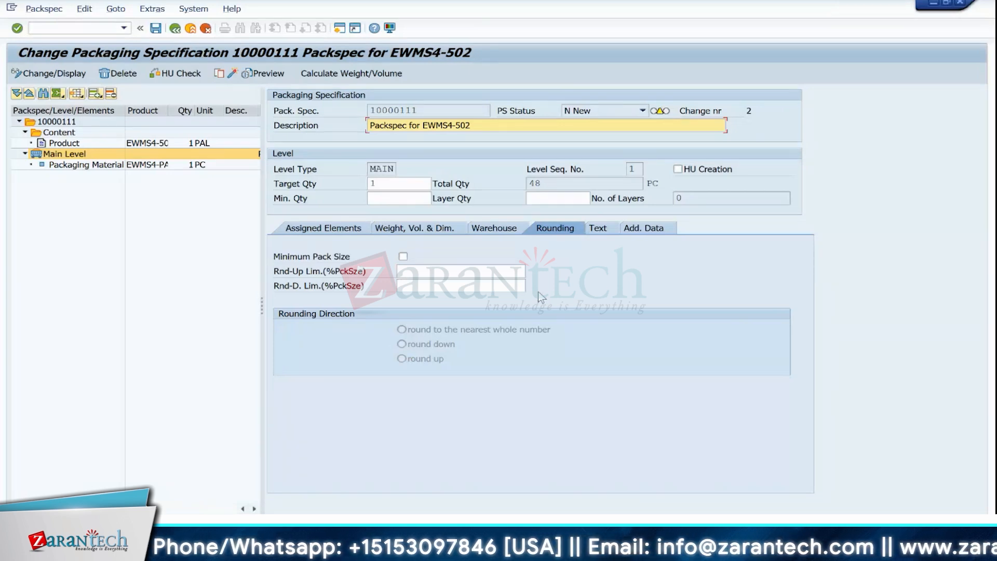
left_click(348, 228)
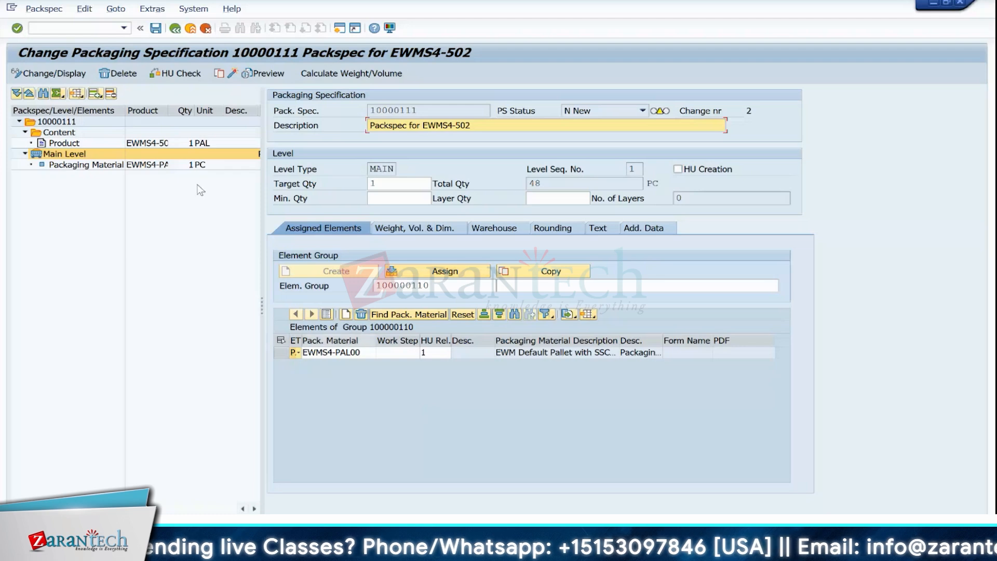
Add a determination record to packaging specification 10000111 with condition type 0IBD and key combination SAPIBD01 Inbound Delivery.
left_click(68, 122)
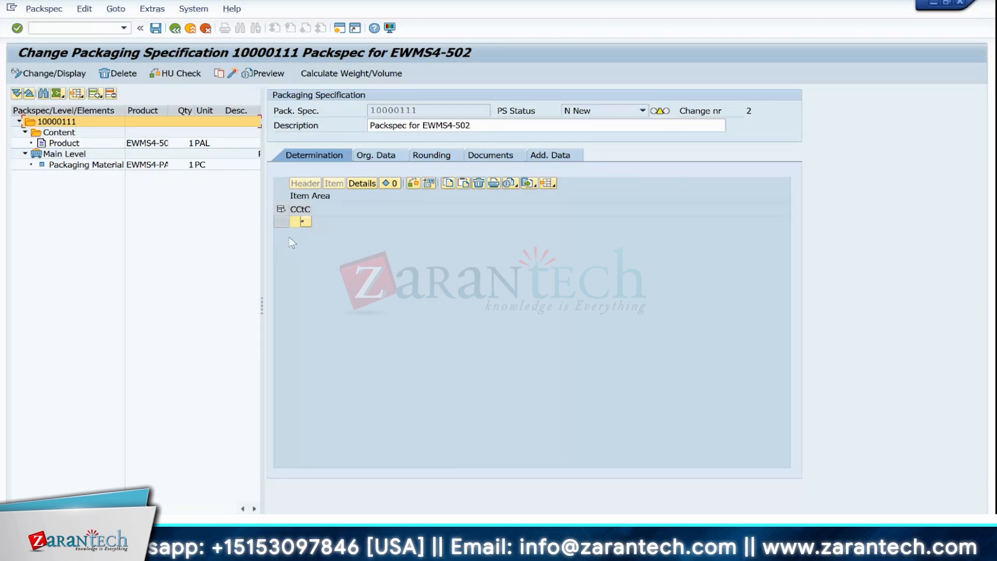
left_click(305, 223)
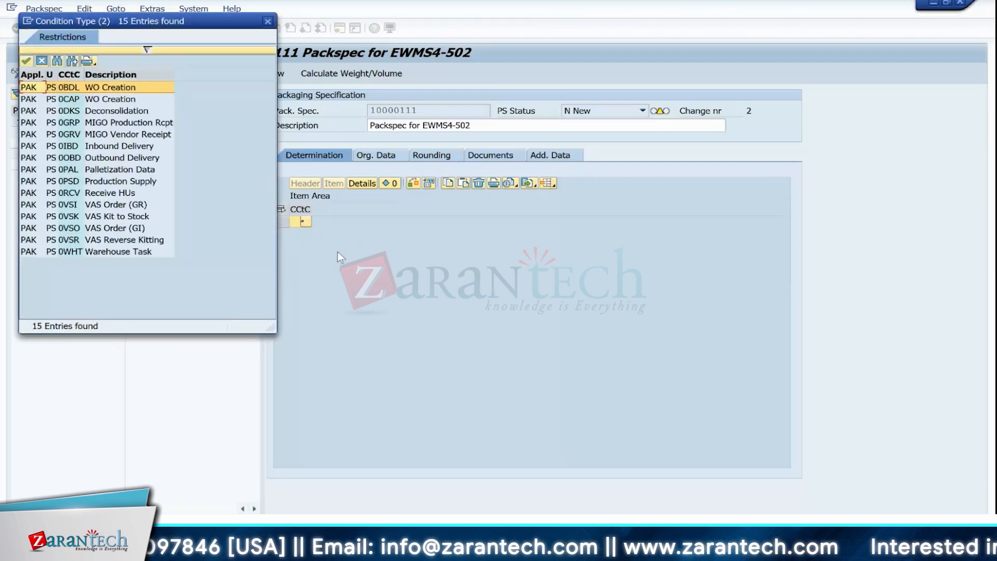
left_click(72, 146)
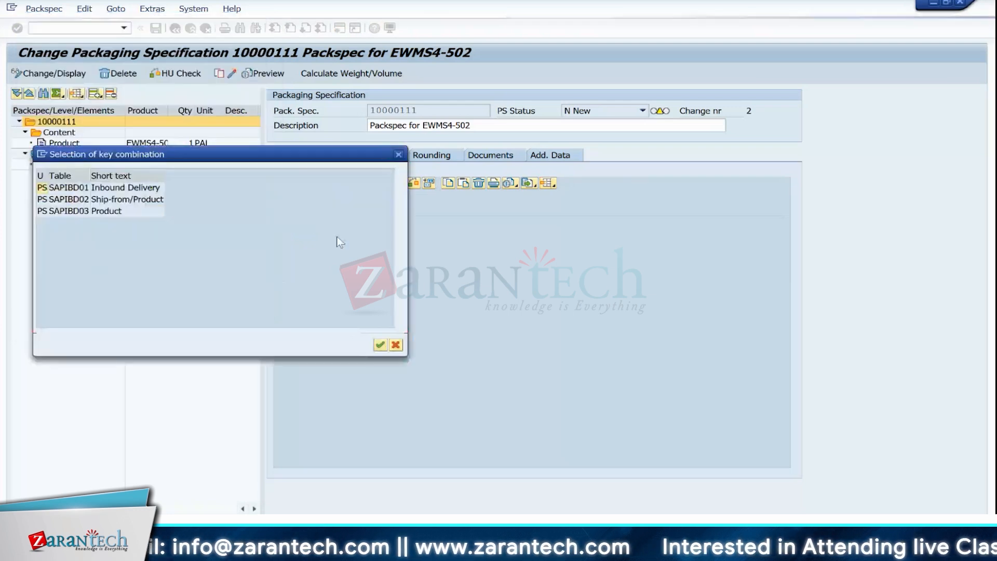
double_click(134, 189)
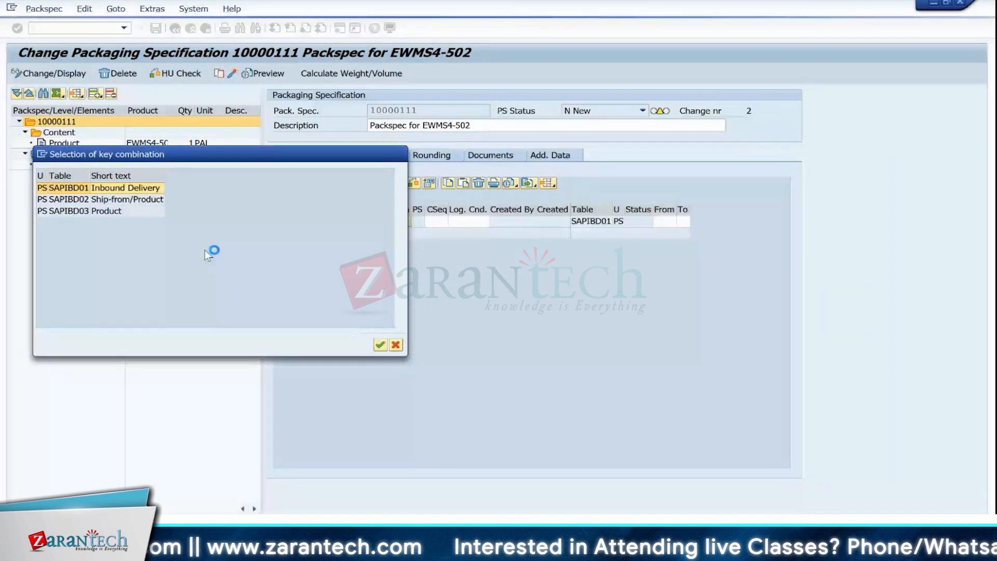
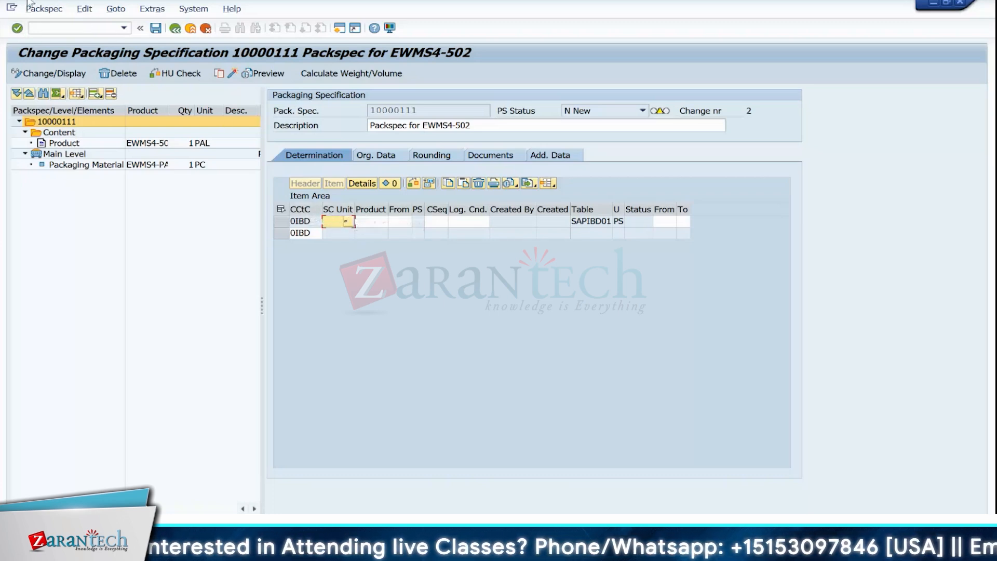
Look up the supply chain unit in table /SCWM/T300_MD in a new session and enter YWAREHOUSE-1710 in the 0IBD record.
left_click(68, 28)
type("/OS")
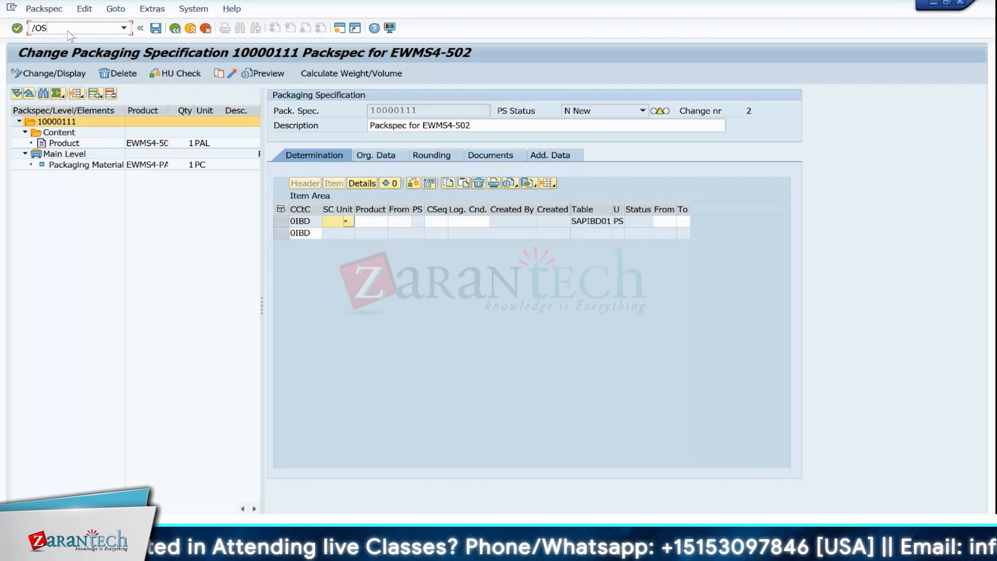
type("E16")
key("Return")
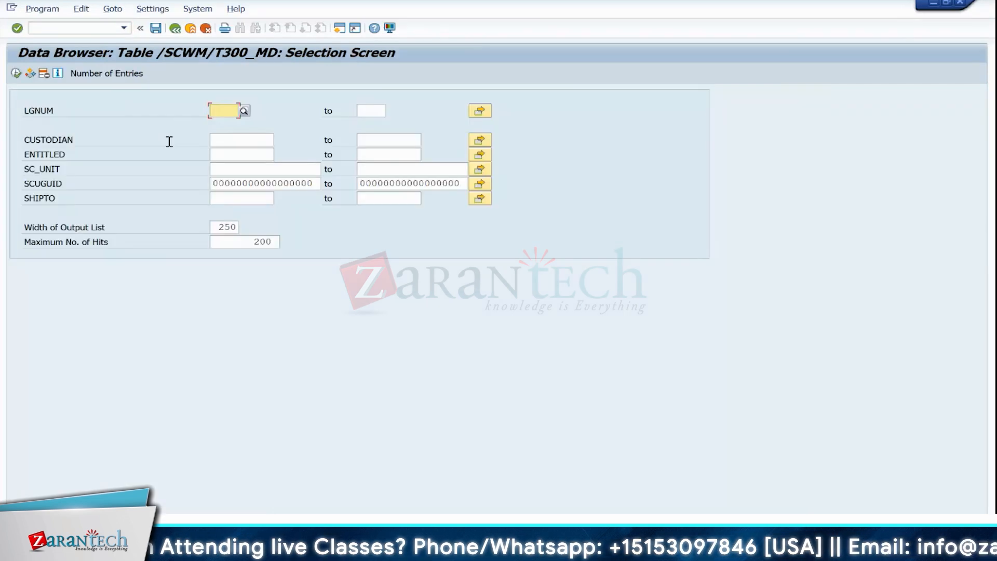
key("F8")
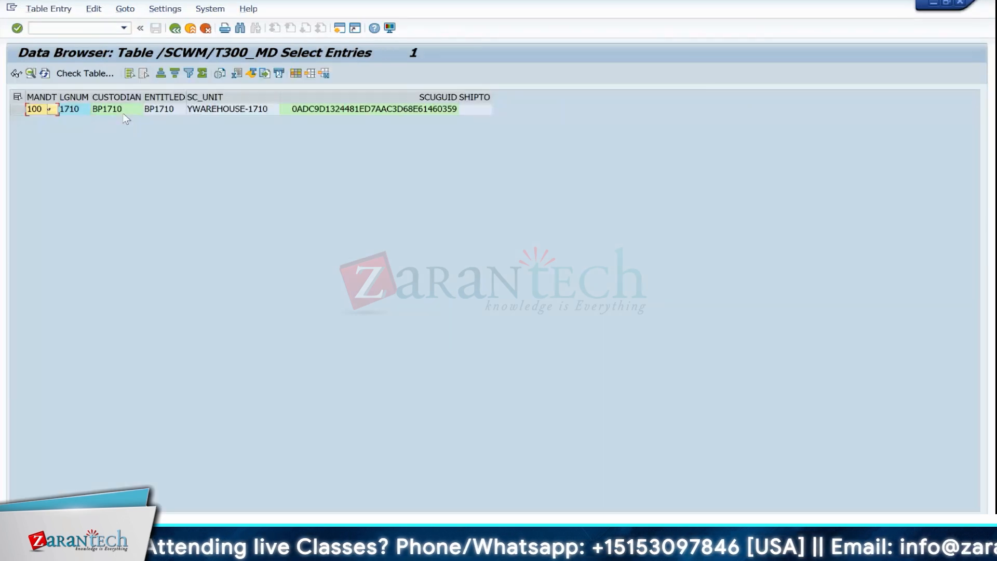
left_click(208, 109)
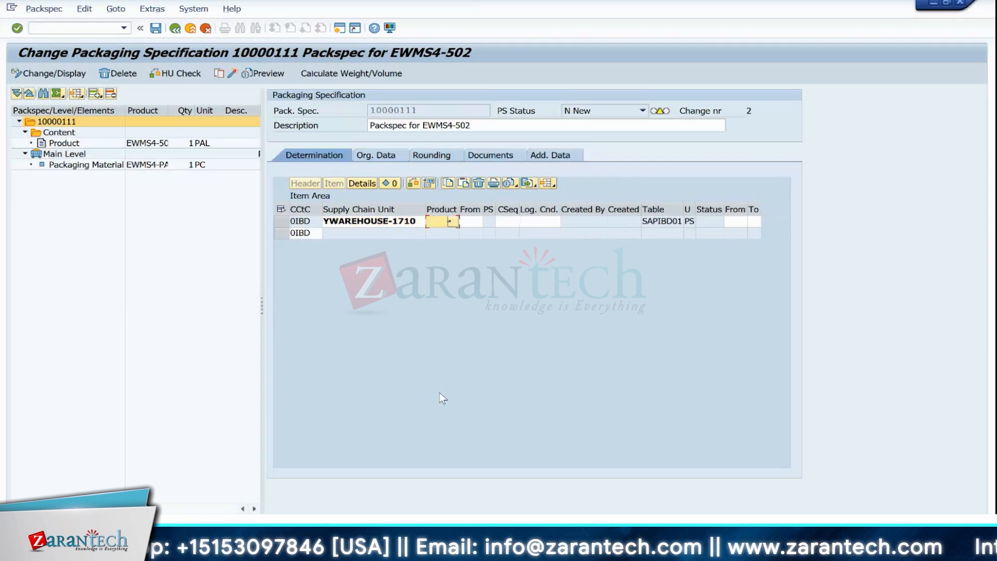
Copy product EWMS4-502 from the inbound delivery into the 0IBD determination record and save the packaging specification.
mouse_move(624, 546)
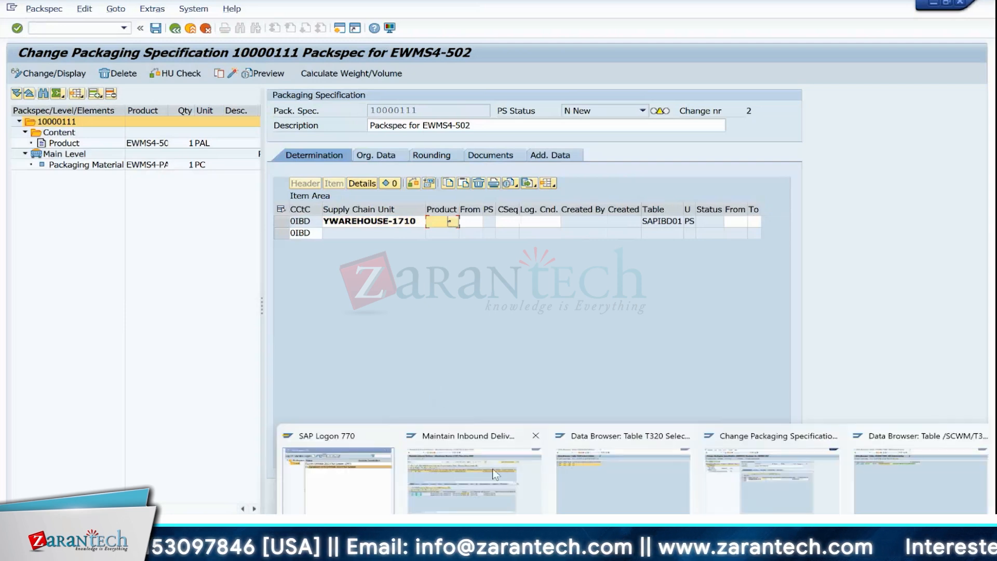
left_click(492, 469)
left_click(448, 325)
key("ctrl+c")
key("alt+Tab")
key("ctrl+v")
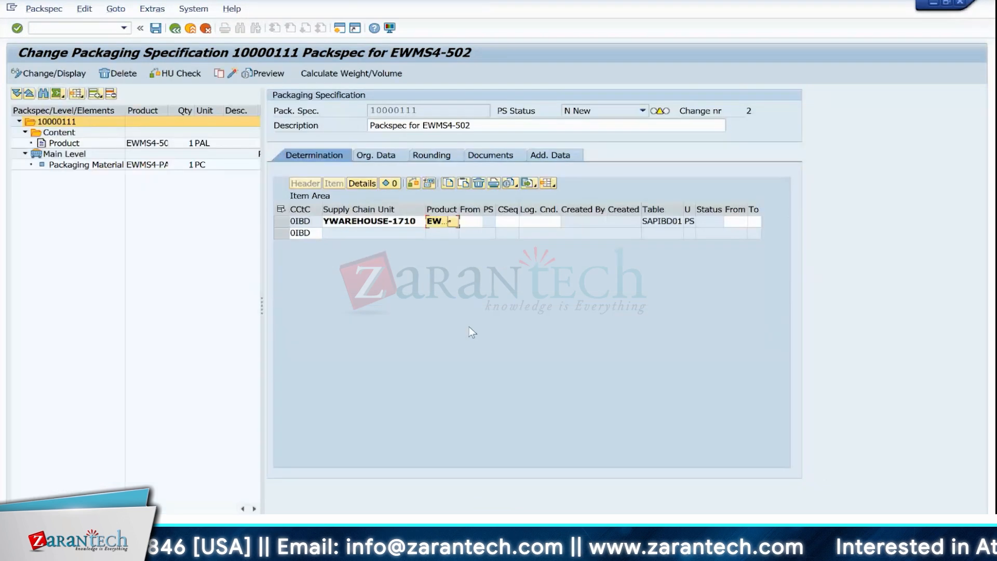
key("Return")
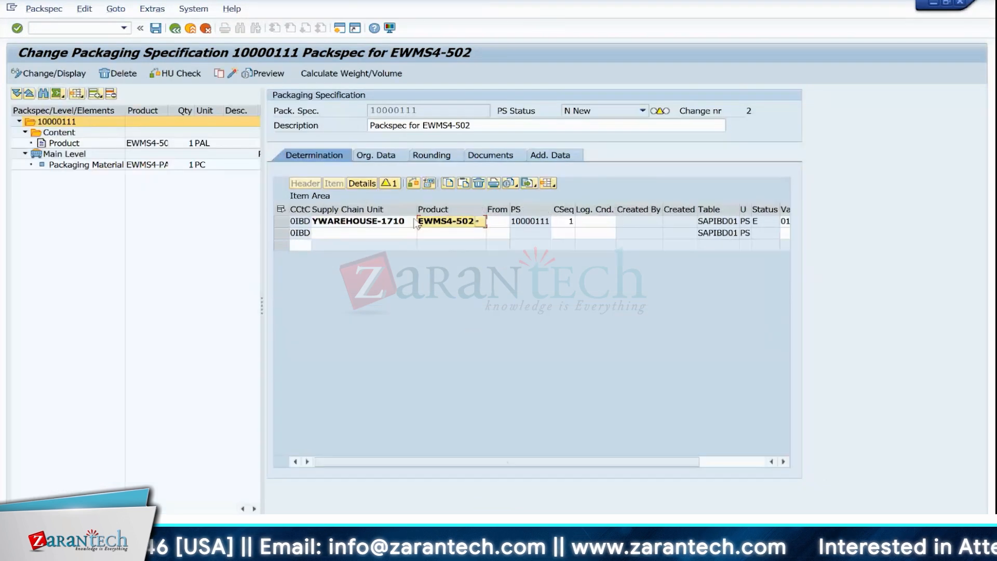
left_click(156, 28)
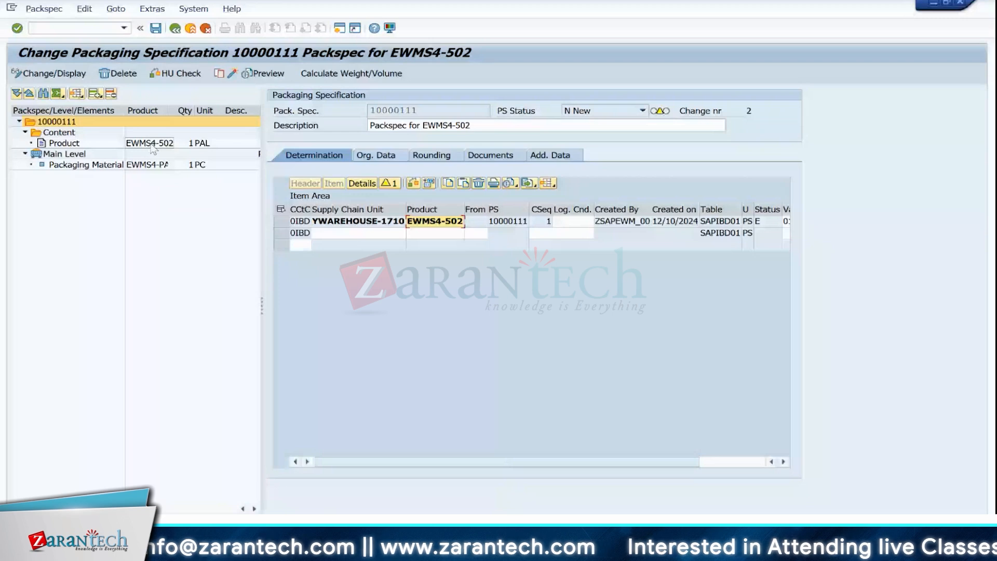
Enable HU creation on the main level, then save and activate packaging specification 10000111.
left_click(80, 164)
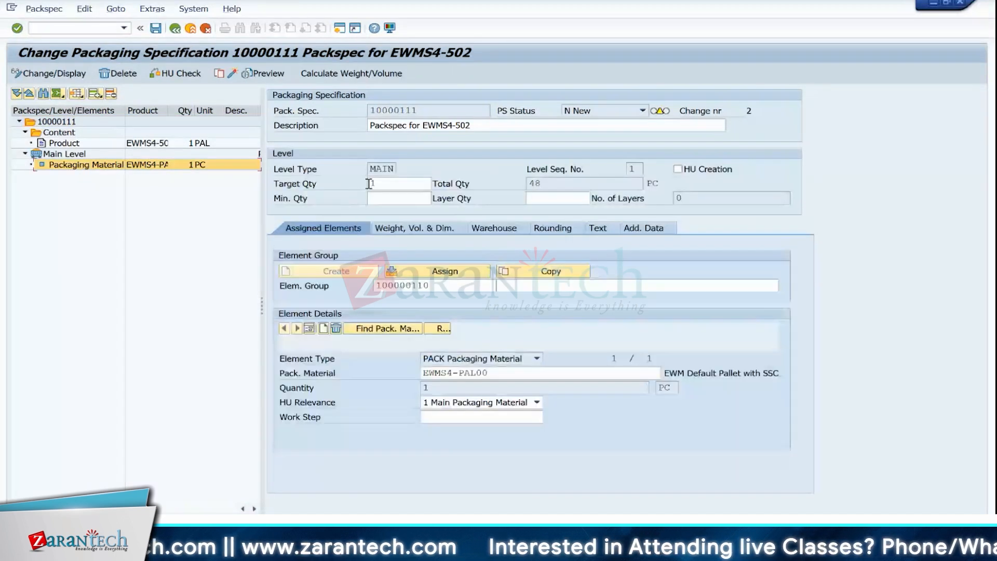
left_click(678, 168)
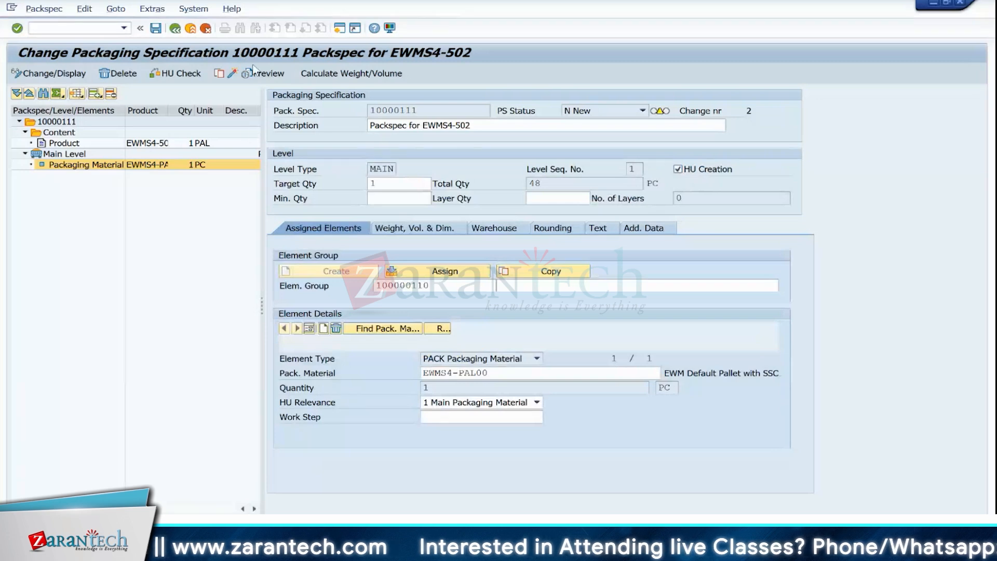
left_click(156, 32)
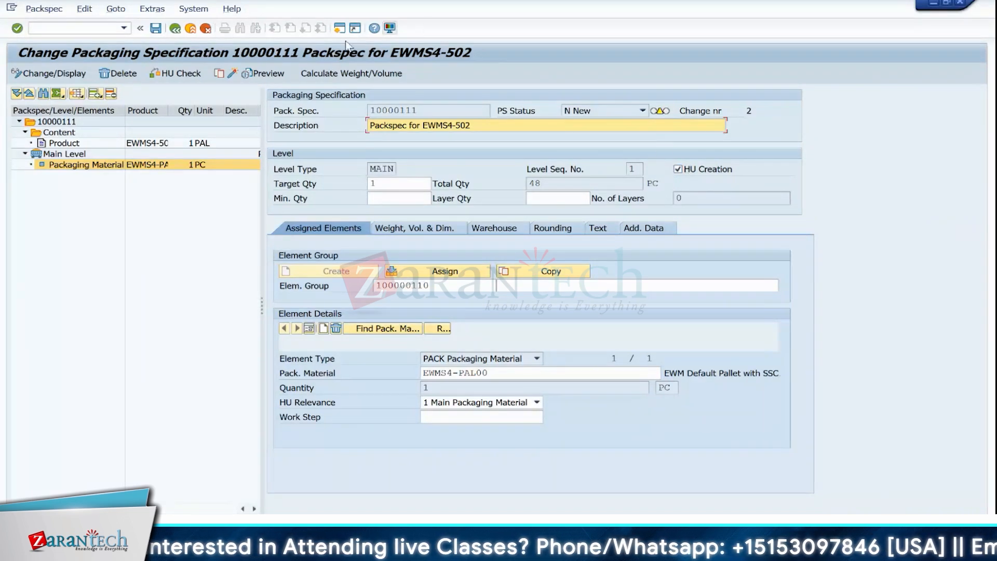
left_click(155, 31)
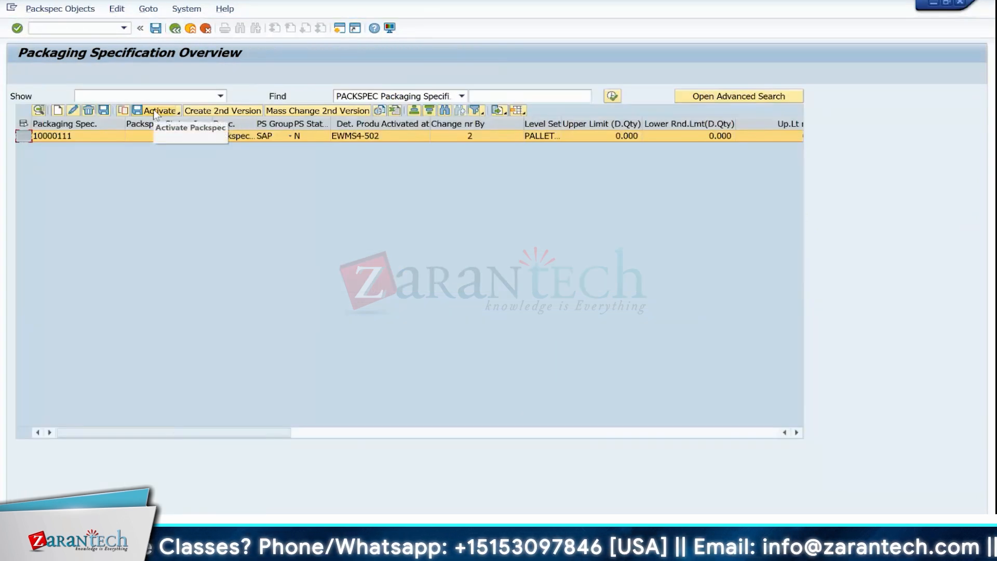
left_click(155, 111)
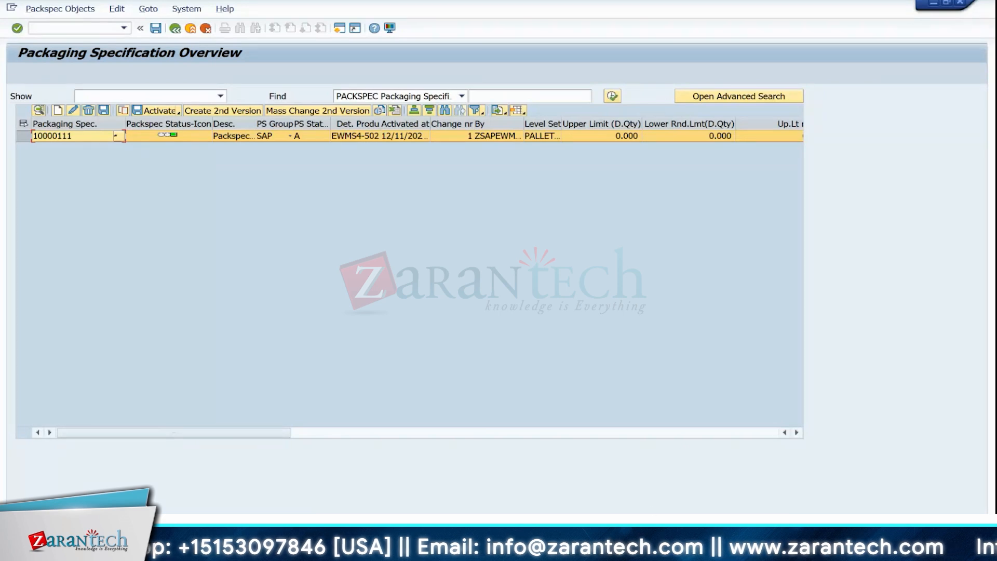
Return to the inbound delivery and review the quantity, packing and other status columns of its items.
mouse_move(541, 477)
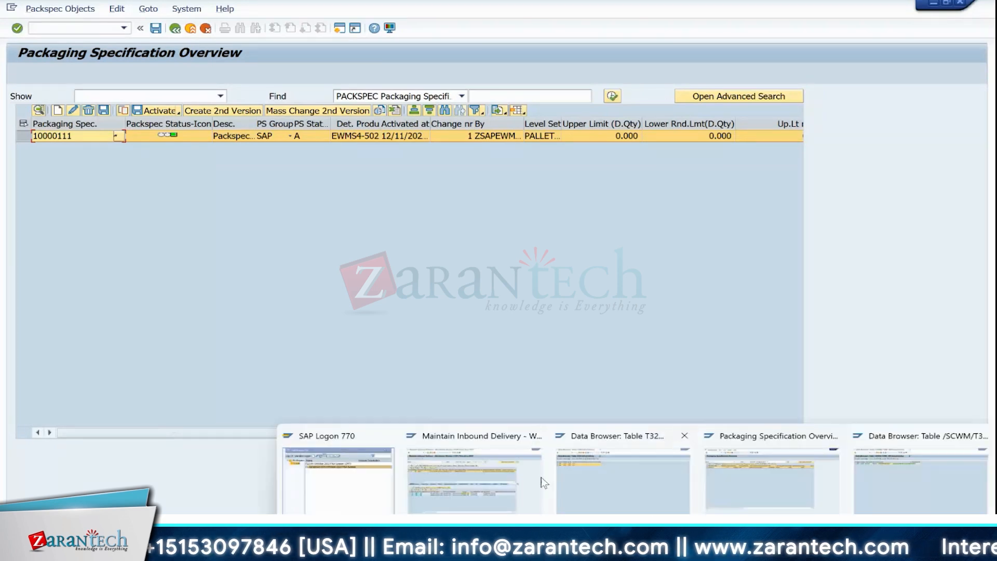
left_click(502, 475)
left_click(333, 326)
key("Right")
key("Right")
key("Right")
key("Right")
key("Right")
key("Right")
key("Right")
key("Right")
key("Right")
key("Right")
key("Right")
key("Right")
key("Right")
key("Right")
key("Right")
key("Right")
key("Right")
key("Right")
key("Right")
key("Right")
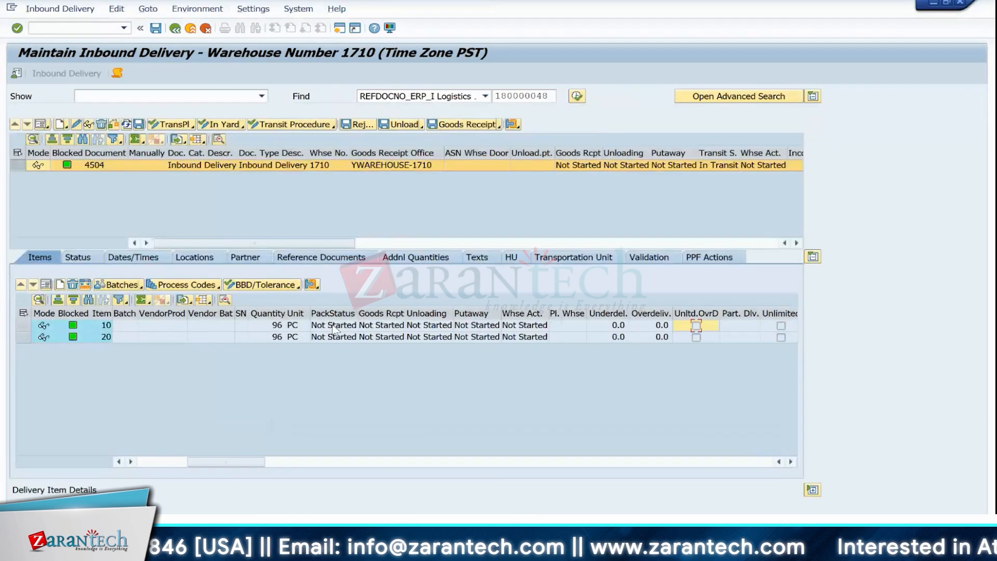
Open the packing work center for the inbound delivery from item 10 and try to pack EWMS4-502 automatically.
left_click(26, 326)
left_click(60, 9)
mouse_move(76, 38)
left_click(174, 67)
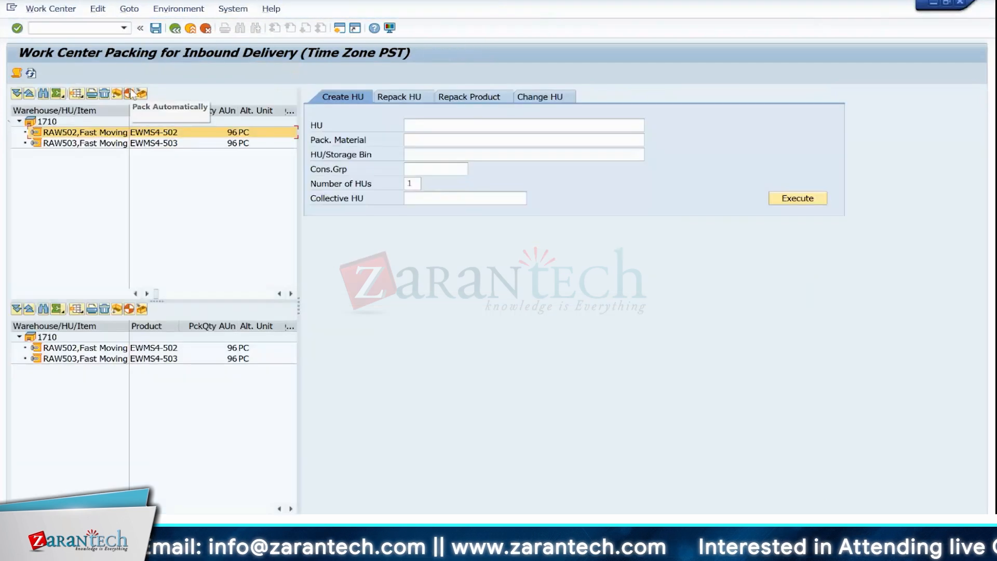
left_click(131, 93)
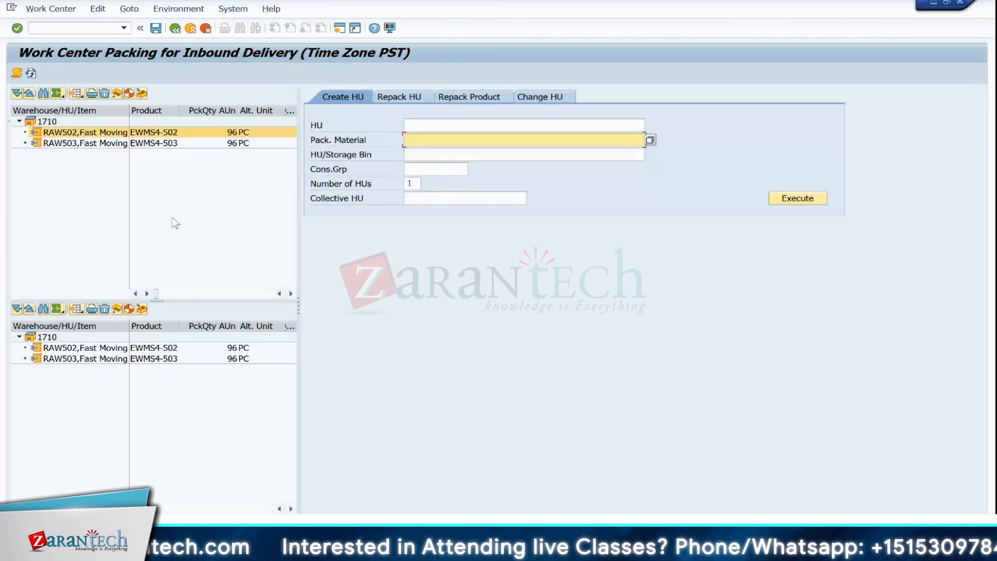
Open the EWM customizing activity Define Document Types for Inbound Delivery Process, found under Goods Receipt Process, Inbound Delivery.
left_click(74, 30)
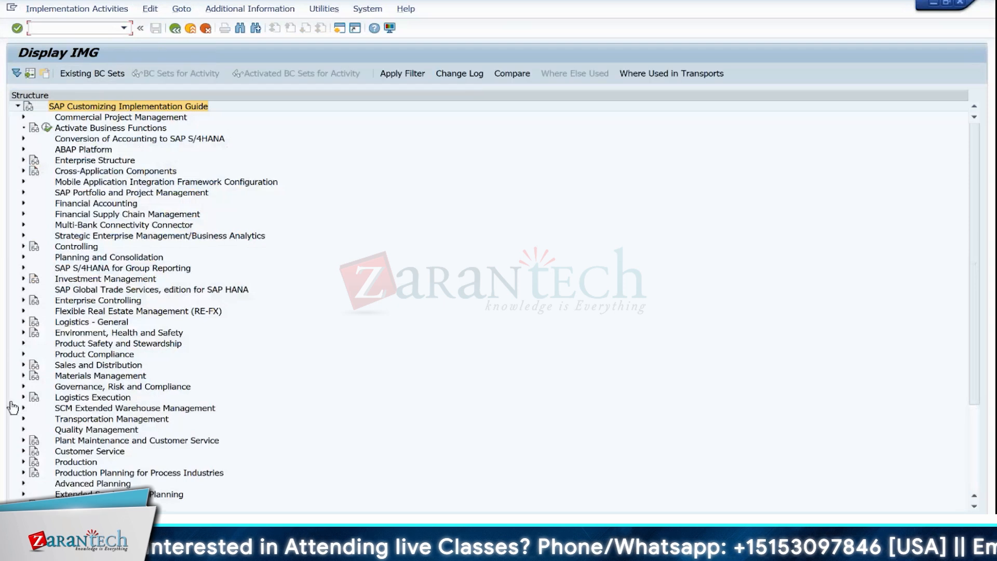
left_click(23, 408)
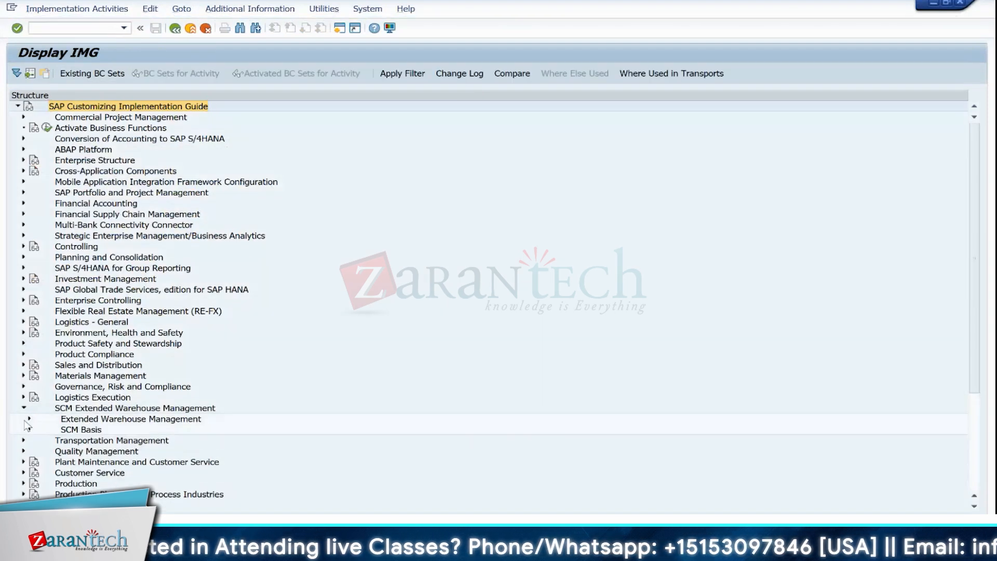
left_click(29, 418)
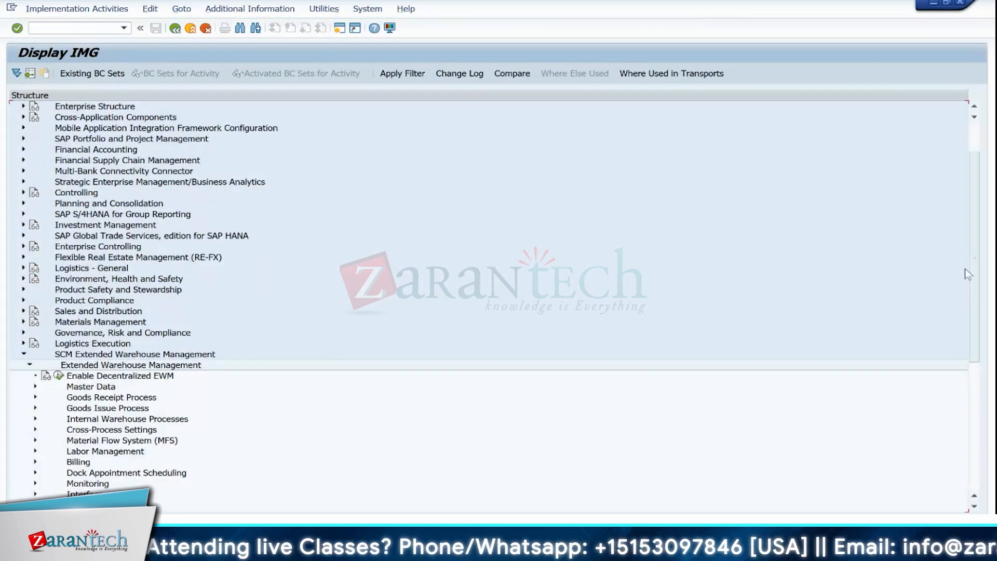
left_click_drag(971, 253, 974, 316)
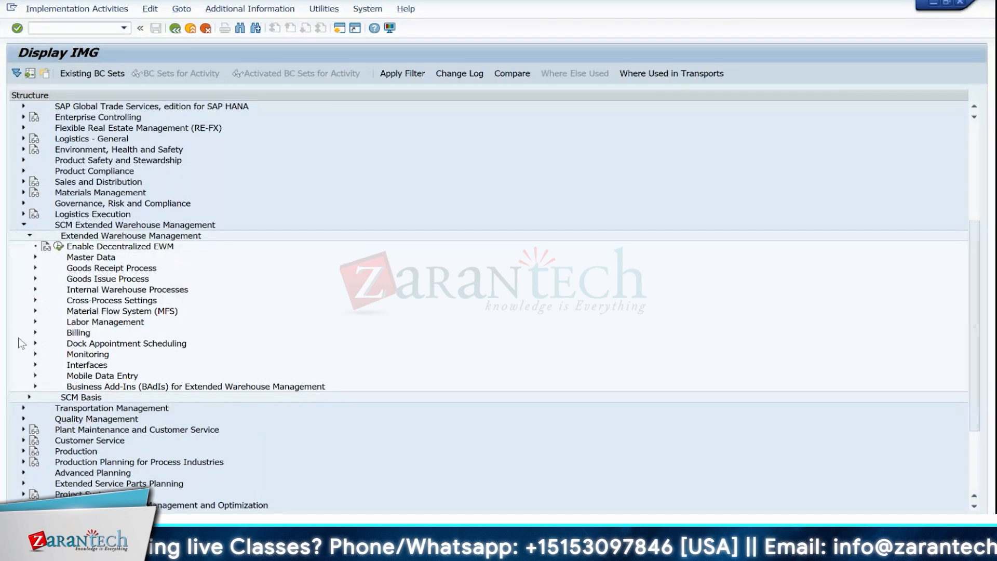
left_click(35, 268)
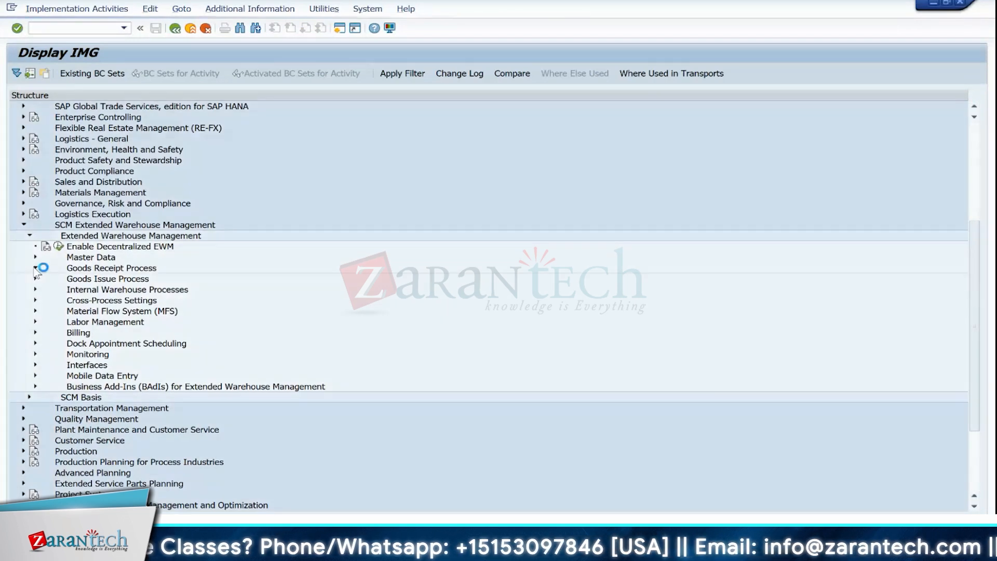
left_click(41, 333)
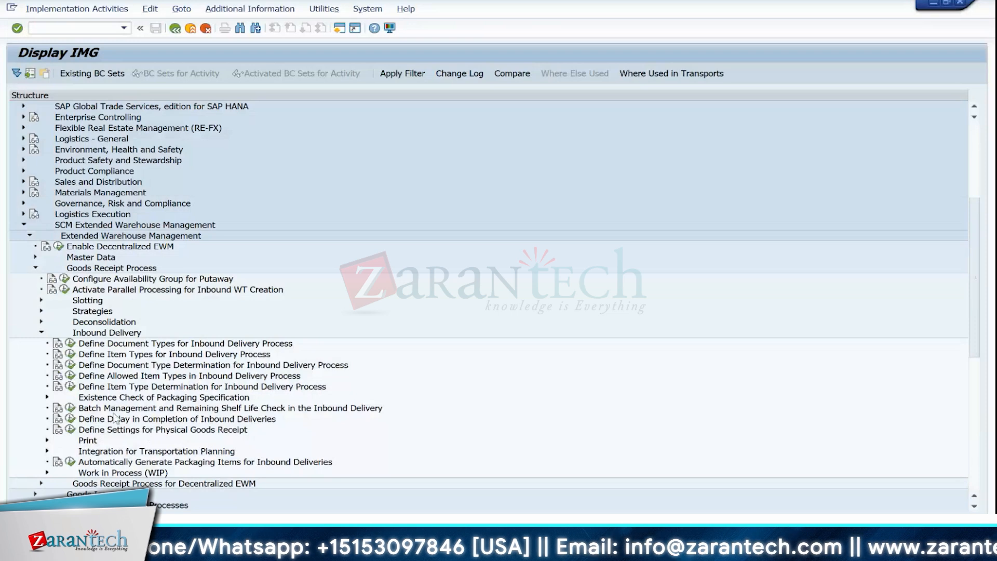
left_click(70, 343)
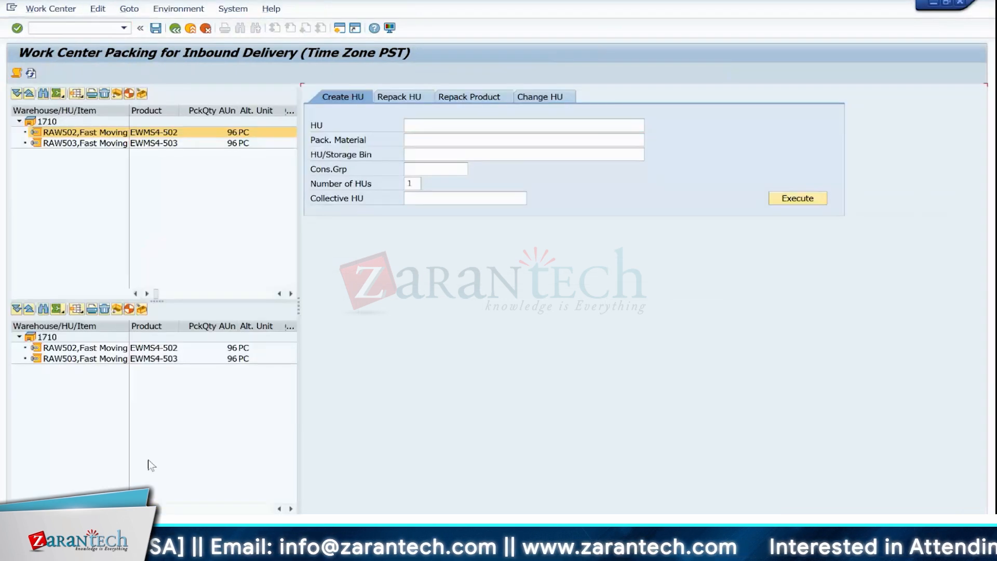
Retry automatic packing of EWMS4-502 in the packing work center and read the long text of the resulting message.
left_click(128, 94)
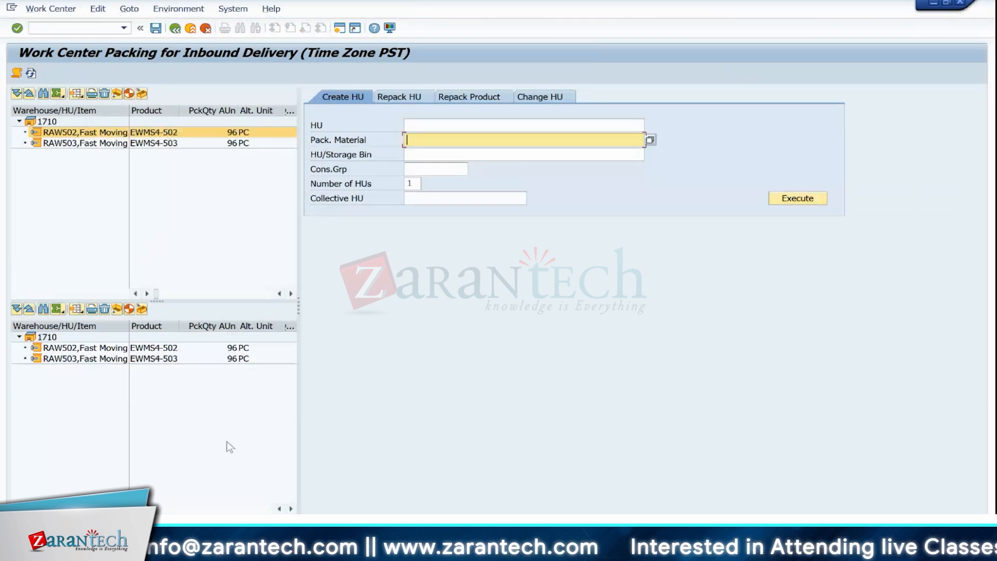
key("F1")
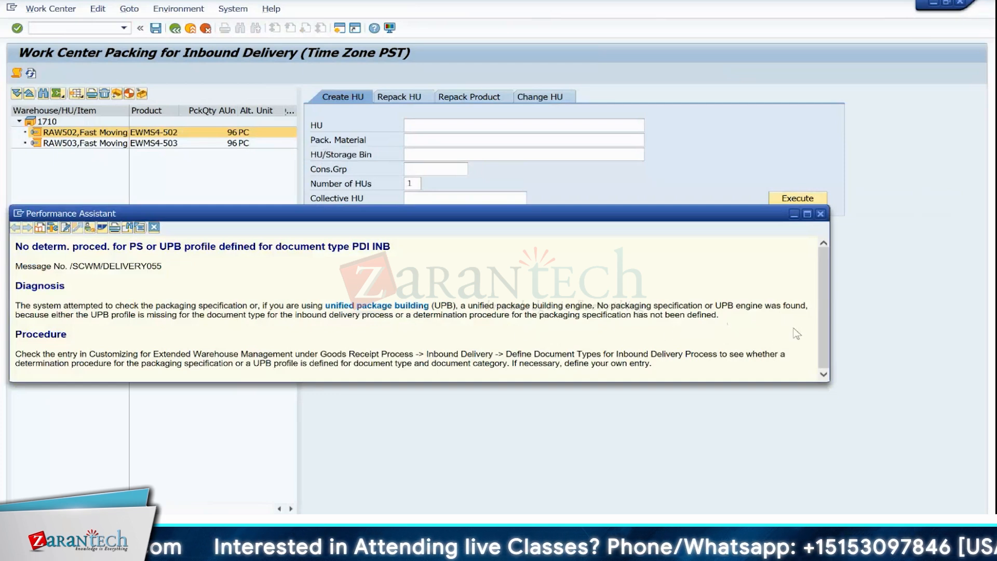
Finish reading the message's long text and open the customizing activity Define Document Types for Inbound Delivery Process under Inbound Delivery.
left_click_drag(824, 317, 826, 357)
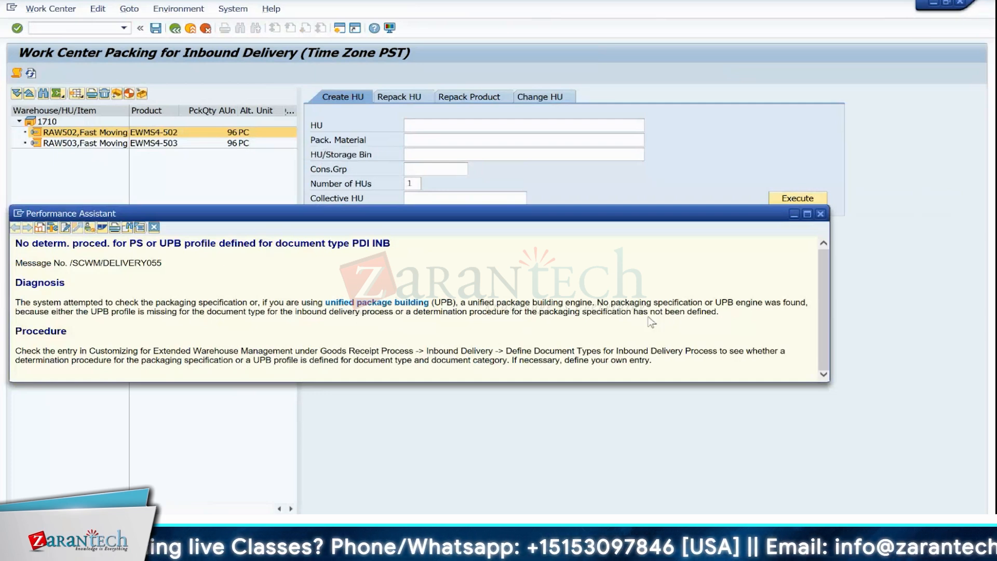
key("Escape")
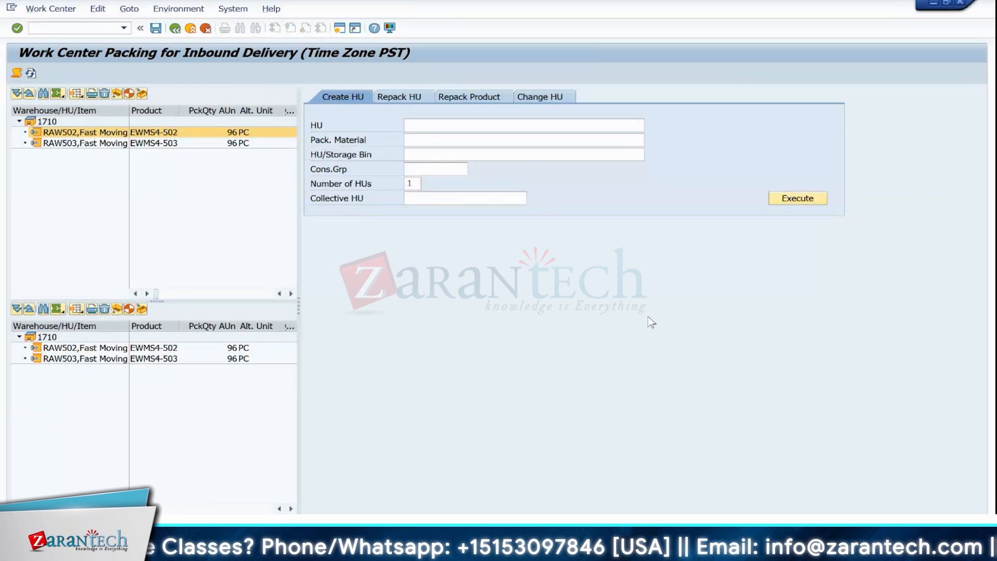
key("alt+Tab")
left_click(174, 27)
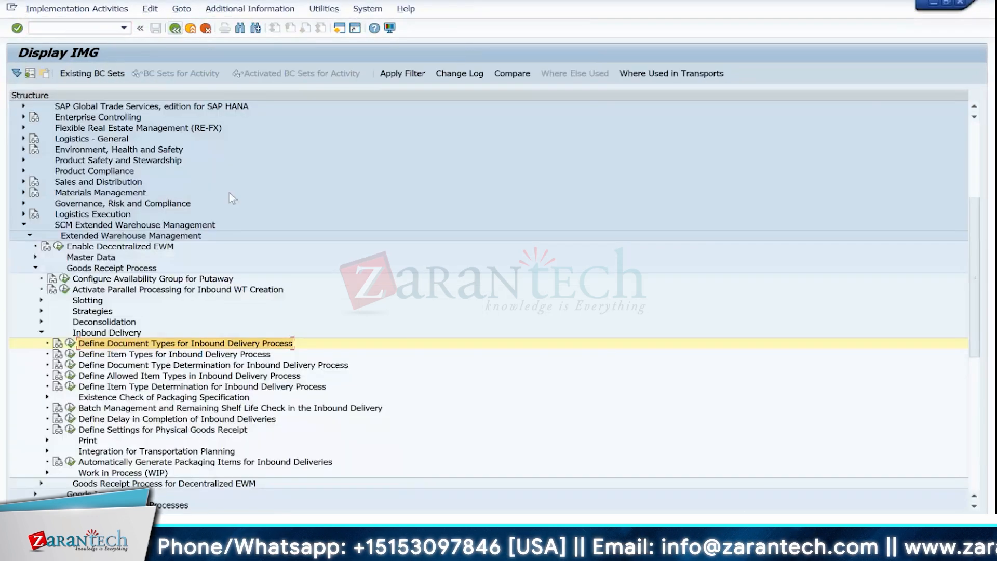
left_click(96, 268)
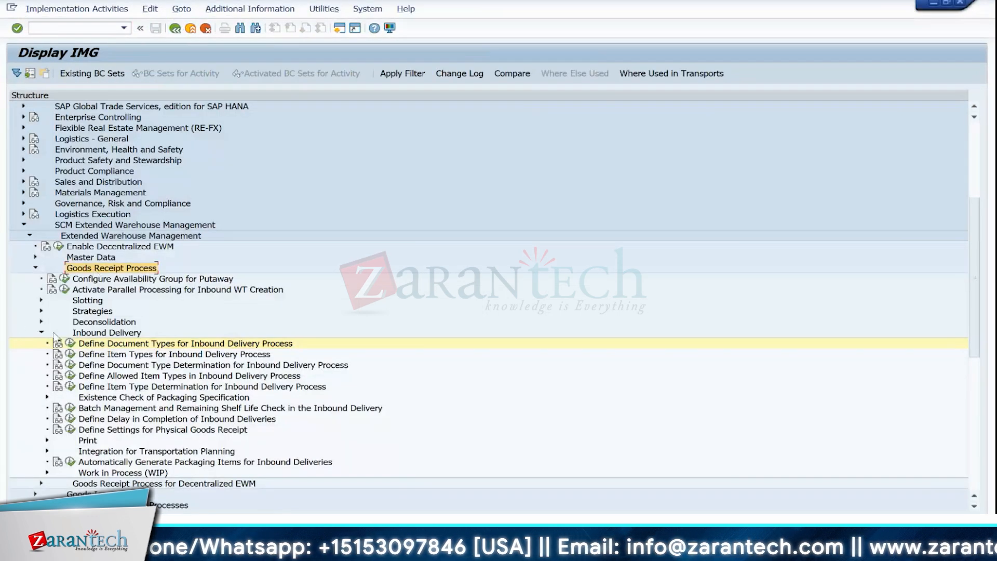
left_click(89, 333)
left_click(99, 345)
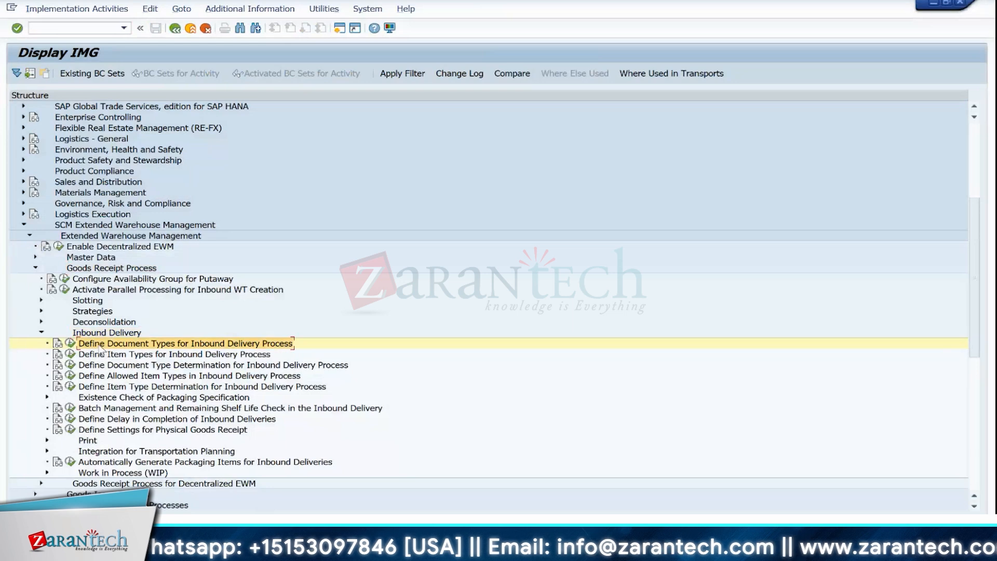
left_click(72, 344)
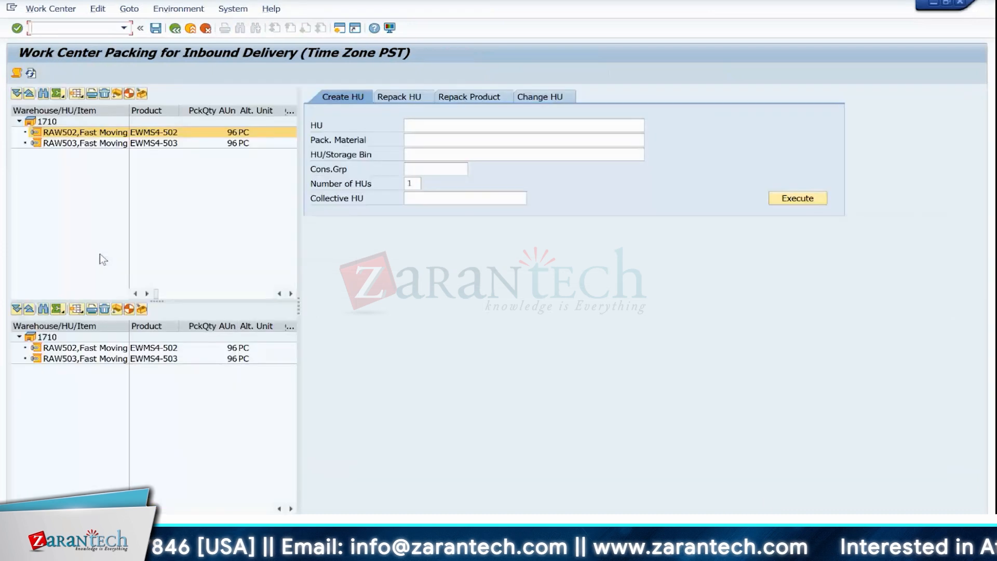
Choose a determination procedure in PackMatPropProc for inbound delivery document type INB, document category PDI.
key("alt+Tab")
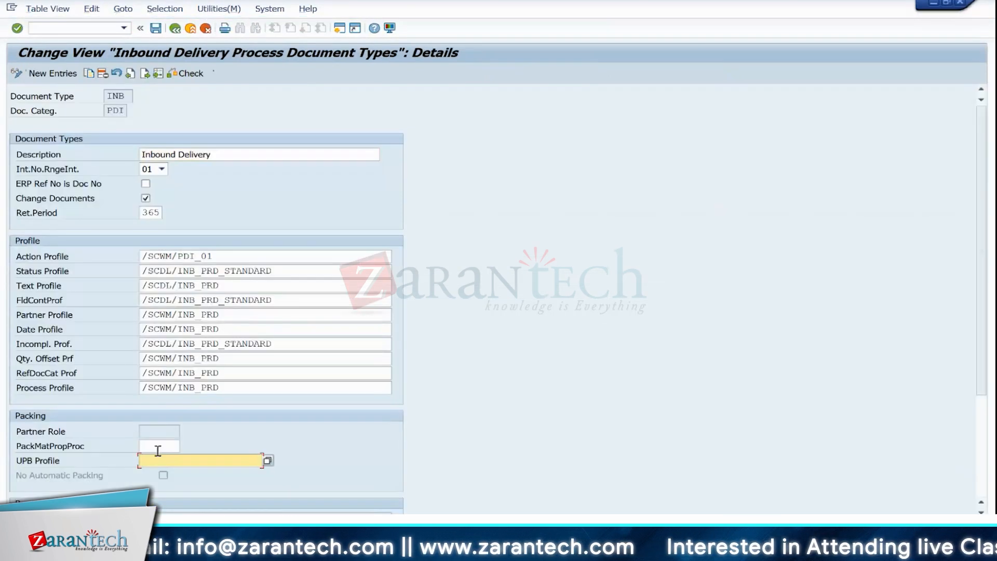
left_click(160, 446)
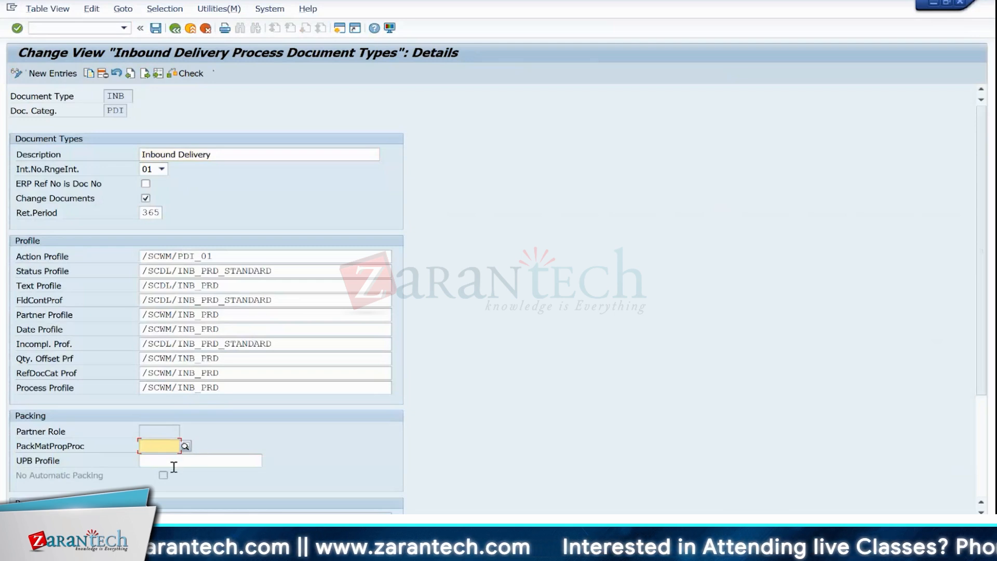
left_click(184, 446)
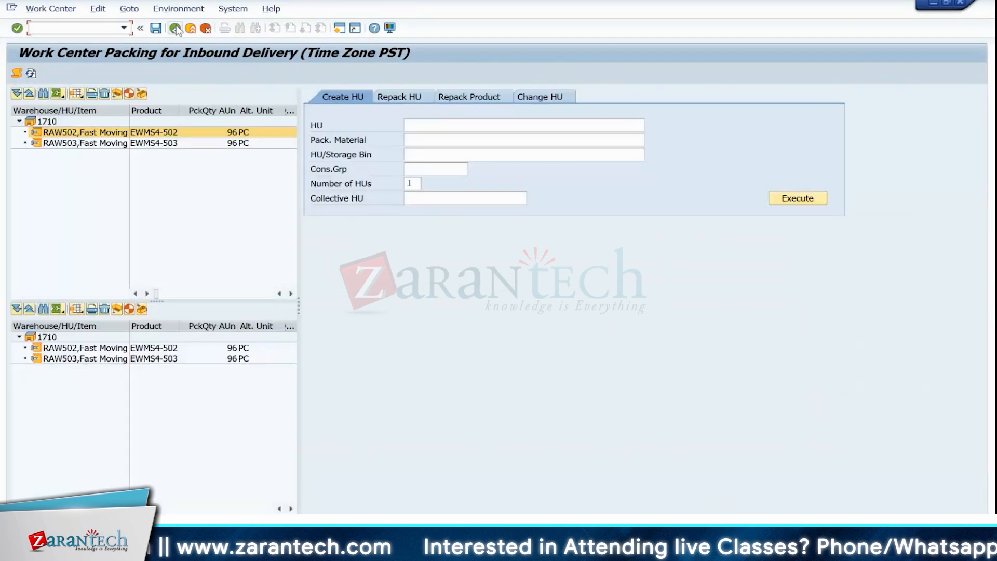
Restart inbound delivery maintenance with /N/SCWM/PRDI and find the delivery by its ERP reference document number.
left_click(175, 29)
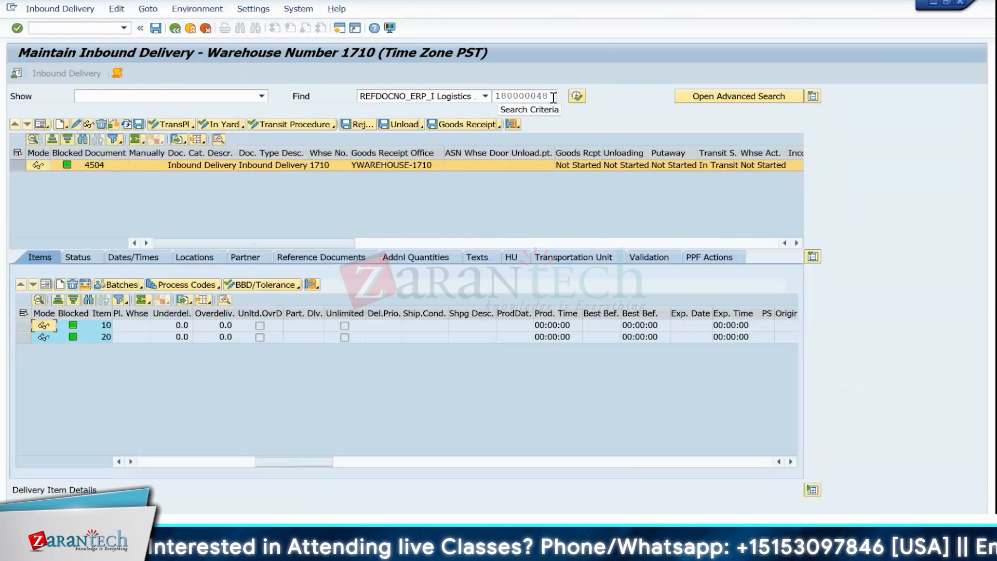
left_click_drag(553, 97, 494, 92)
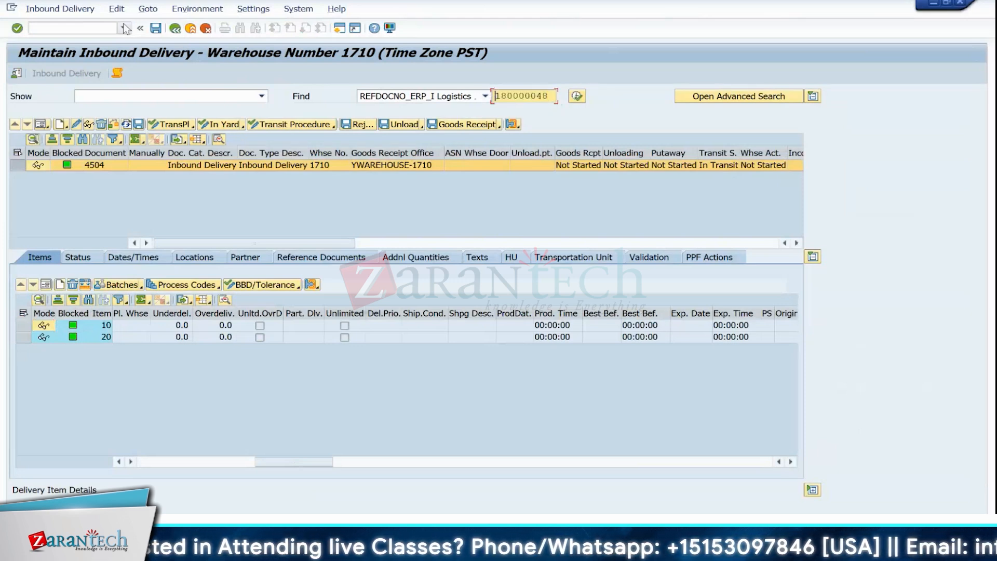
left_click(71, 25)
type("/N/SCWM/PRDI")
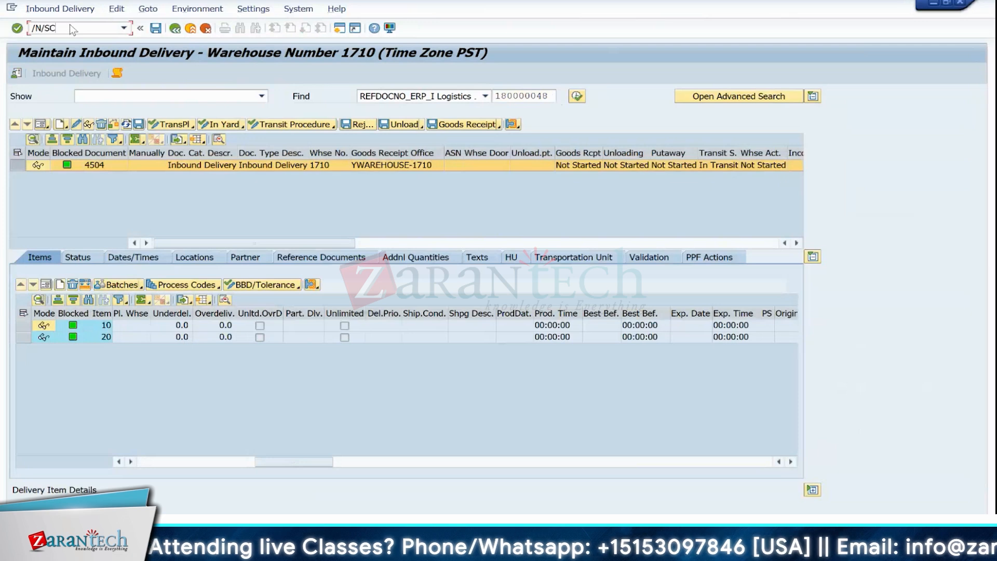
key("Return")
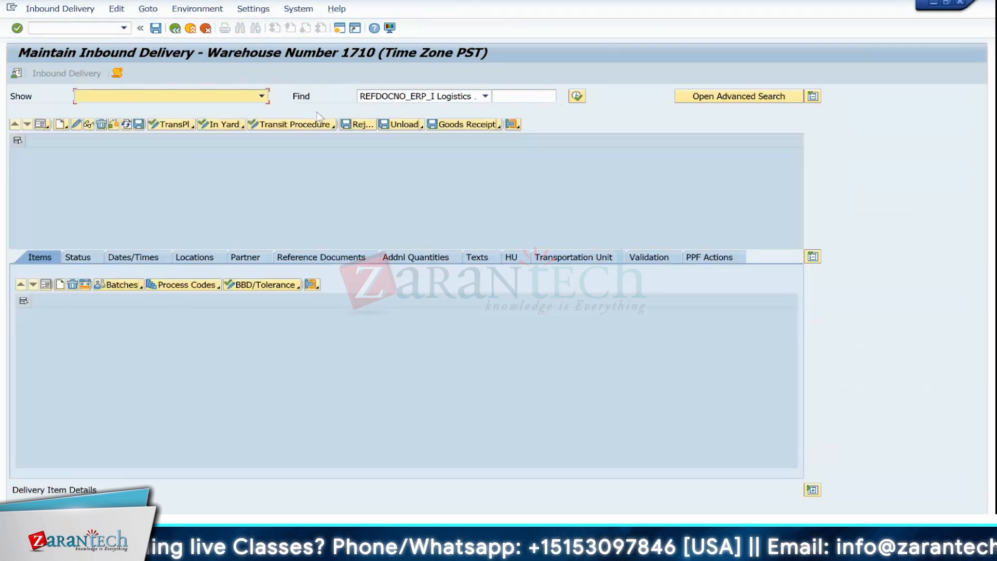
left_click(501, 94)
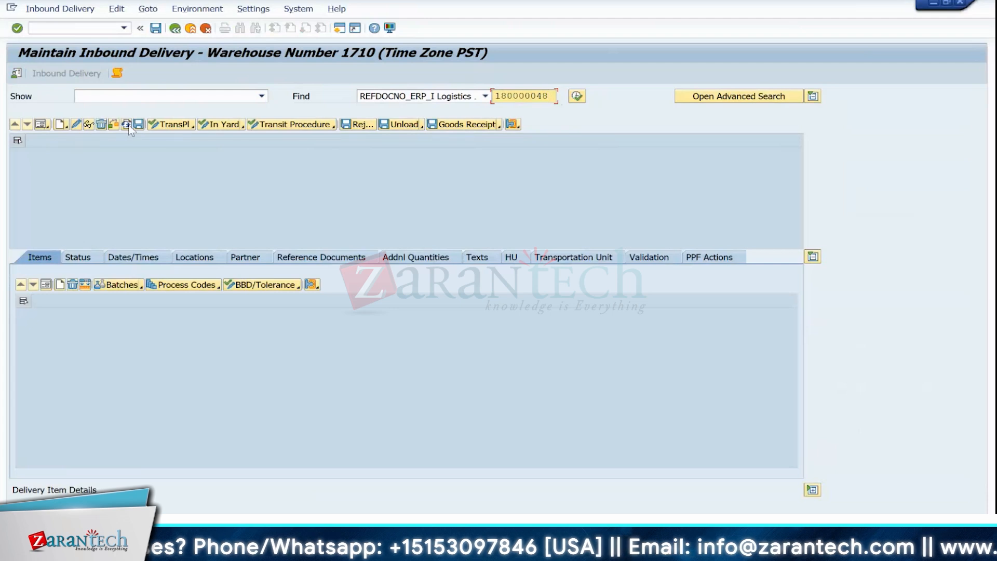
left_click(577, 97)
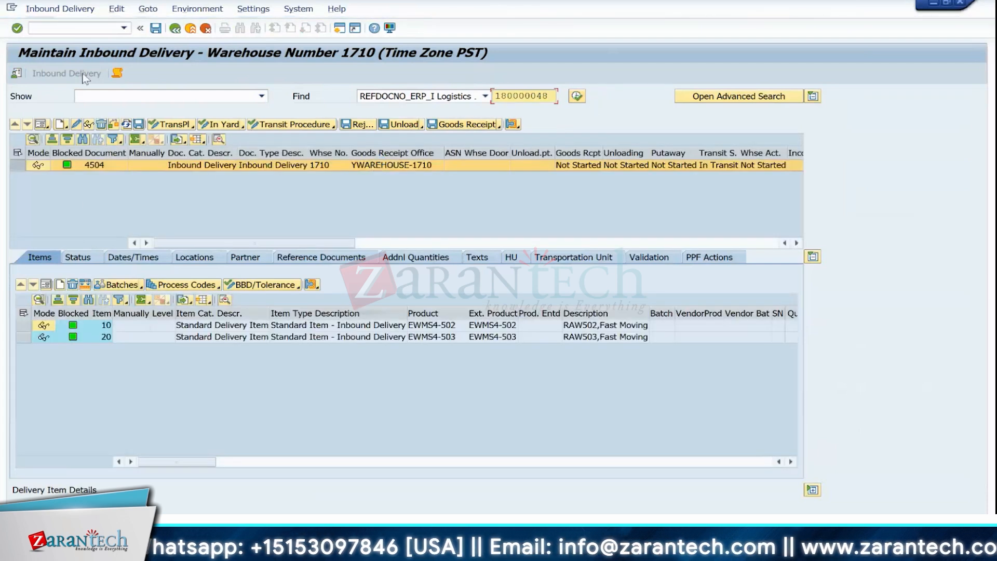
Open the packing work center as a follow-on function of the inbound delivery and pack EWMS4-502 automatically.
left_click(49, 7)
mouse_move(78, 42)
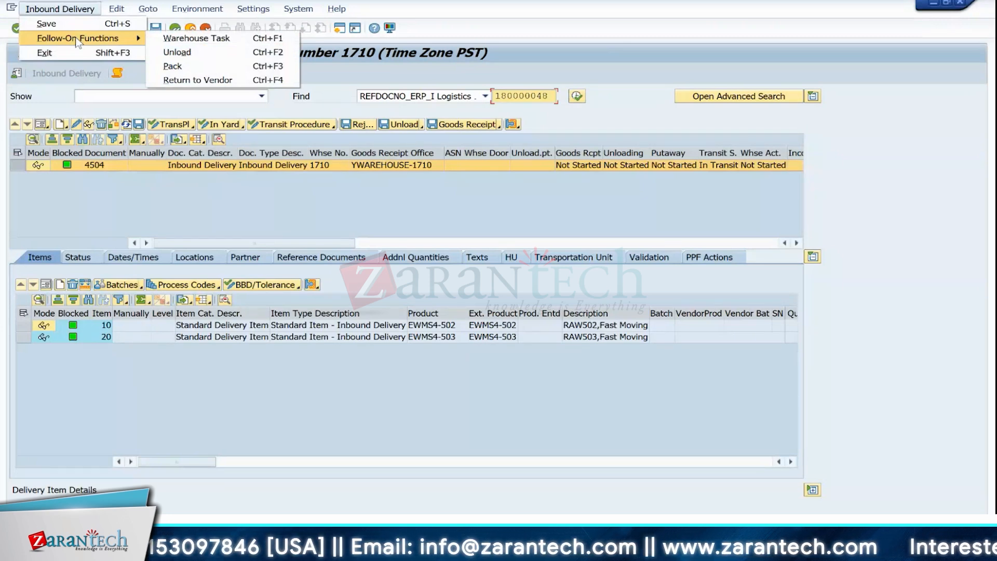
left_click(173, 66)
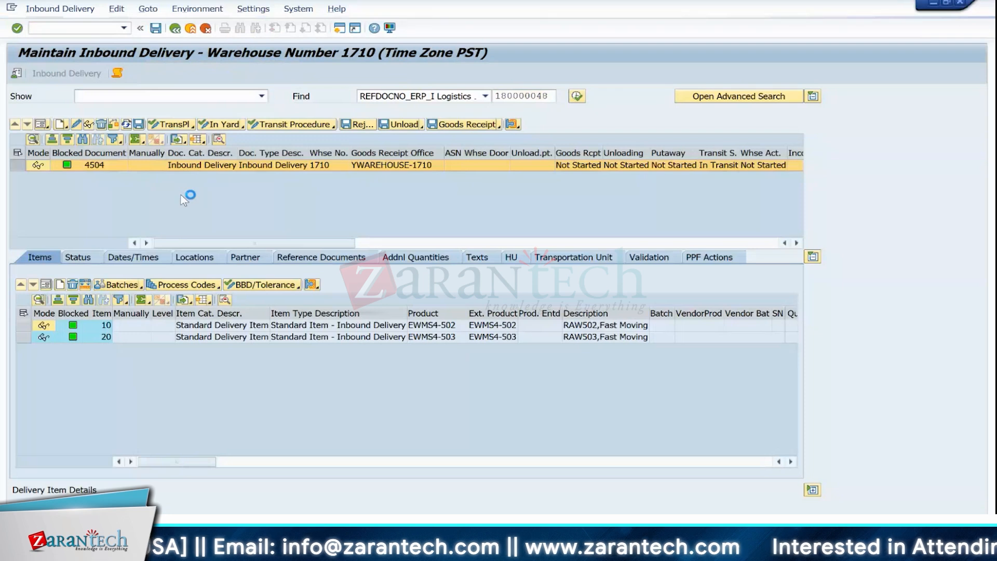
left_click(128, 94)
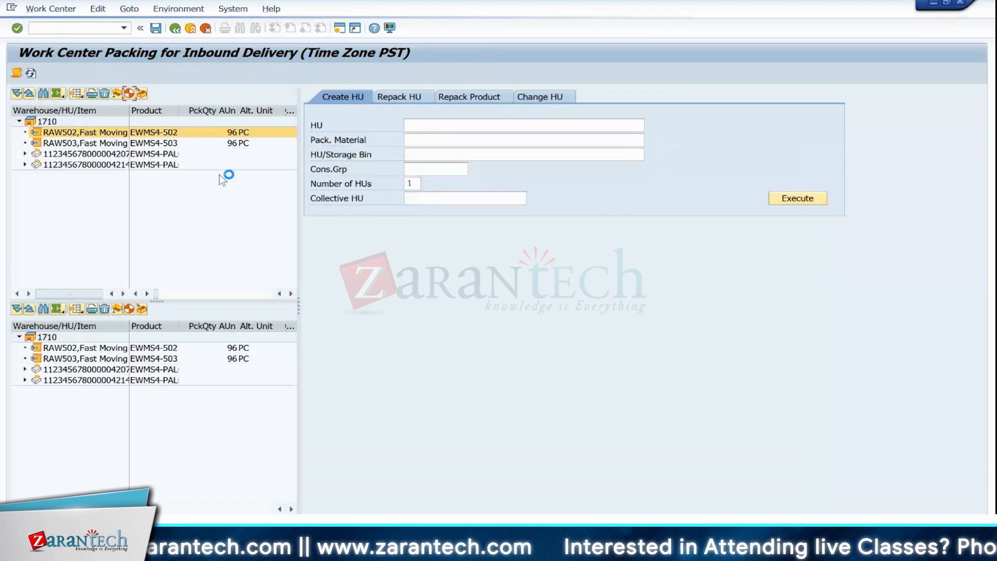
Examine the EWMS4-PAL handling units and the EWMS4-503 item in the packing tree of warehouse 1710.
left_click(127, 155)
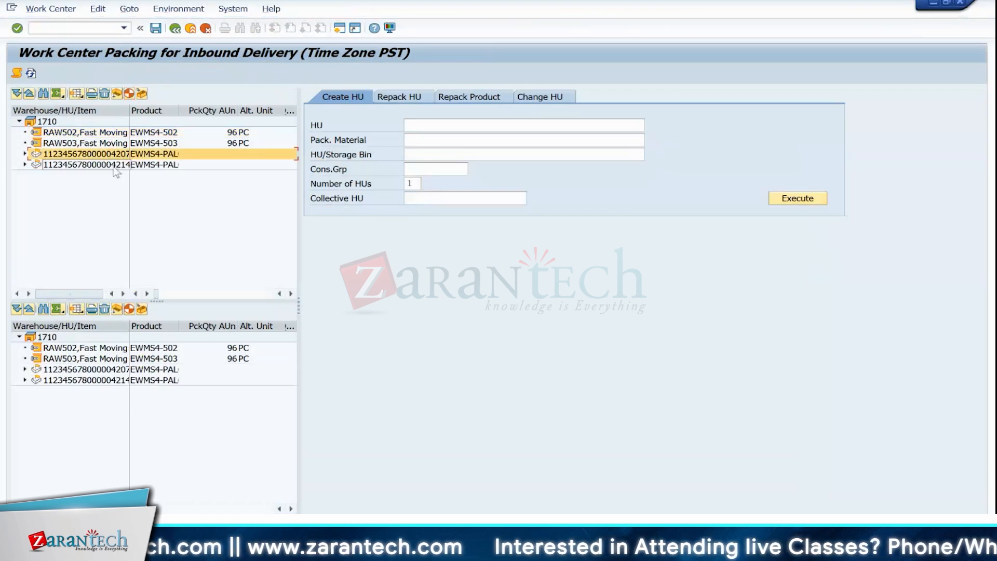
left_click(110, 165)
left_click(100, 155)
left_click(104, 165)
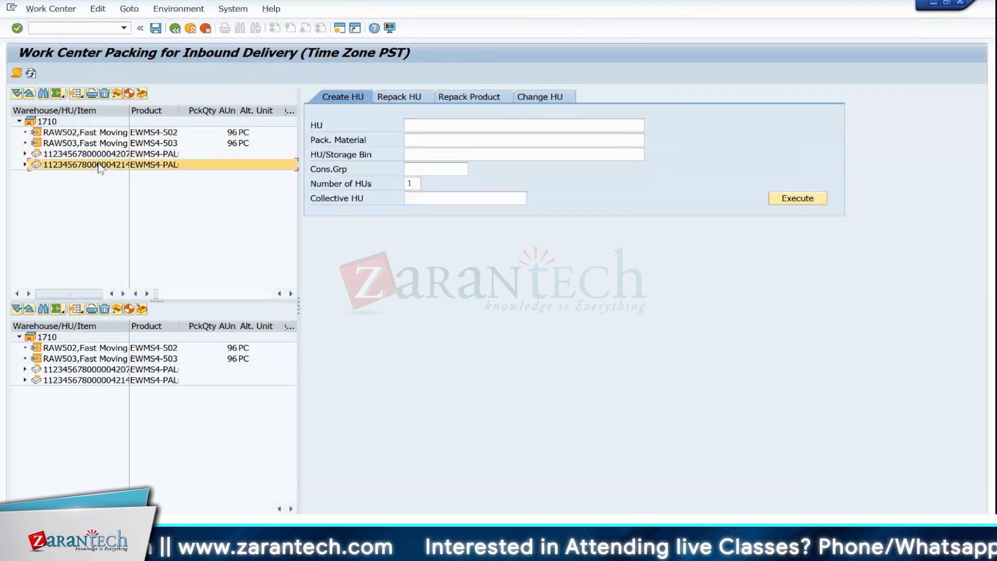
left_click(99, 156)
left_click(101, 165)
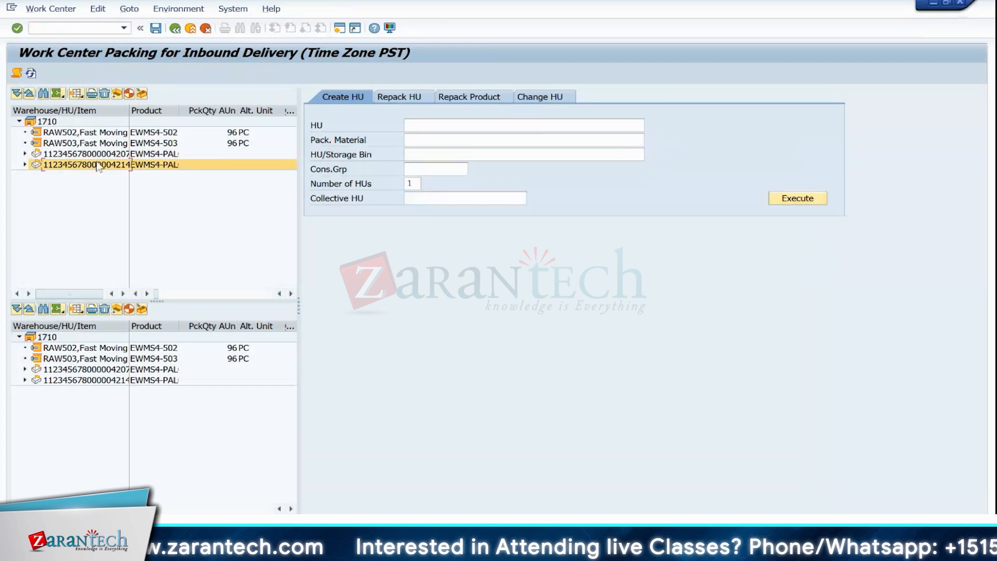
left_click(95, 155)
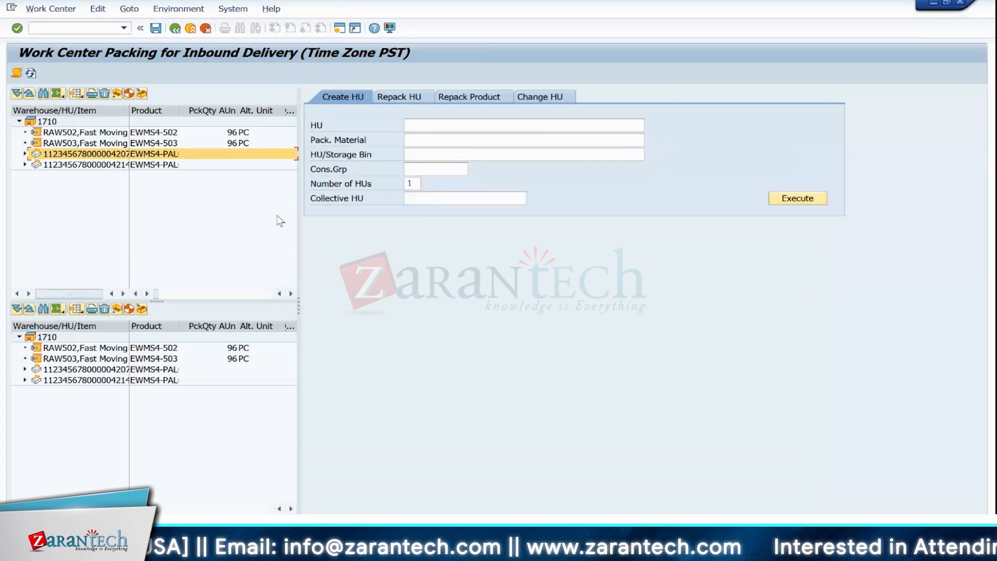
left_click(157, 143)
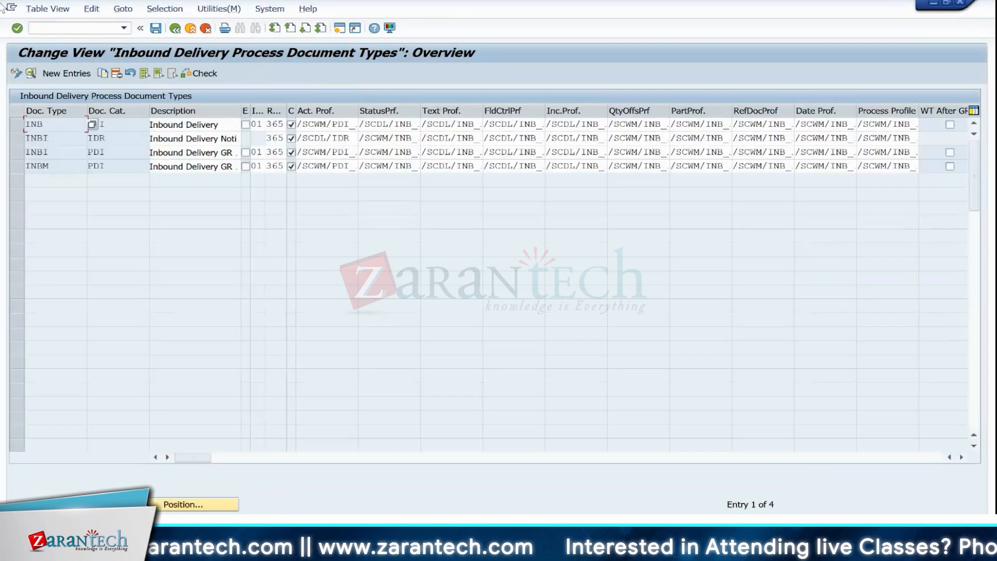
Run /N/SCWM/PACKSPEC and create a packaging specification with description "Packspec for EWMS4-503" and packaging specification group SAP.
left_click(81, 29)
type("/N/SCWM/PACKSPC")
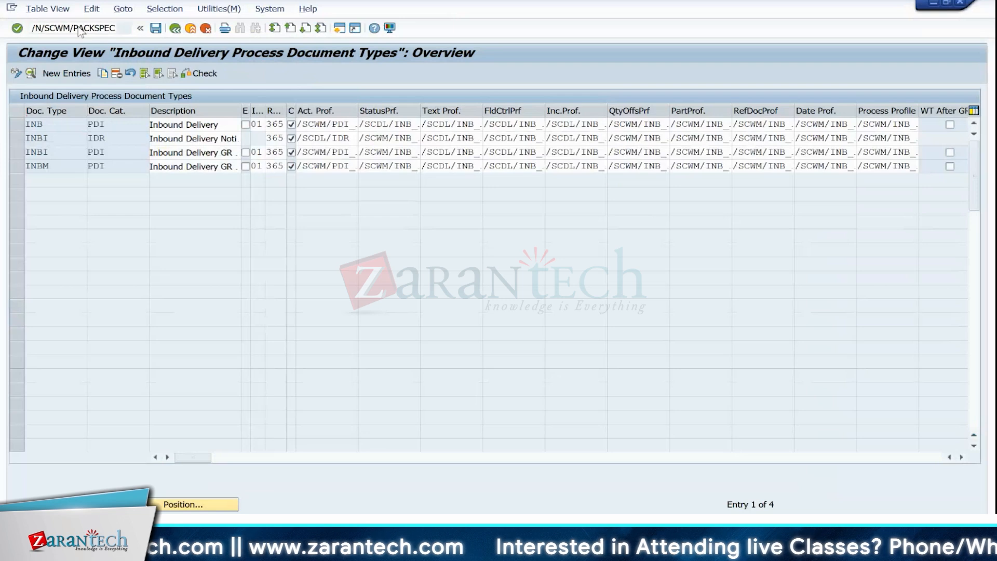
key("Return")
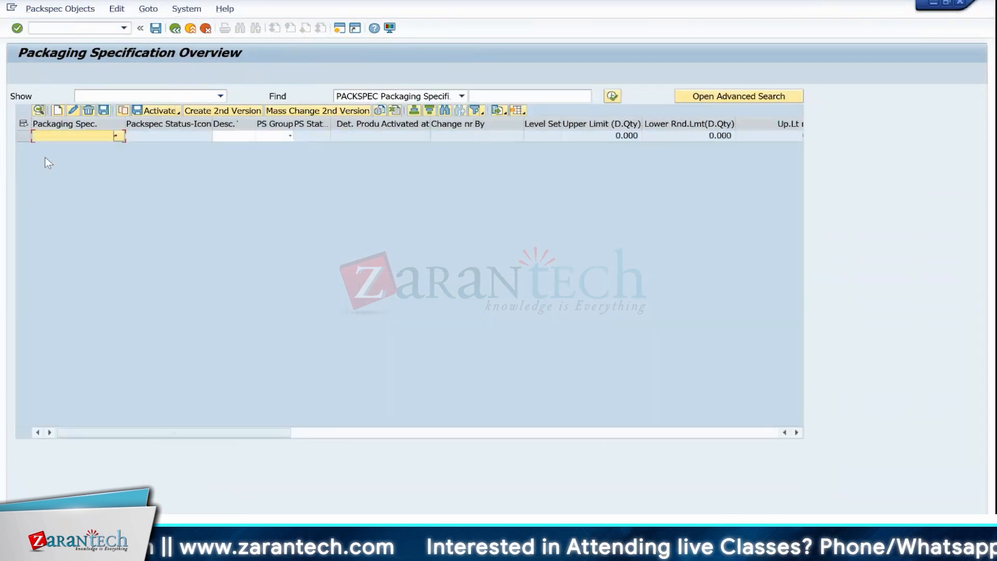
left_click(225, 139)
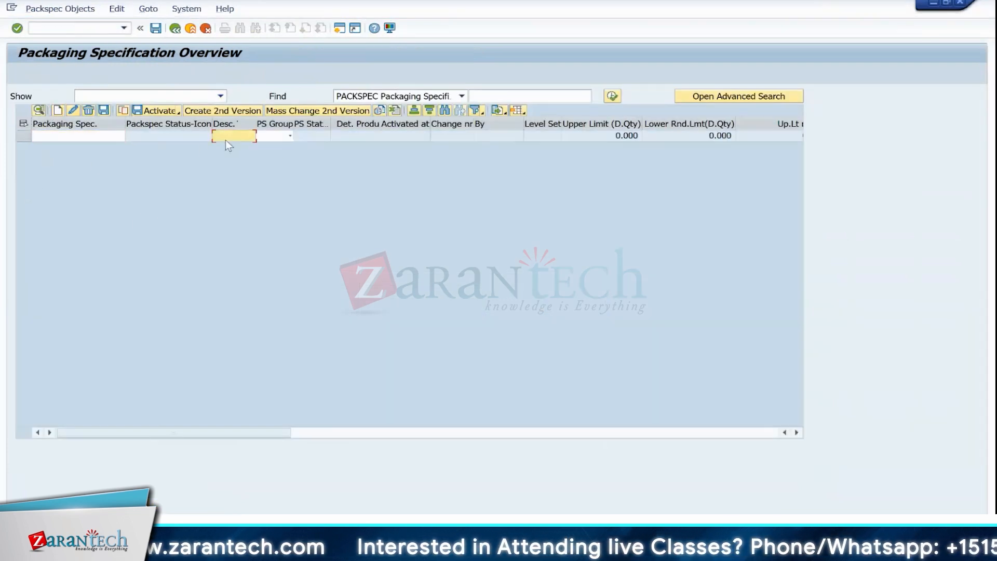
type("Packspec")
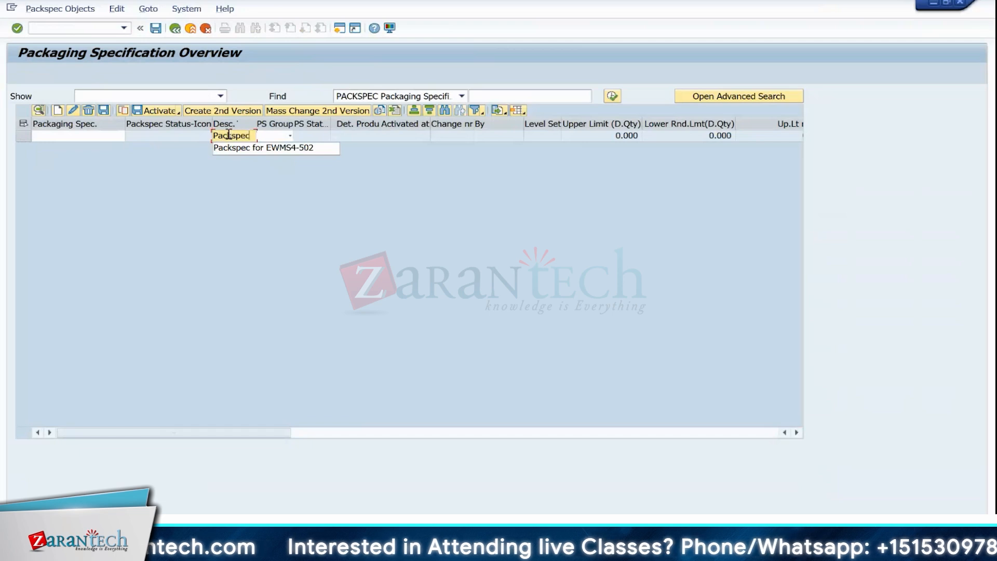
left_click(250, 149)
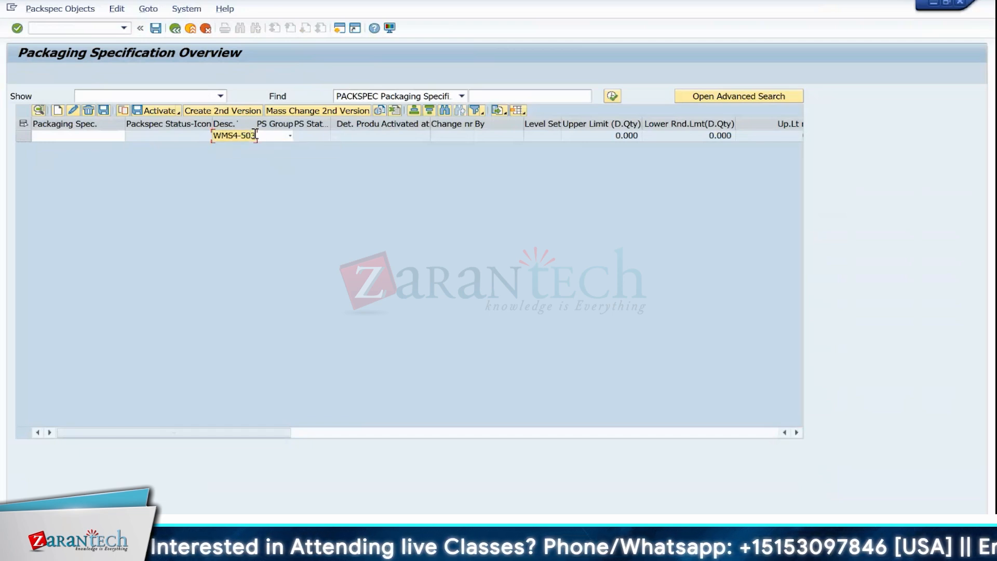
left_click(281, 135)
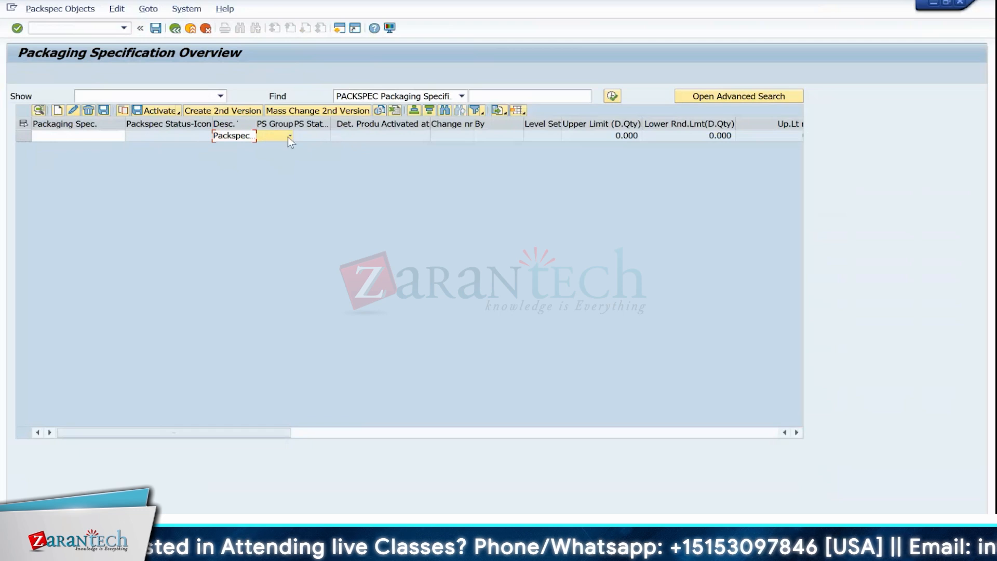
left_click(290, 135)
left_click(270, 183)
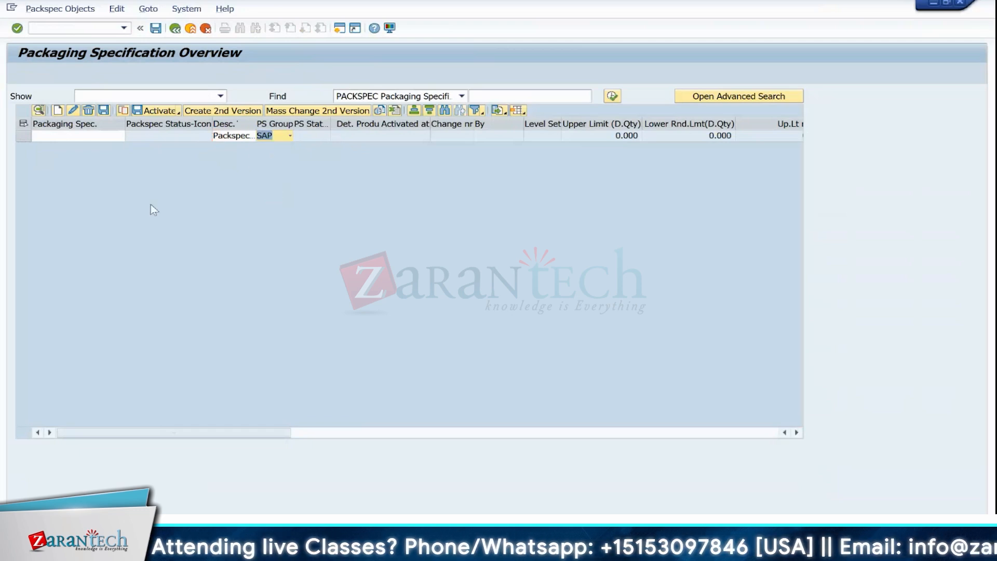
key("Return")
Open the new EWMS4-503 packaging specification and set its determination condition type to 0IBD Inbound Delivery.
double_click(49, 135)
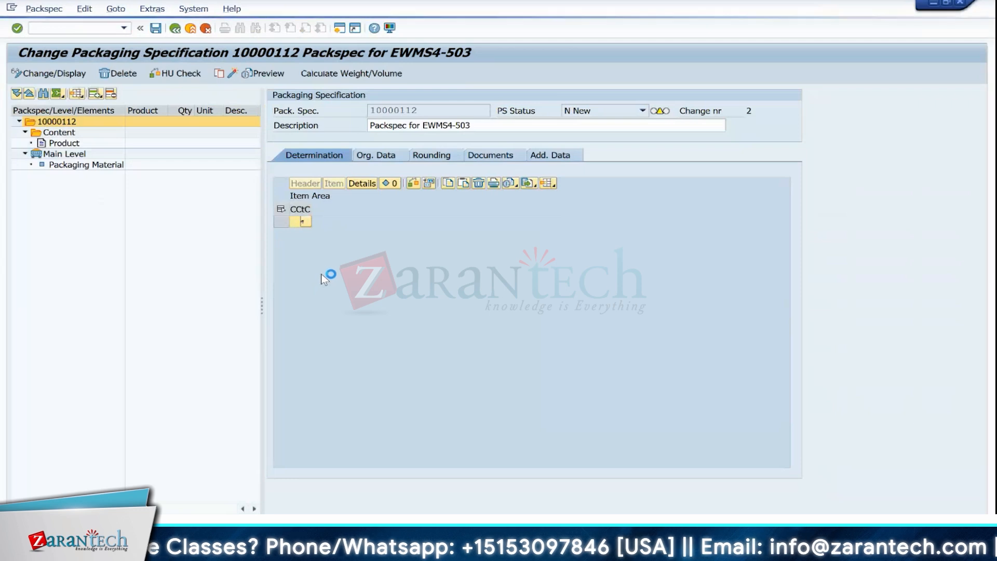
key("F4")
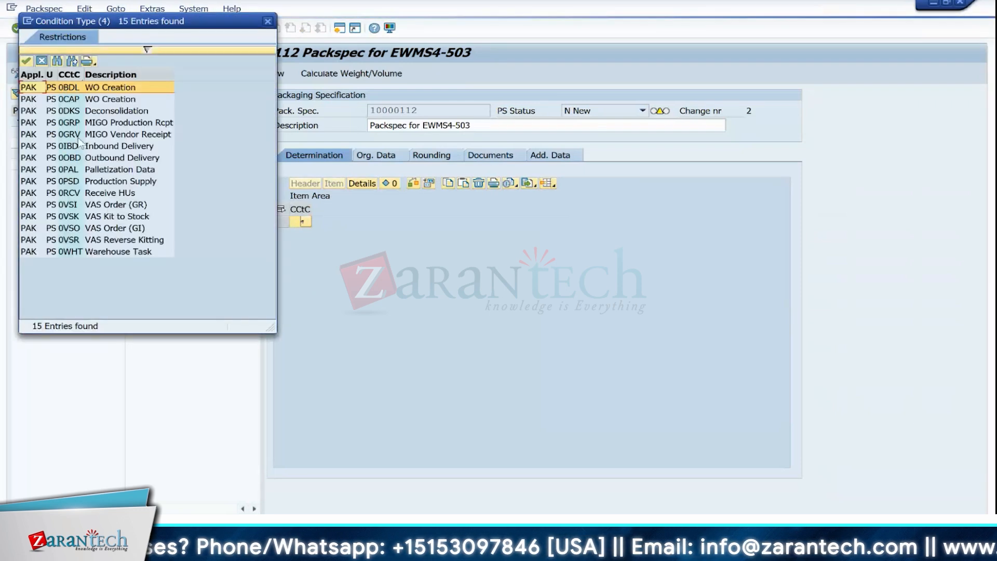
double_click(79, 143)
key("Return")
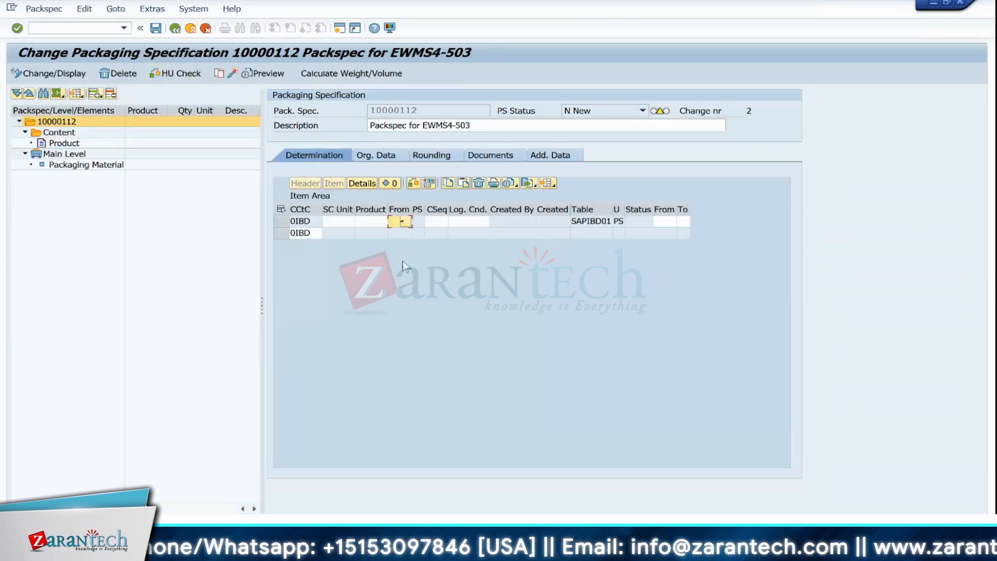
Enter supply chain unit YWAREHOUSE-1710, taken from table /SCWM/T300_MD, and product EWMS4-503 in the 0IBD determination record.
left_click(338, 222)
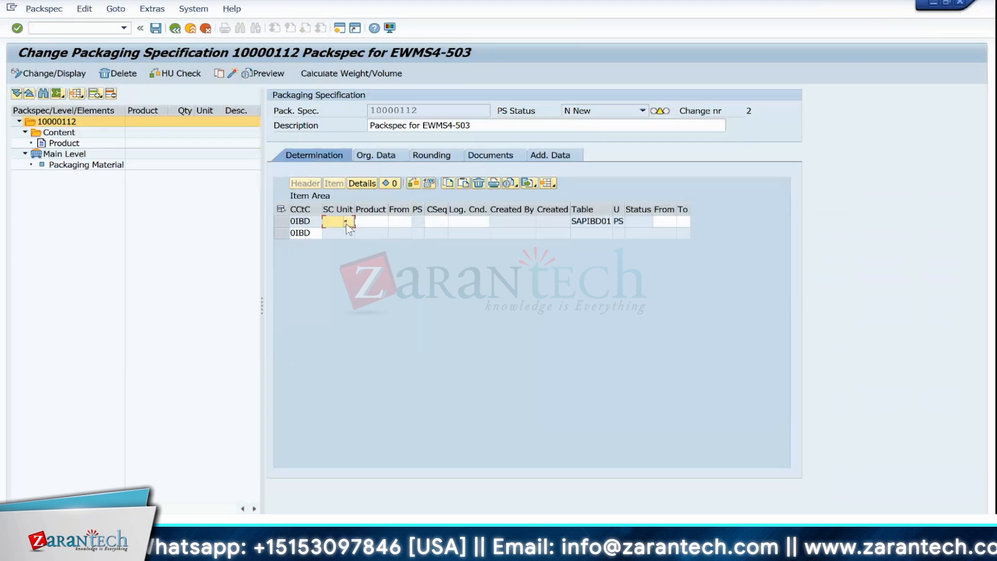
mouse_move(624, 543)
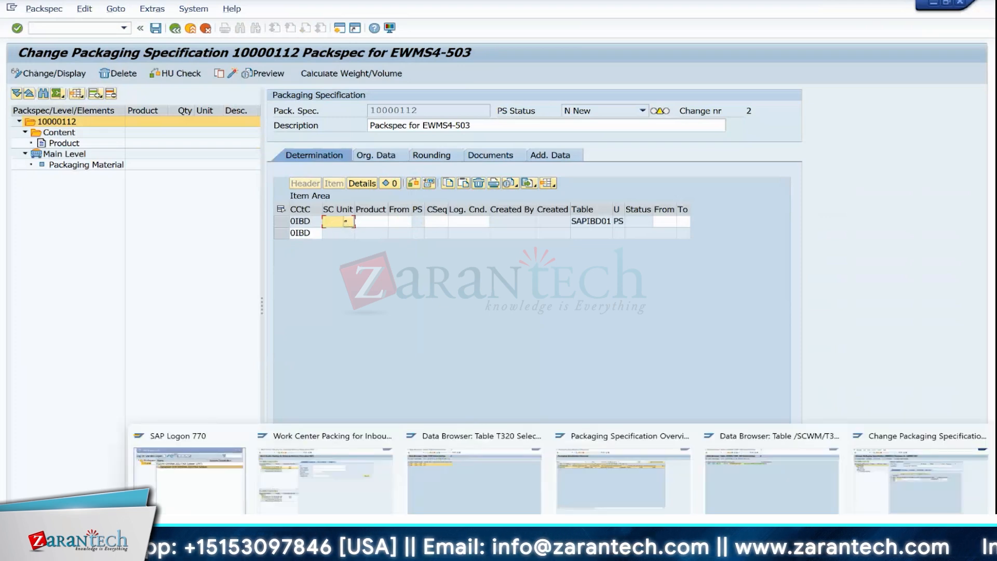
left_click(755, 479)
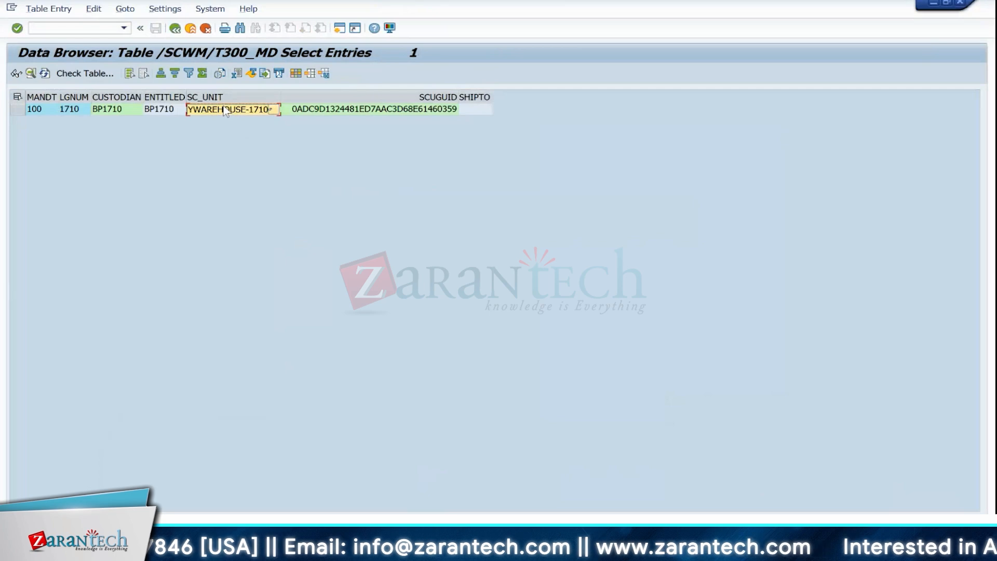
key("alt+Tab")
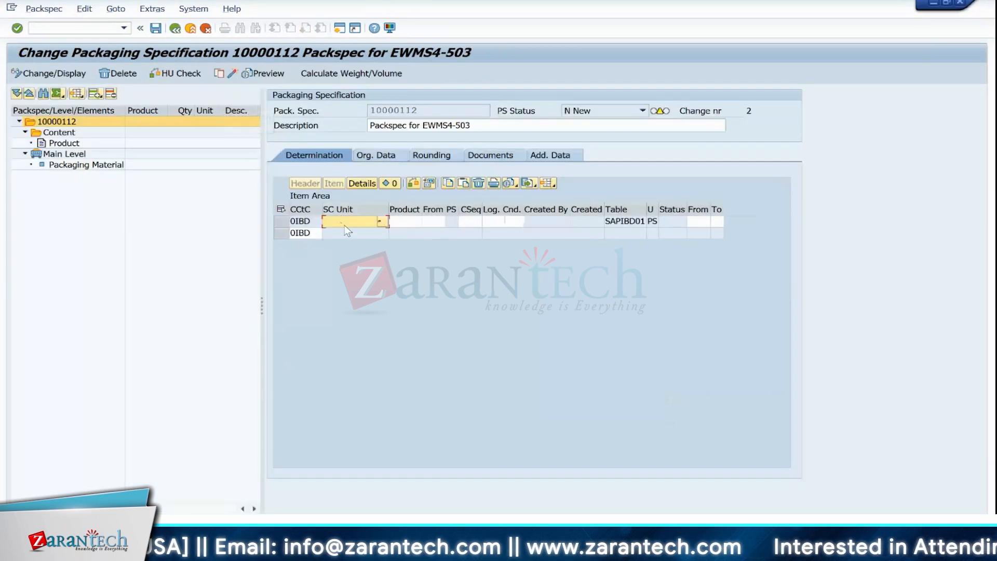
type("YWAREHOUSE-1710")
key("Tab")
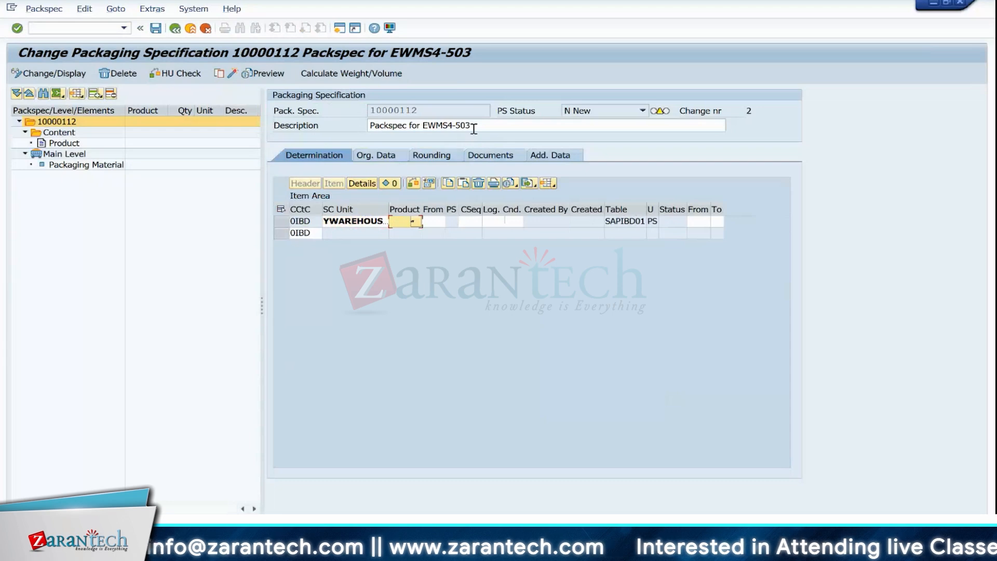
left_click_drag(474, 128, 441, 127)
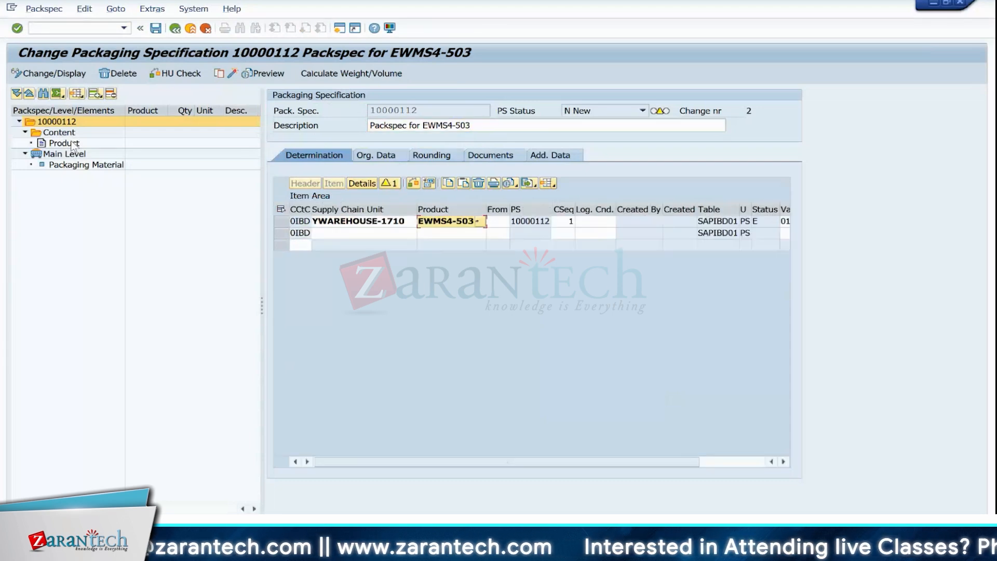
Set the packaging specification's content to product EWMS4-503 with a quantity of 1 PAL.
double_click(75, 144)
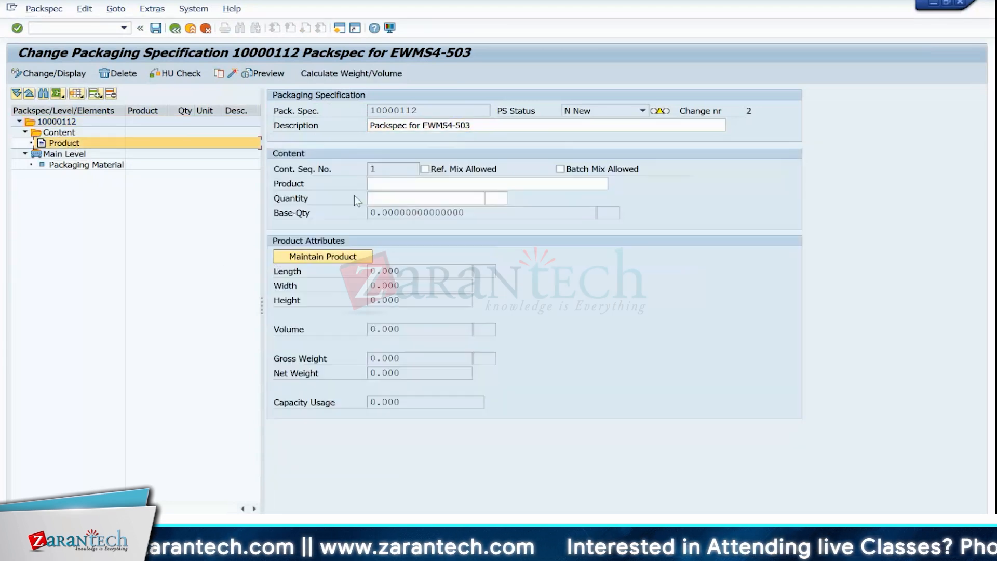
left_click(387, 183)
type("EWMS4-503")
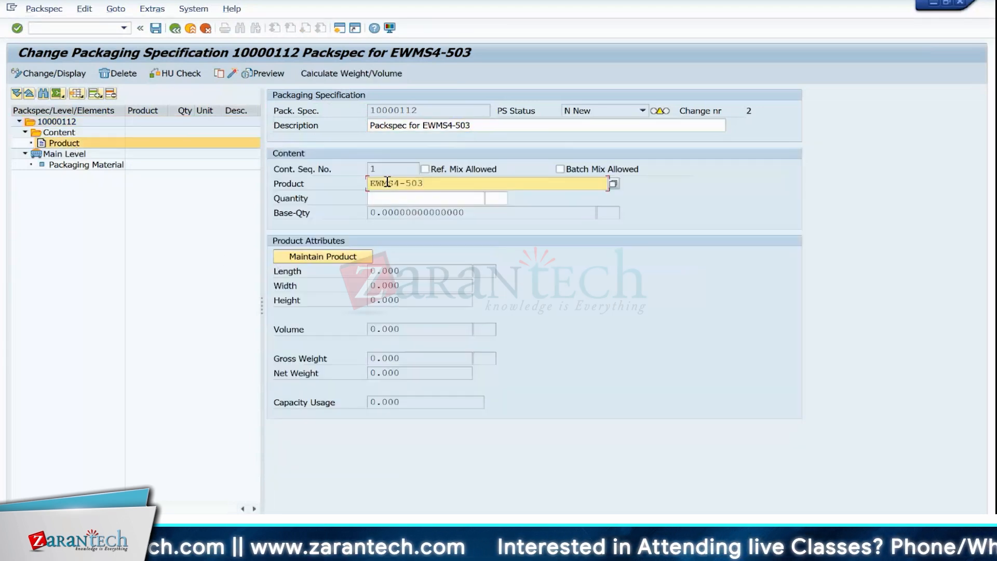
left_click(390, 198)
type("1")
key("Return")
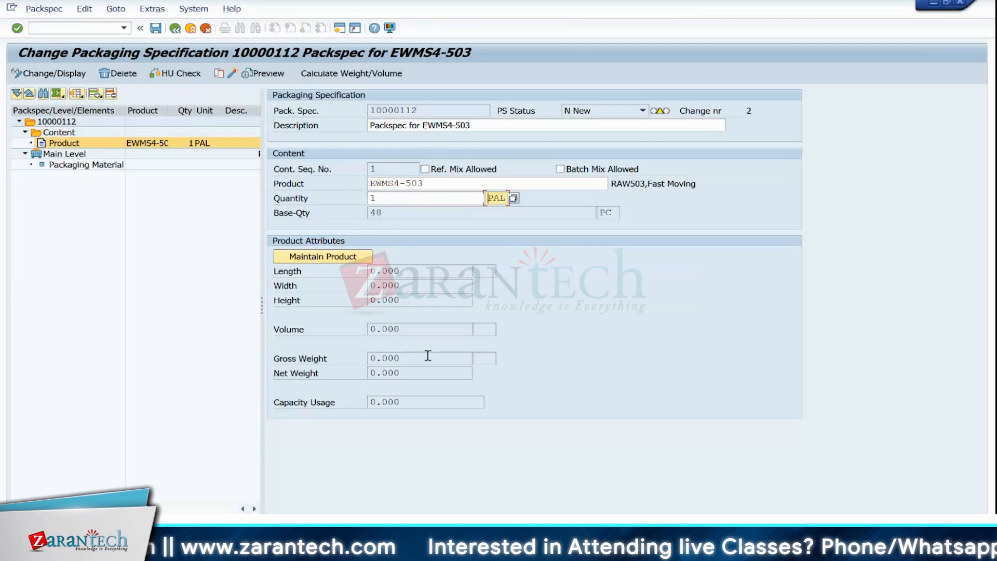
Assign EWMS4-PAL00 as the main packaging material and set the main level's quantity classification to Pallet Quantity.
double_click(91, 166)
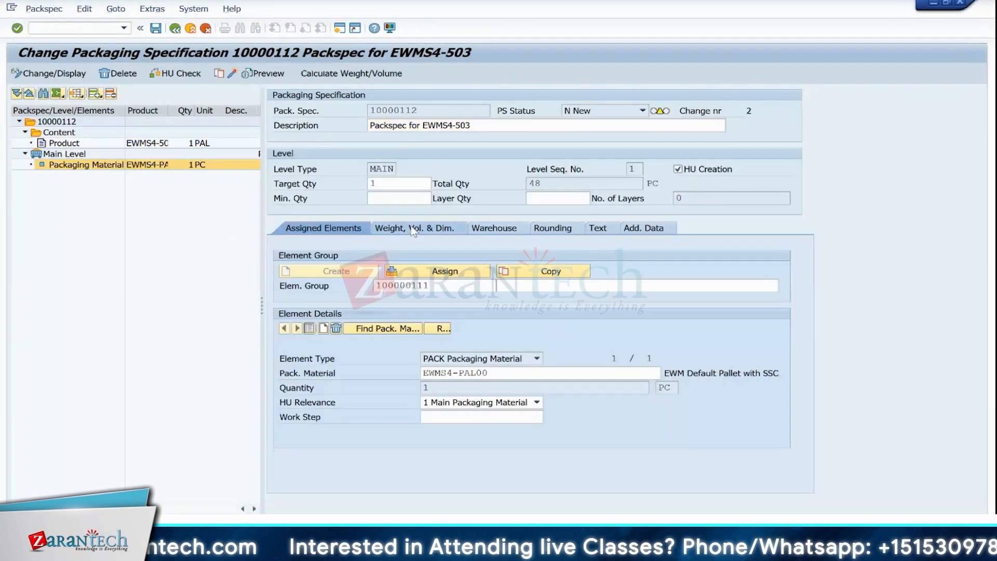
left_click(414, 231)
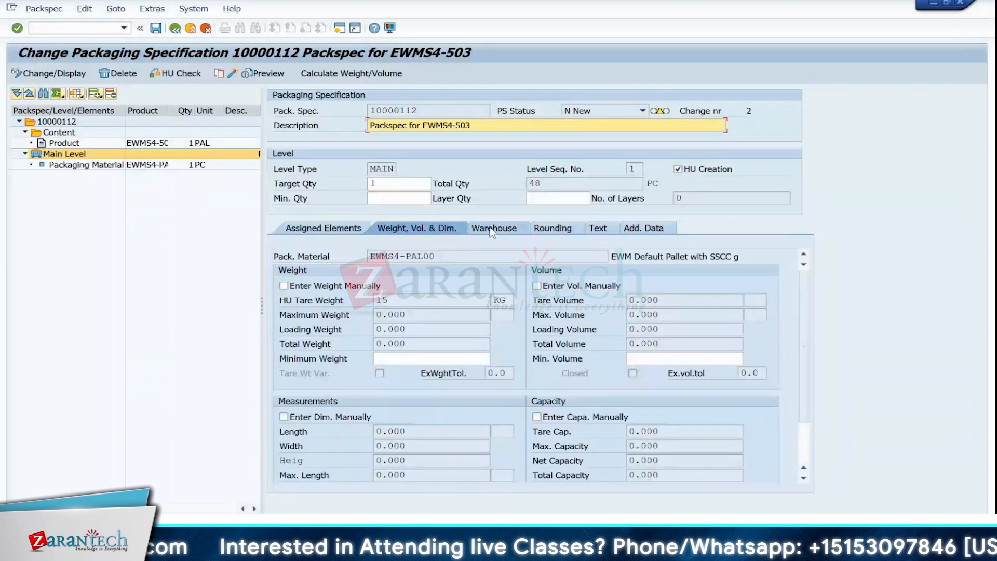
left_click(492, 230)
left_click(411, 271)
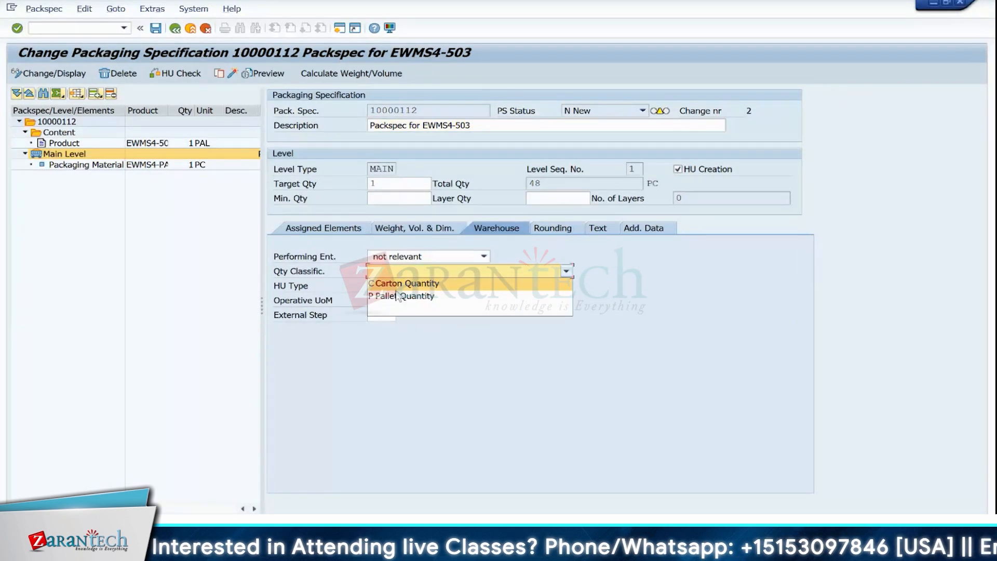
left_click(410, 296)
Check the main level's rounding and assigned elements, activate the packaging specification, and return to the overview.
left_click(552, 227)
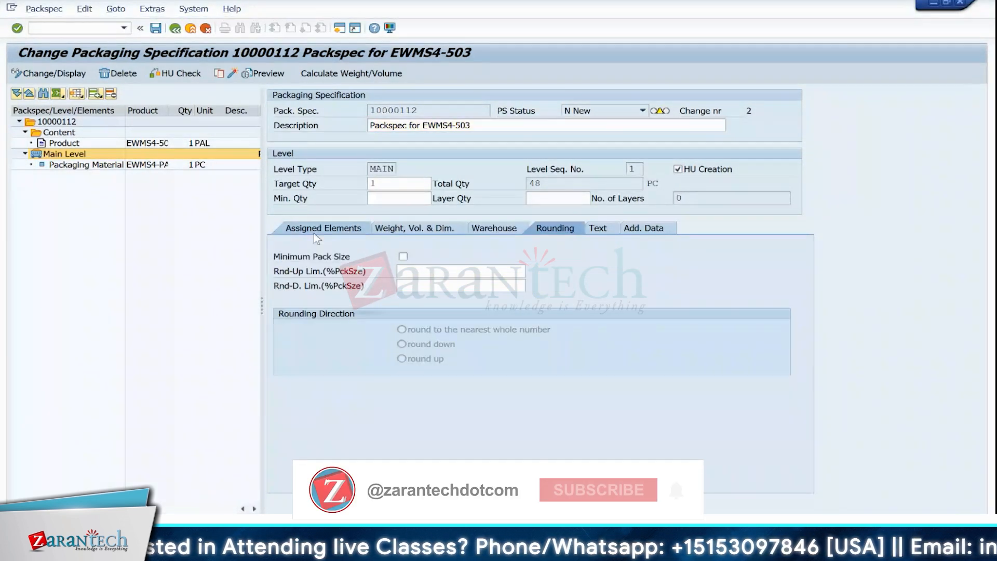
left_click(314, 229)
left_click(93, 165)
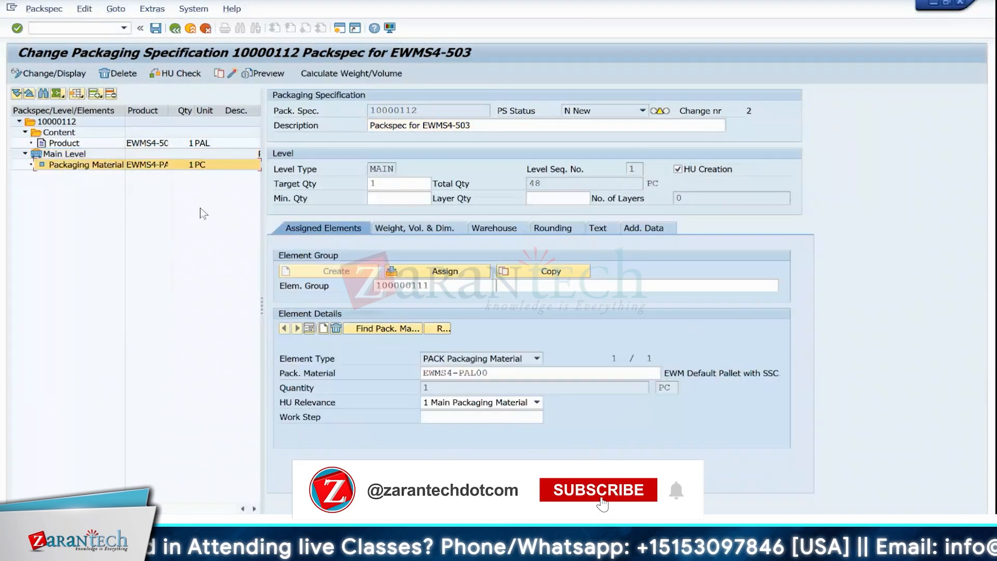
left_click(232, 76)
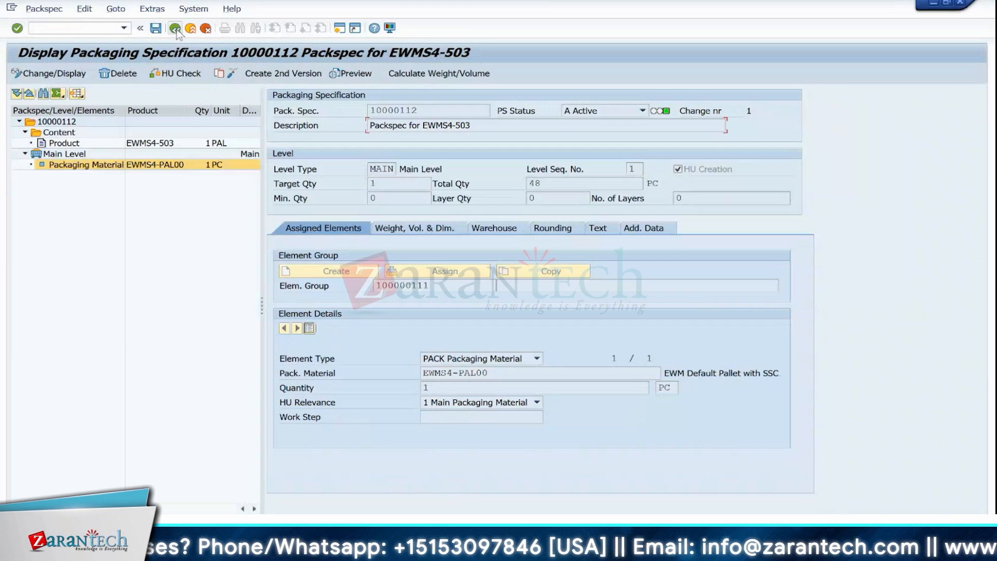
left_click(176, 29)
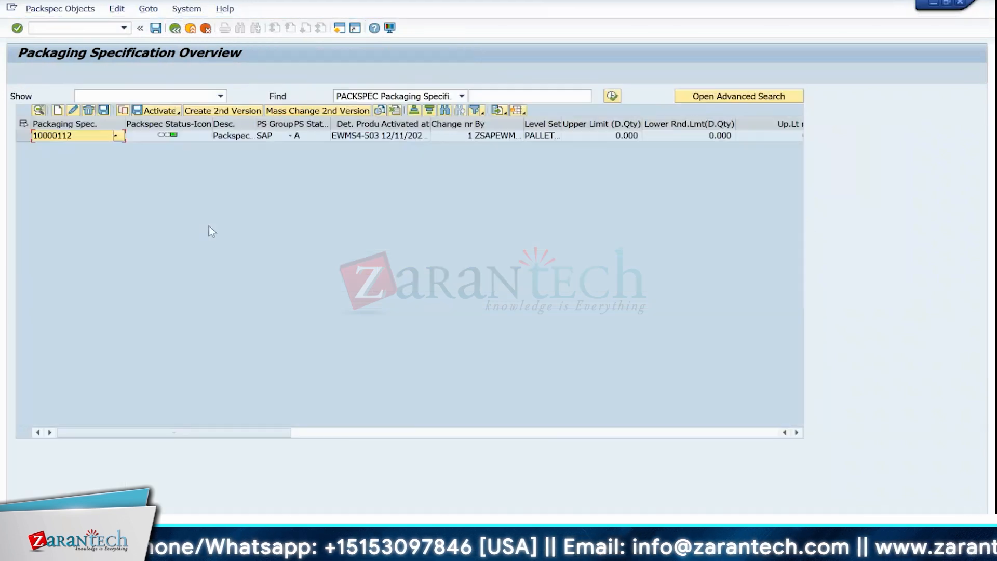
Reopen the EWMS4-503 packaging specification and examine its 0IBD determination record.
double_click(53, 135)
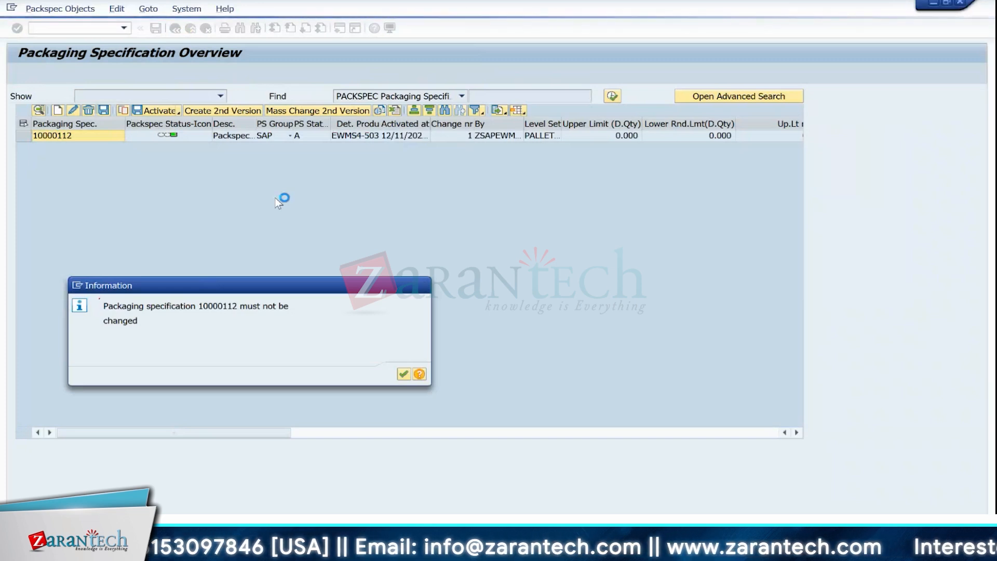
key("Return")
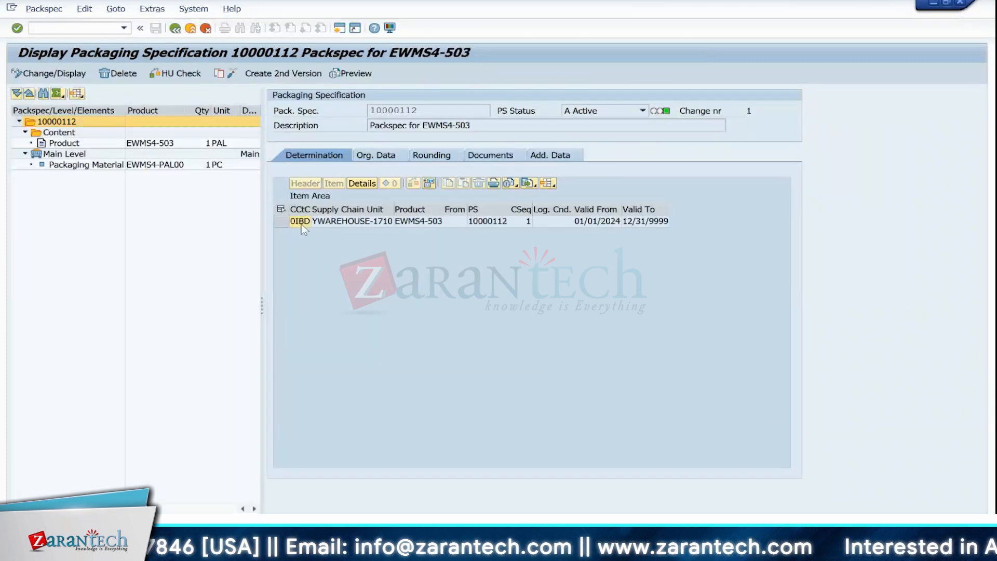
left_click(296, 222)
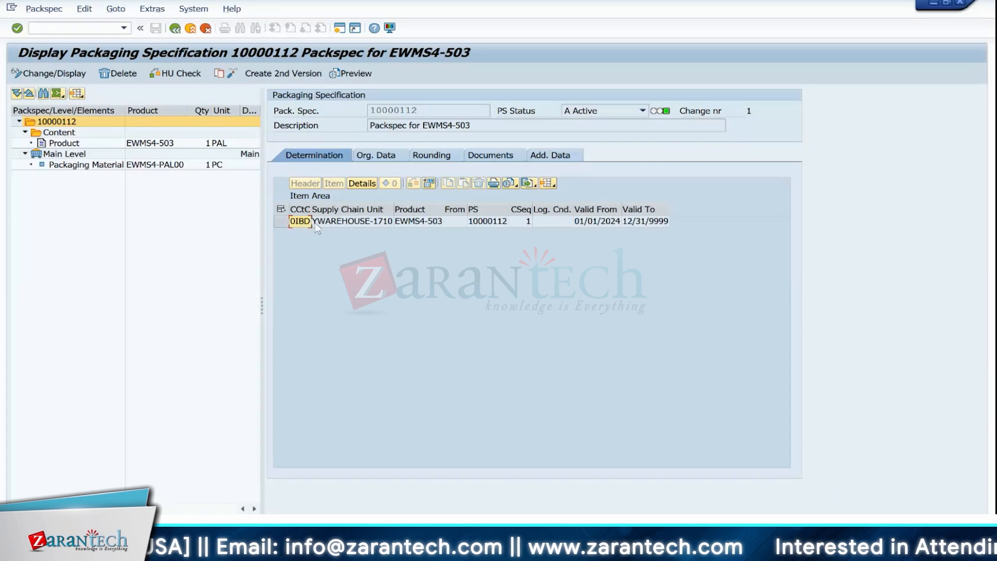
left_click(281, 221)
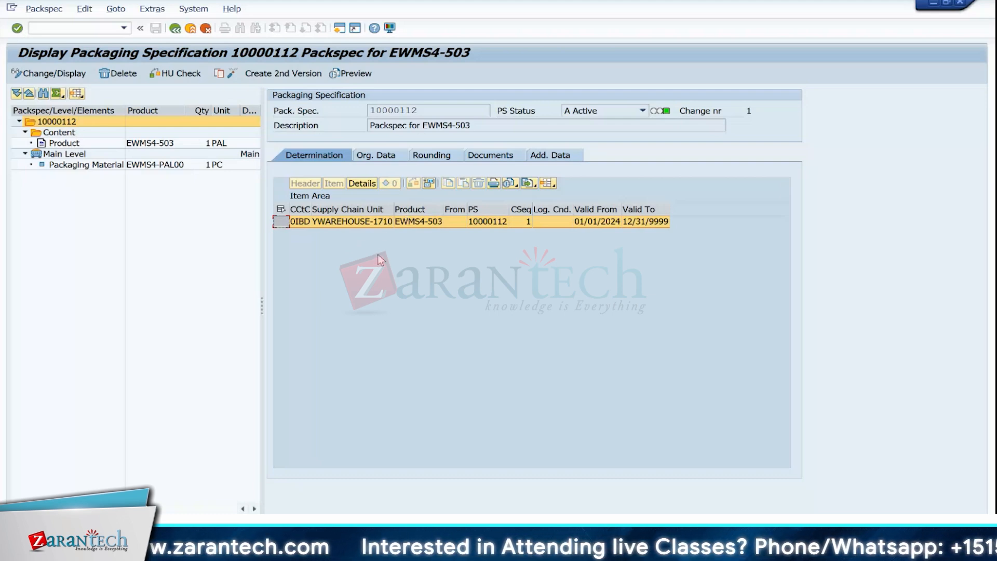
left_click(174, 28)
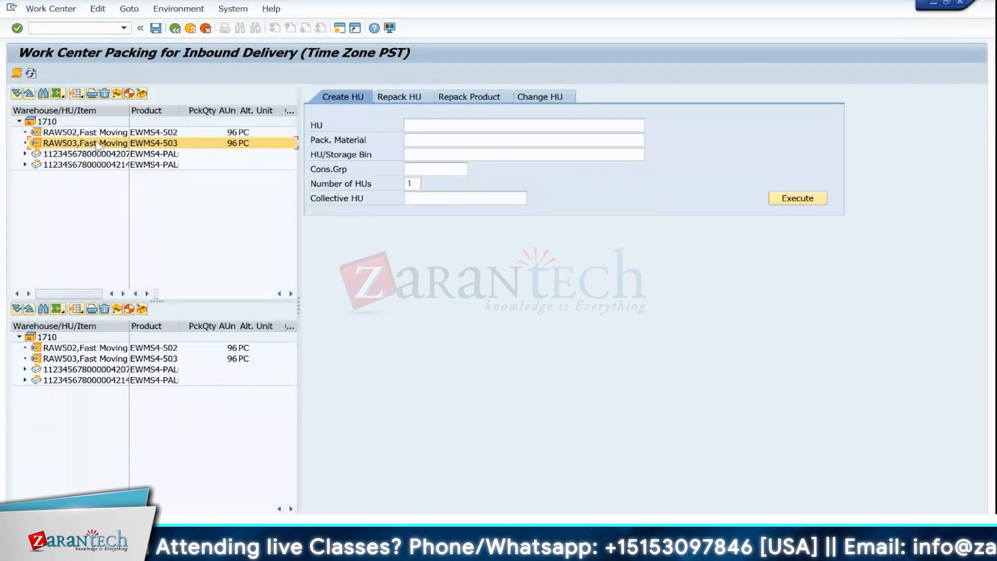
Pack the EWMS4-503 item automatically in the packing work center, save, and review the handling units in the inbound delivery.
left_click(130, 95)
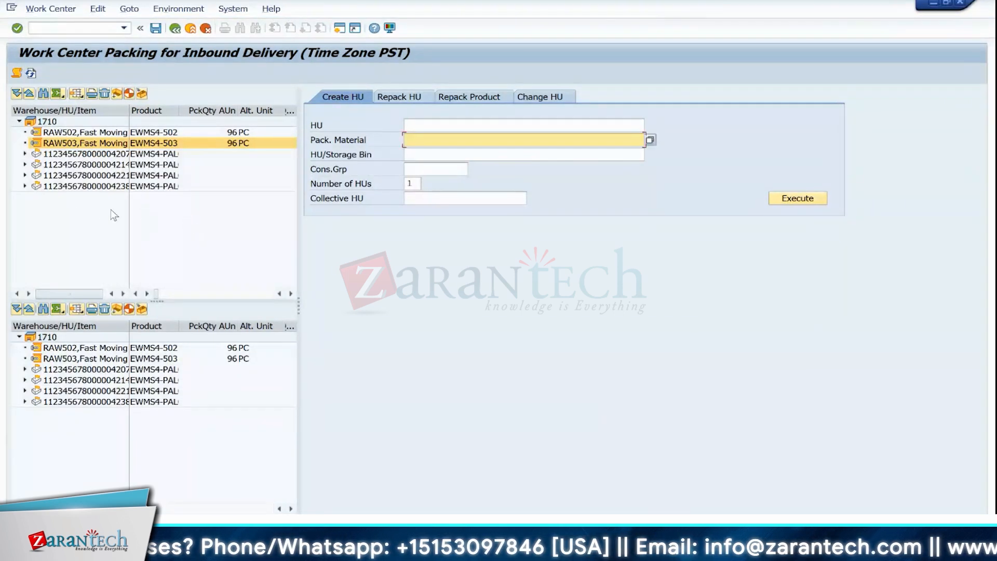
left_click(156, 28)
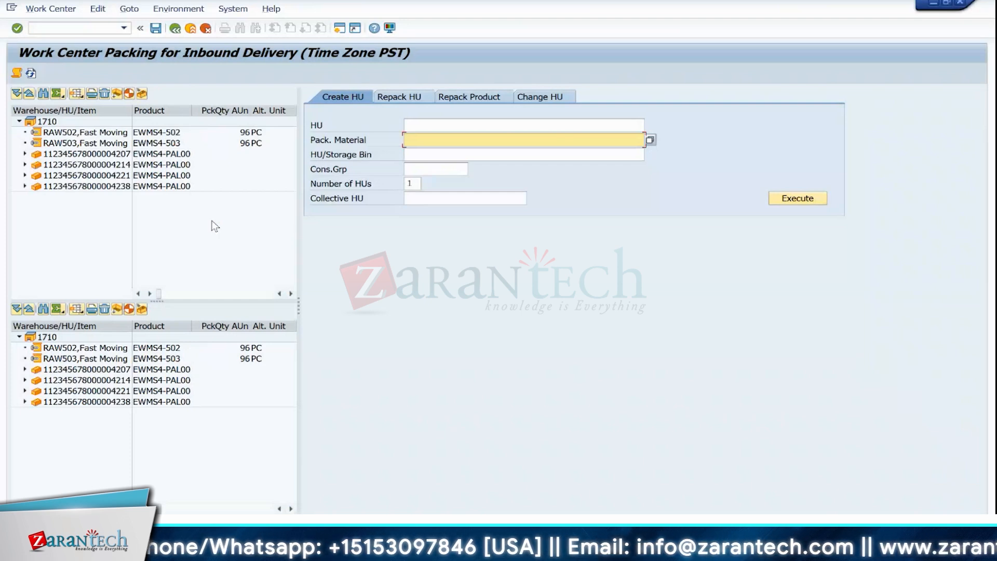
left_click(175, 29)
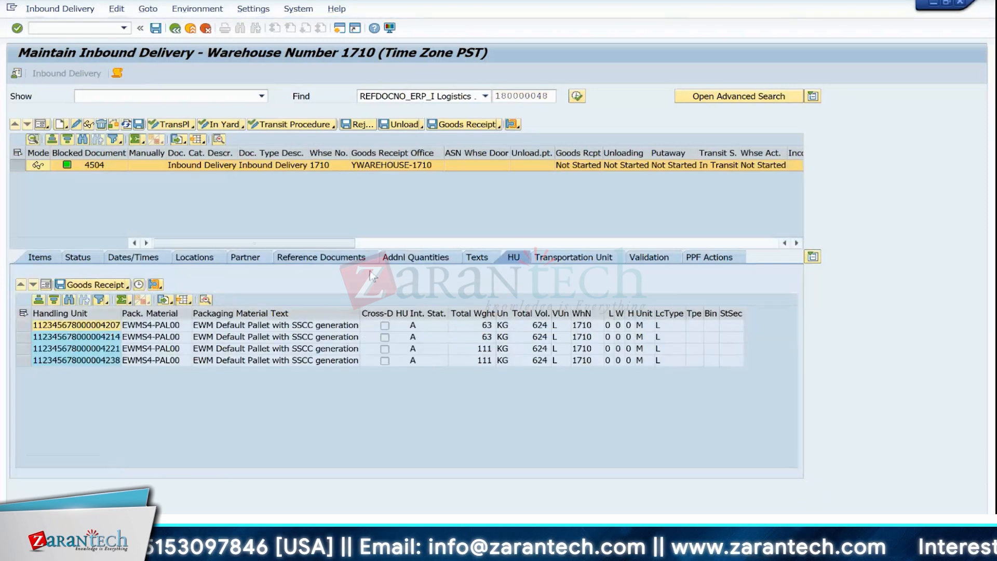
left_click(95, 314)
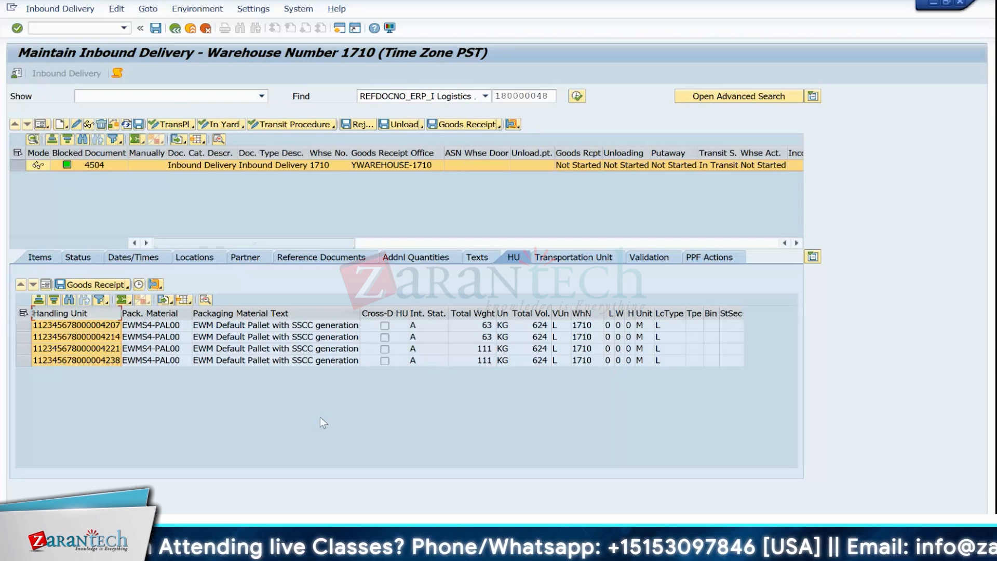
Start the Data Browser in a new session with /ose16 and open the selection screen for table NRIV.
left_click(58, 29)
type("/ose16")
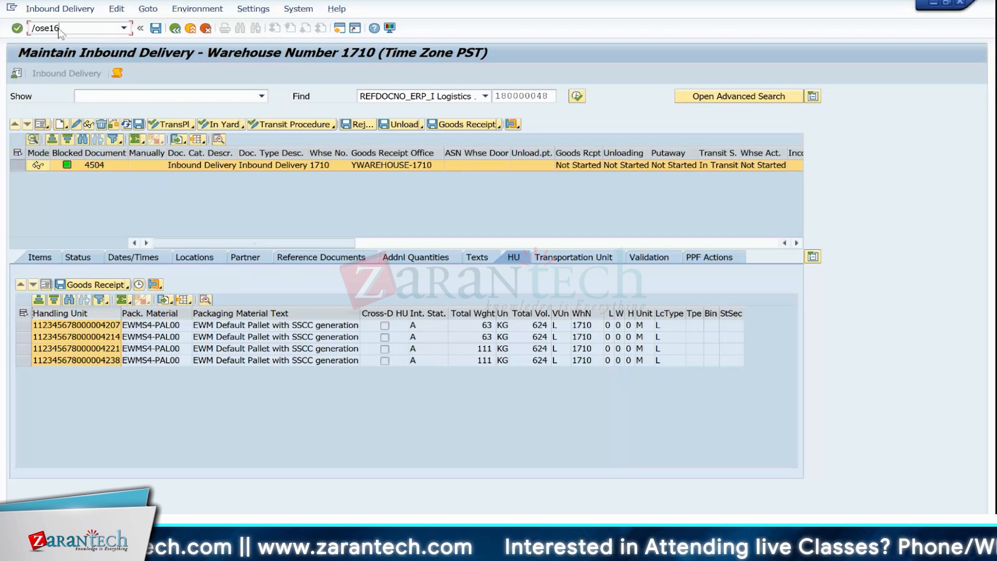
key("Return")
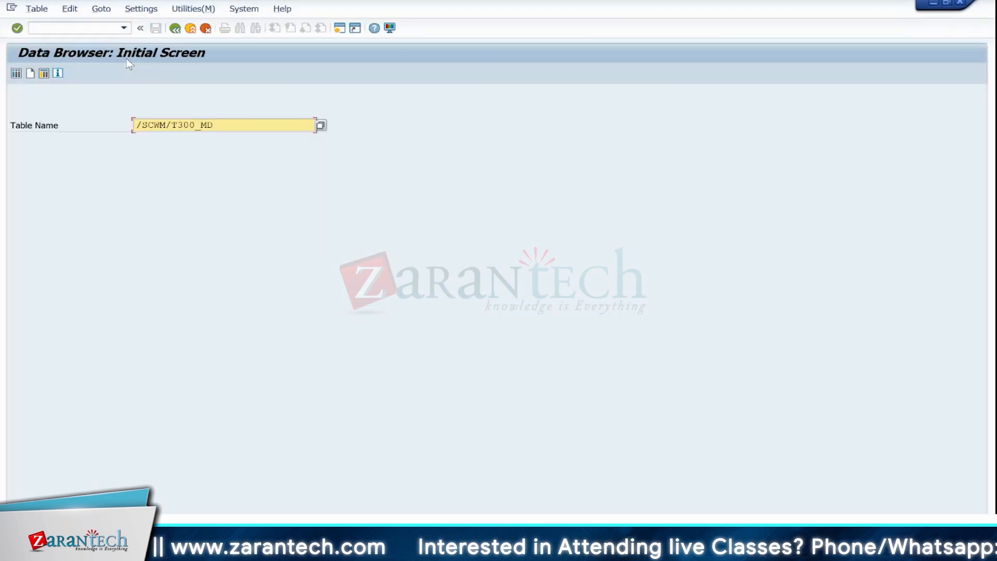
left_click(212, 125)
key("BackSpace")
key("BackSpace")
key("BackSpace")
key("BackSpace")
key("BackSpace")
key("BackSpace")
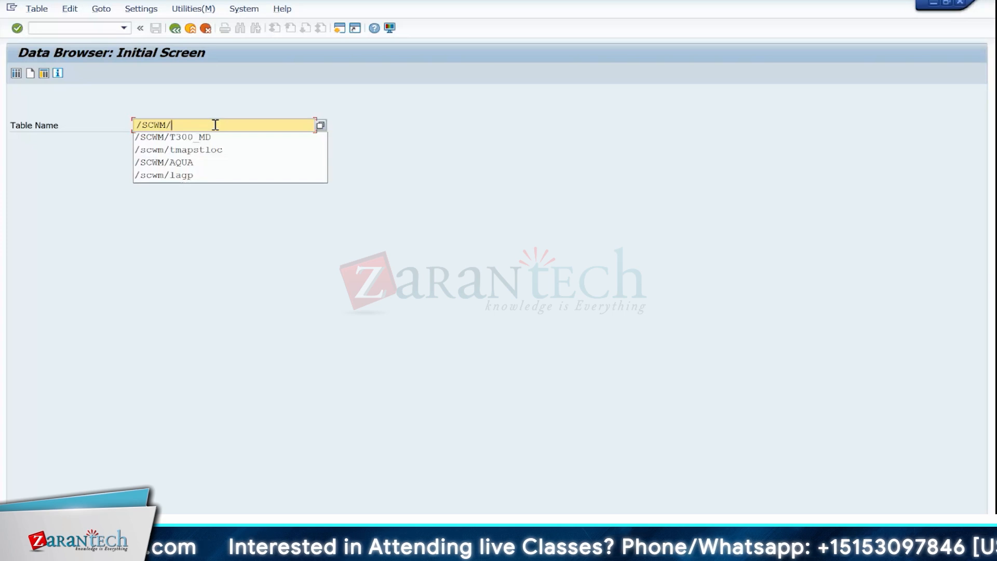
key("BackSpace")
key("BackSpace")
key("BackSpace")
key("BackSpace")
key("BackSpace")
key("BackSpace")
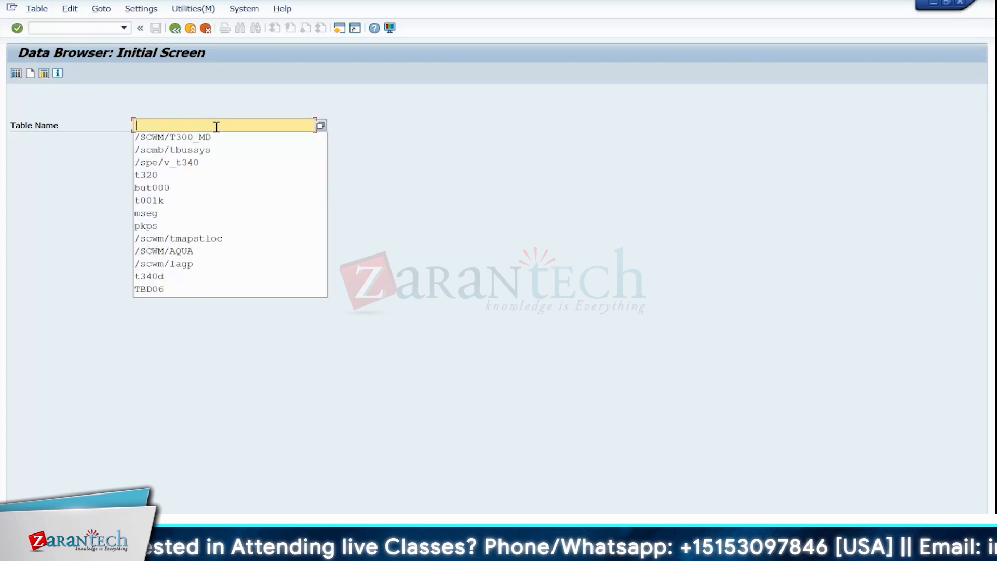
key("Down")
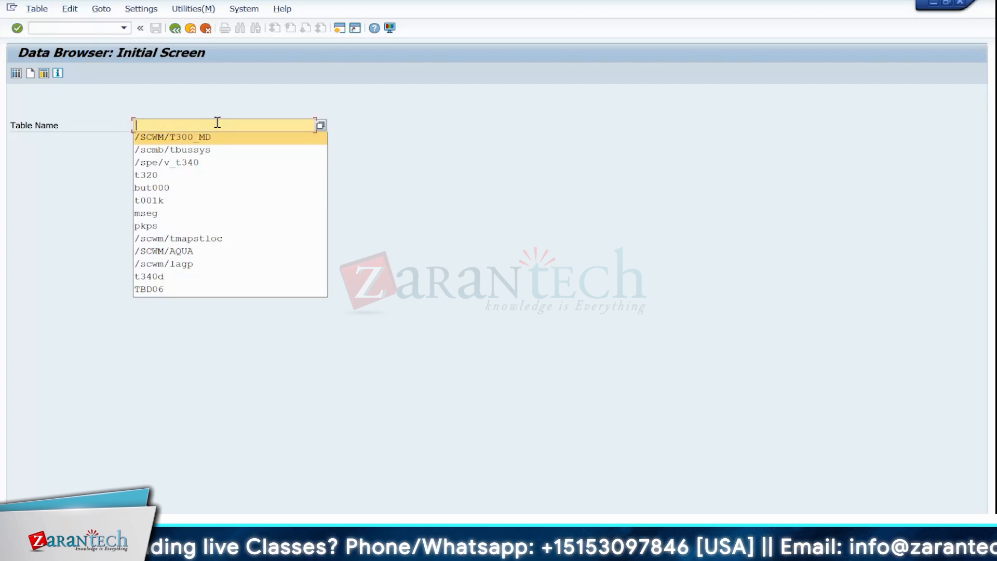
type("nriv")
key("Return")
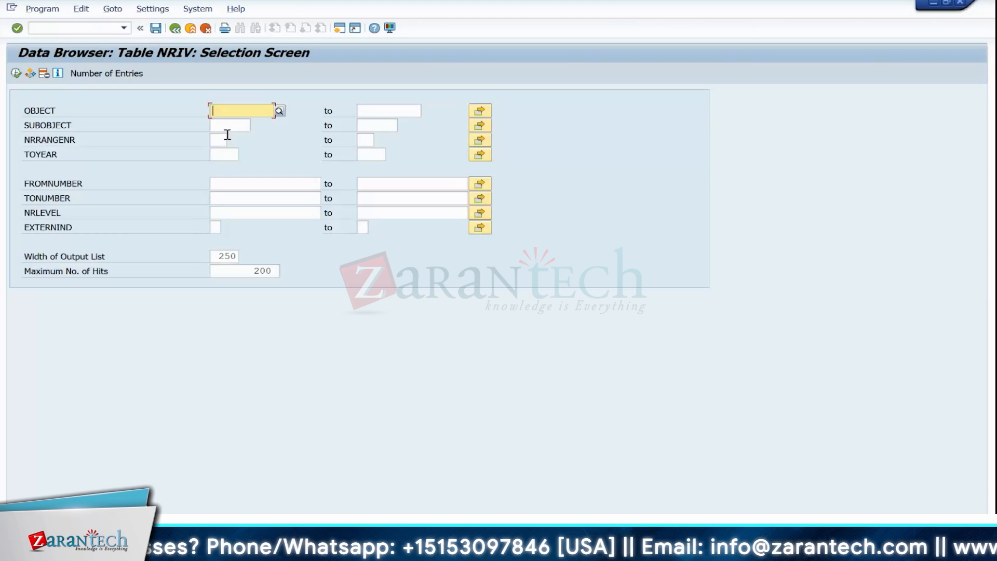
Show descriptive field labels instead of technical field names on the NRIV selection screen.
left_click(224, 128)
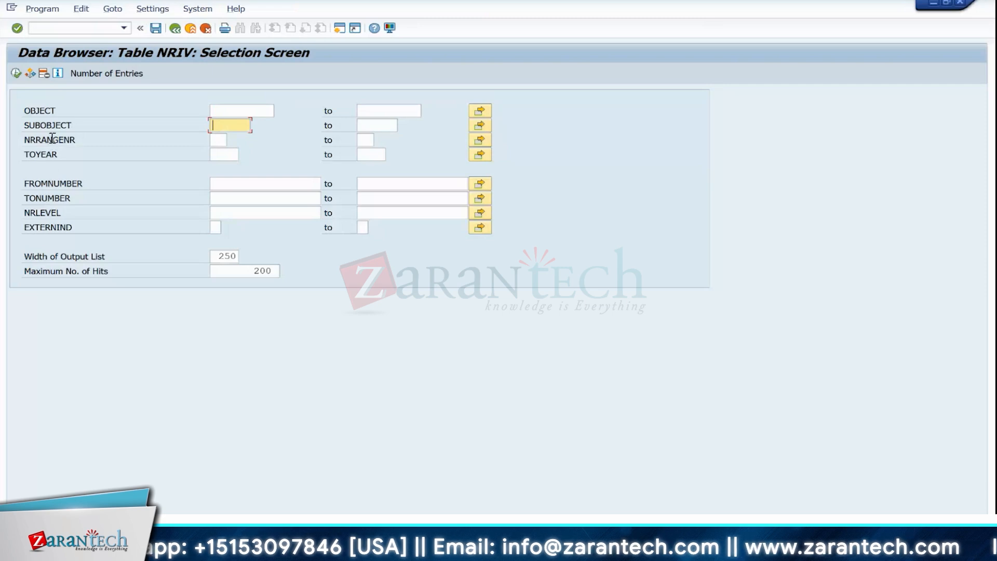
left_click(154, 9)
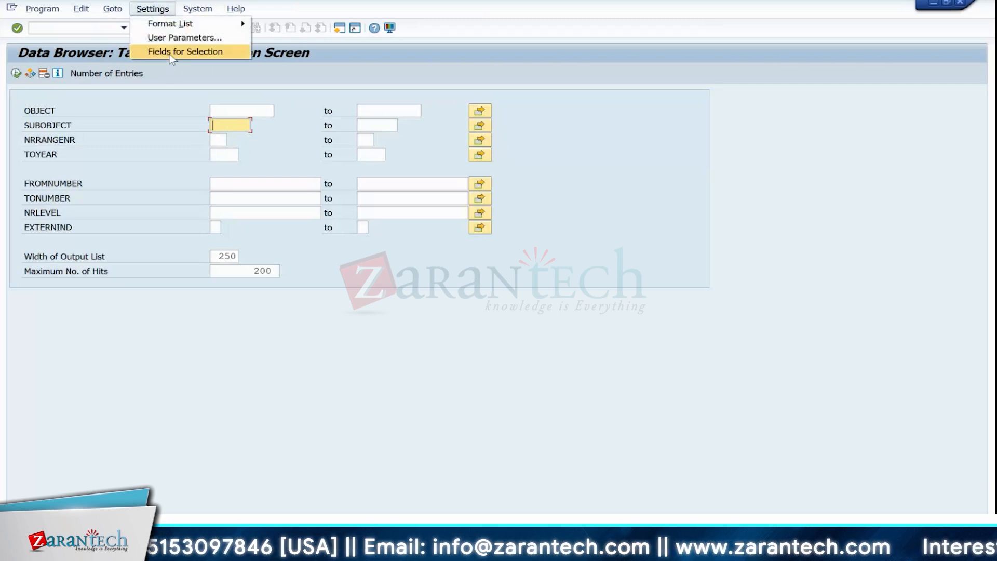
left_click(169, 52)
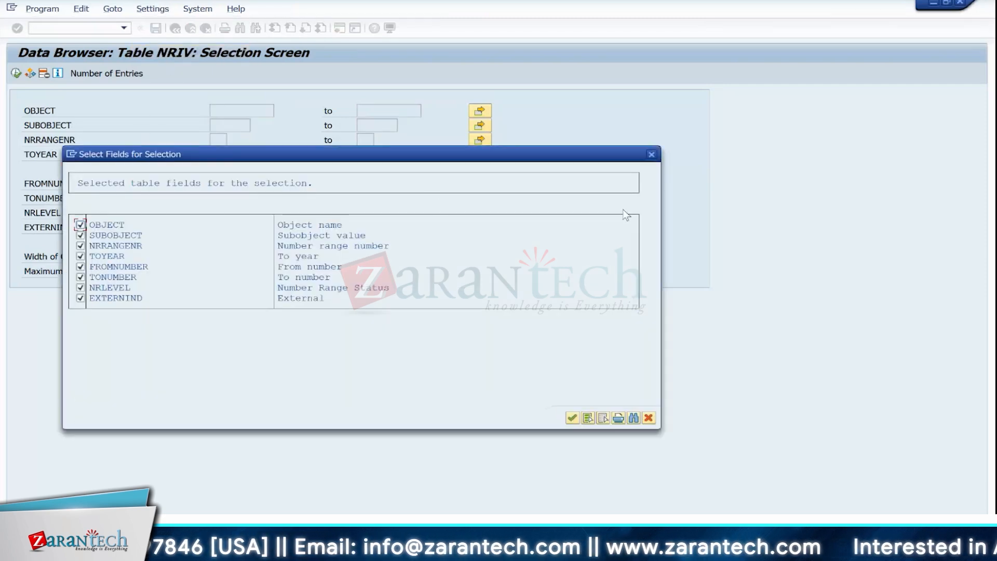
left_click(652, 155)
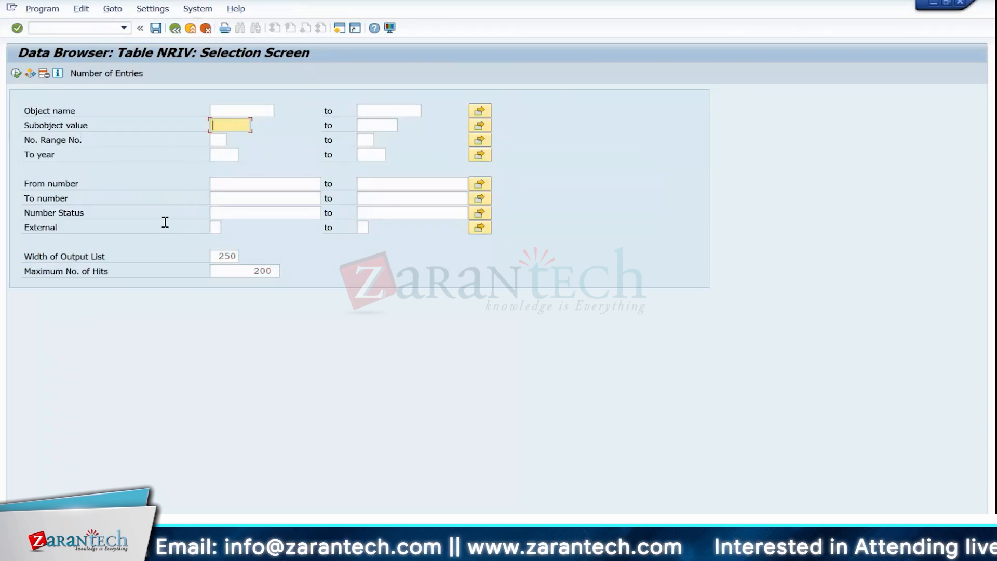
List the NRIV table entries for subobject value 1710, and return to the selection criteria.
type("1710")
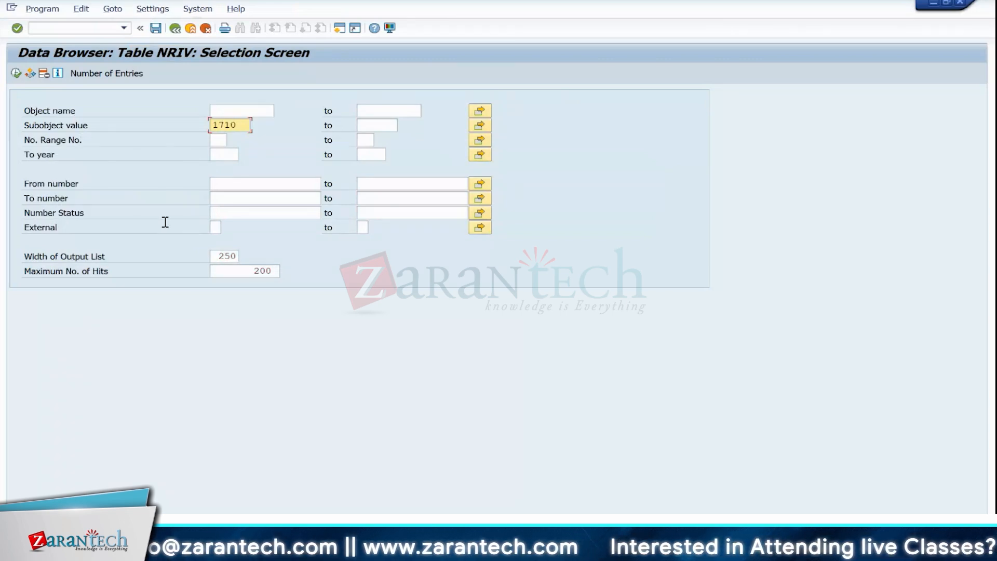
key("F8")
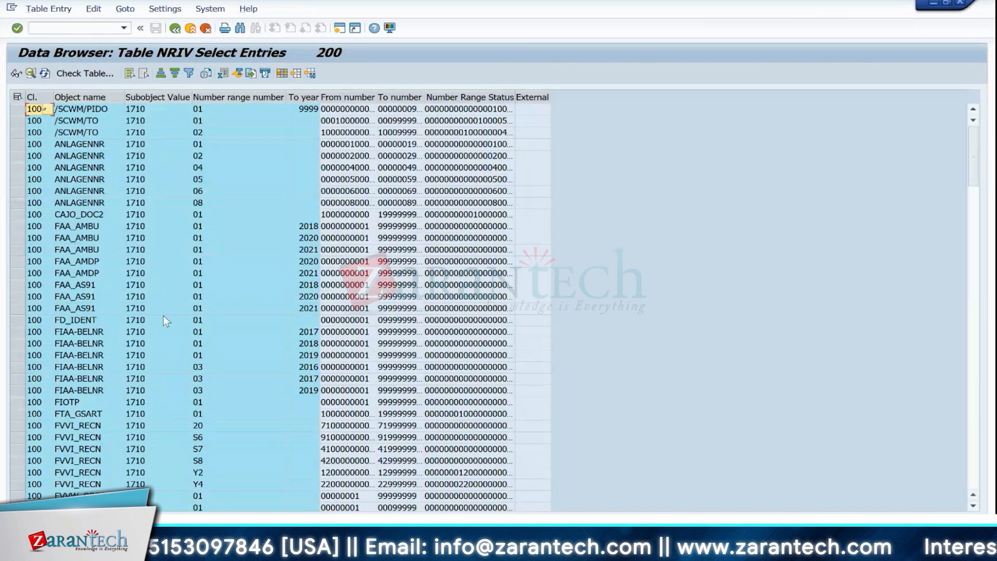
key("F3")
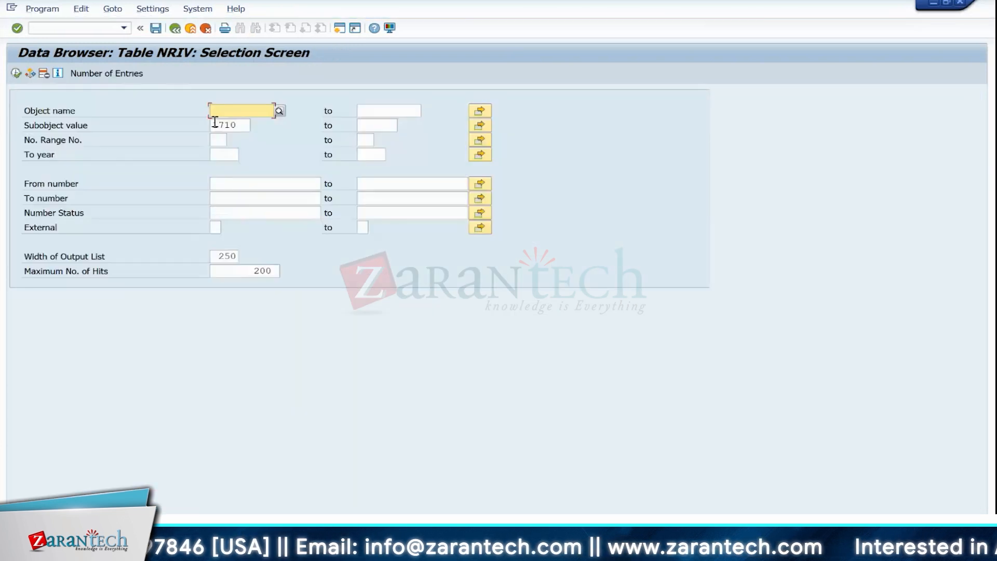
Restrict the NRIV selection to object names matching /SCWM/* for subobject value 1710 and list the entries.
type("/SCWM/")
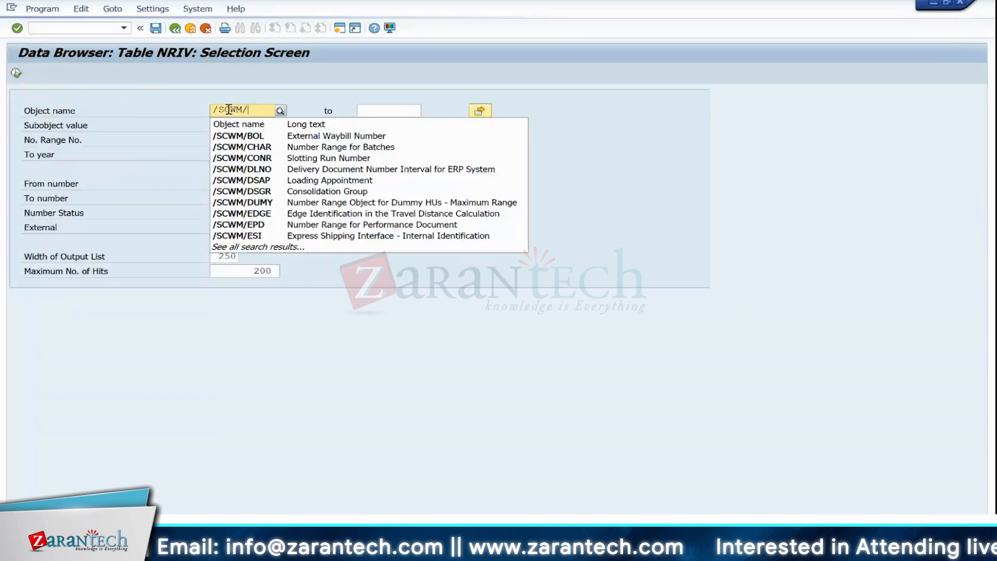
type("*")
left_click(148, 108)
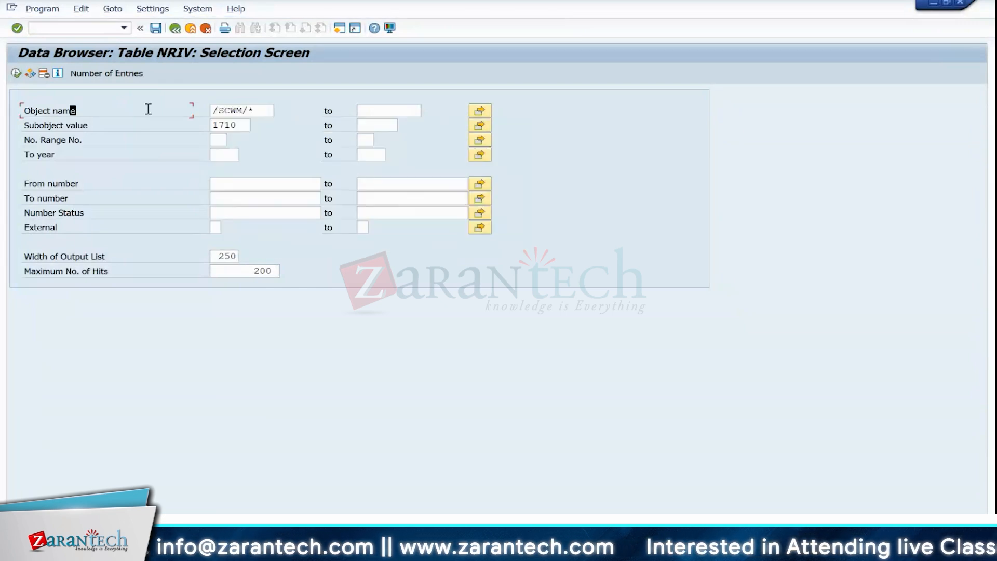
left_click(255, 110)
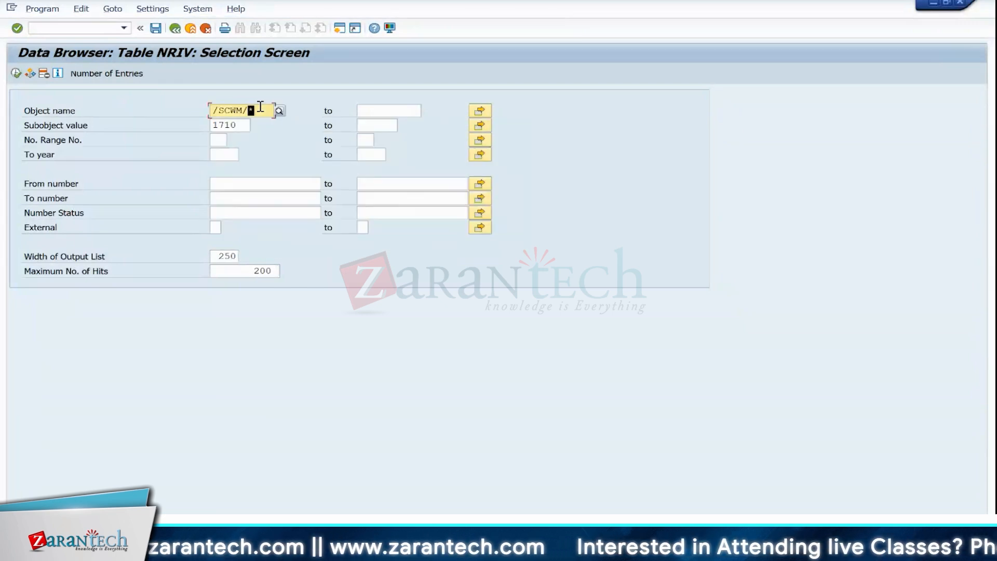
key("F8")
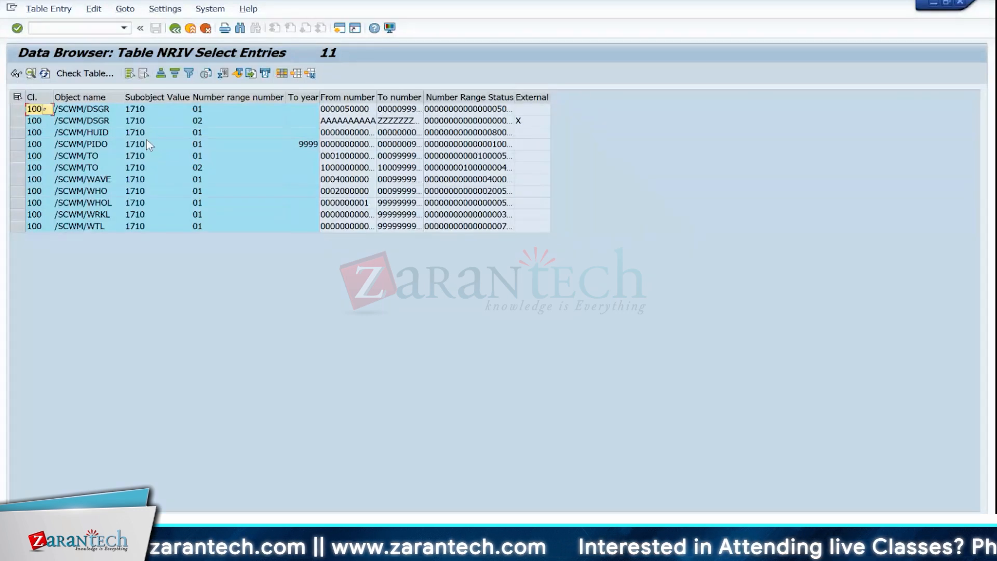
Rerun the NRIV selection with the same object name and subobject criteria, and select the /SCWM/HUID object name in the results.
left_click(175, 29)
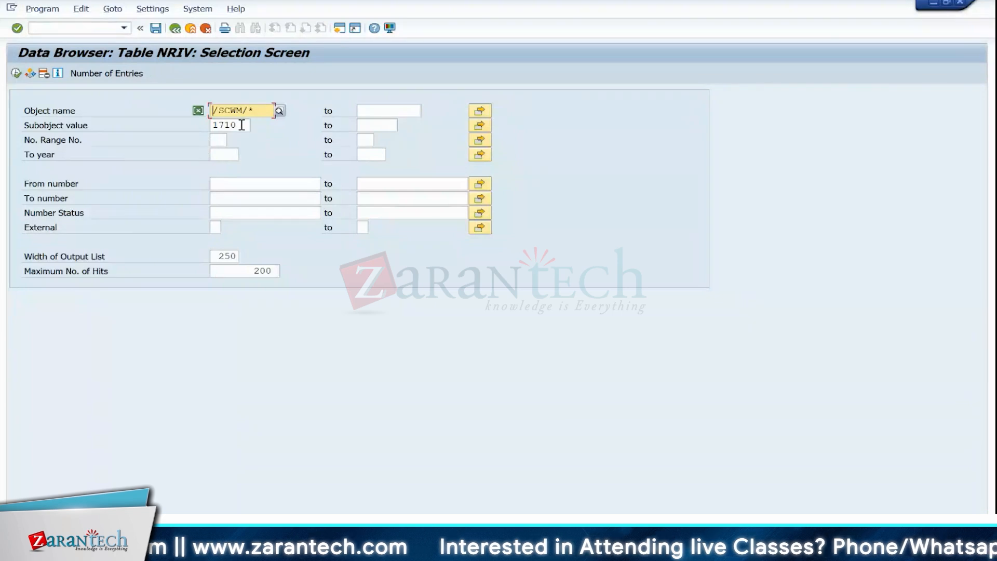
left_click(242, 125)
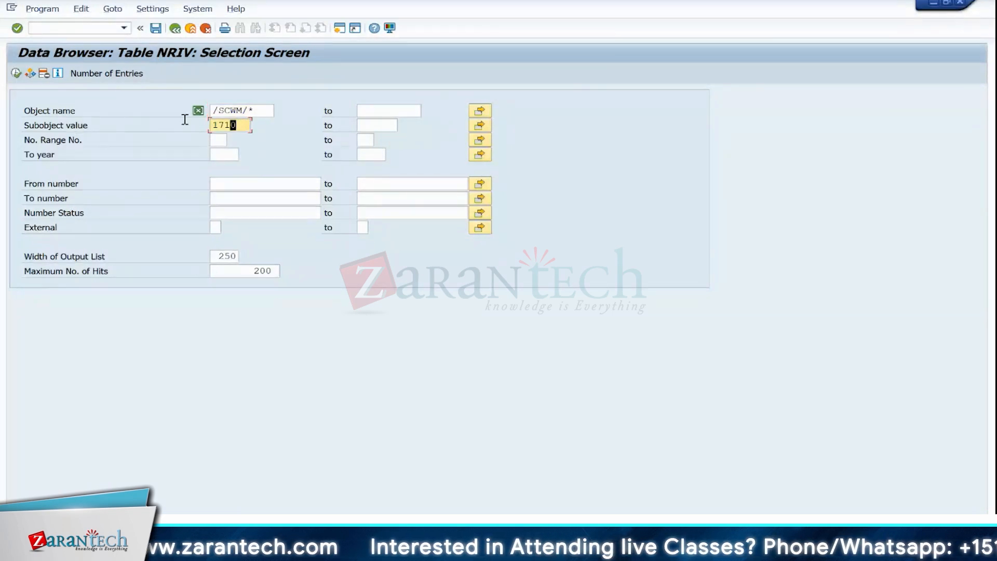
left_click(259, 111)
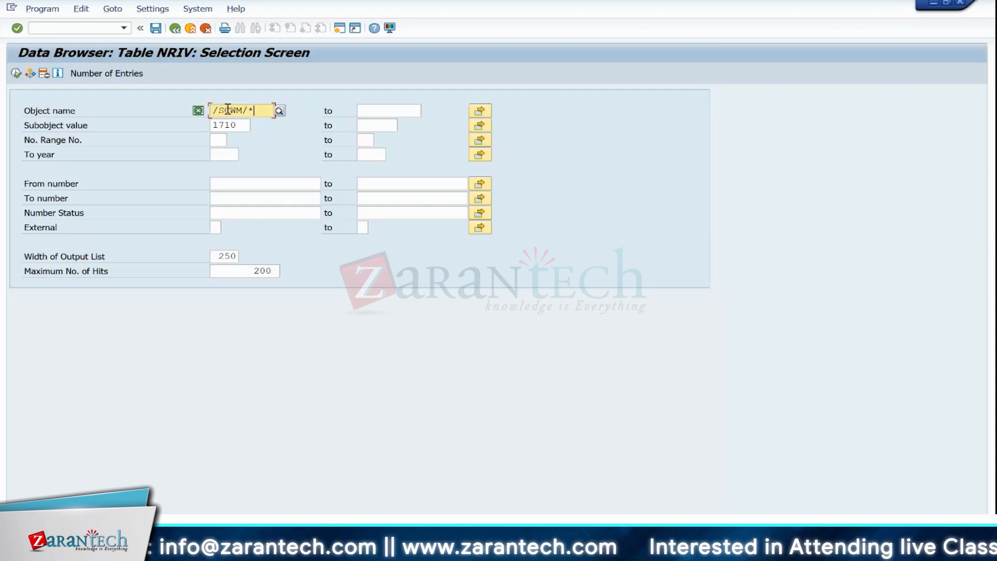
left_click(16, 73)
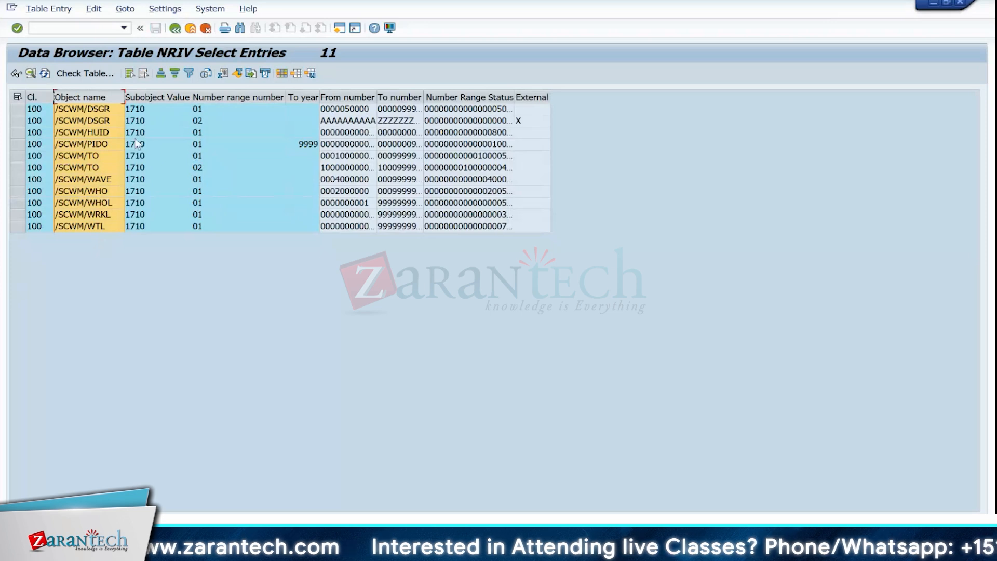
left_click(18, 132)
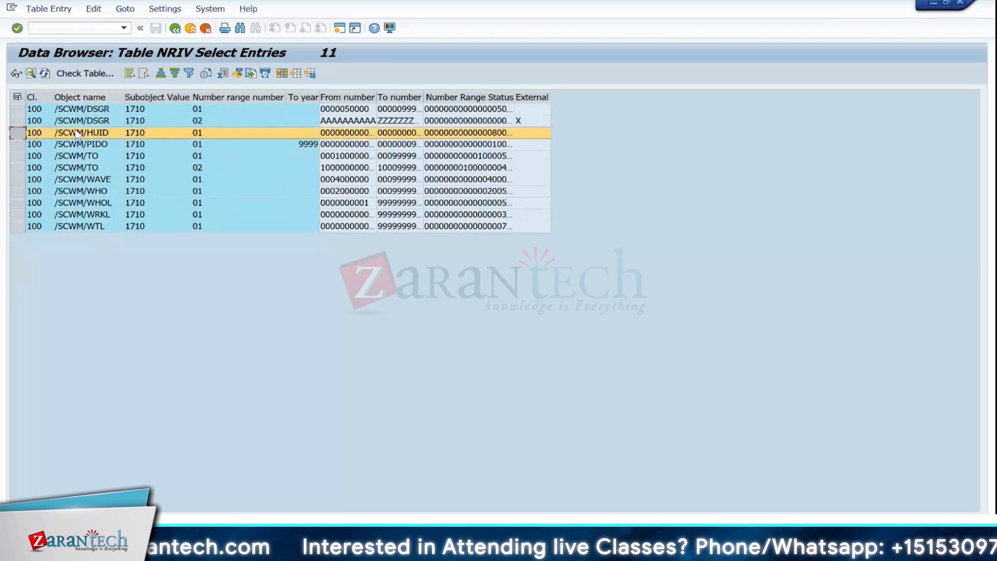
left_click(103, 134)
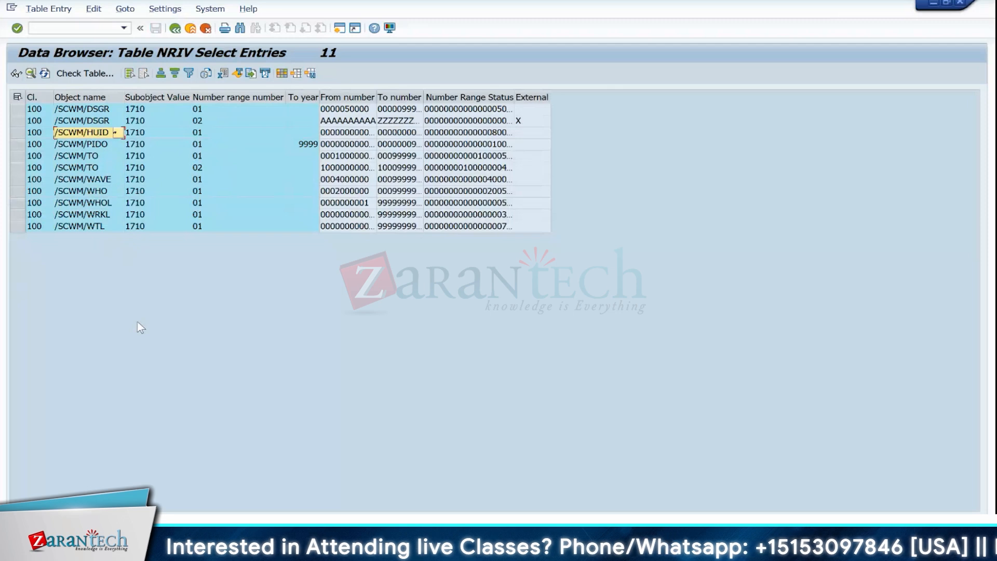
Open Number Range Object Maintenance for /SCWM/HUID and display the number range intervals for warehouse number 1710.
left_click(84, 23)
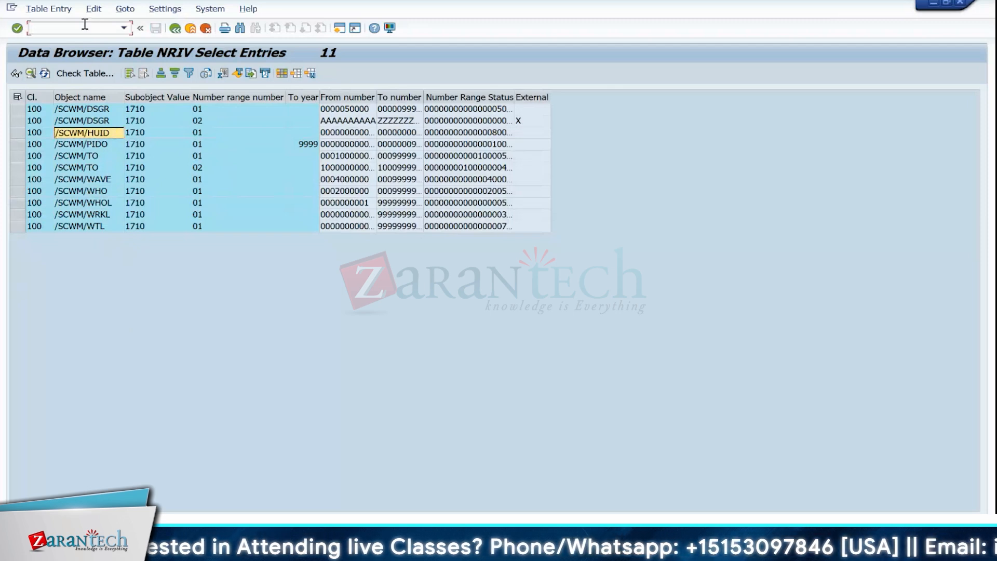
type("/n")
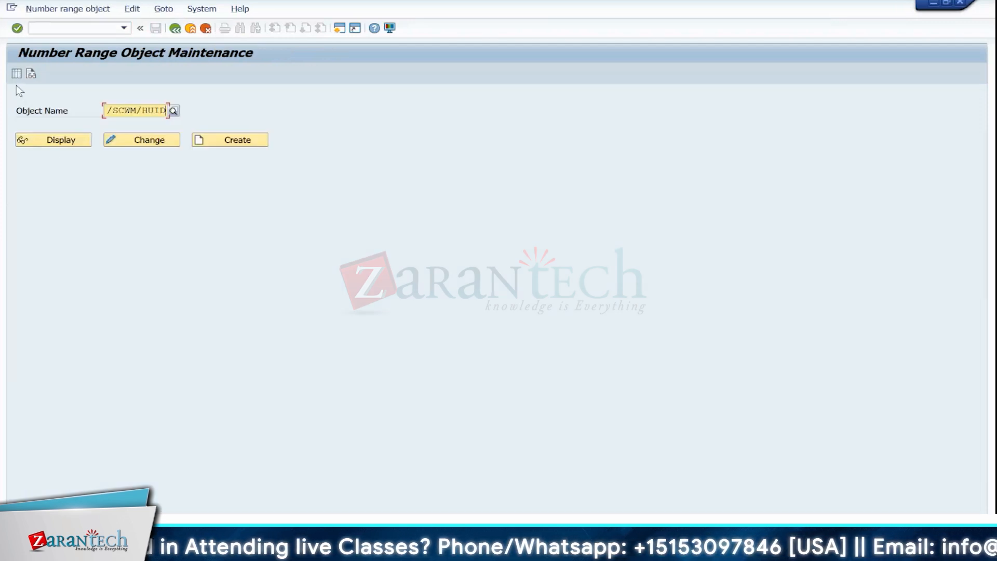
left_click(32, 73)
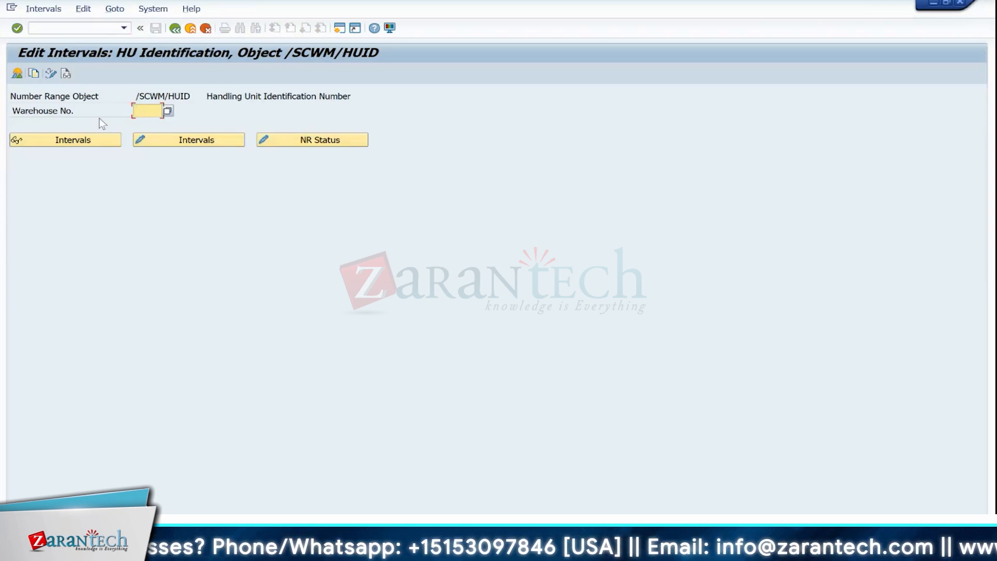
type("1710")
left_click(65, 140)
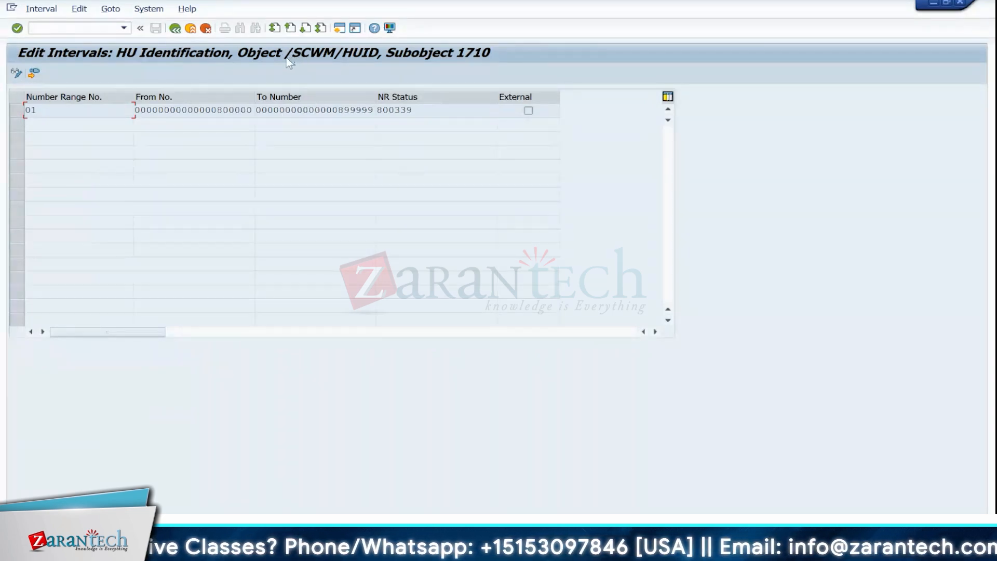
Leave the number range display, widen the Handling Unit column of inbound delivery 4504, and select its goods receipt office value.
left_click(176, 29)
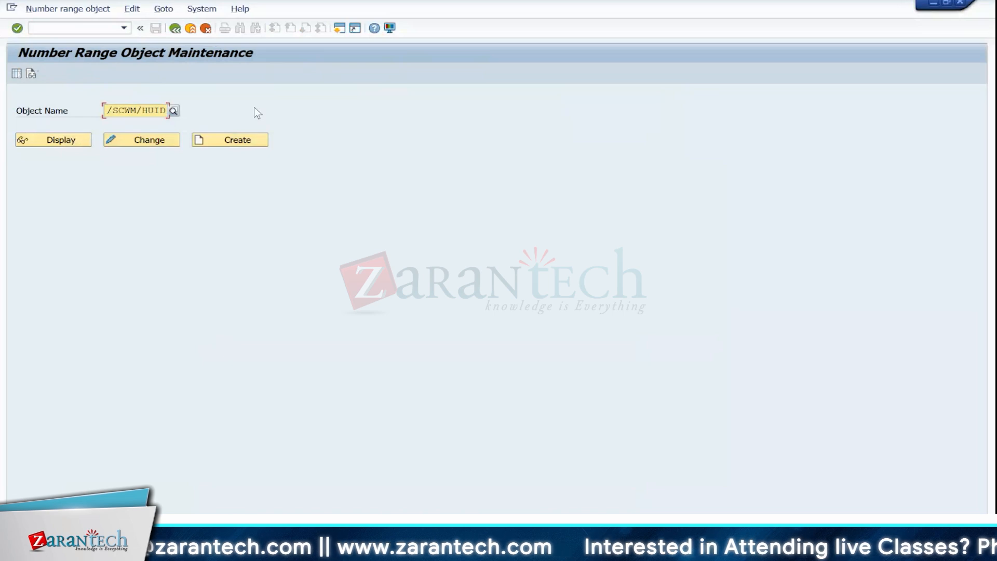
left_click(174, 30)
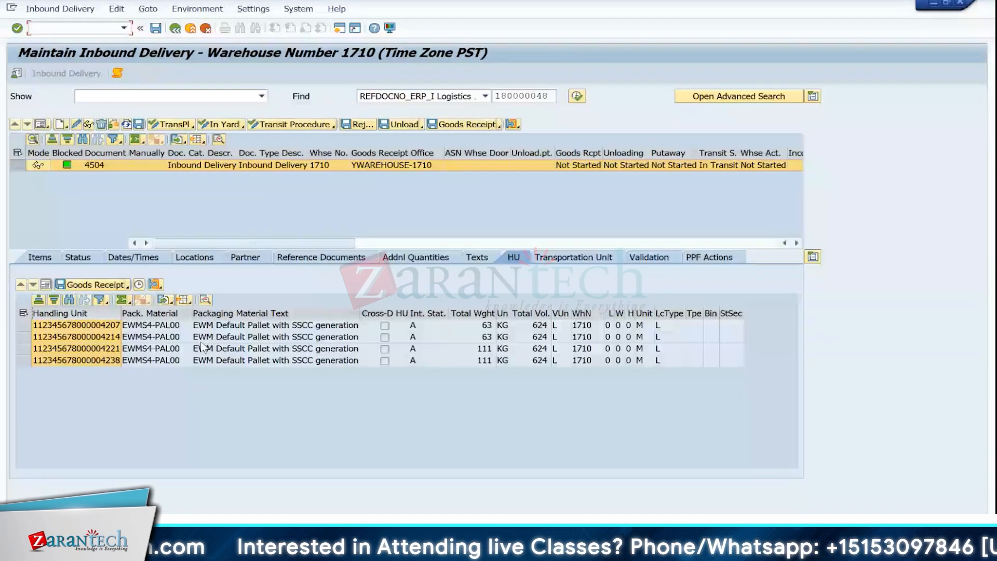
mouse_move(121, 313)
left_mouse_down()
mouse_move(156, 315)
mouse_move(134, 307)
left_mouse_up()
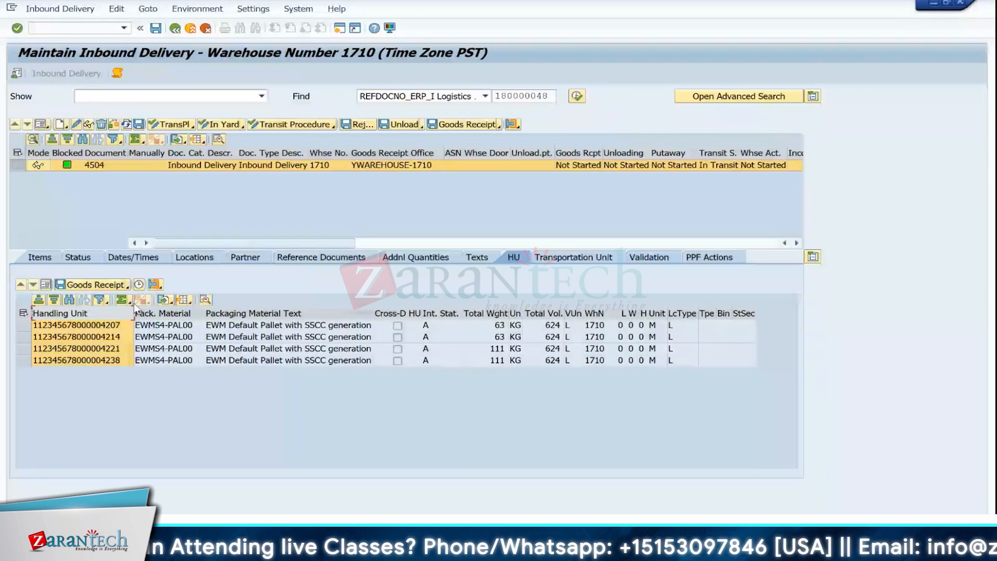
left_click(372, 164)
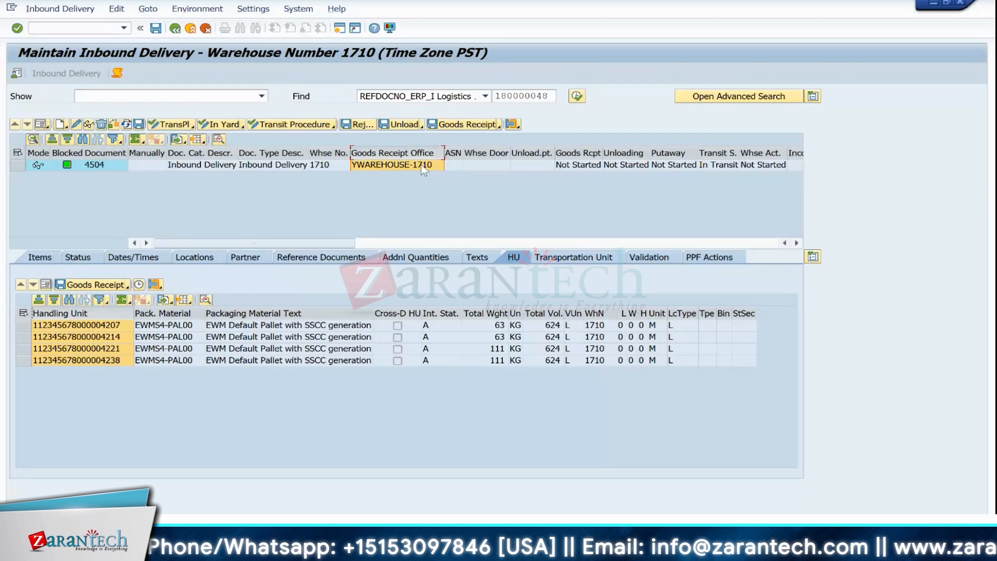
left_click(386, 165)
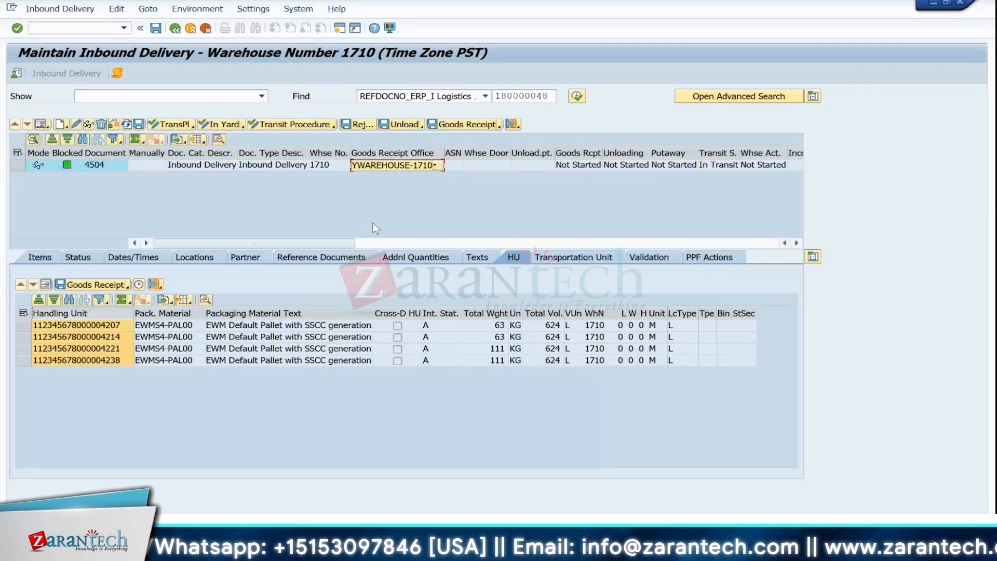
Open the supply chain unit transaction /SCMB/SCUMAIN in a new session and view its system and transaction details.
left_click(78, 25)
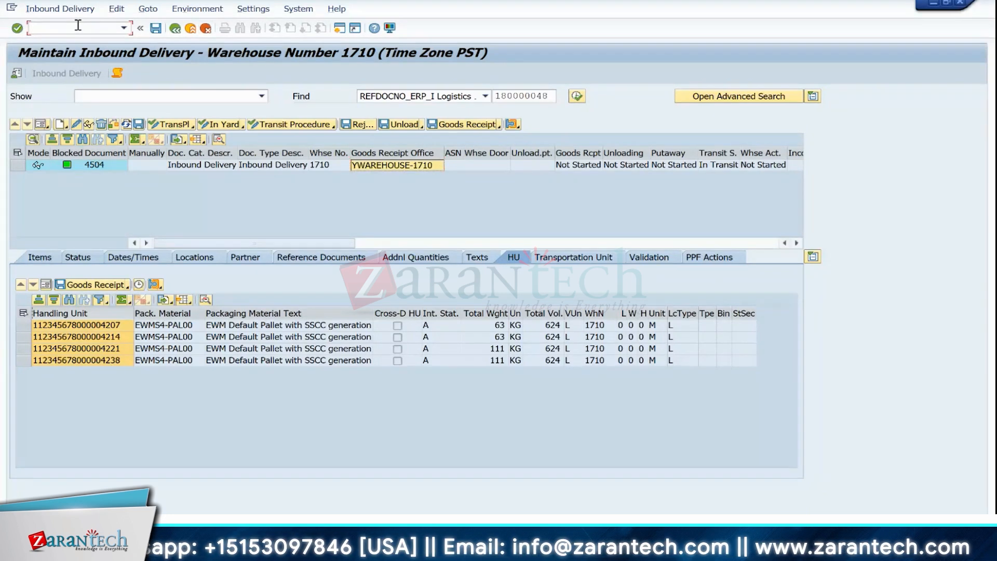
type("/O/")
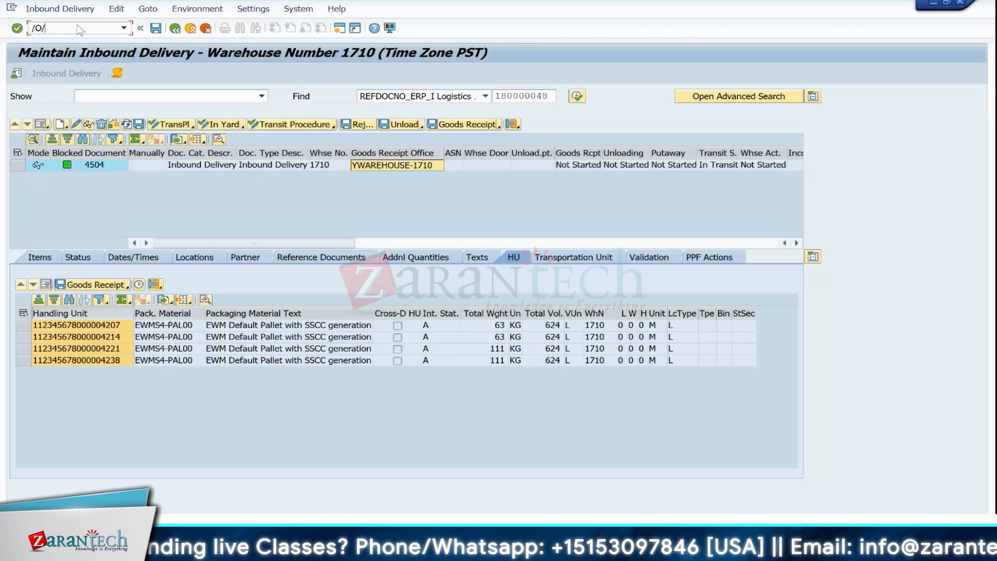
type("SCMB/")
key("Return")
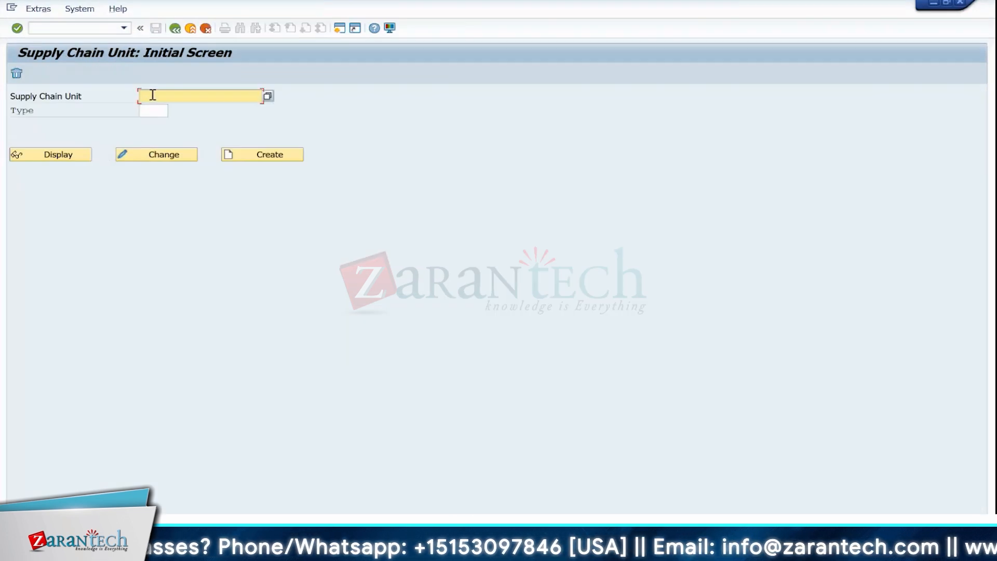
left_click(893, 537)
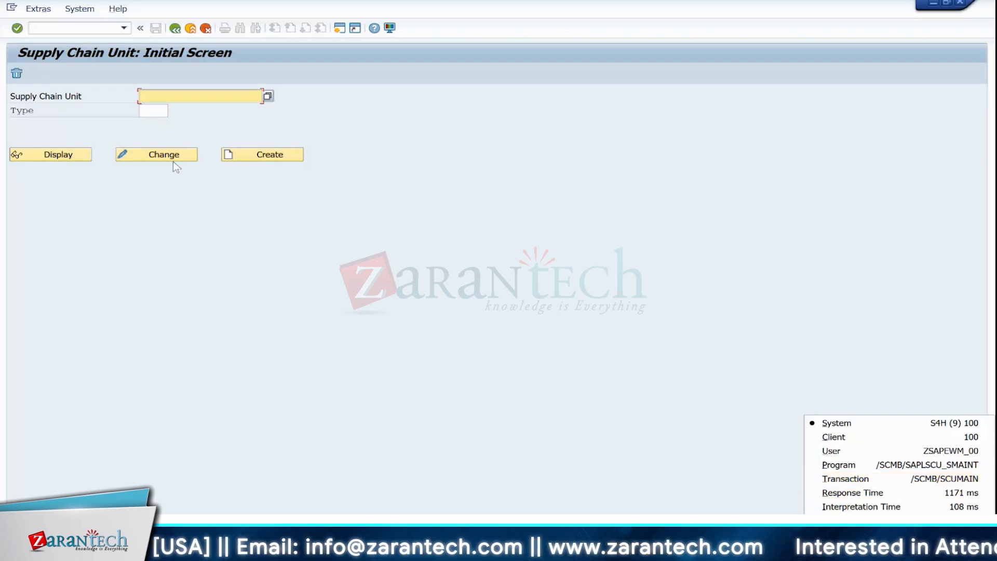
left_click(170, 97)
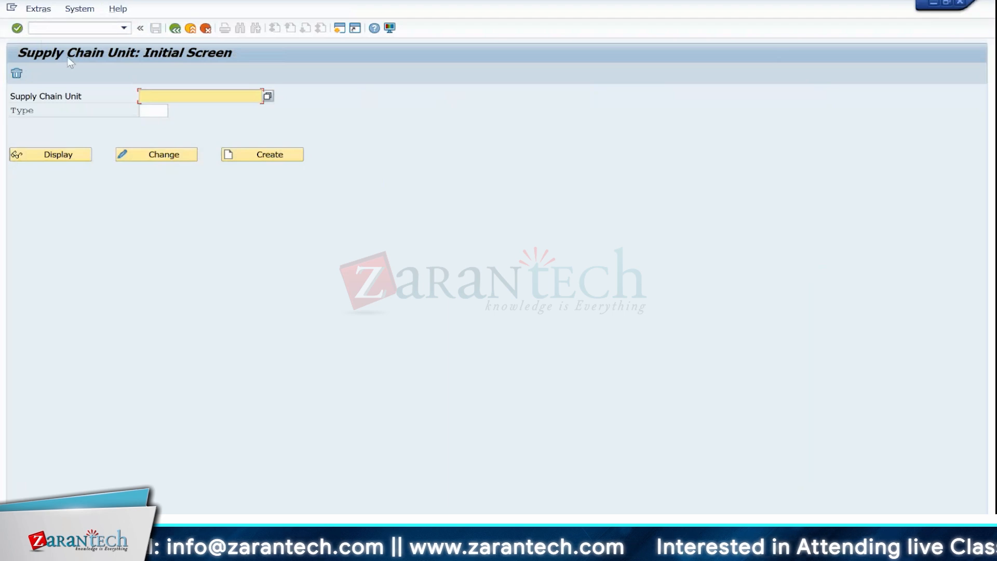
Enter YWAREHOUSE-1710 as the supply chain unit and look through the available supply chain unit types without choosing one.
left_click(149, 96)
type("YWAREHOUSE-1710")
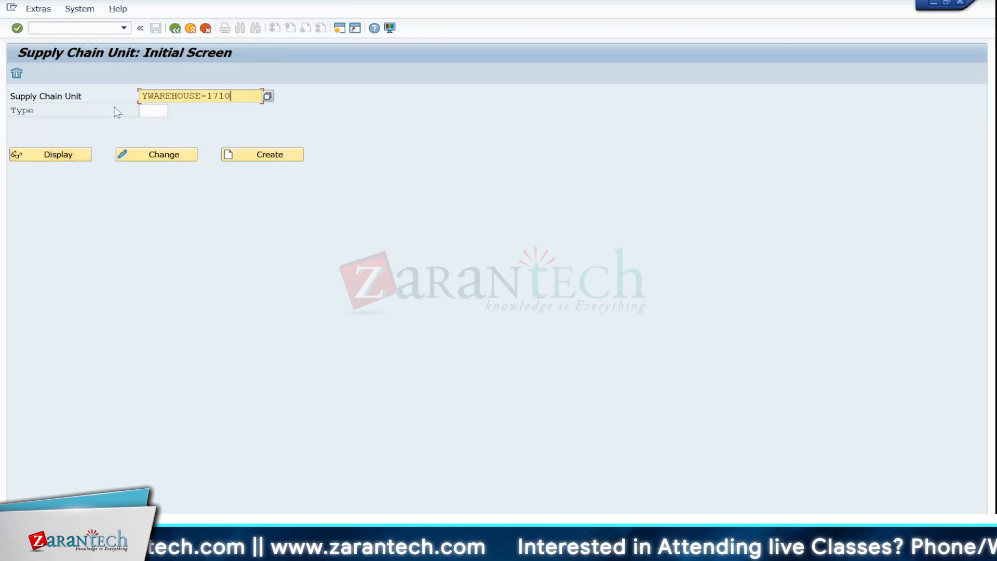
left_click(153, 111)
left_click(171, 111)
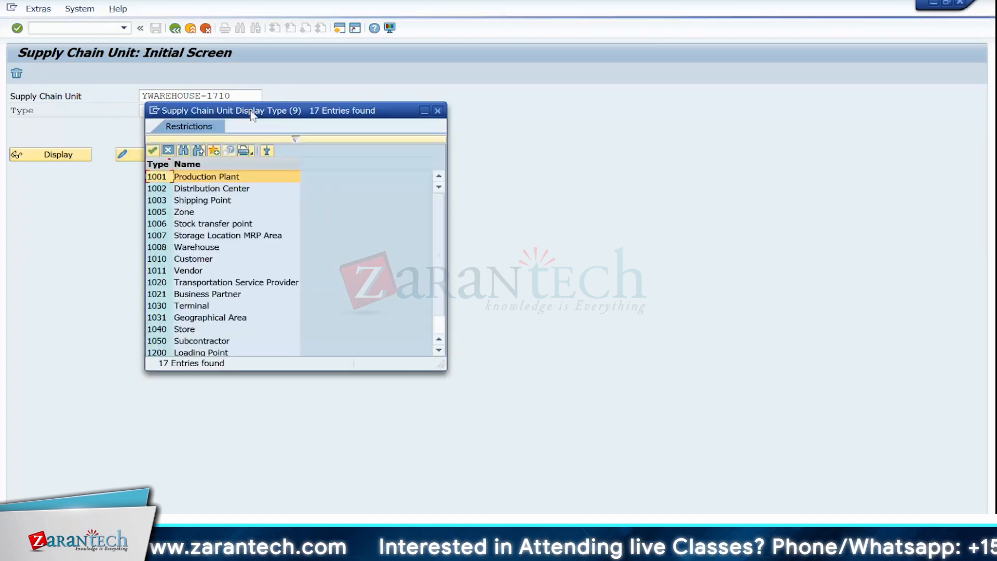
left_click_drag(252, 112, 484, 105)
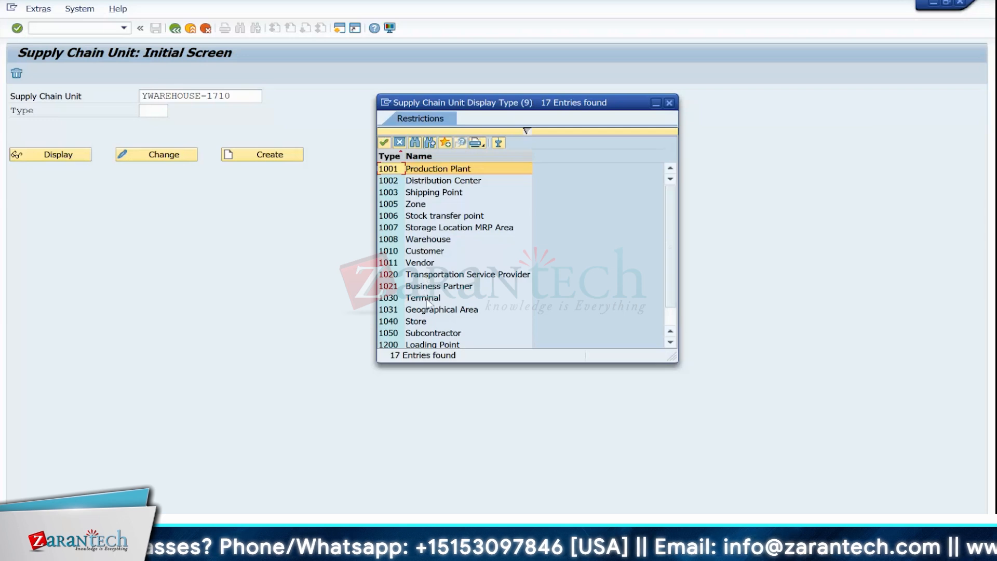
scroll(667, 316, "down", 1)
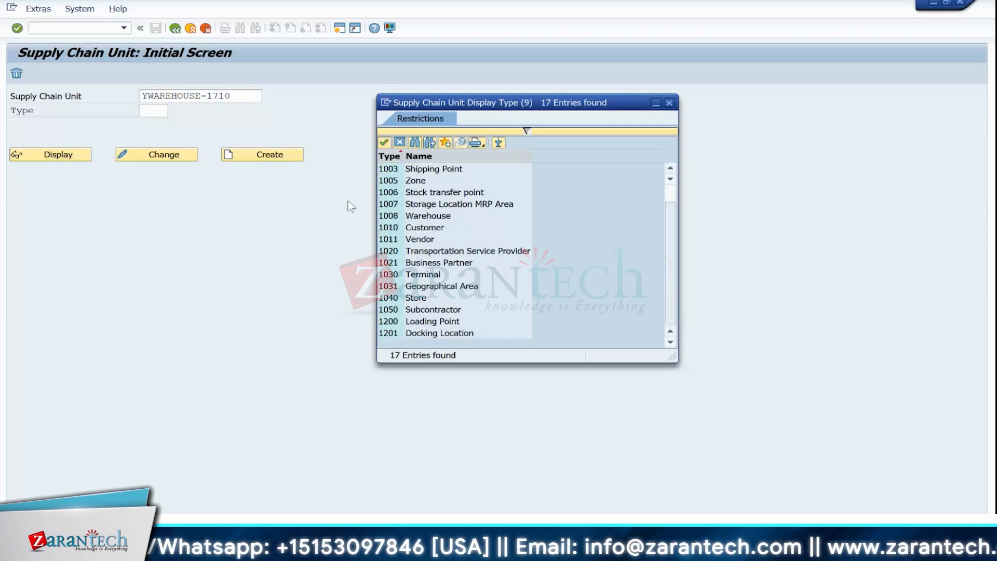
left_click(669, 103)
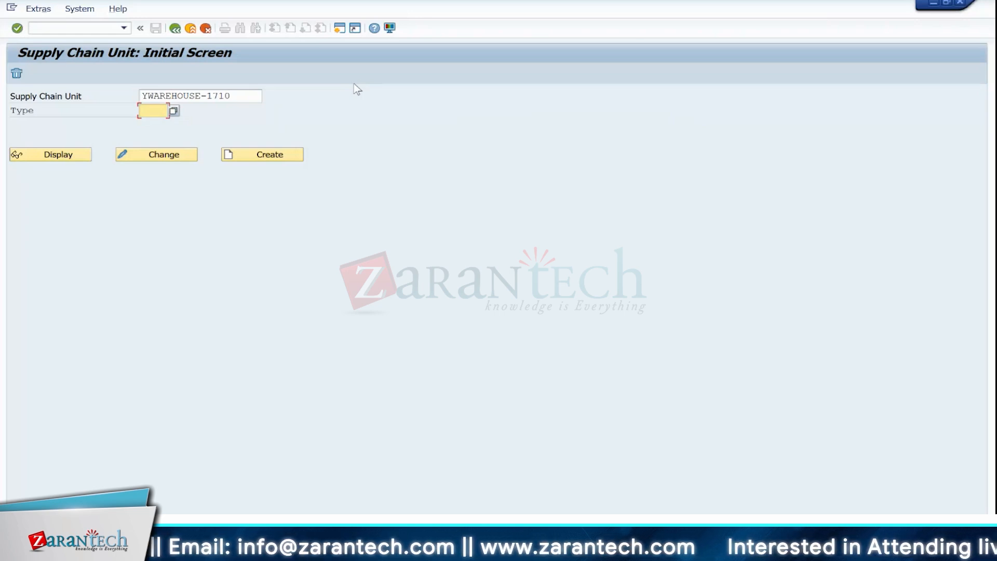
Display supply chain unit YWAREHOUSE-1710 and look through its available types, including Production Plant and Warehouse, without changing the type.
left_click(84, 155)
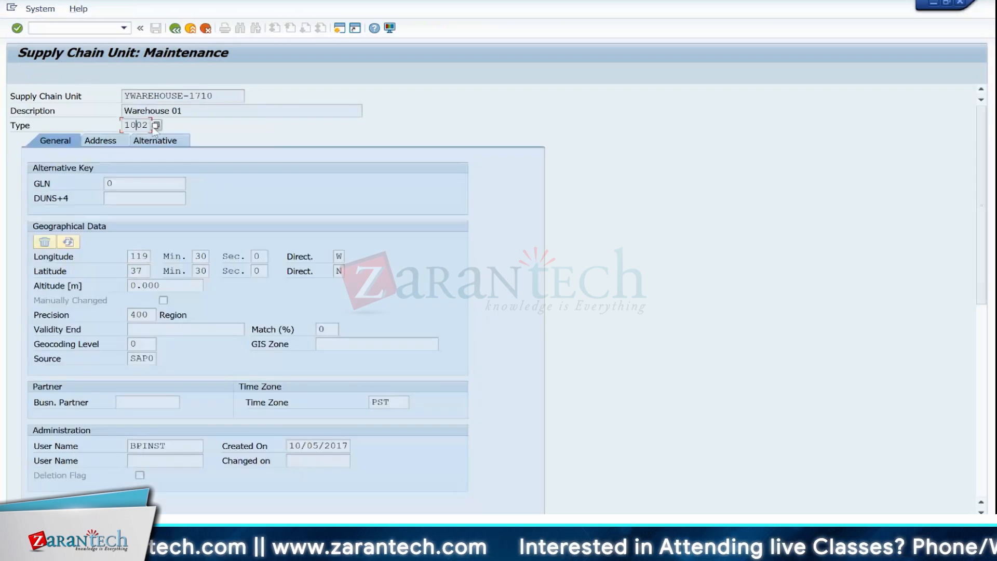
left_click(155, 125)
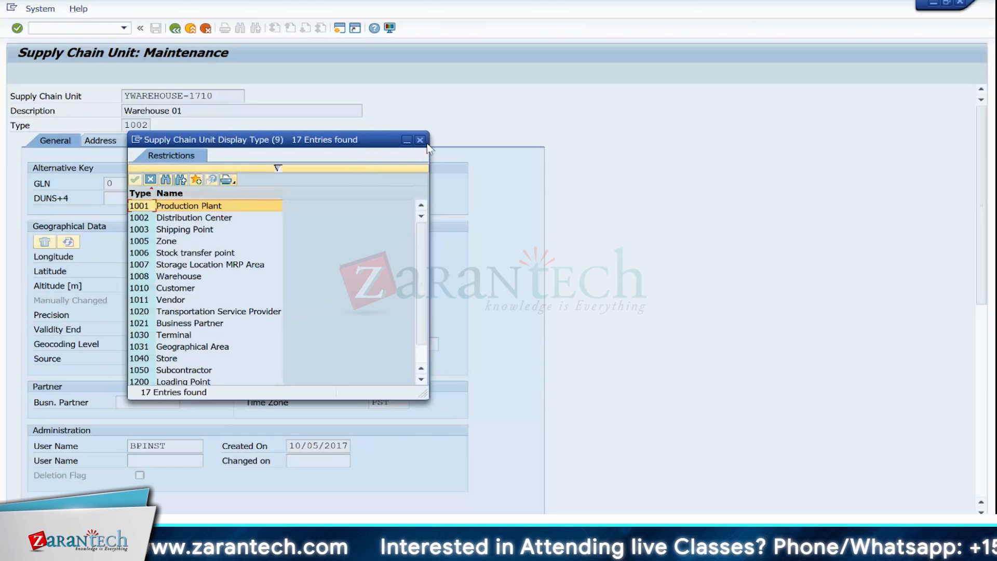
left_click(148, 277)
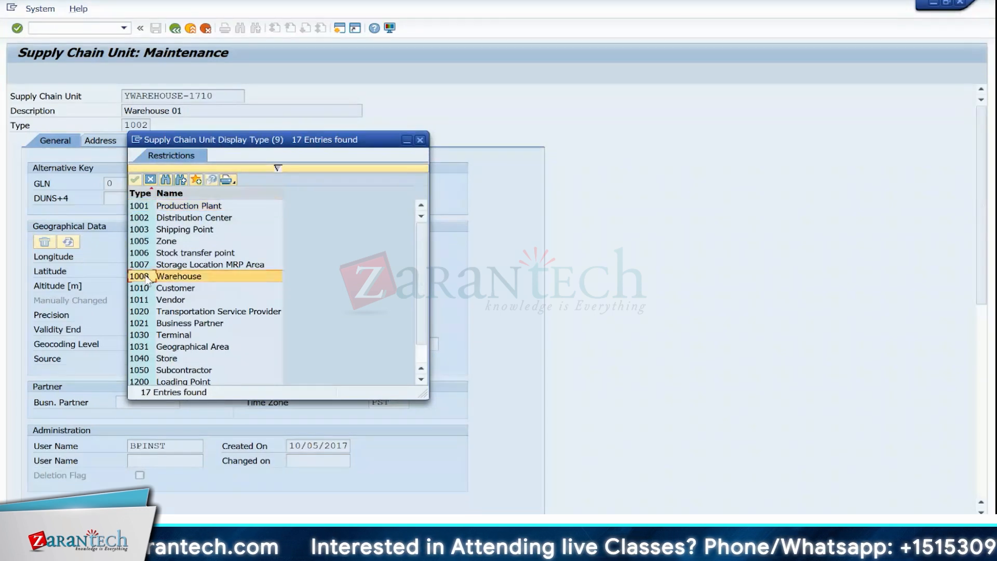
left_click(163, 208)
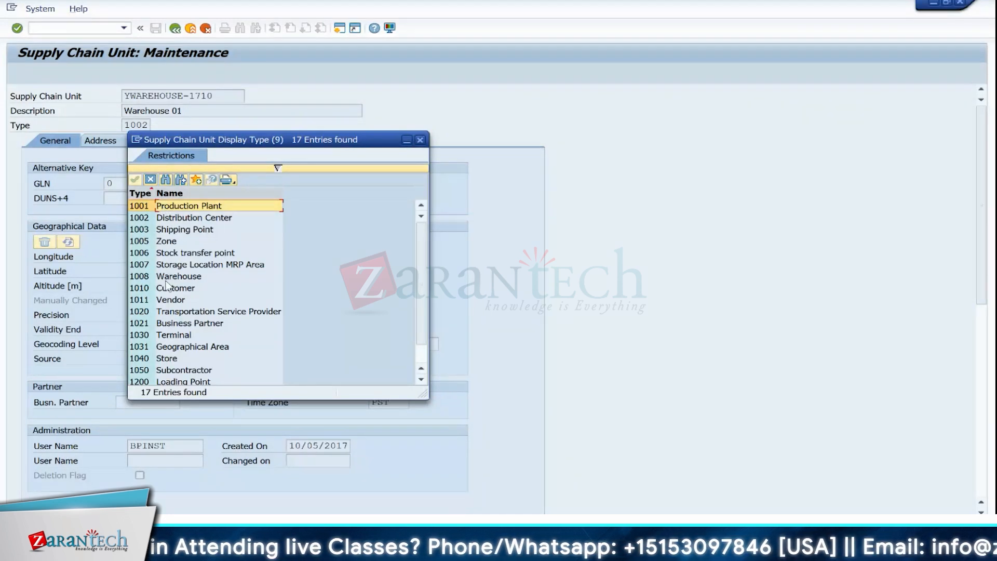
left_click(172, 276)
left_click(420, 141)
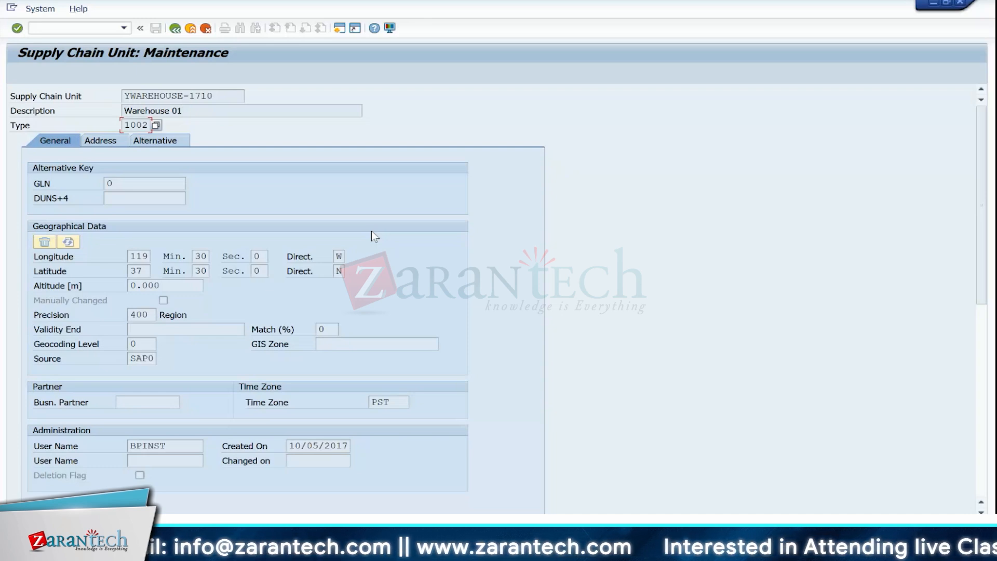
Review the supply chain unit's time zone, address and alternative business attributes.
left_click(400, 403)
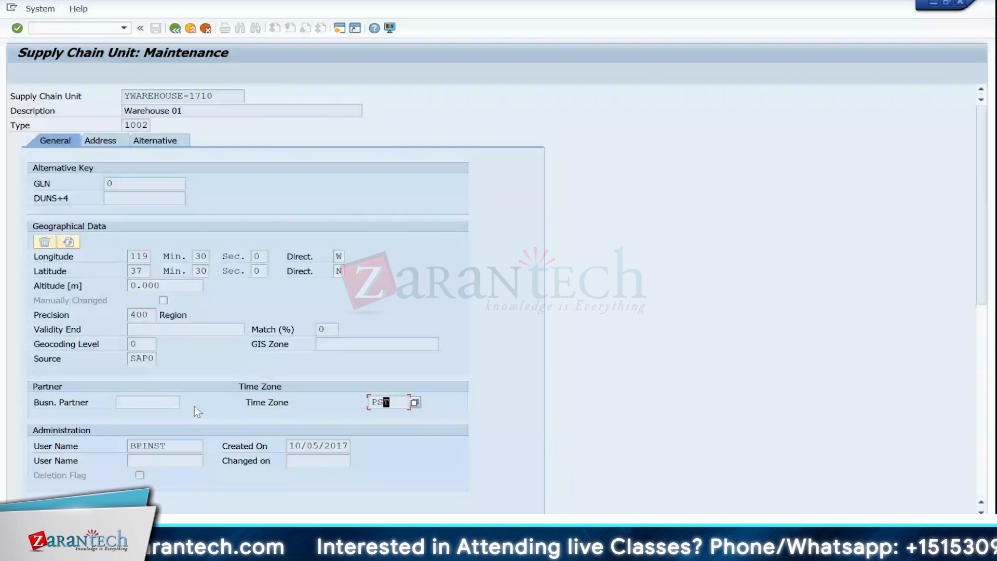
left_click(100, 141)
left_click(155, 143)
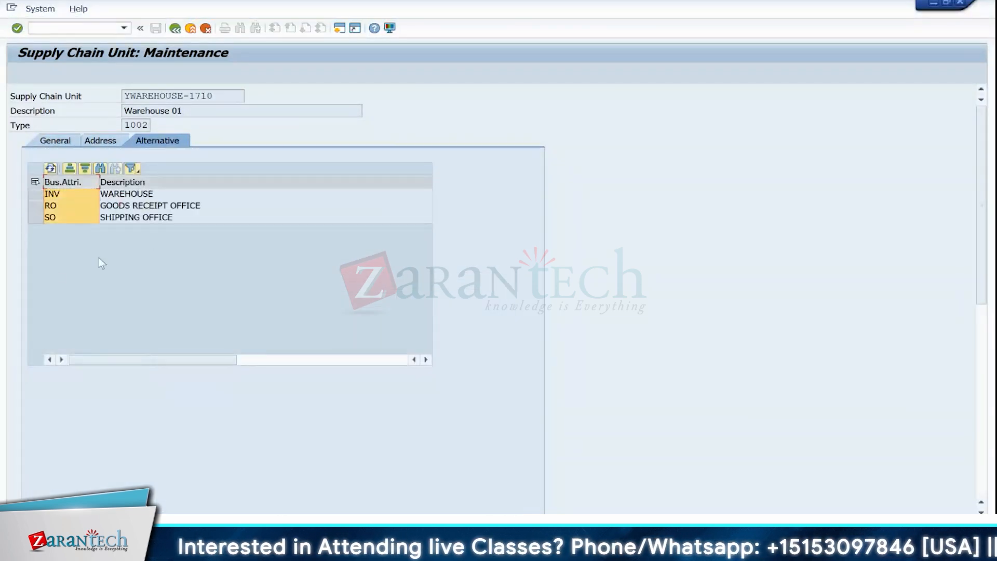
left_click(64, 197)
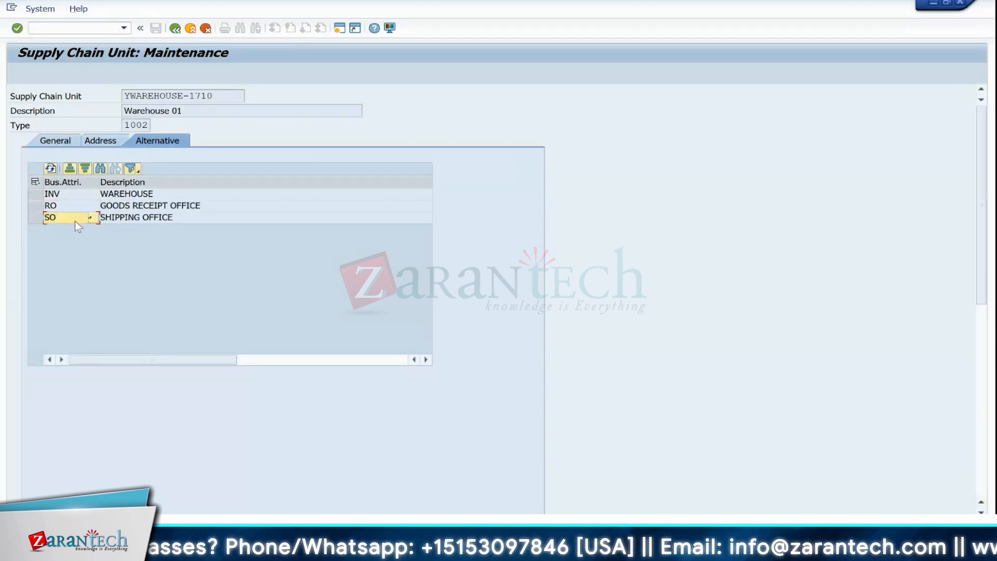
left_click(64, 183)
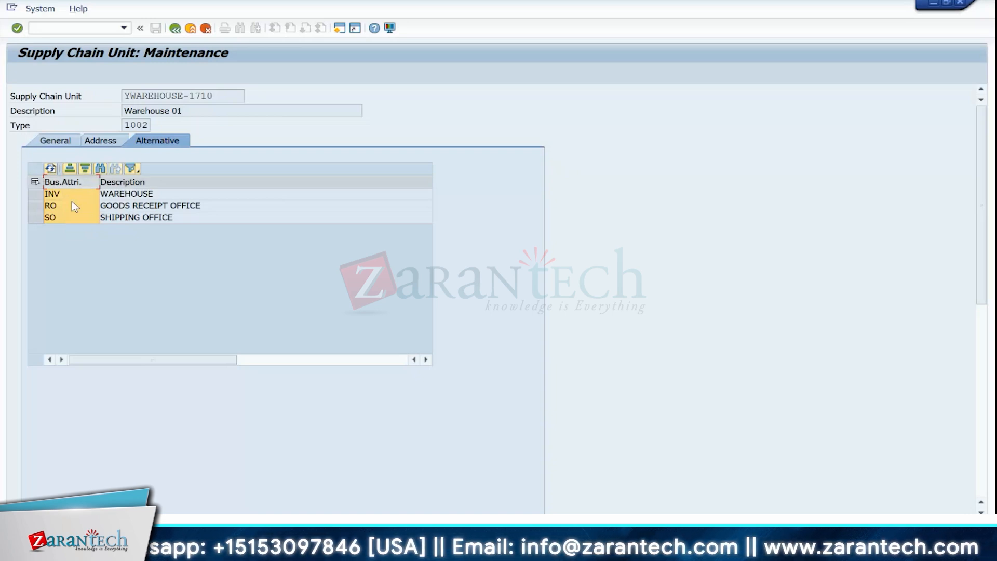
left_click_drag(218, 96, 113, 87)
Open the SAP Customizing Implementation Guide in a new session and expand SCM Extended Warehouse Management down to Master Data.
left_click(61, 24)
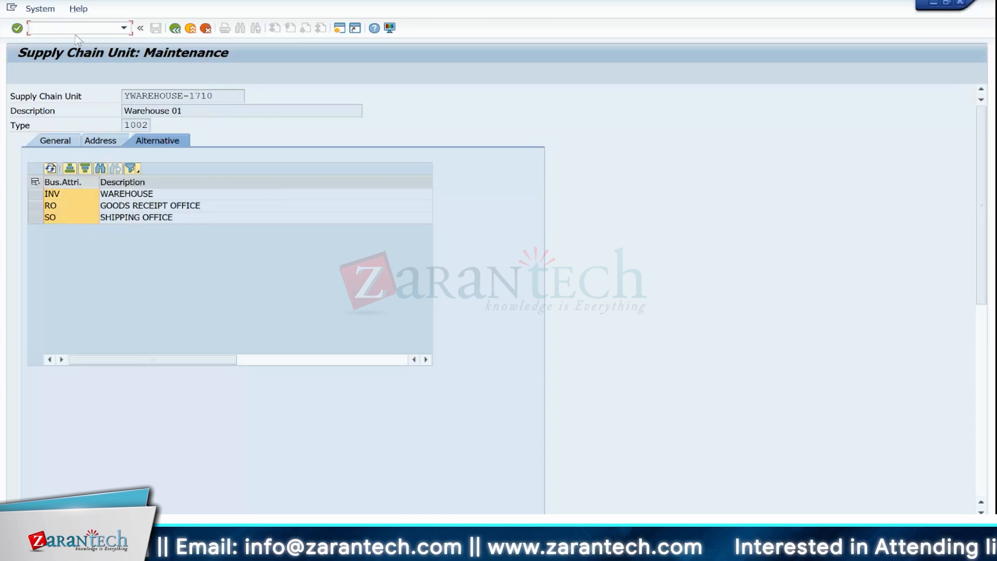
type("/OSPRO")
key("Return")
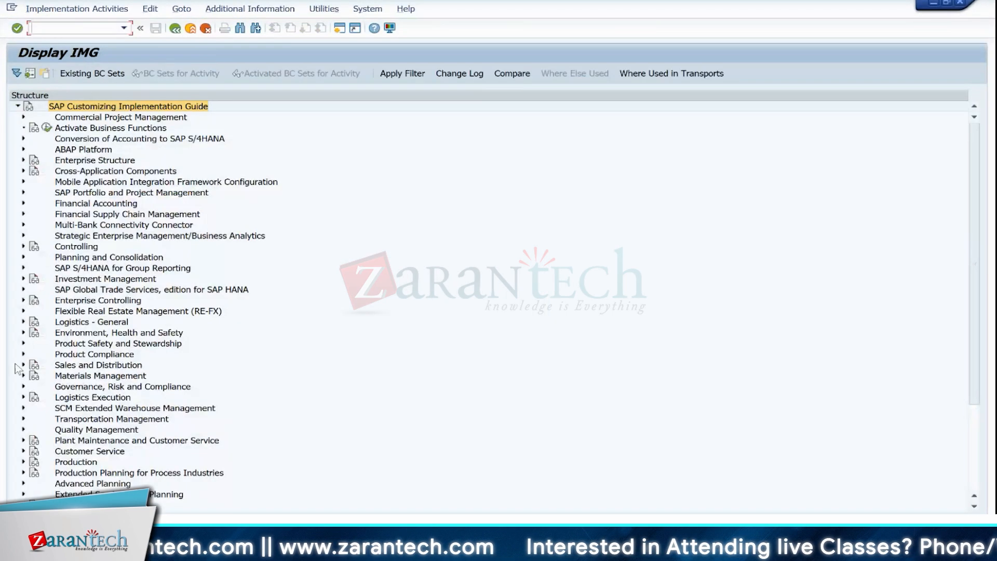
left_click(23, 408)
left_click(30, 419)
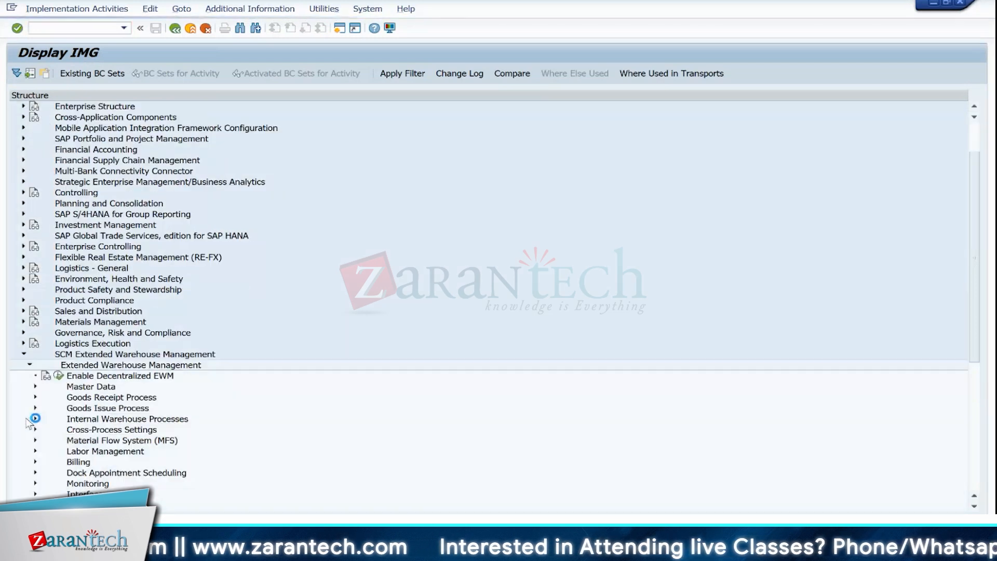
left_click(35, 386)
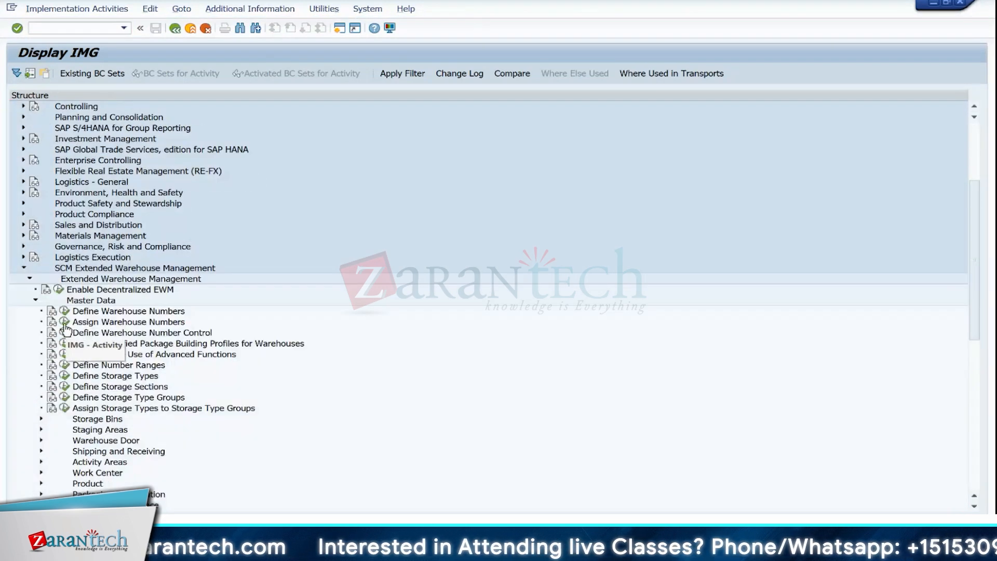
Open Assign Warehouse Numbers, check the supply chain unit assigned to warehouse 1710, and return to the guide.
left_click(169, 213)
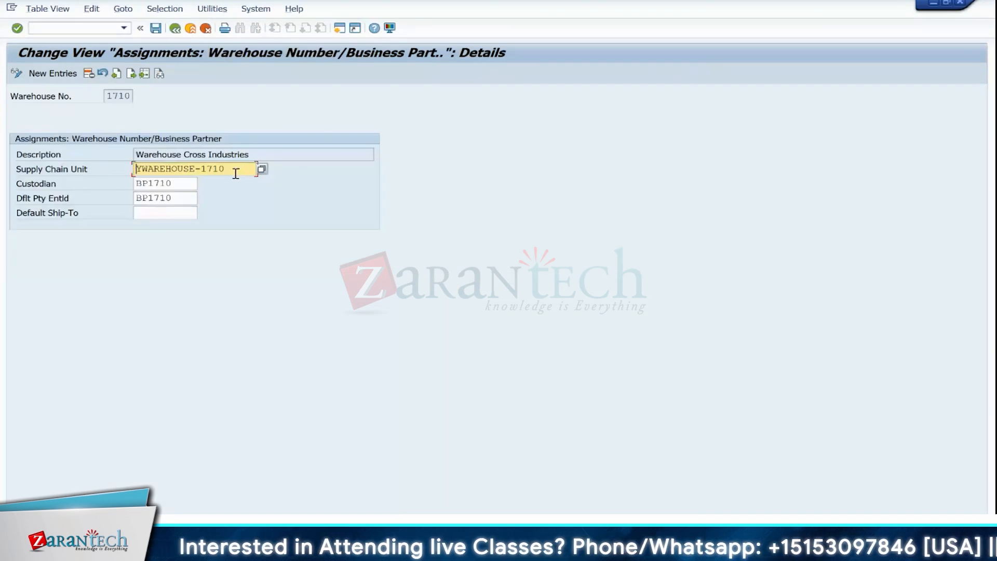
left_click_drag(236, 173, 121, 171)
left_click(120, 171)
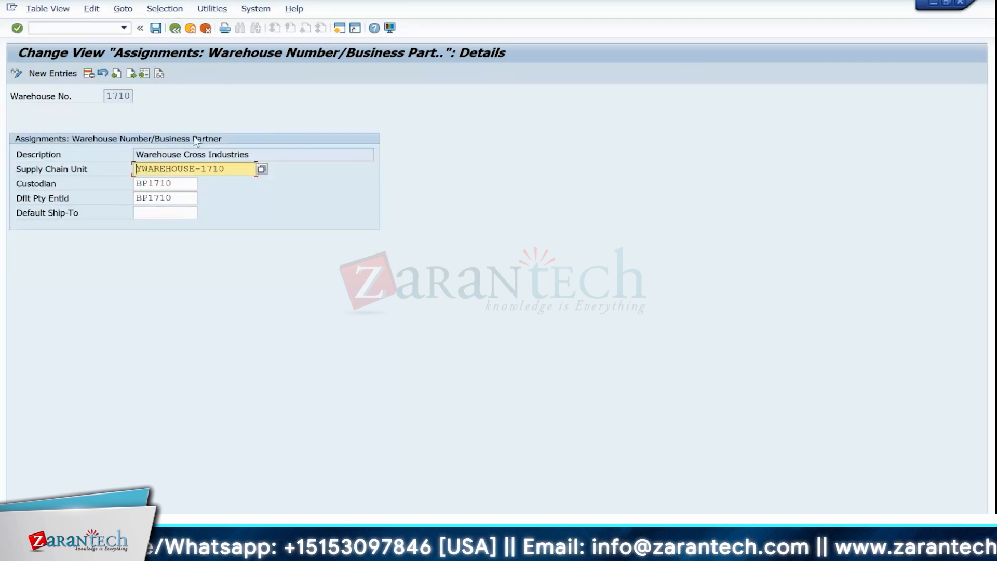
left_click(177, 29)
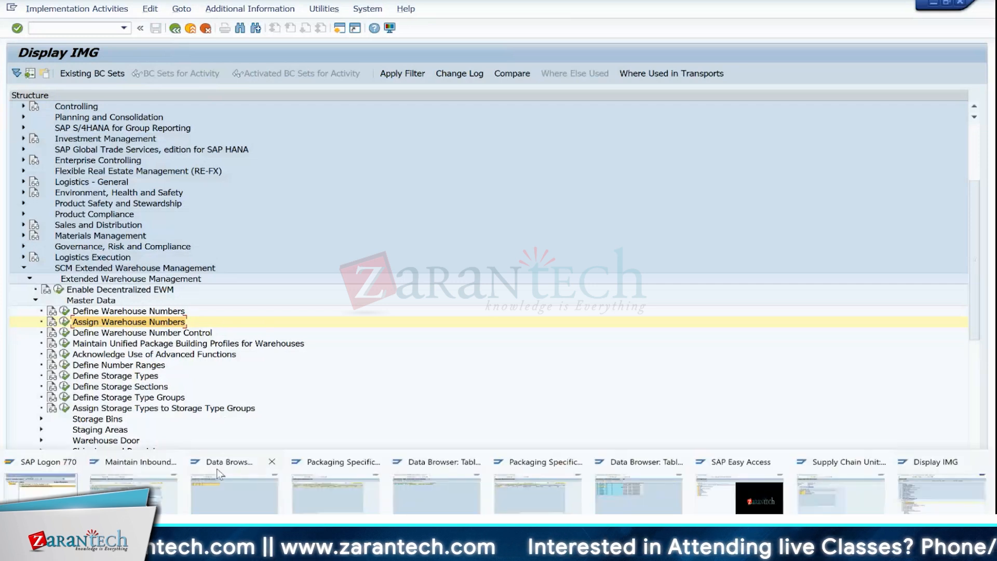
Check the other open sessions, return to the Implementation Guide, and display the Define Storage Types overview for warehouse 1710.
left_click(217, 469)
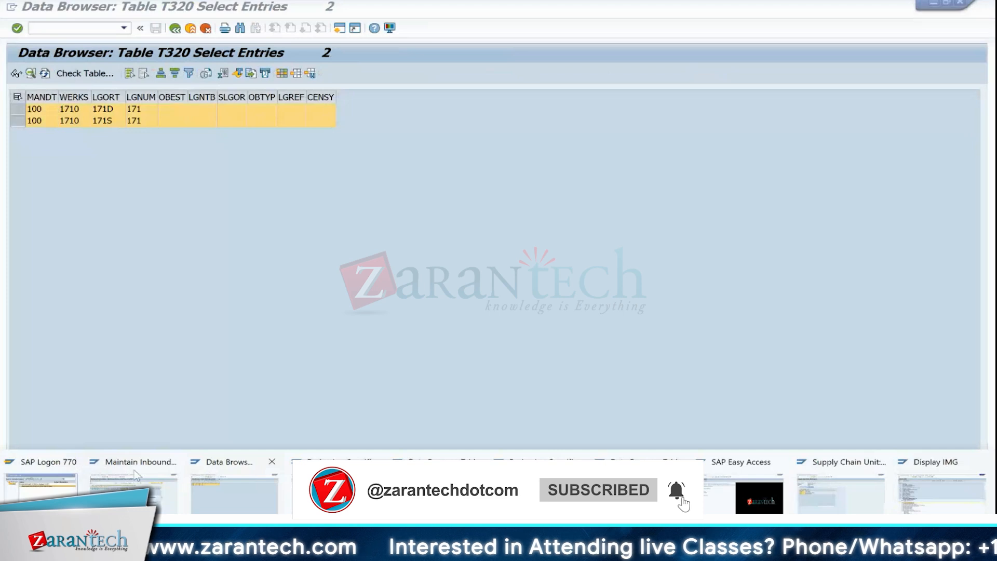
left_click(135, 472)
mouse_move(499, 543)
left_click(936, 480)
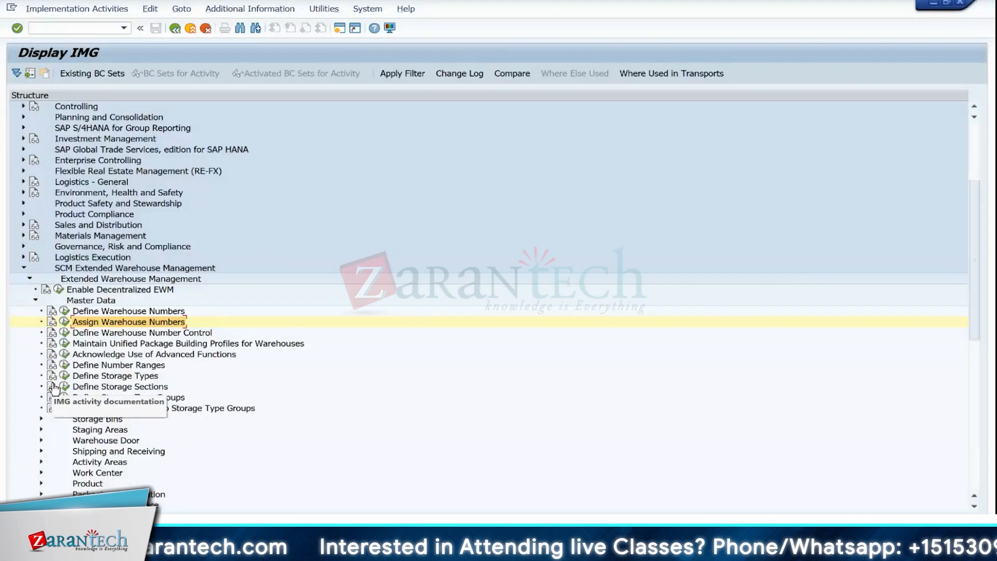
left_click(64, 375)
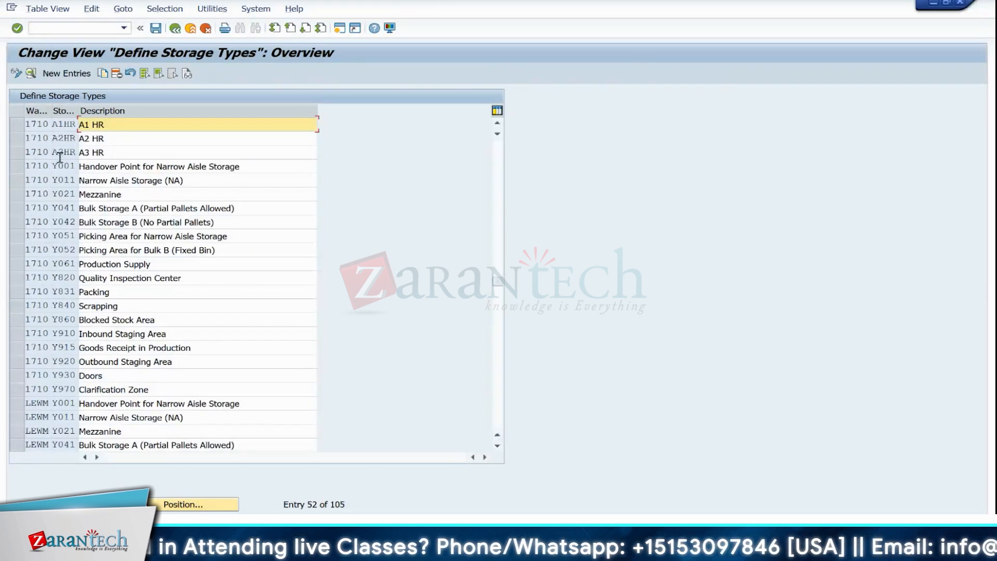
left_click(60, 28)
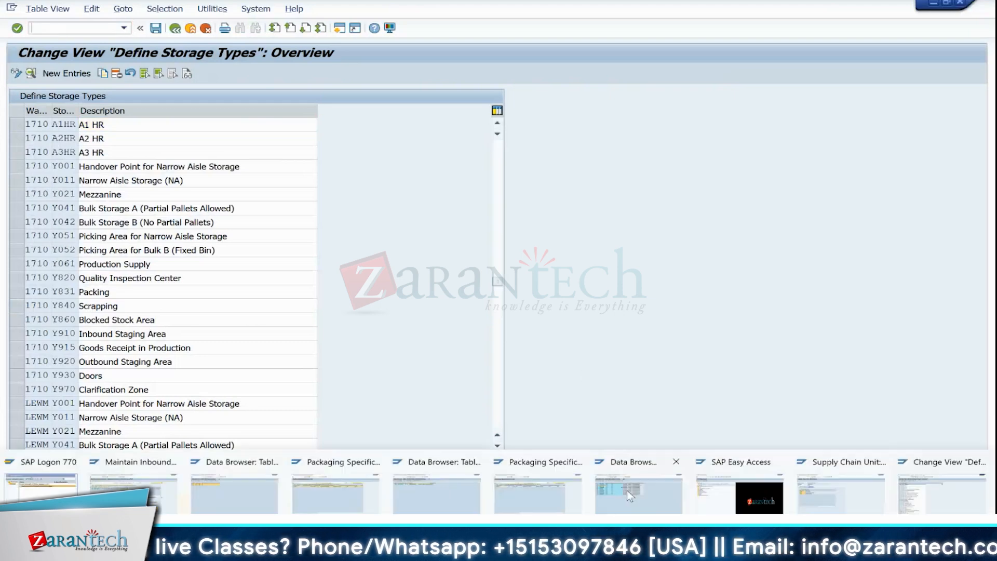
Open the Implementation Guide from the table browser session and expand Goods Receipt Process, Strategies, Storage Type Search, collapsing Definition of Groups.
left_click(234, 473)
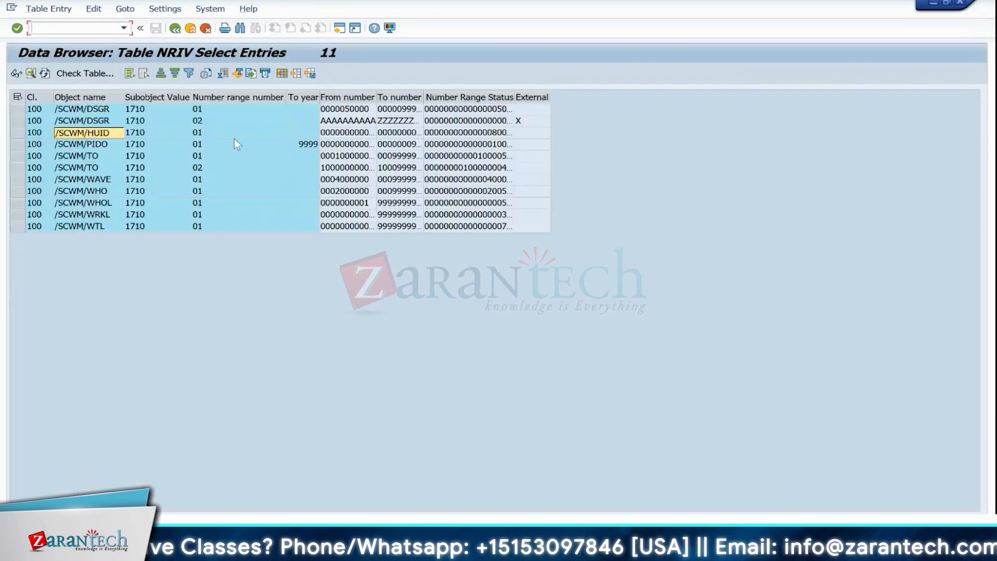
left_click(61, 30)
type("/N")
key("Return")
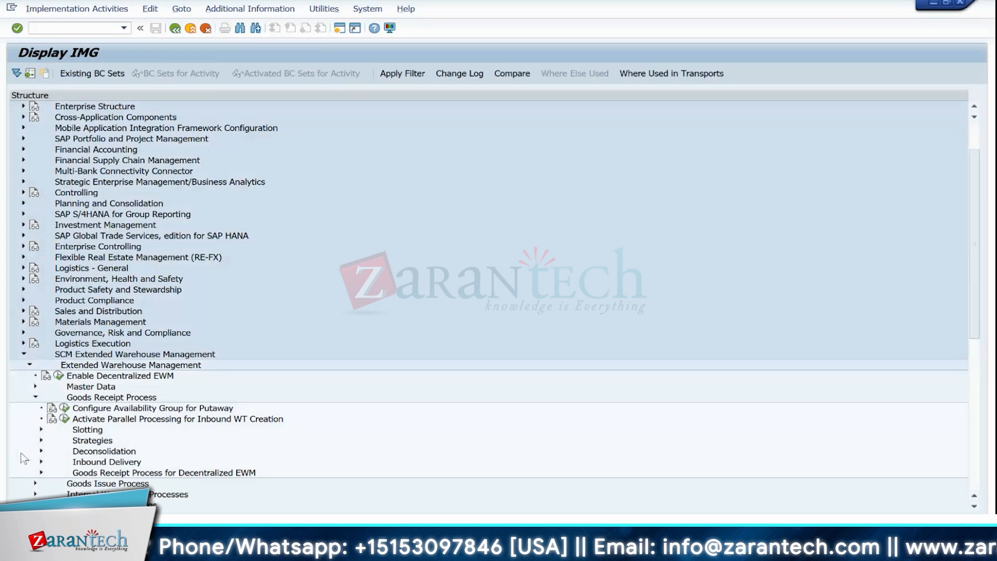
left_click(41, 440)
left_click(47, 472)
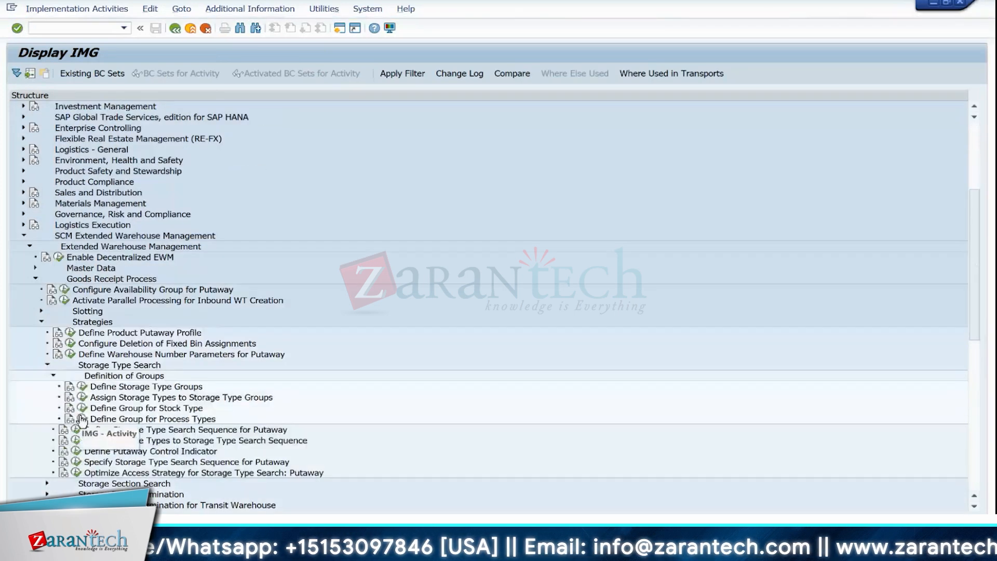
left_click(53, 375)
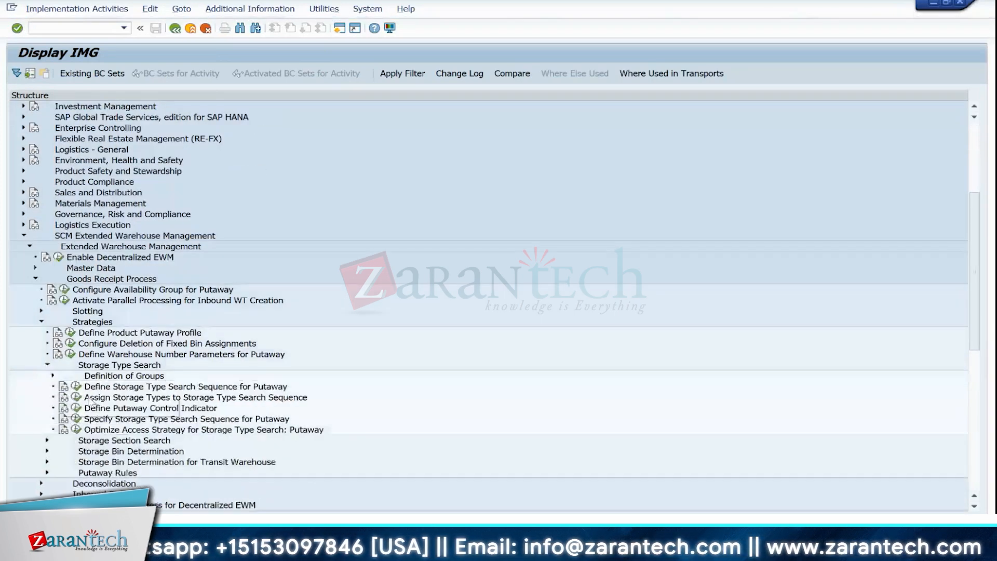
Open Assign Storage Types to Storage Type Search Sequence, select the three SAHR entries of warehouse 1710 for review, and go back.
left_click(76, 386)
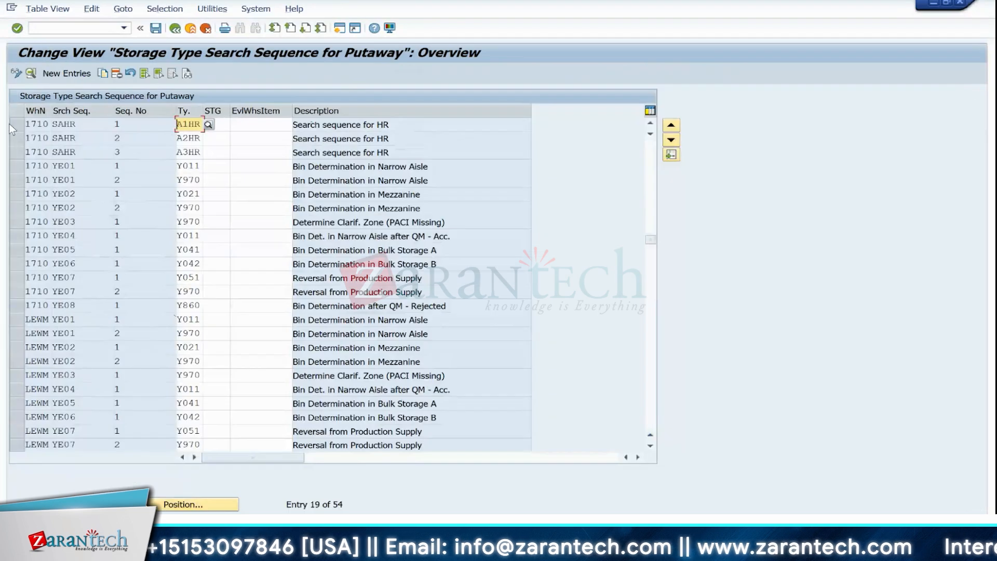
left_click(17, 124)
left_click(17, 138)
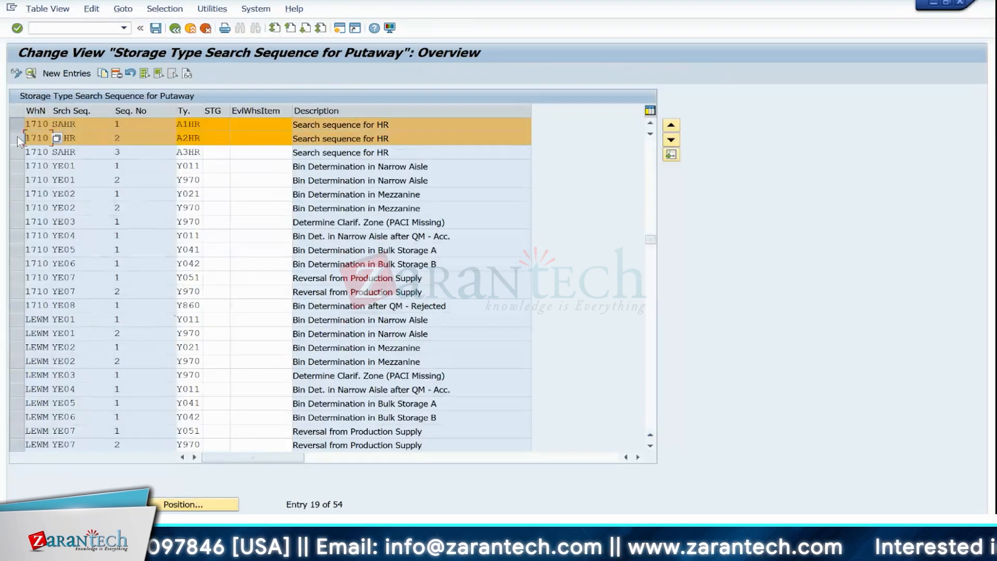
left_click(17, 152)
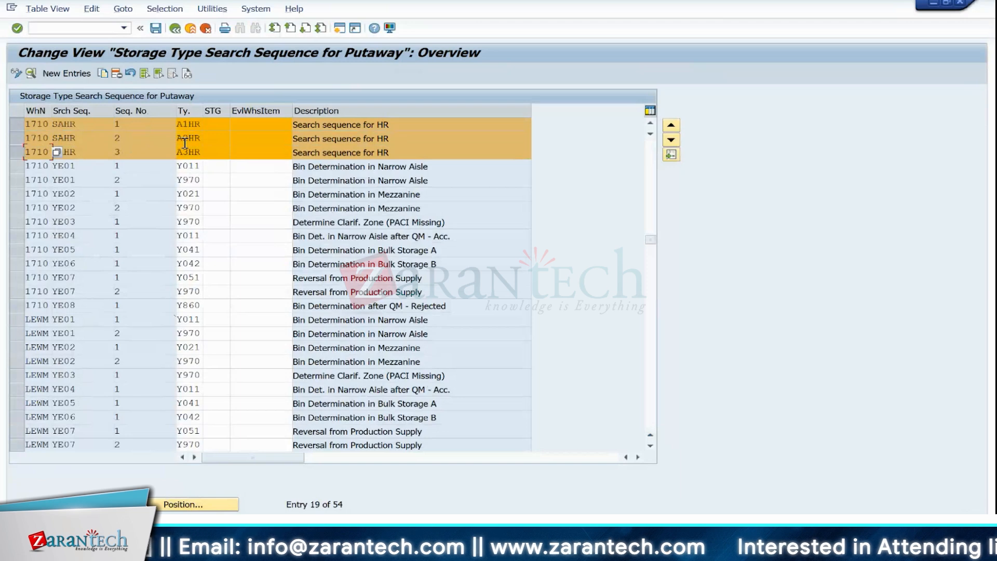
left_click(175, 29)
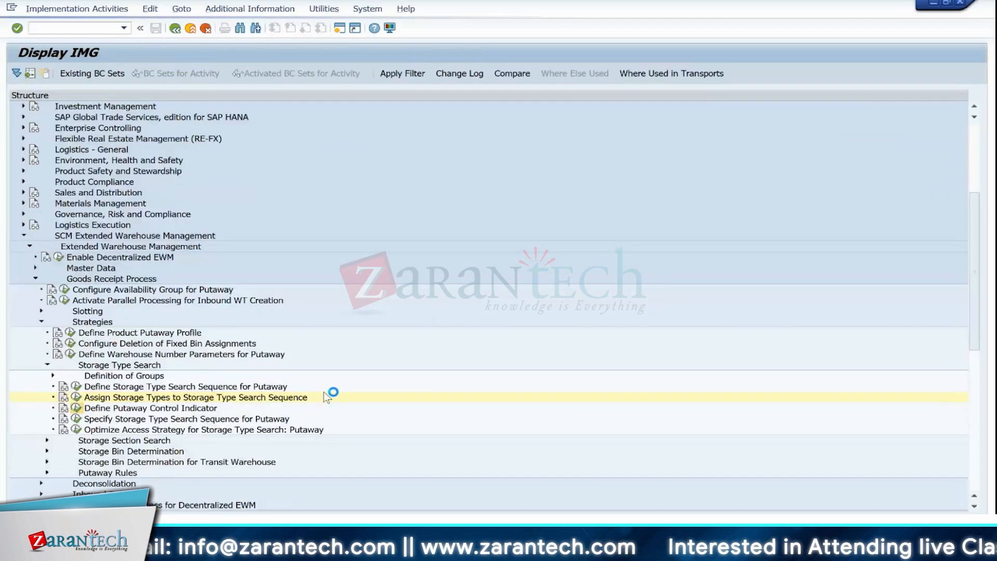
Open Define Putaway Control Indicator, select the SAHR entry of warehouse 1710 for review, and go back.
double_click(162, 408)
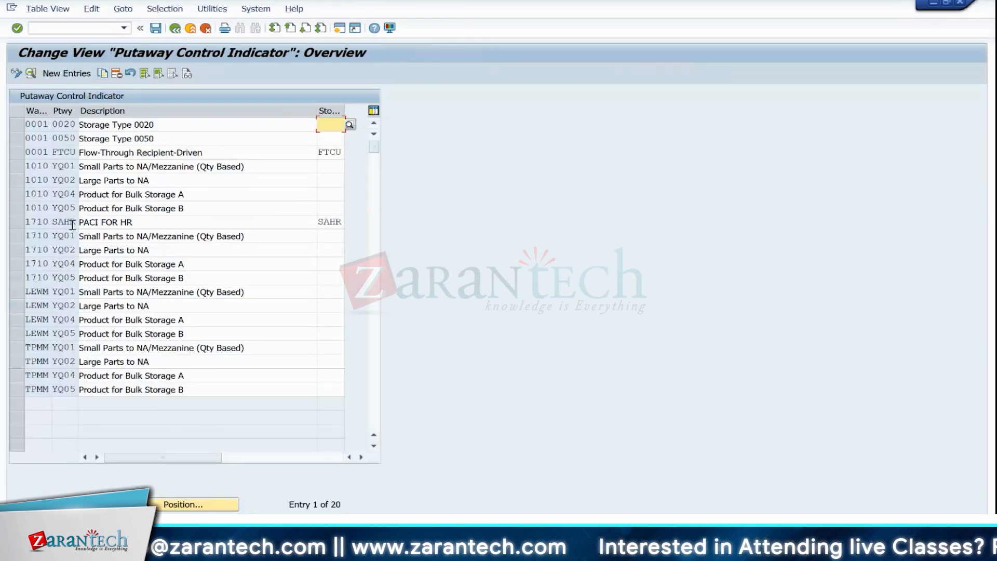
left_click(24, 223)
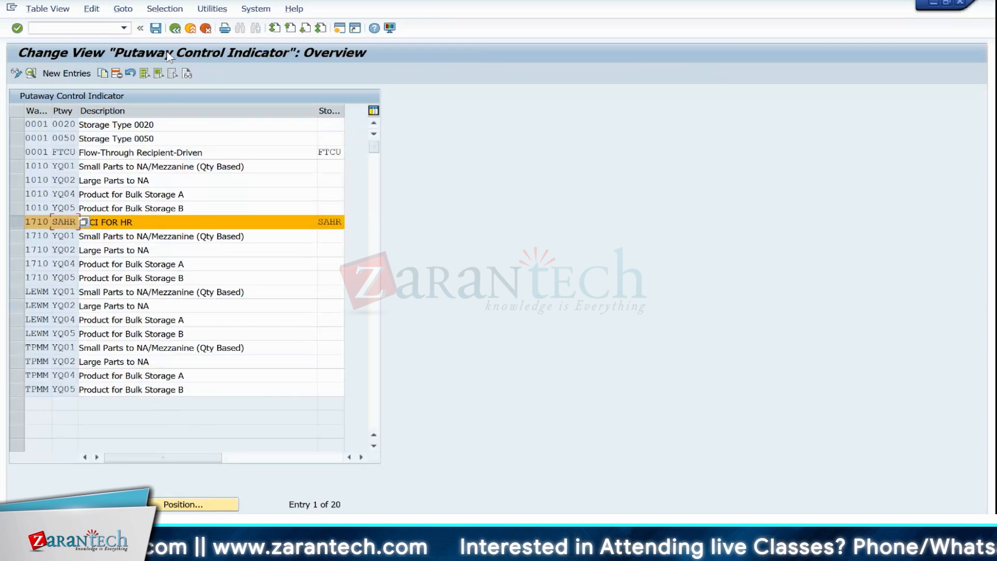
left_click(175, 28)
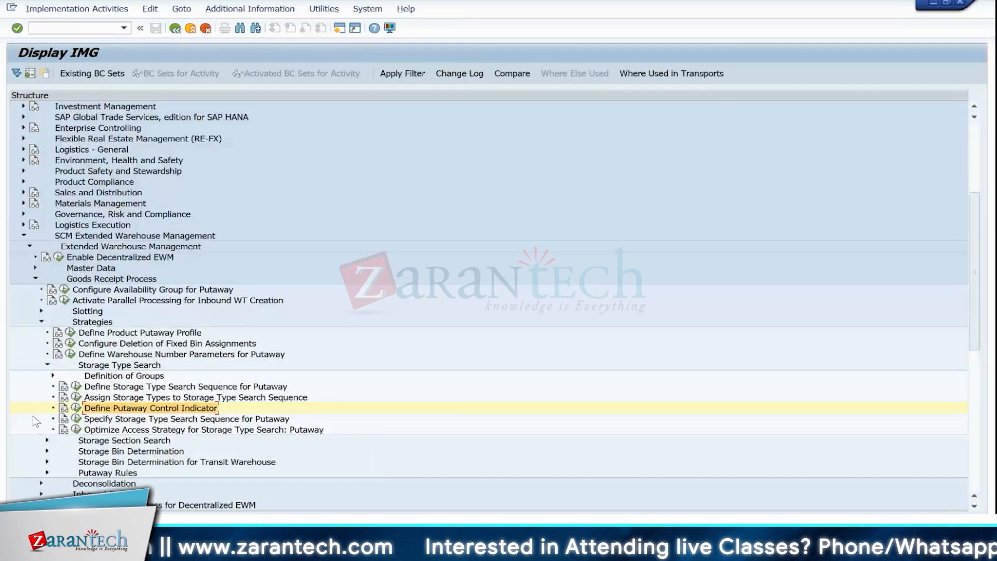
Open Specify Storage Type Search Sequence for Putaway and display the entries of warehouse 1710.
left_click(78, 421)
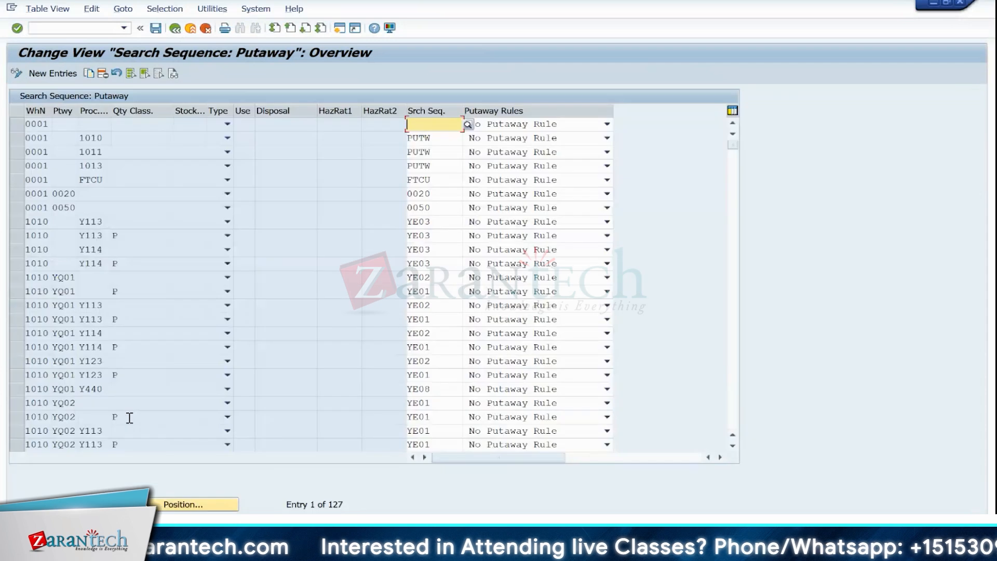
left_click(170, 505)
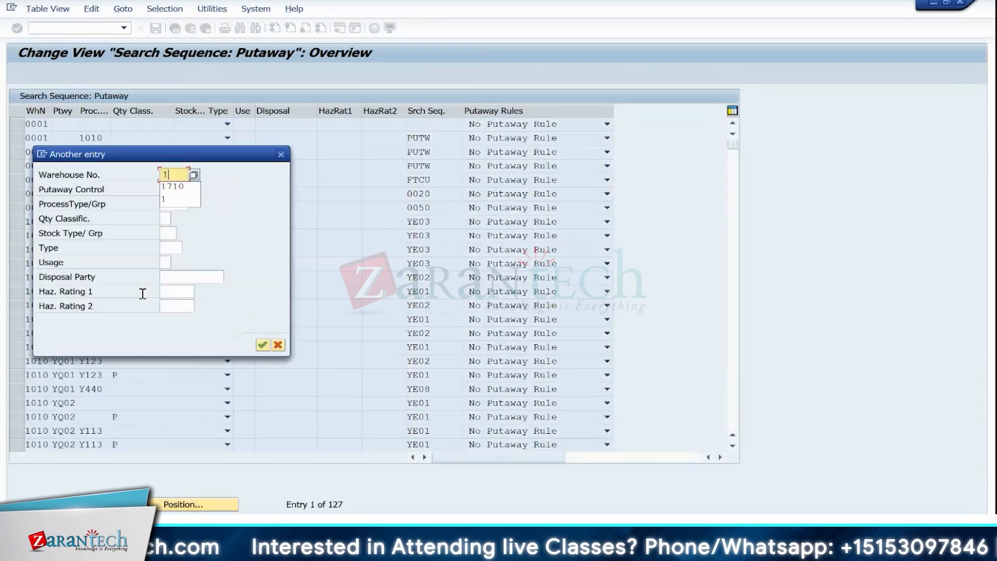
key("Return")
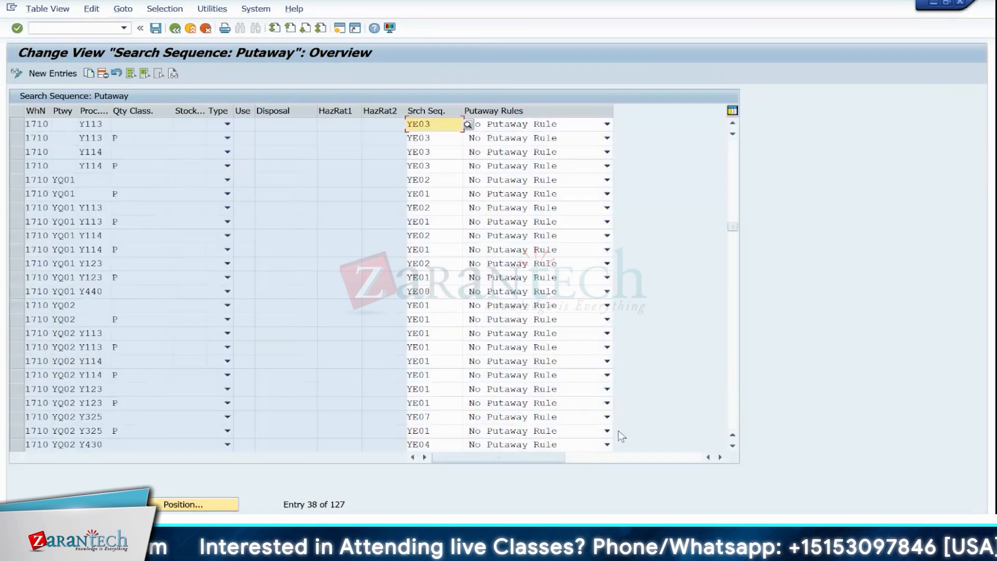
left_click(733, 447)
left_click(733, 448)
left_click(733, 447)
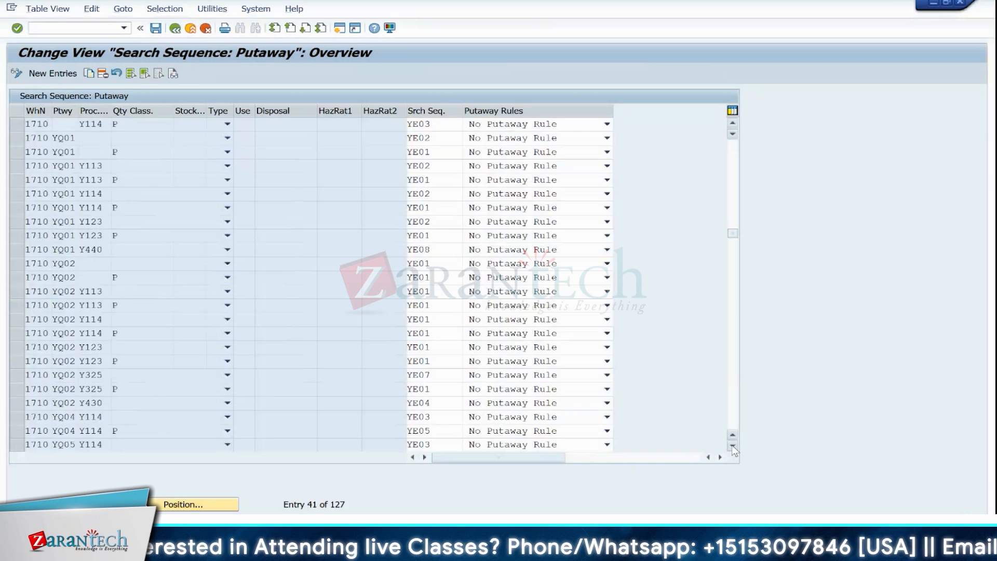
left_click(733, 447)
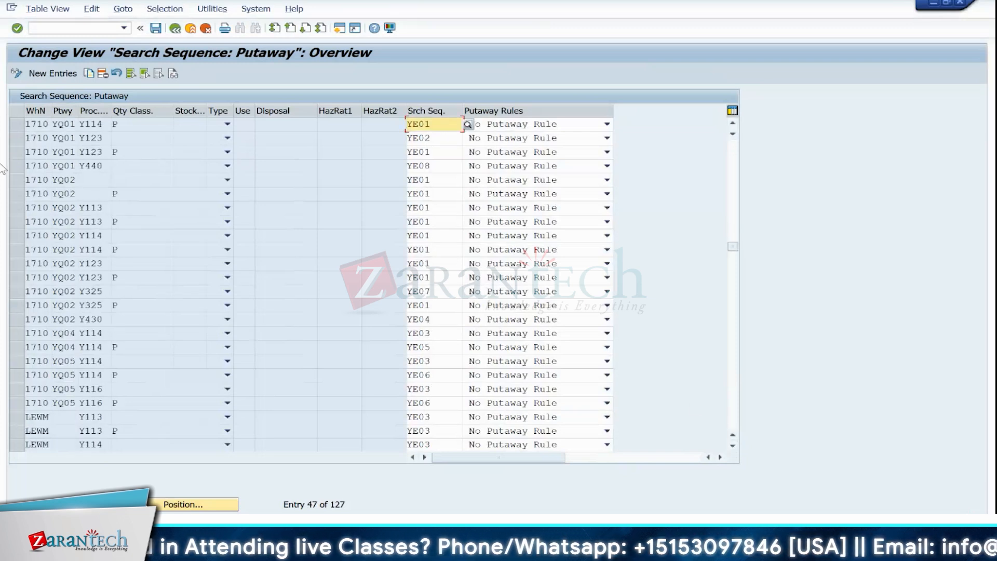
Copy the 1710 YQ01/Y114/P entry, setting putaway control indicator SAHR, process type Y114 One-Step Putaway, and quantity classification P.
left_click(15, 125)
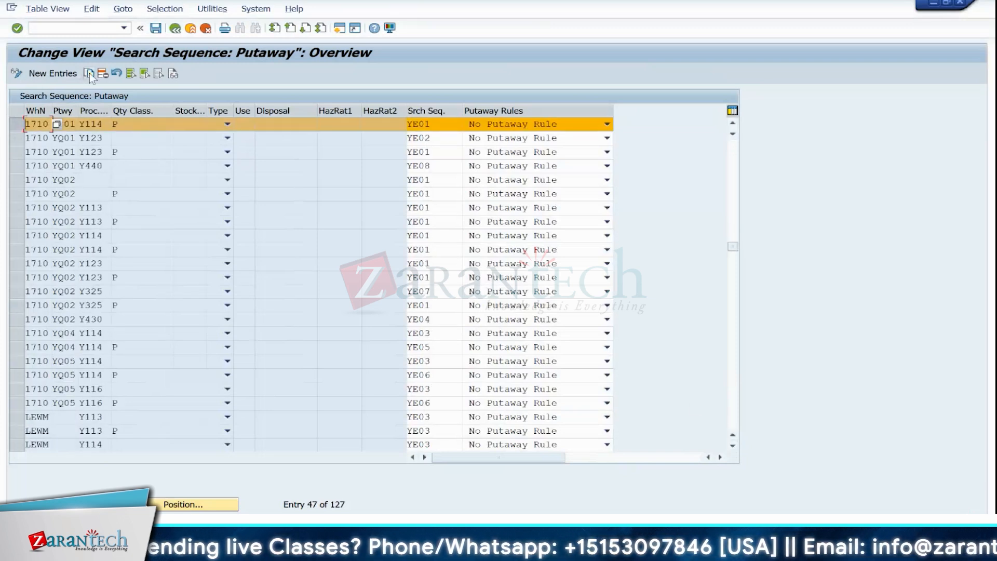
left_click(73, 124)
key("BackSpace")
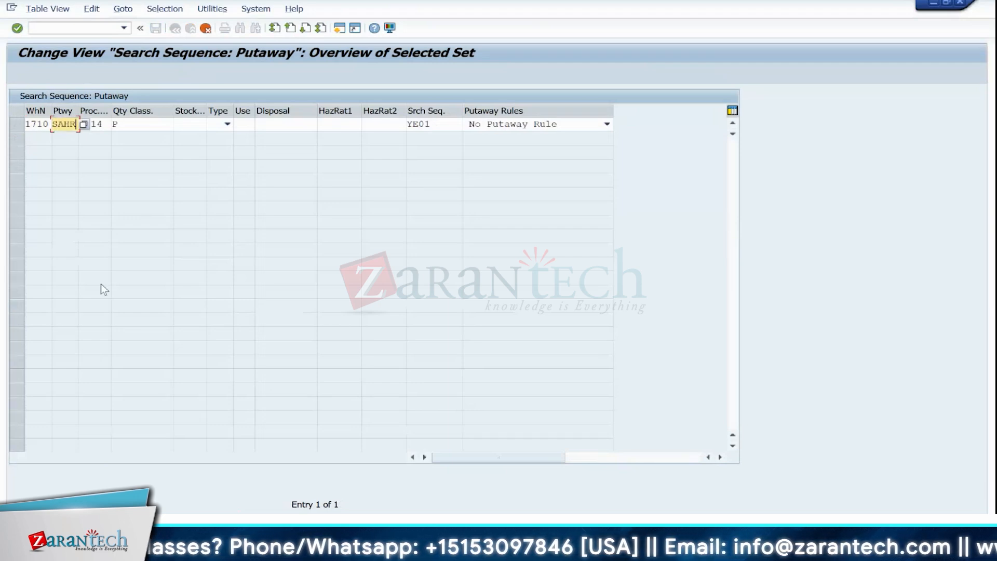
left_click(107, 125)
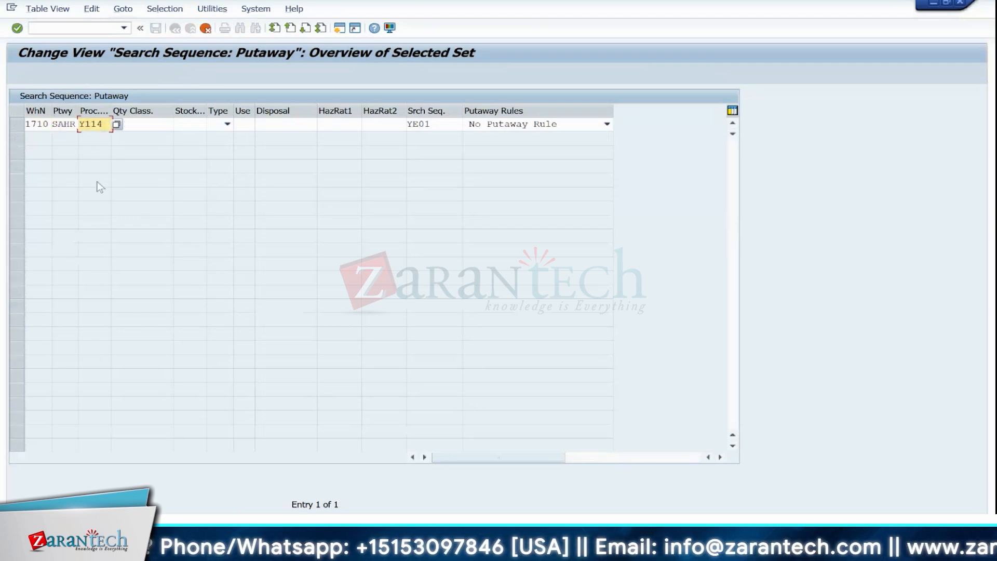
left_click(117, 125)
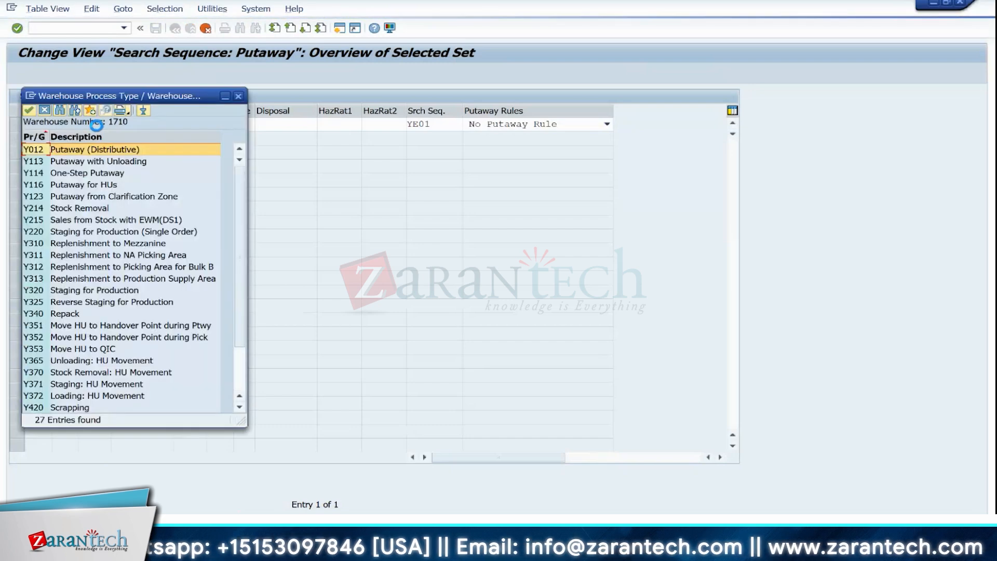
double_click(44, 174)
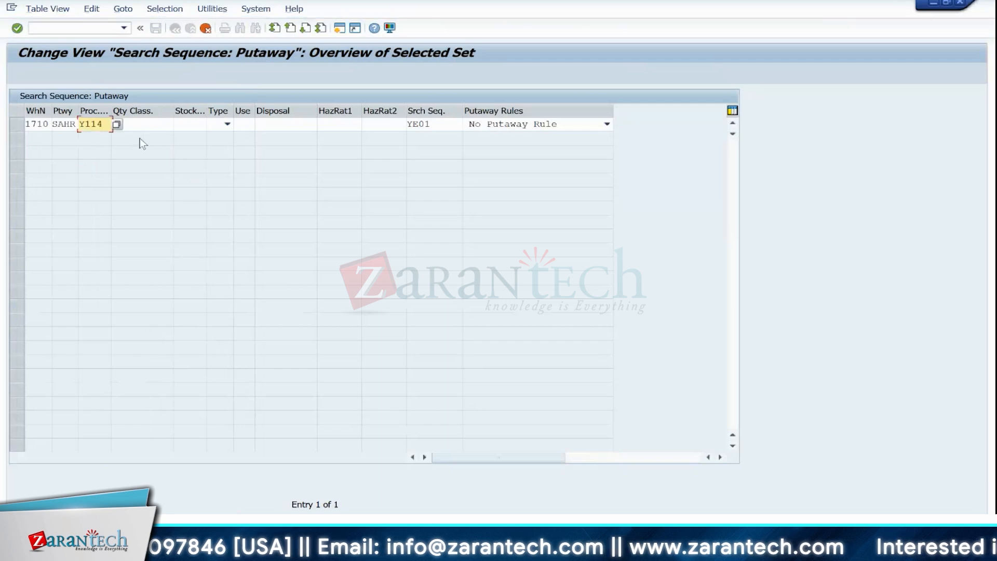
left_click(149, 124)
type("P")
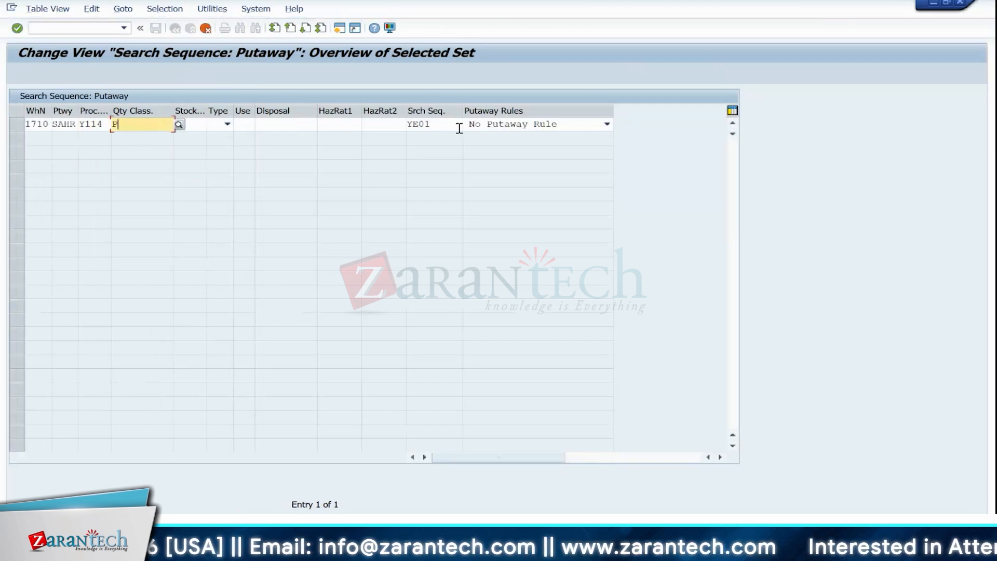
Set the copied entry's search sequence to SAHR and its putaway rule to 5 Empty Bin, and confirm the copy.
left_click(430, 125)
key("BackSpace")
key("BackSpace")
key("BackSpace")
key("BackSpace")
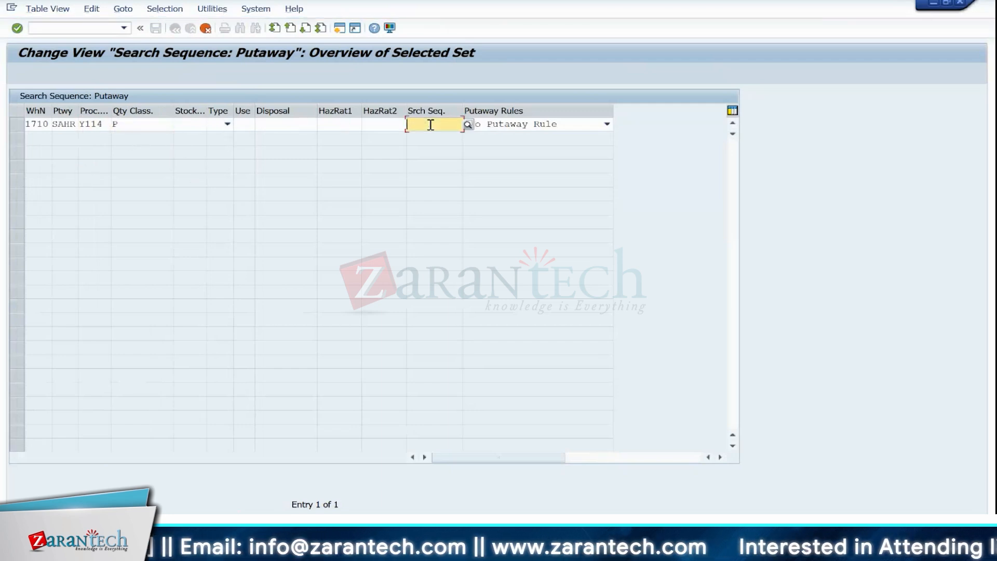
type("SAHR")
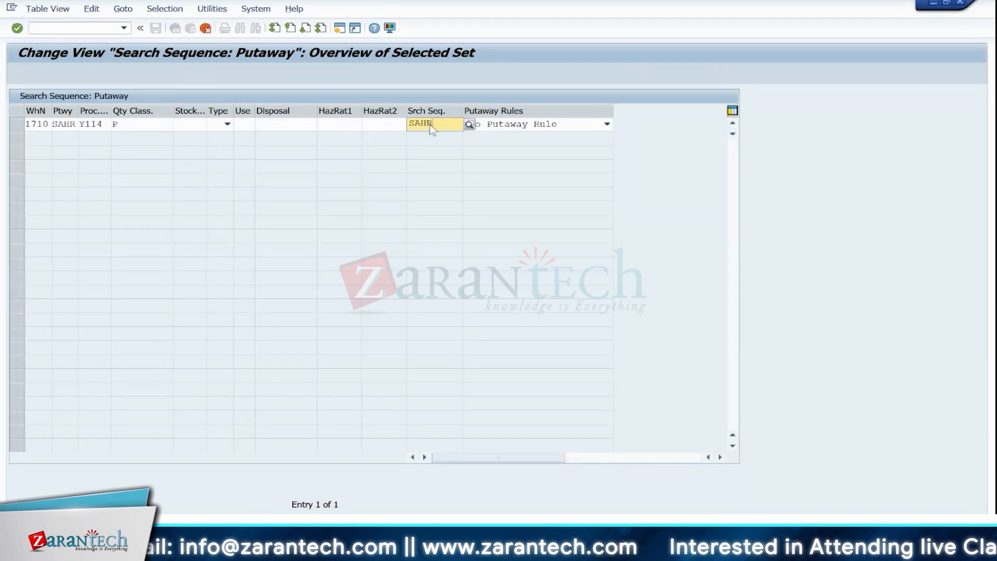
left_click(439, 152)
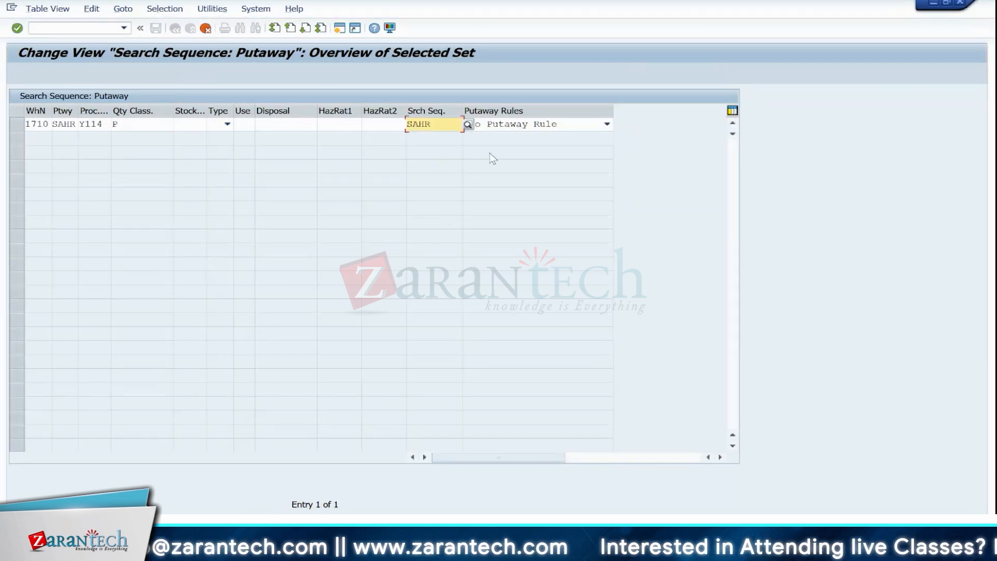
left_click(502, 128)
key("5")
key("Return")
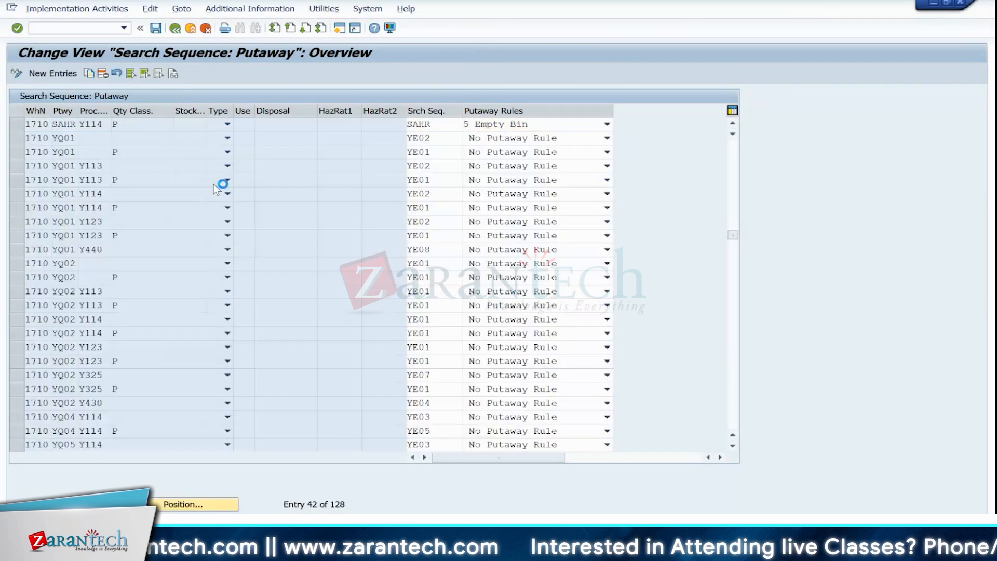
Select the new 1710 SAHR entry for review and return to the Implementation Guide.
left_click(277, 216)
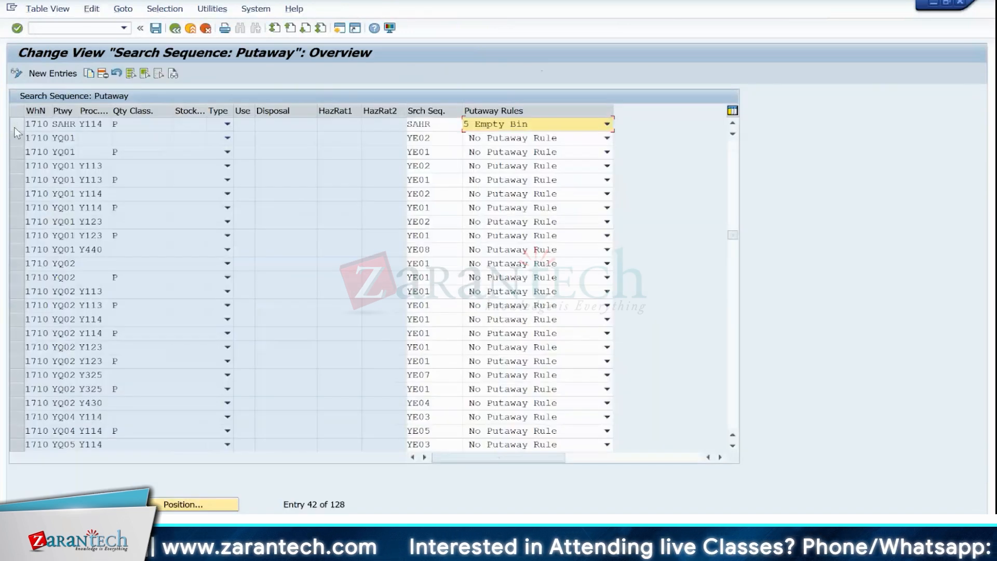
left_click(16, 124)
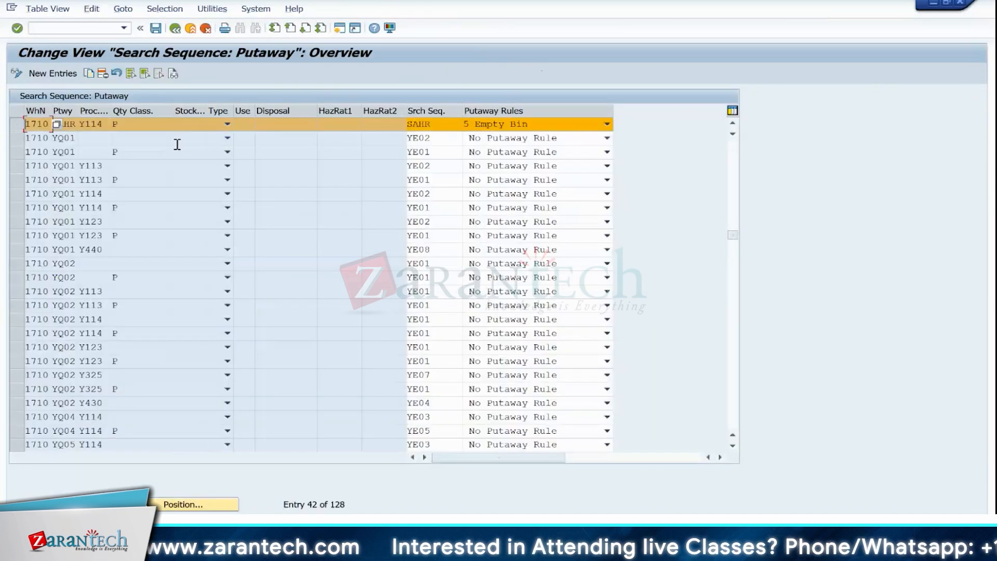
left_click(176, 29)
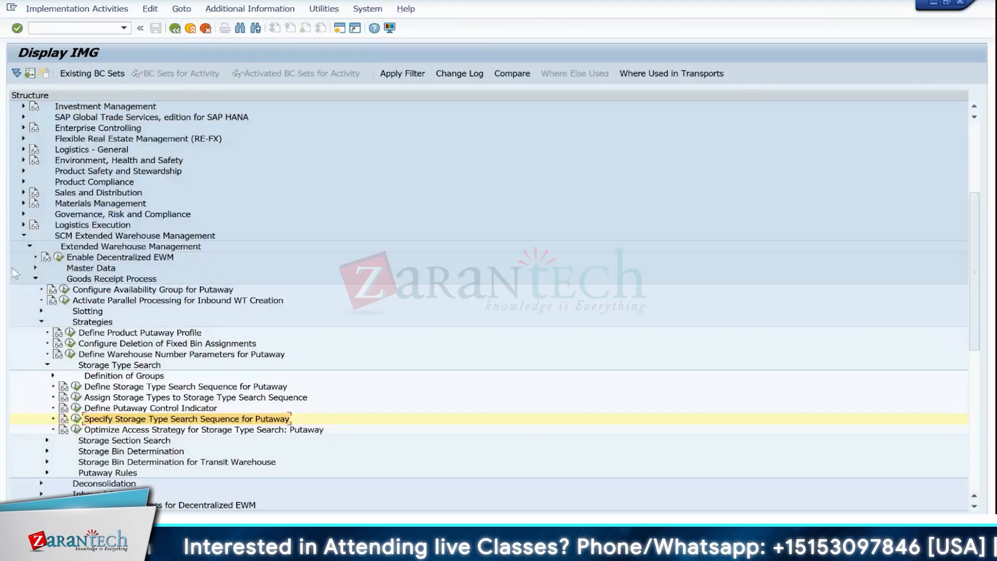
Expand Master Data, open Define Storage Types in display mode, and position the list on warehouse 1710.
left_click(37, 268)
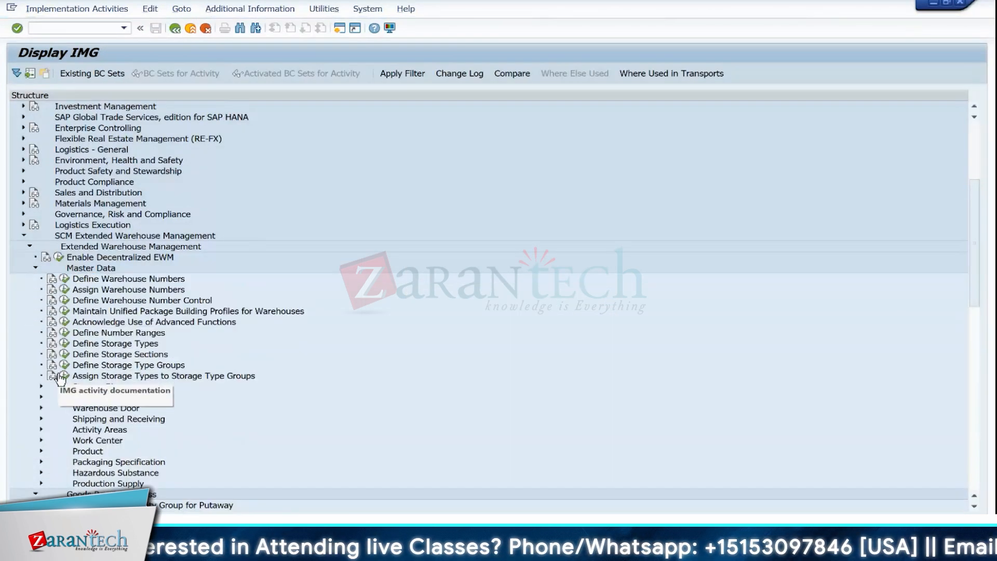
left_click(65, 344)
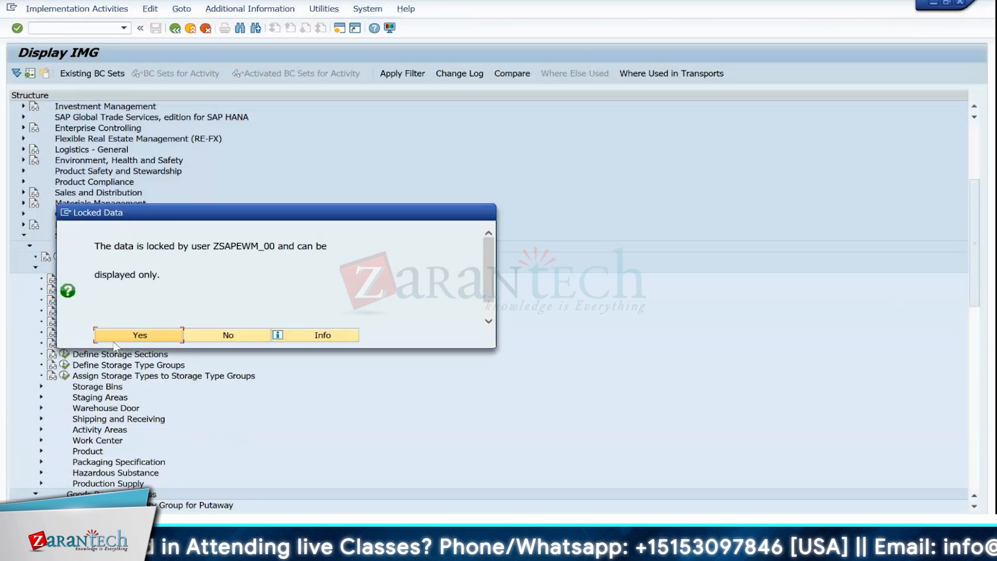
left_click(150, 338)
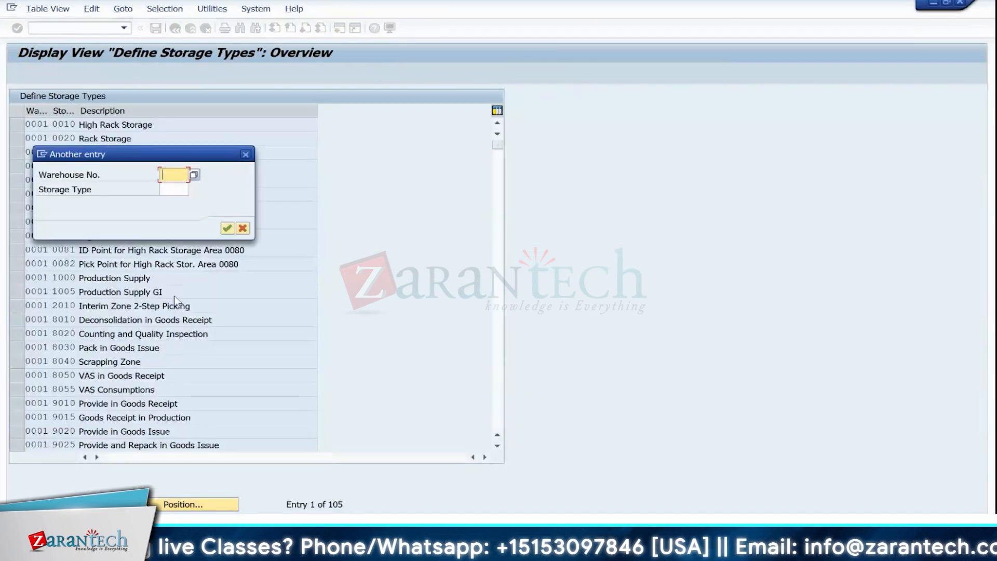
type("1710")
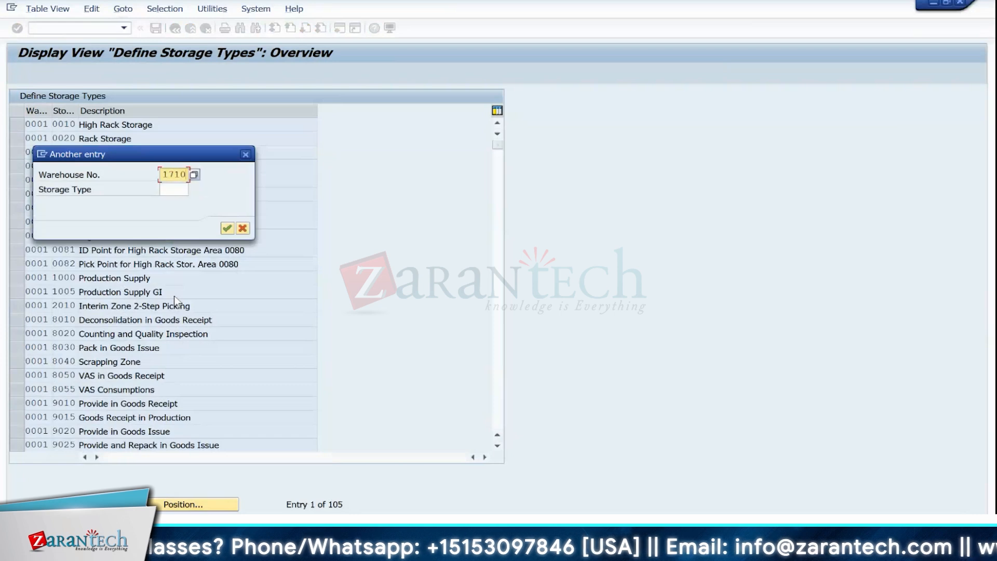
left_click(227, 228)
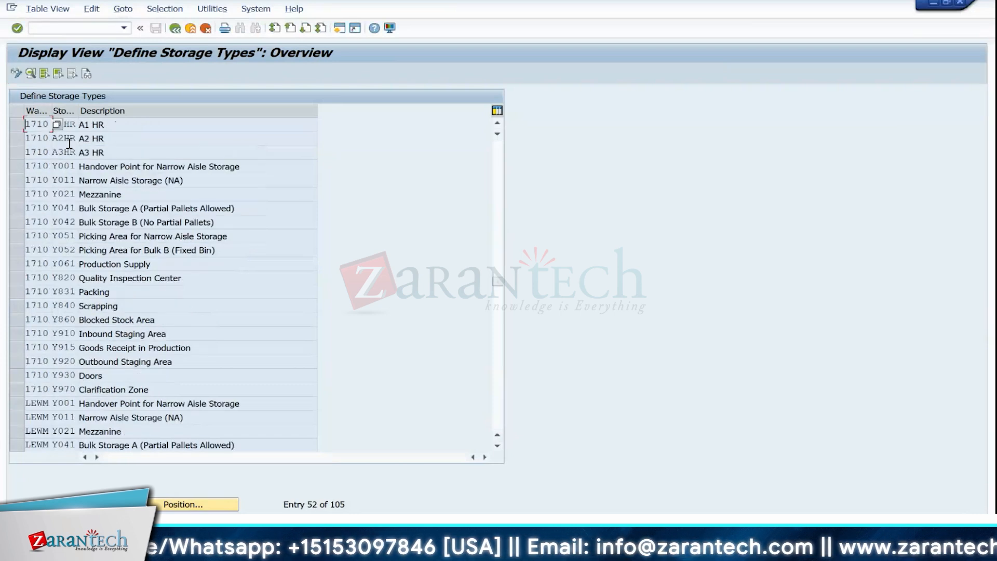
Display the details of storage type A1HR and review the possible values for Putaway Rules.
double_click(64, 126)
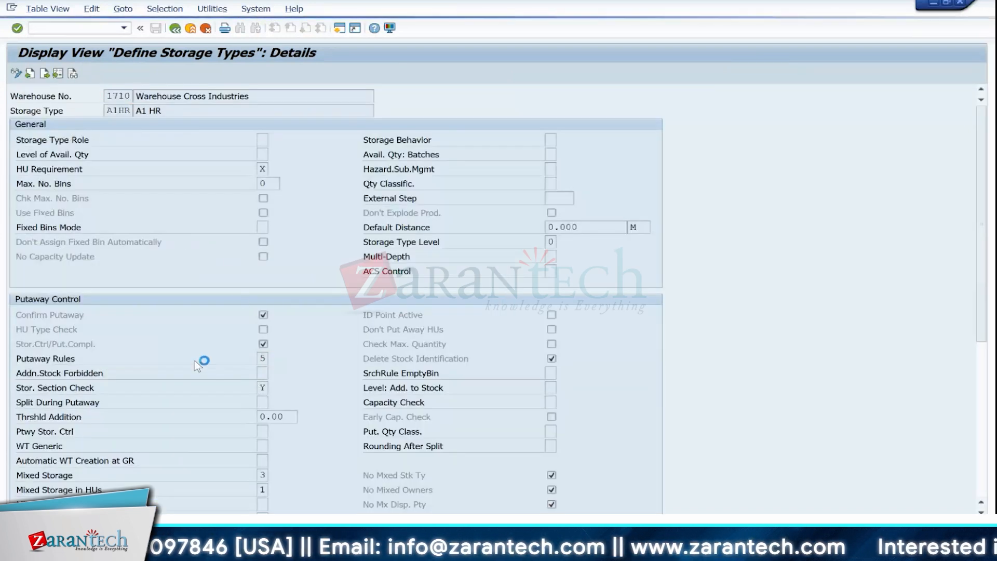
left_click(113, 169)
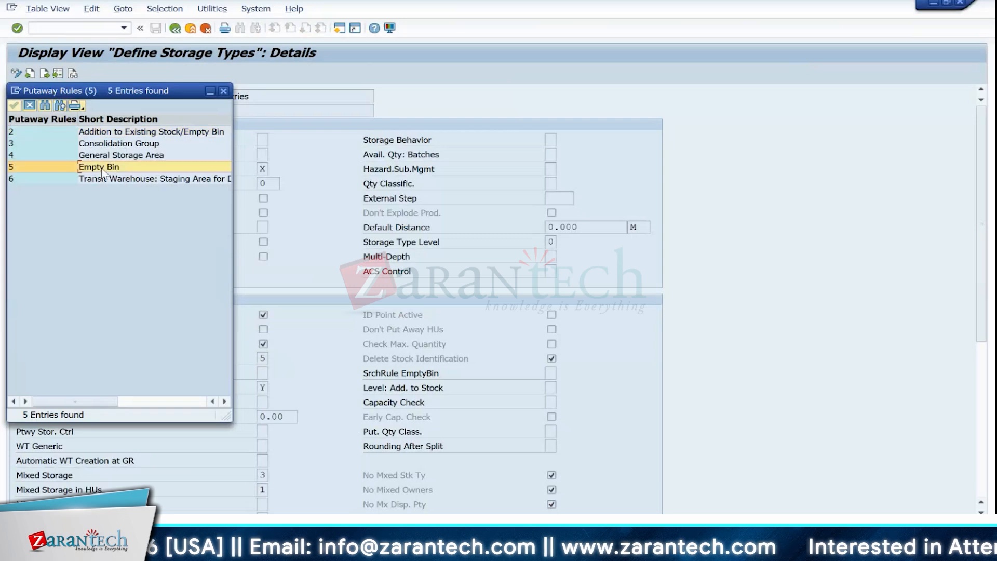
left_click(124, 133)
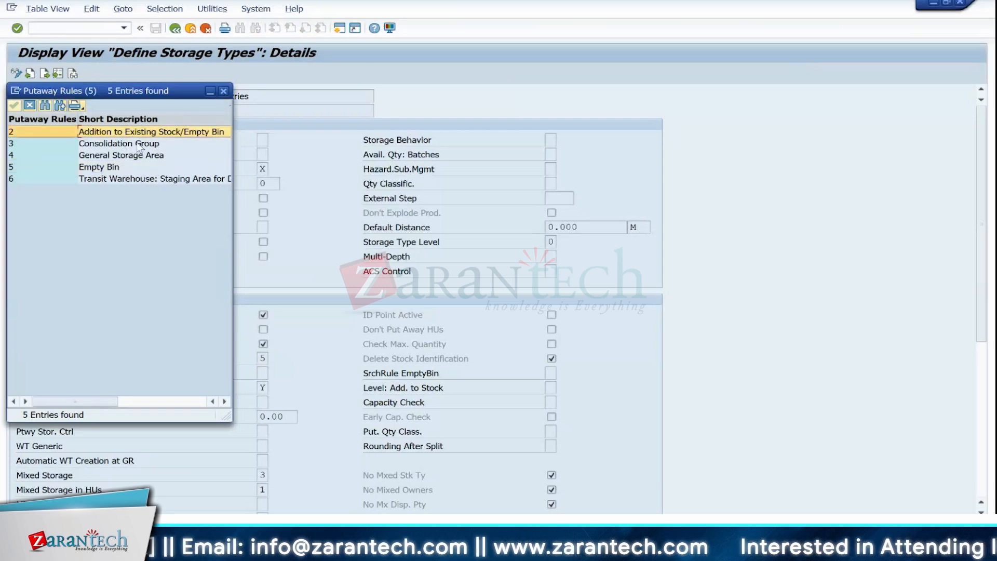
left_click(224, 90)
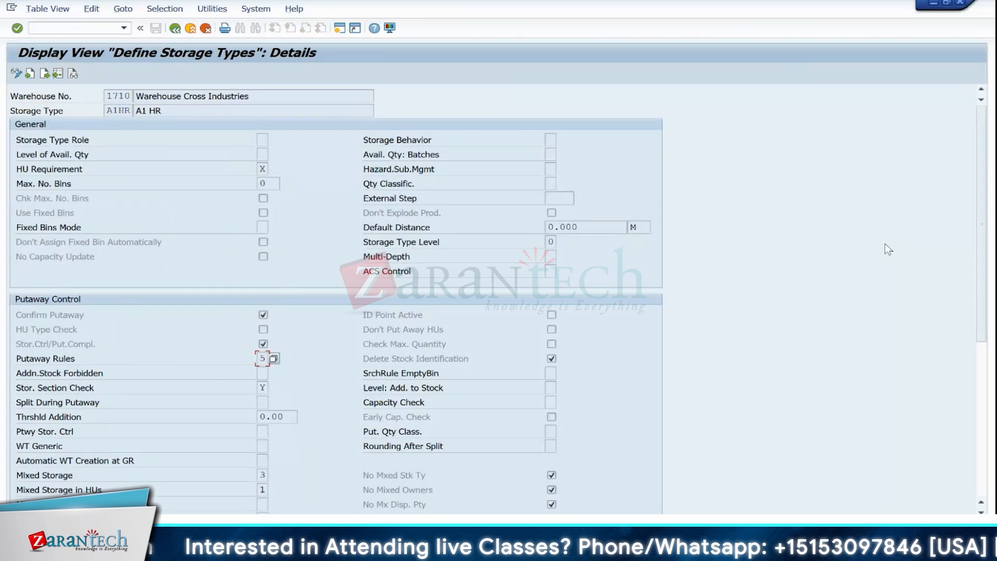
Leave the storage type details, return to the Implementation Guide, and collapse Master Data.
left_click(175, 28)
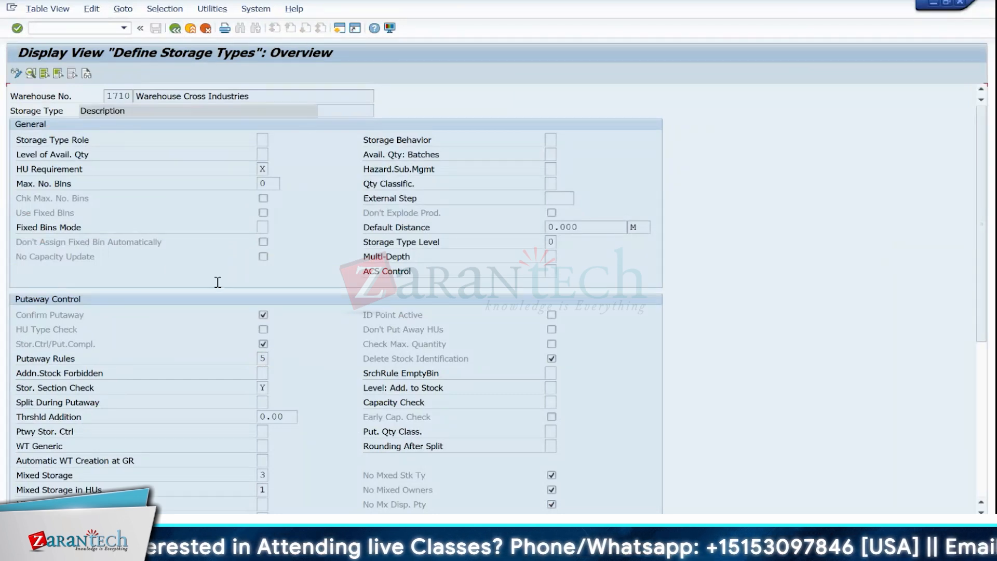
left_click(175, 28)
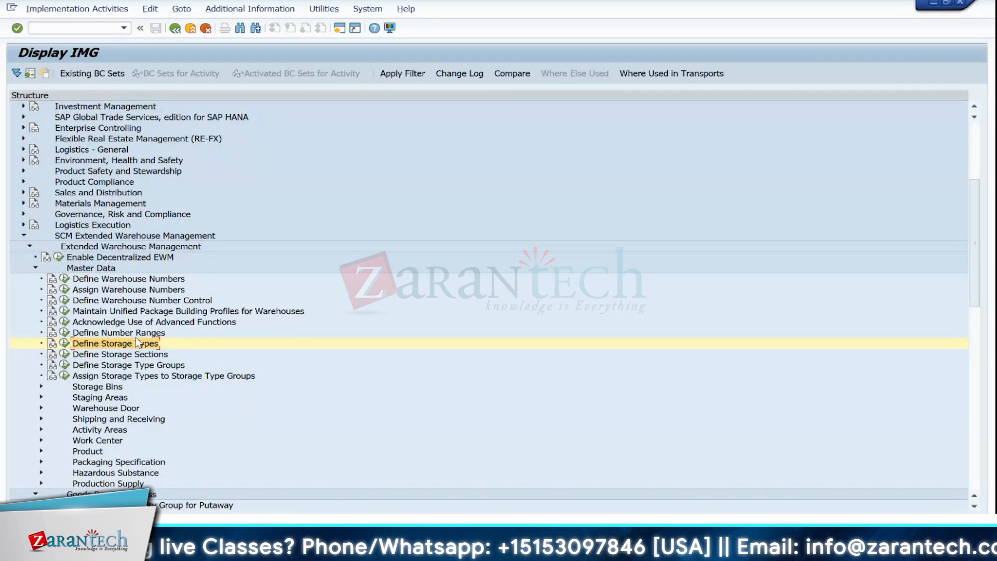
left_click(33, 270)
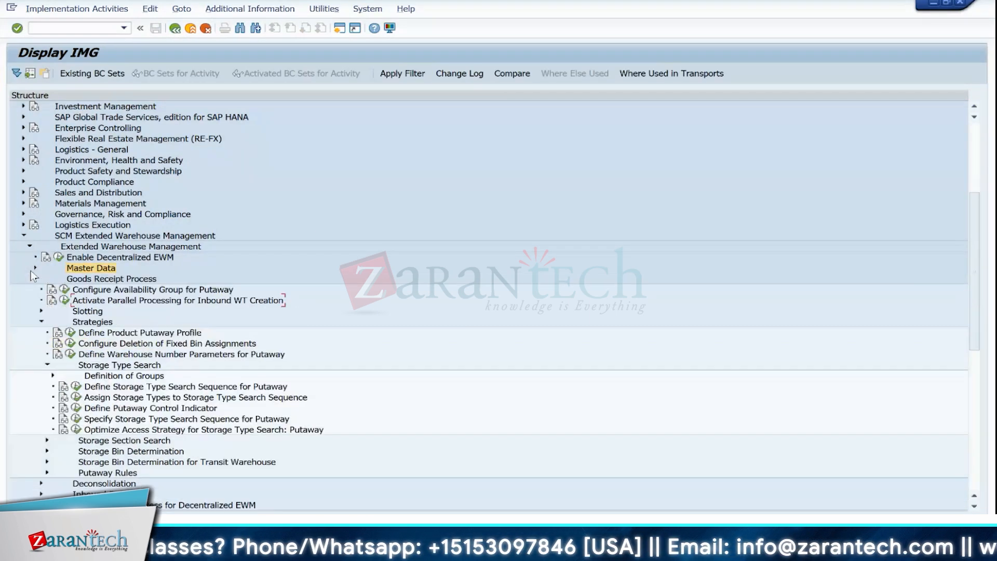
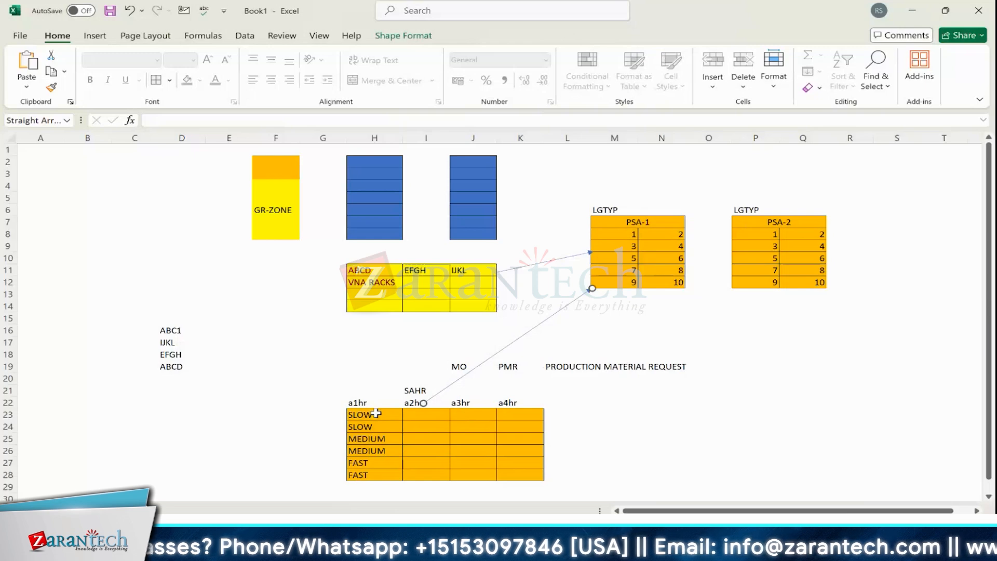
Select the SAHR cell in the Excel sheet, switch back to SAP, and locate warehouse 1710's SAHR entry in the putaway search sequence definitions.
left_click(422, 388)
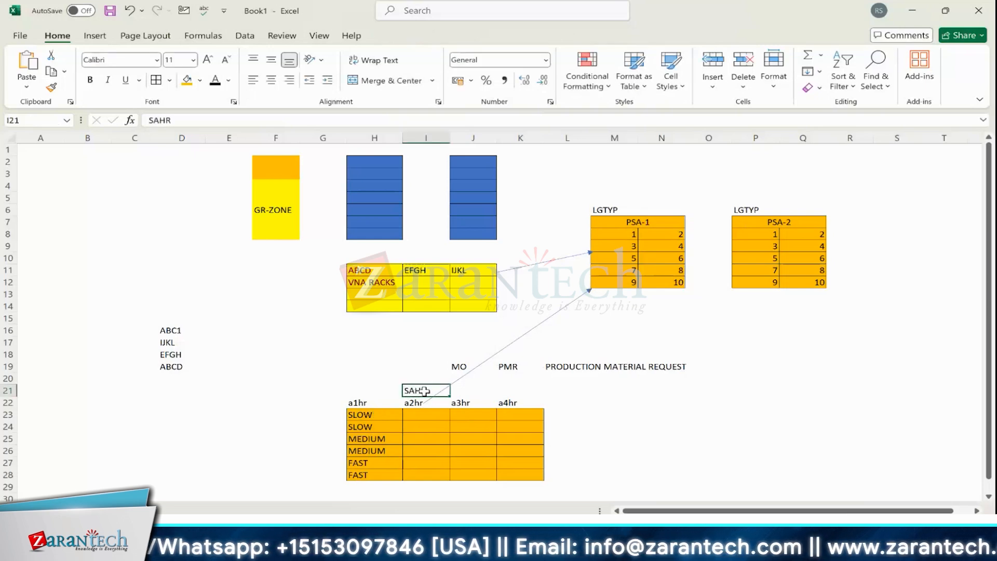
key("alt+Tab")
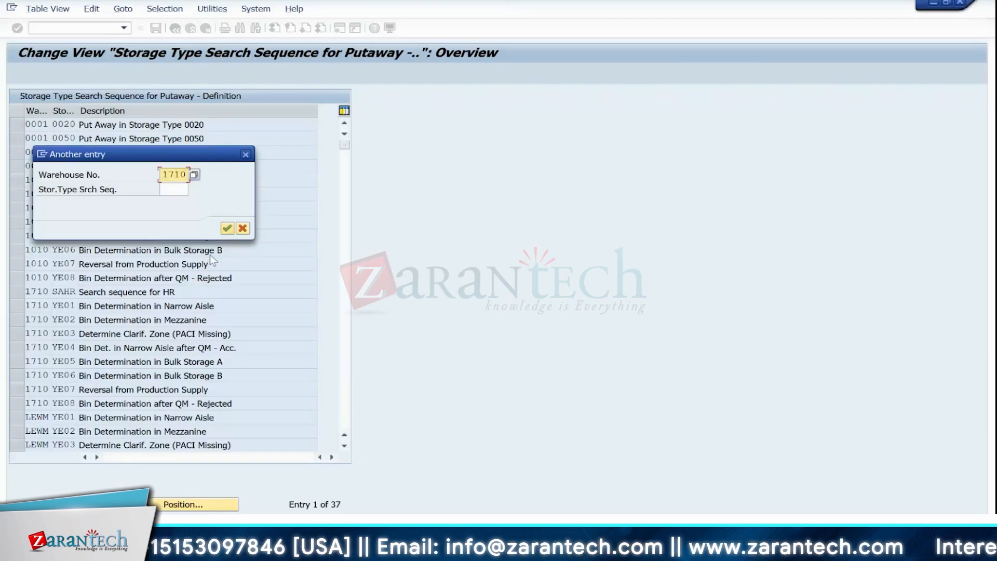
left_click(173, 190)
type("SAHR")
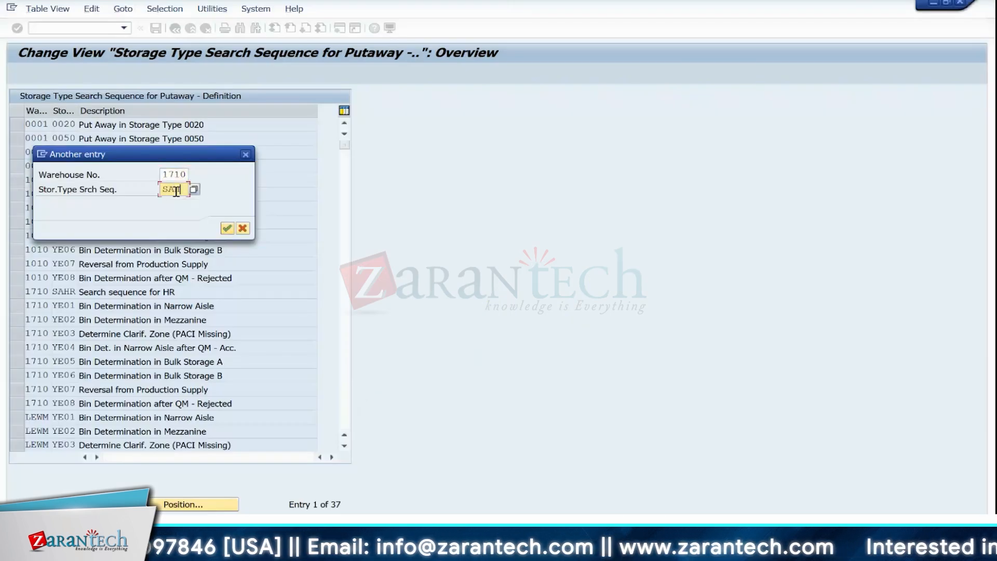
key("Return")
double_click(62, 124)
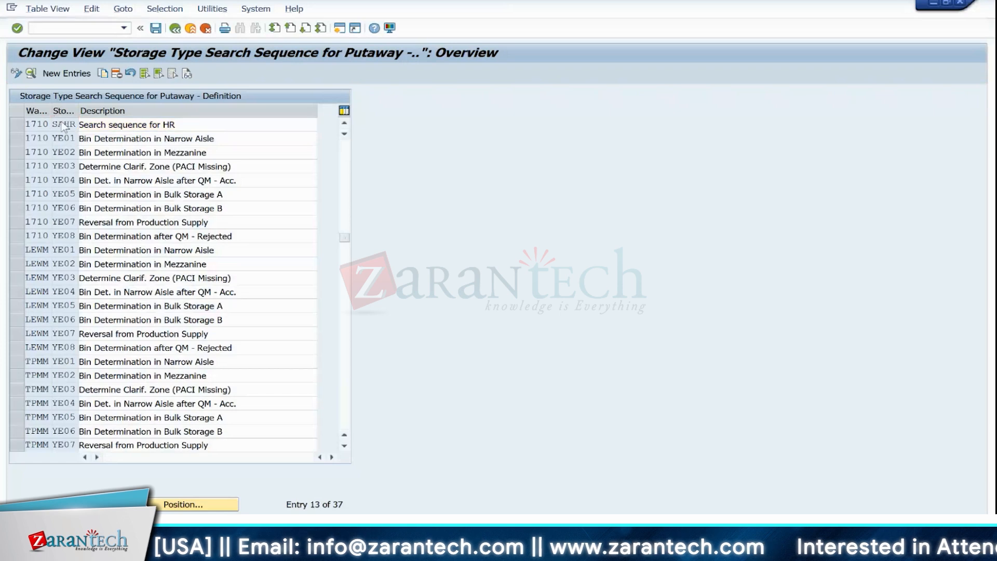
Return to the Implementation Guide, open Specify Storage Type Search Sequence for Putaway, and position the list on warehouse 1710.
left_click(175, 28)
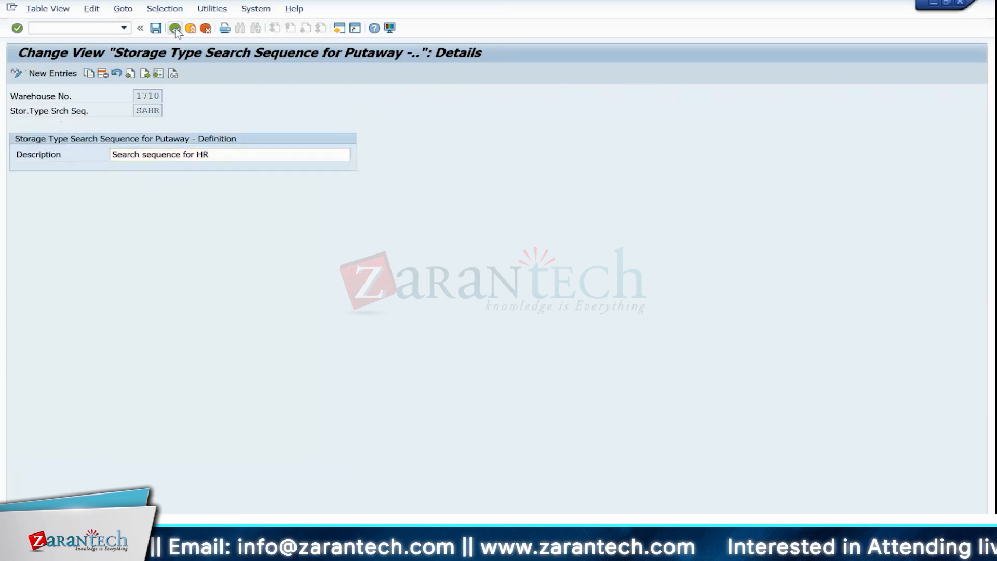
left_click(175, 28)
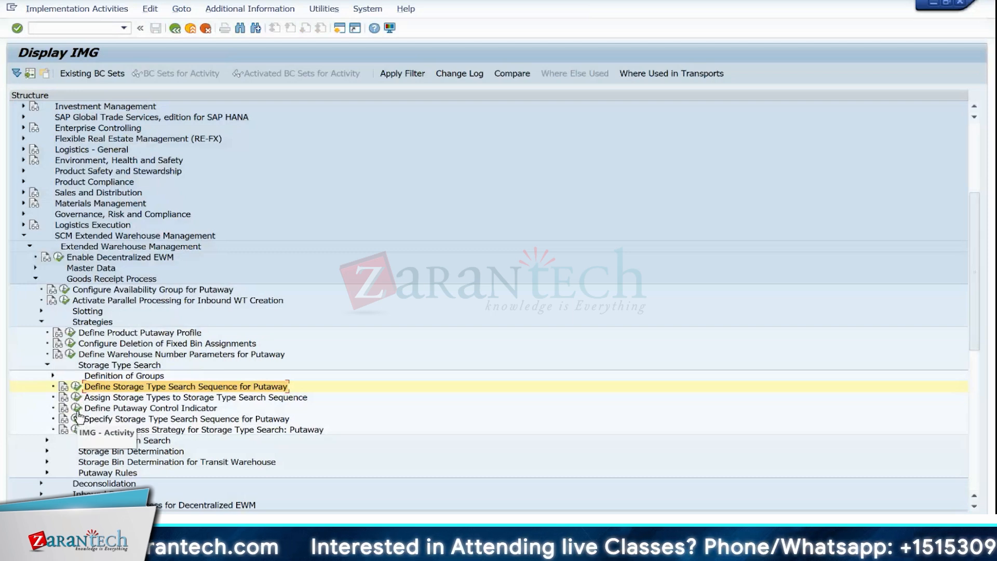
left_click(196, 410)
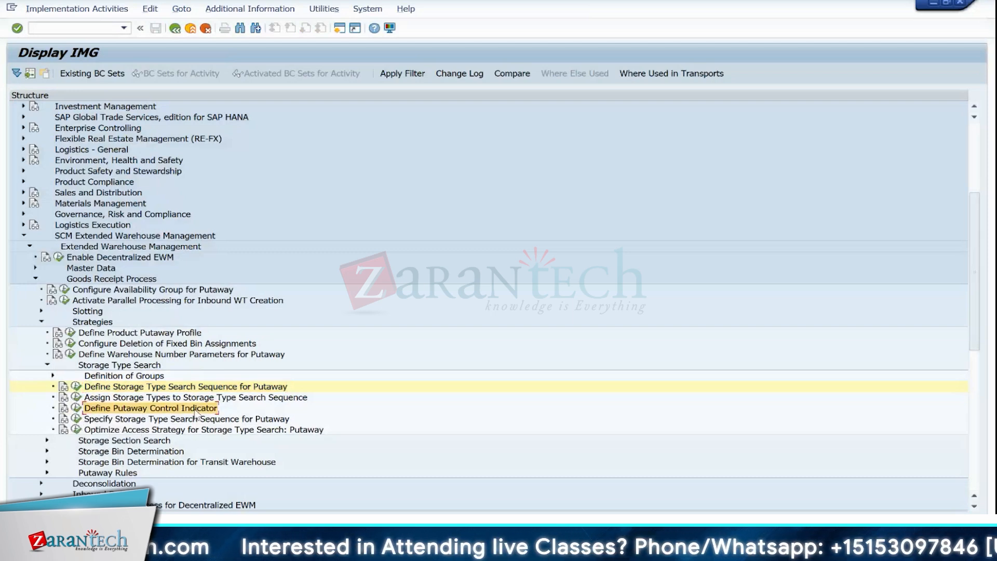
left_click(75, 421)
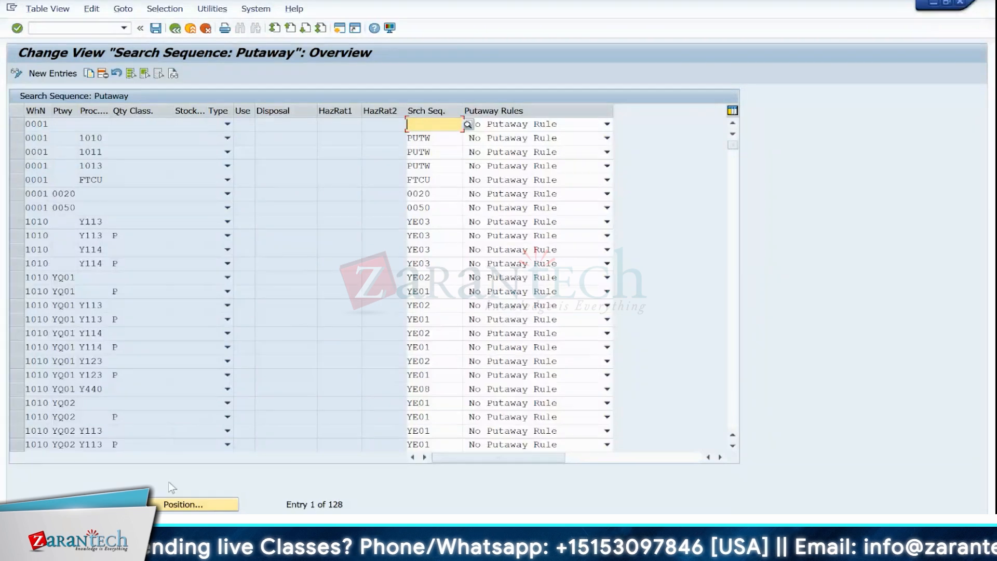
left_click(183, 504)
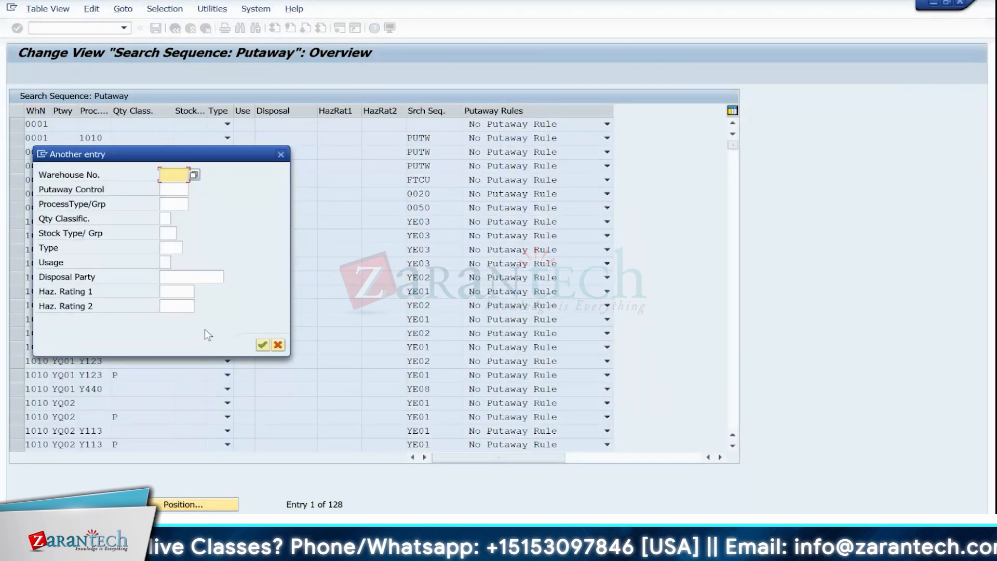
type("1010")
key("Return")
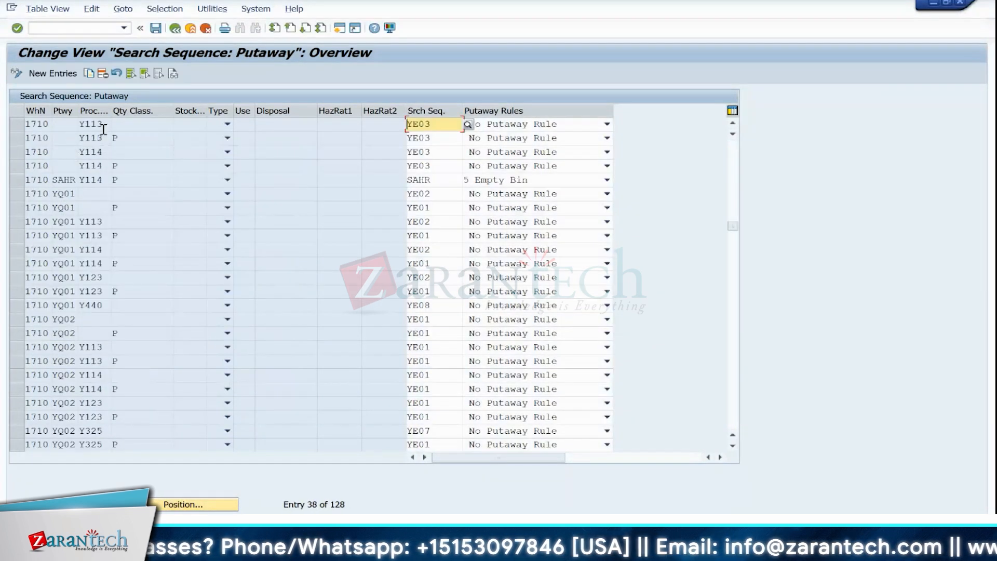
Review the process type, quantity classification and putaway control values of warehouse 1710's SAHR entry.
left_click(15, 181)
left_click(101, 181)
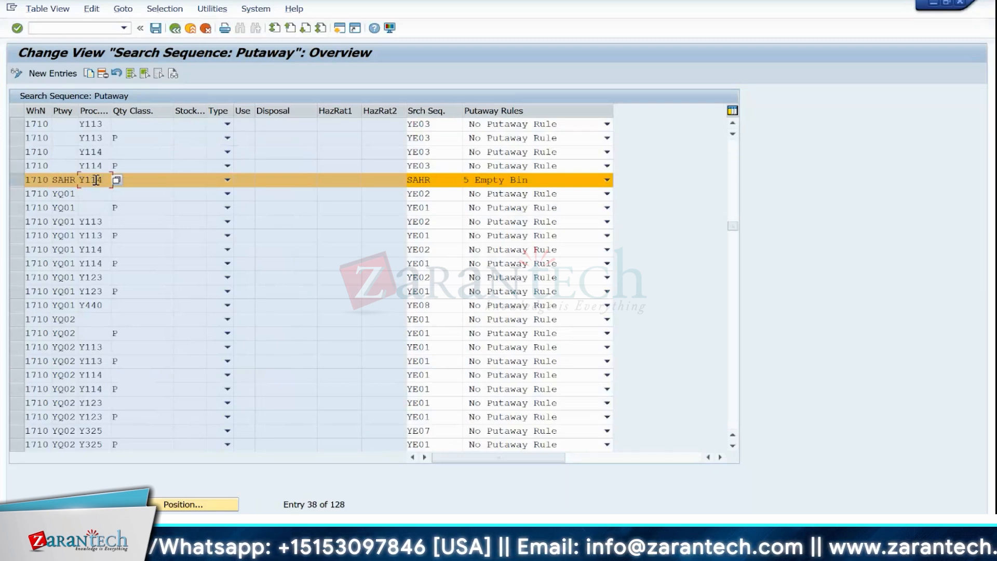
left_click(145, 181)
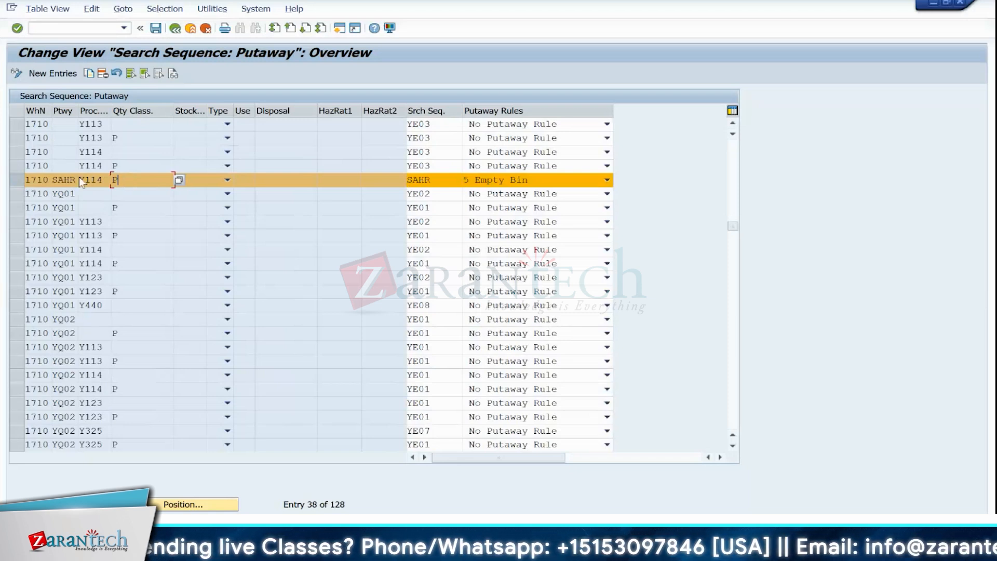
left_click(63, 180)
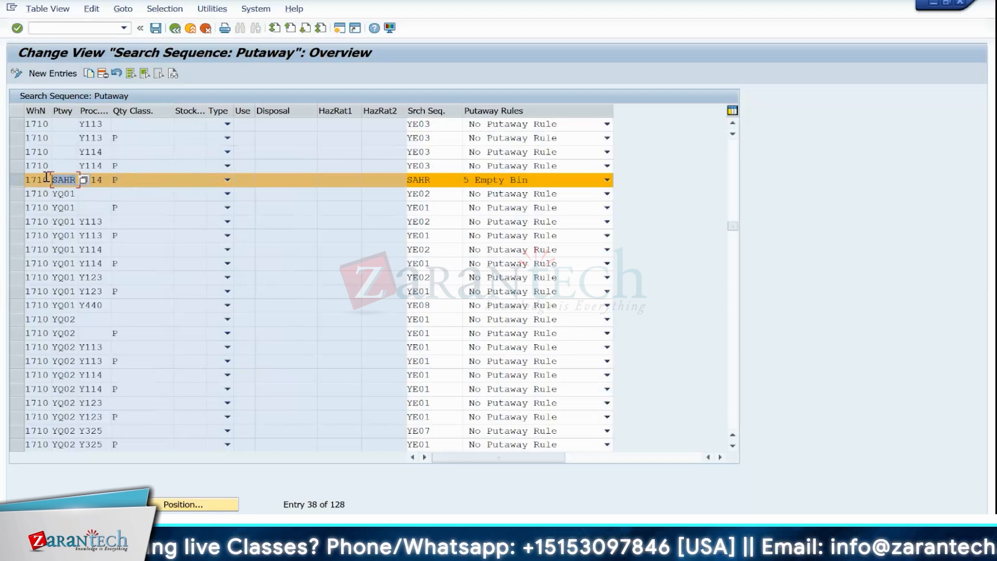
Open product EWMS4-503 in a new session of transaction /SCWM/MAT1 and show the putaway fields in its warehouse data.
left_click(61, 30)
type("/O/SCWM/MAT1")
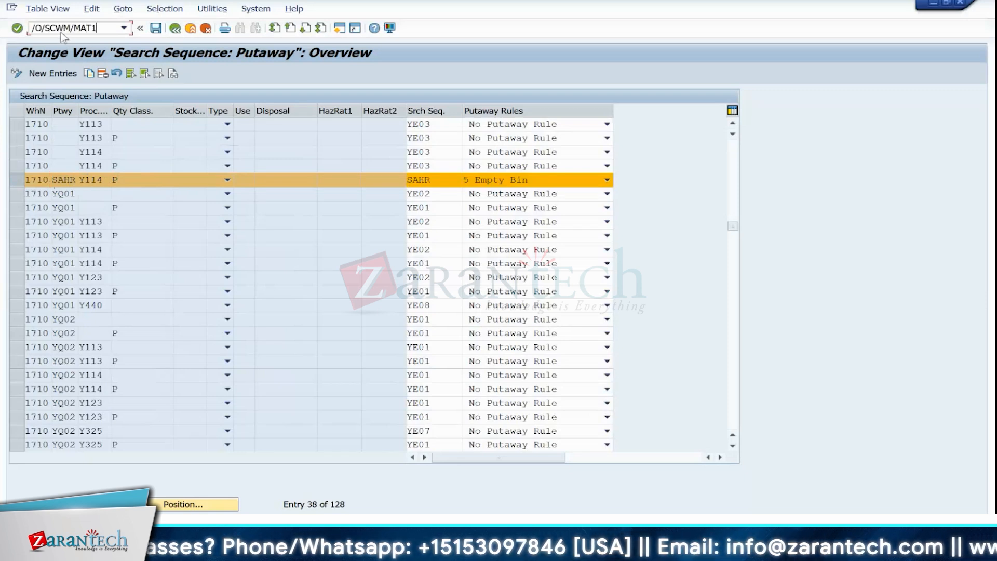
key("Return")
key("Return")
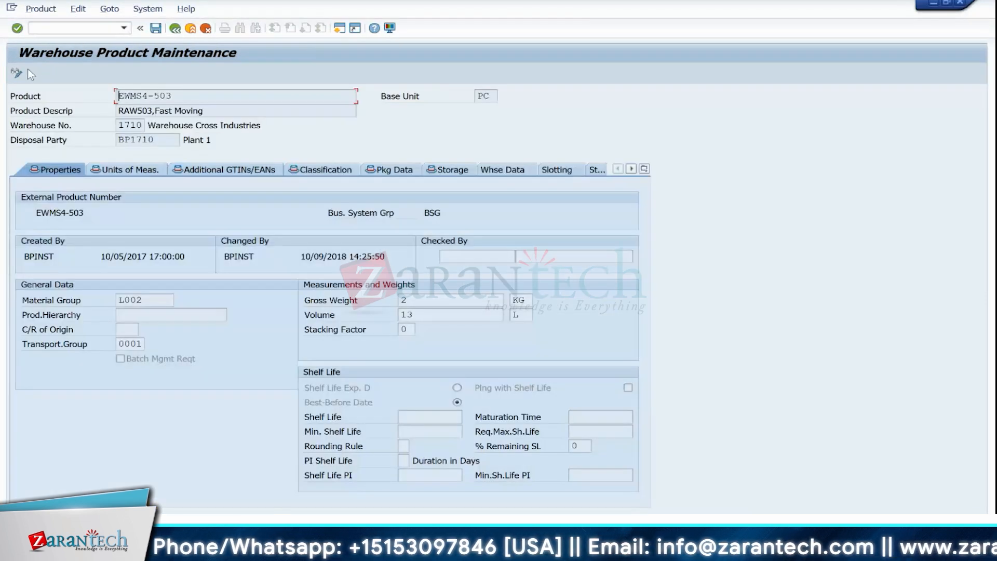
left_click(502, 170)
scroll(385, 362, "down", 5)
Clear the product's Storage Section Indicator, set Putaway Control to SAHR, and save the warehouse product.
left_click(243, 344)
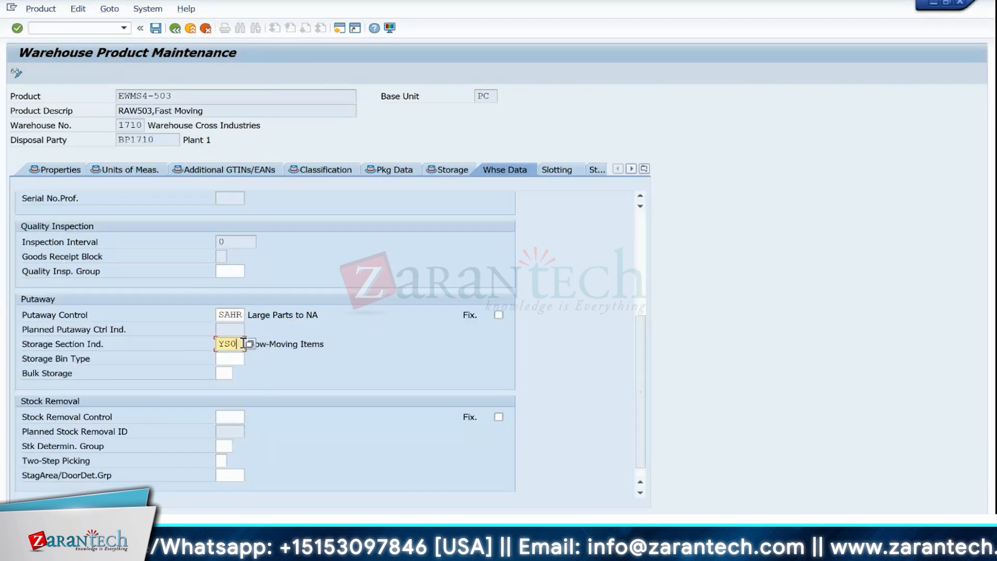
key("BackSpace")
key("BackSpace")
key("BackSpace")
left_click(229, 317)
type("SAHR")
key("Return")
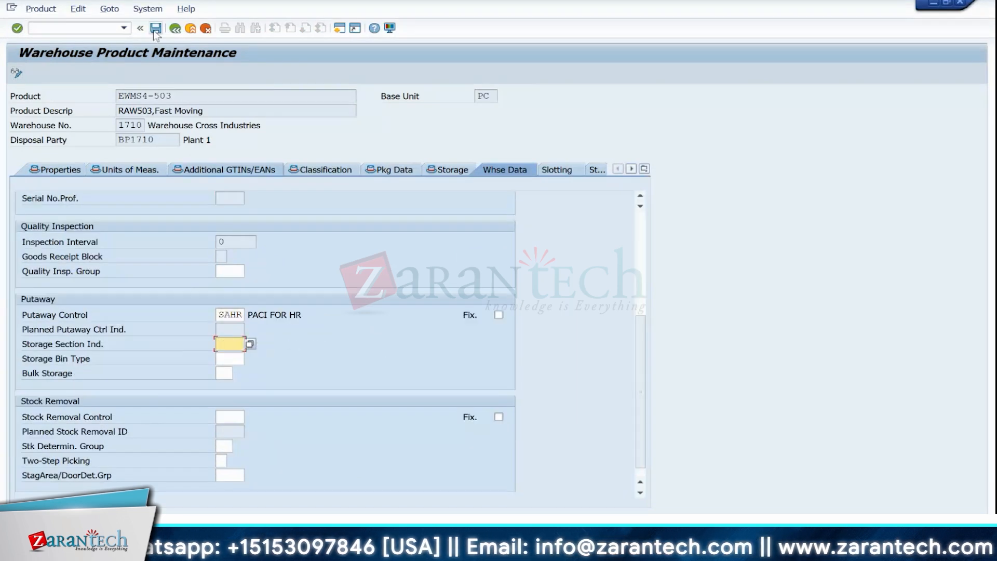
left_click(155, 28)
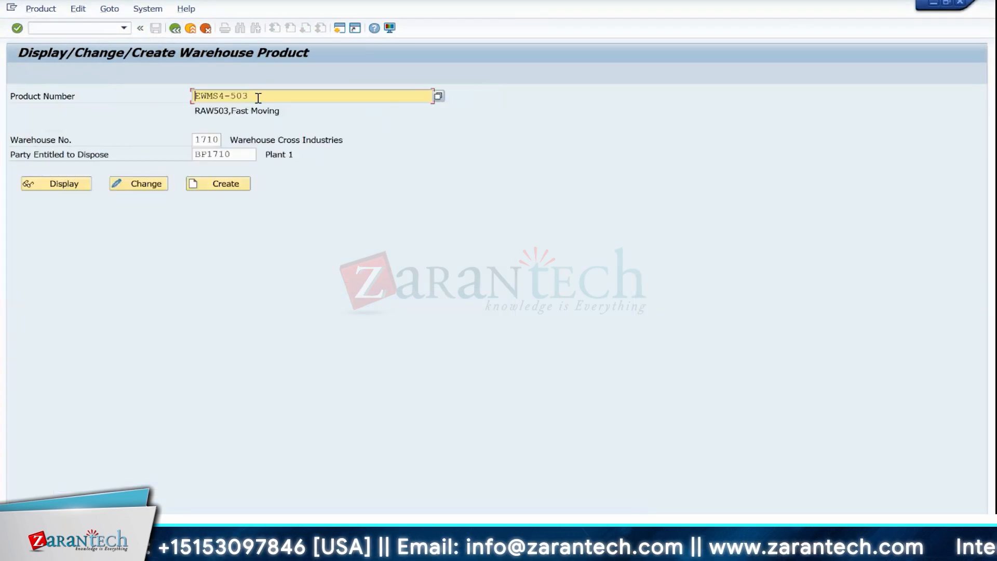
Open product EWMS4-502 for warehouse 1710 in change mode and display its warehouse data.
left_click(258, 98)
key("BackSpace")
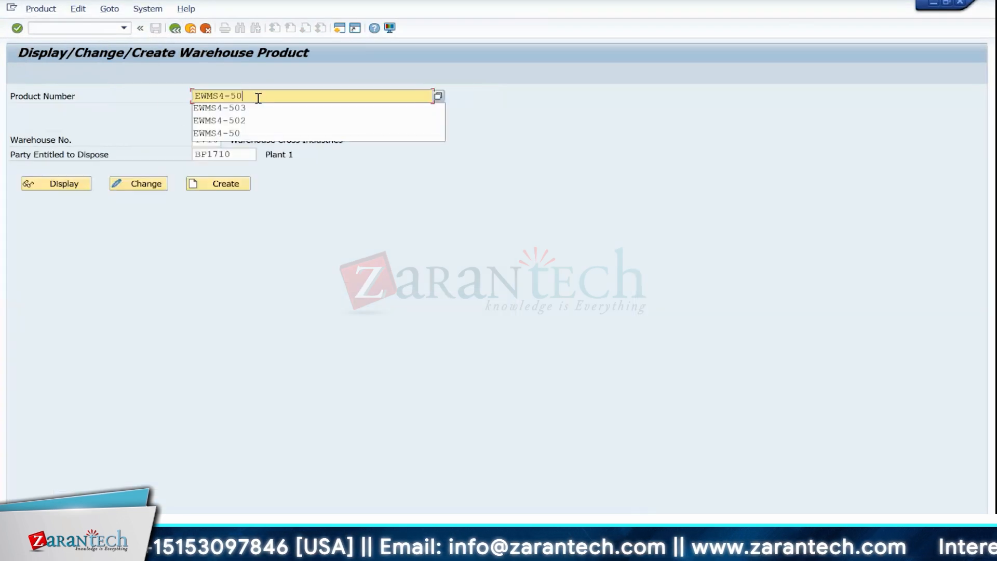
type("2")
key("Return")
left_click(138, 184)
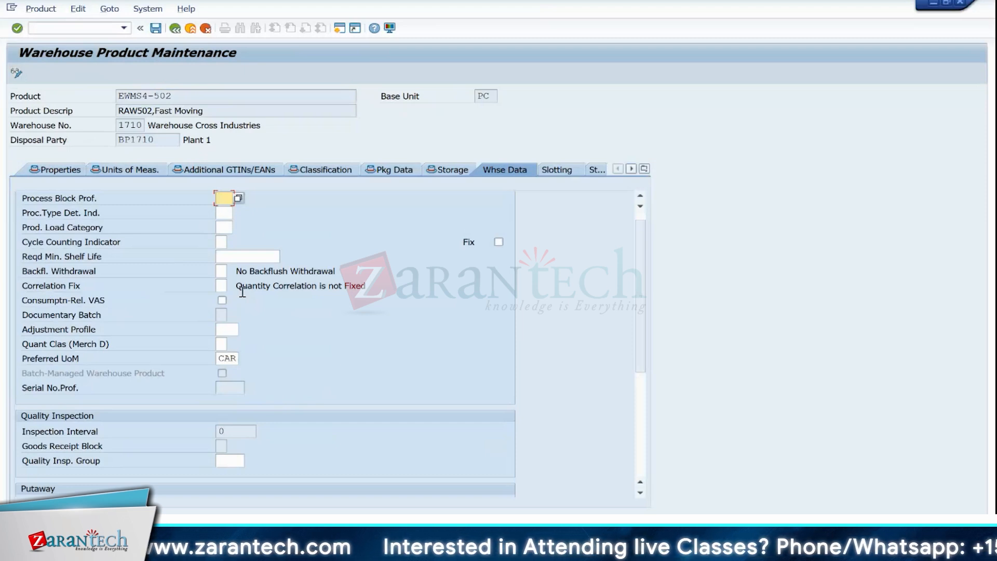
Open the Load Storage Bins transaction /SCWM/SBUP in a new session.
left_click(52, 30)
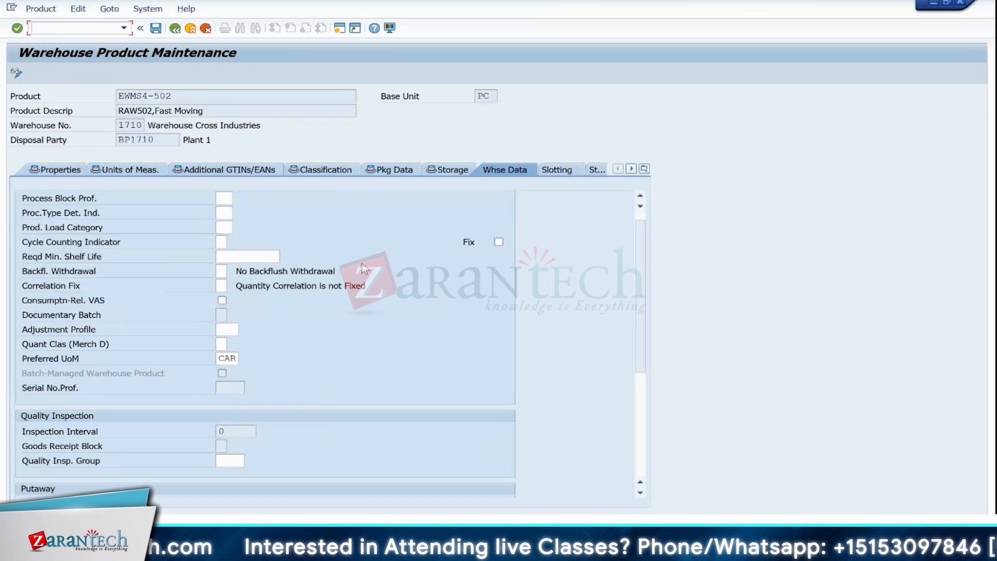
type("/O/SCWM/SBUP")
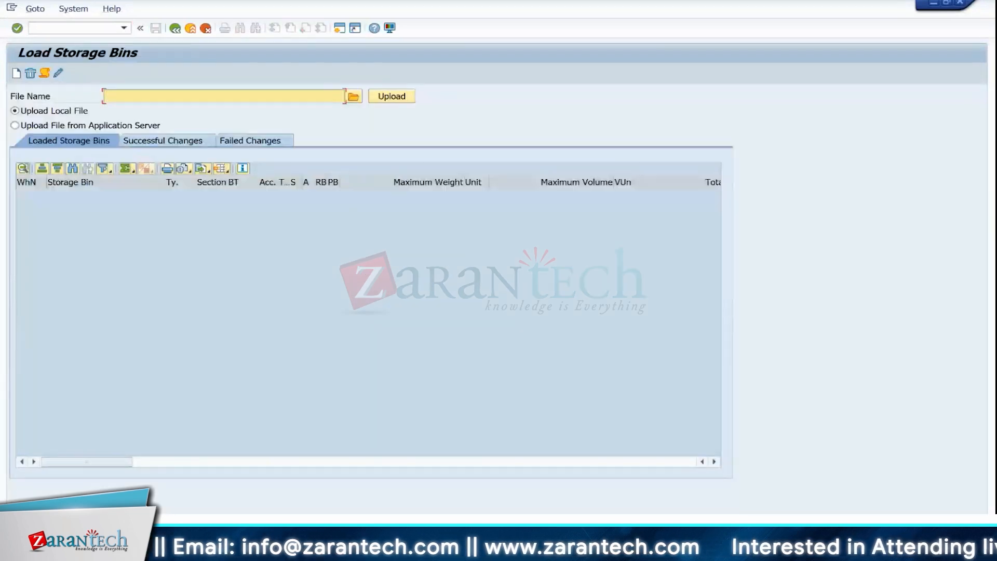
left_click(831, 535)
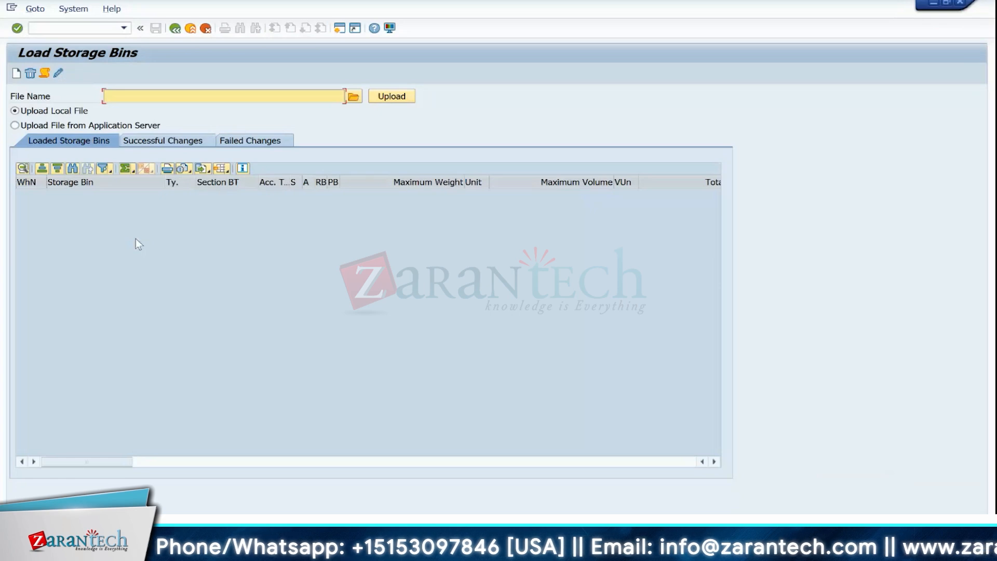
Examine the warehouse, storage bin, storage type and bin type columns of the loaded storage bins table.
left_click(27, 179)
left_click(81, 179)
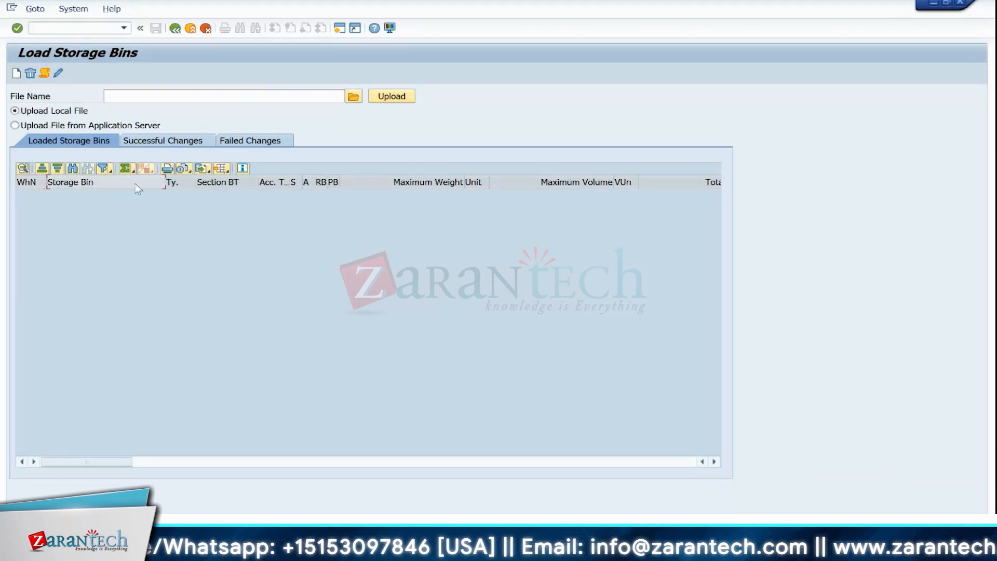
left_click(179, 183)
left_click(236, 186)
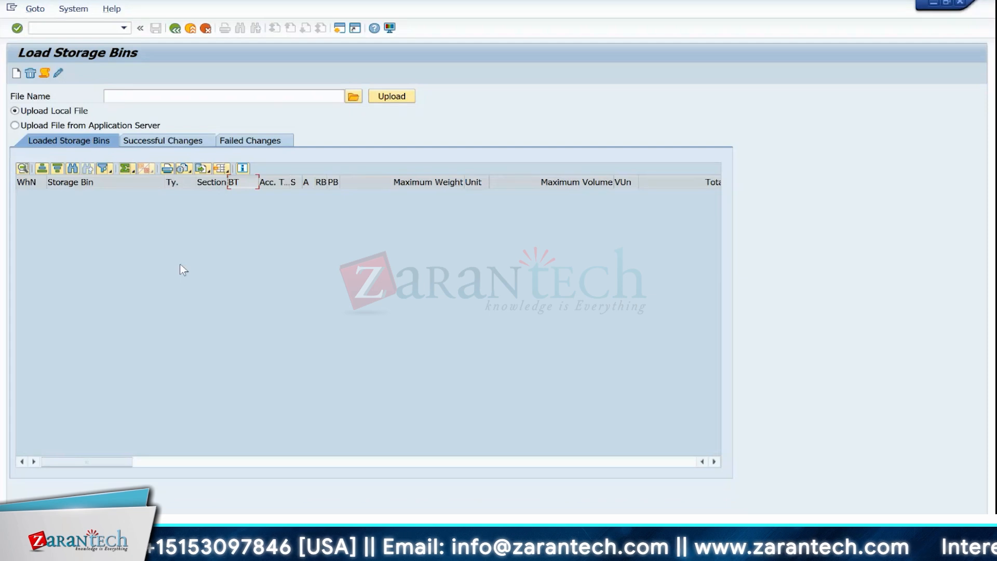
Export the empty storage bin table locally as the xlsx spreadsheet EXPORT_20241211_071447.
left_click(206, 170)
left_click(208, 181)
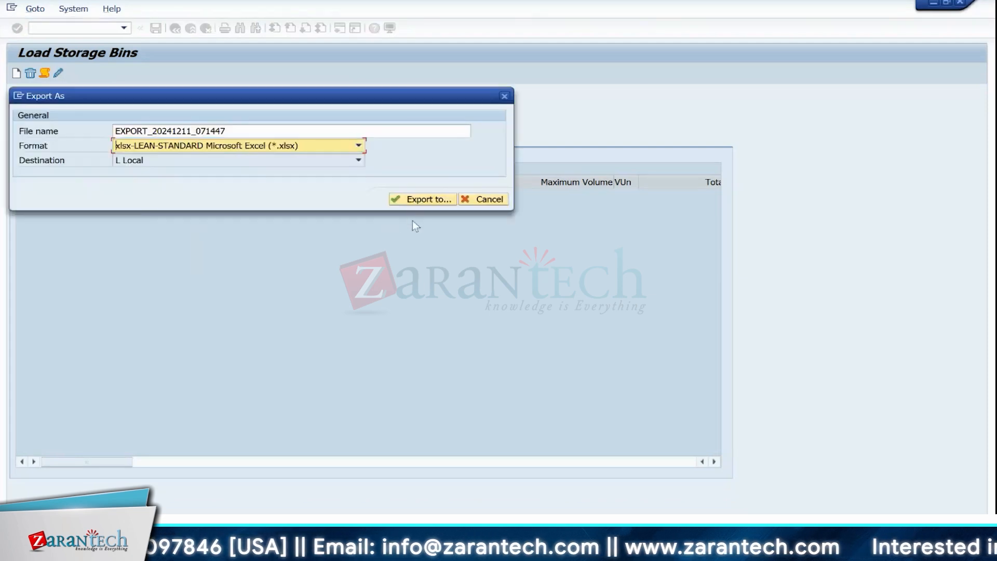
left_click(415, 199)
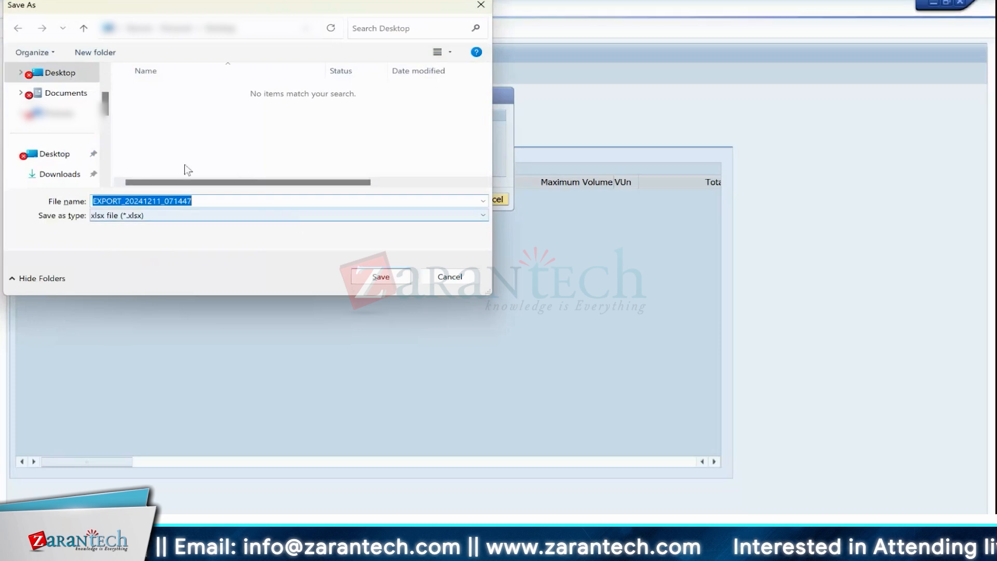
key("Return")
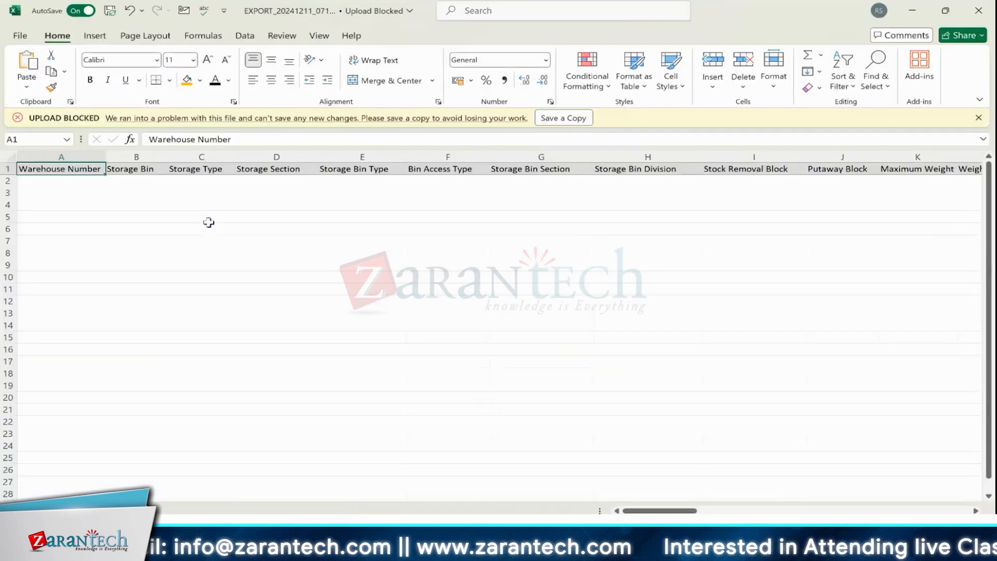
Fill row 2 with warehouse number 1710, storage bin TEST-001 and storage type A1HR.
left_click(49, 164)
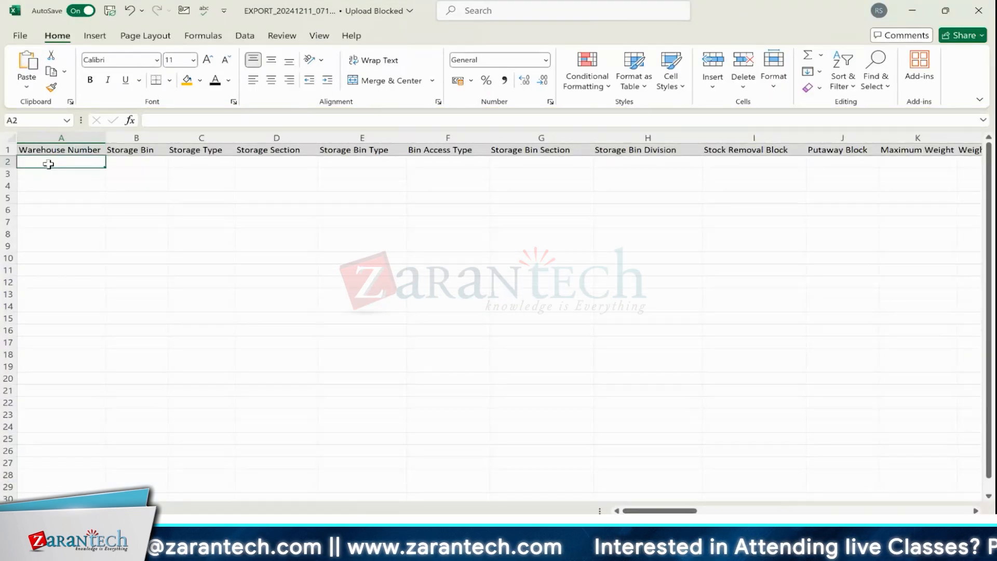
type("171")
type("0")
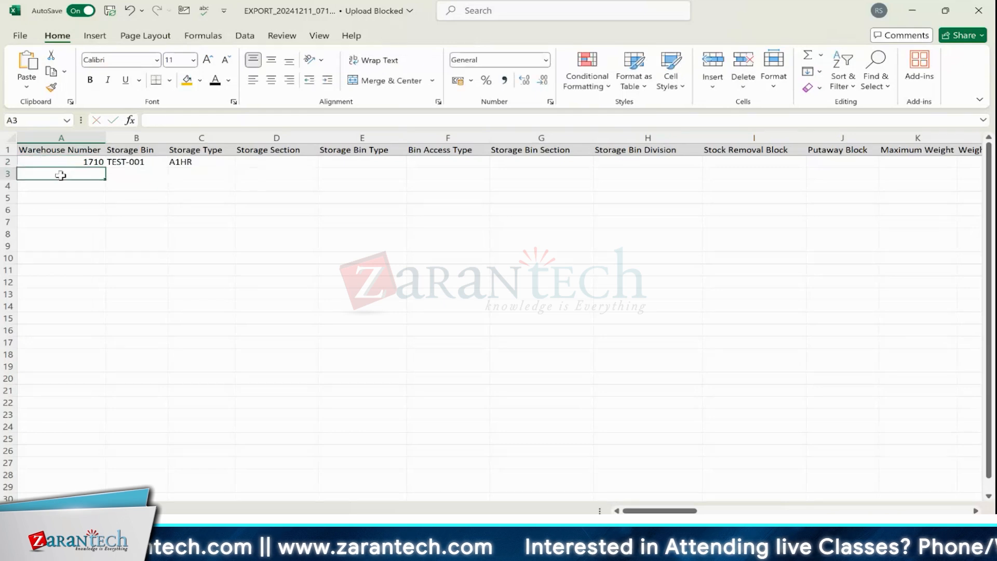
Fill the Warehouse Number column with 1710 from row 3 down to at least row 29.
type("171")
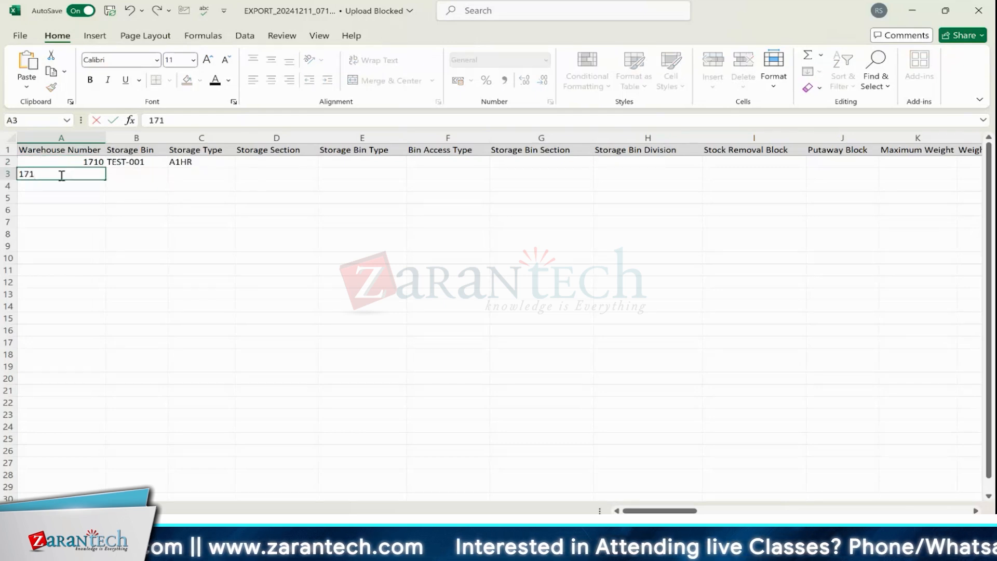
type("0")
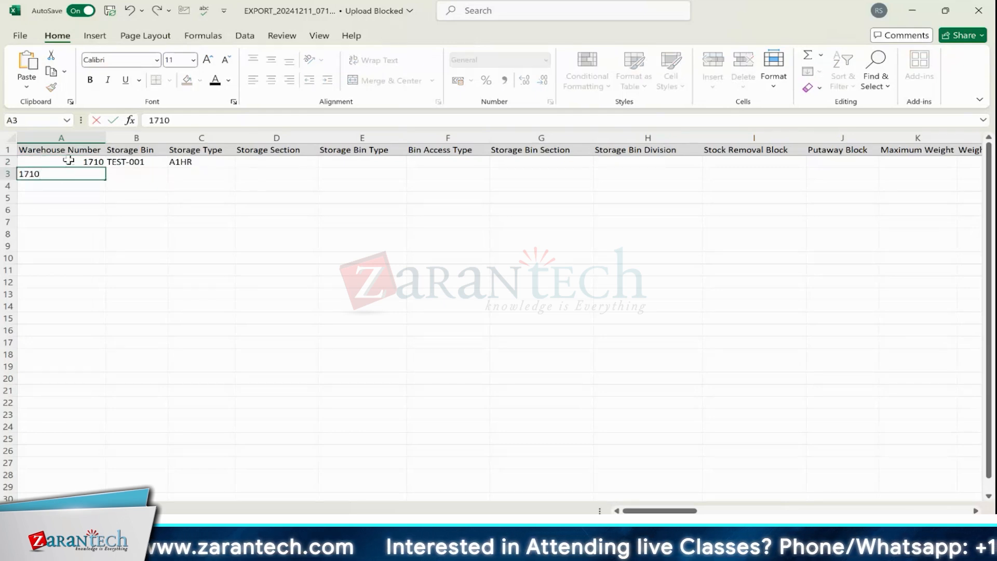
left_click_drag(68, 159, 73, 176)
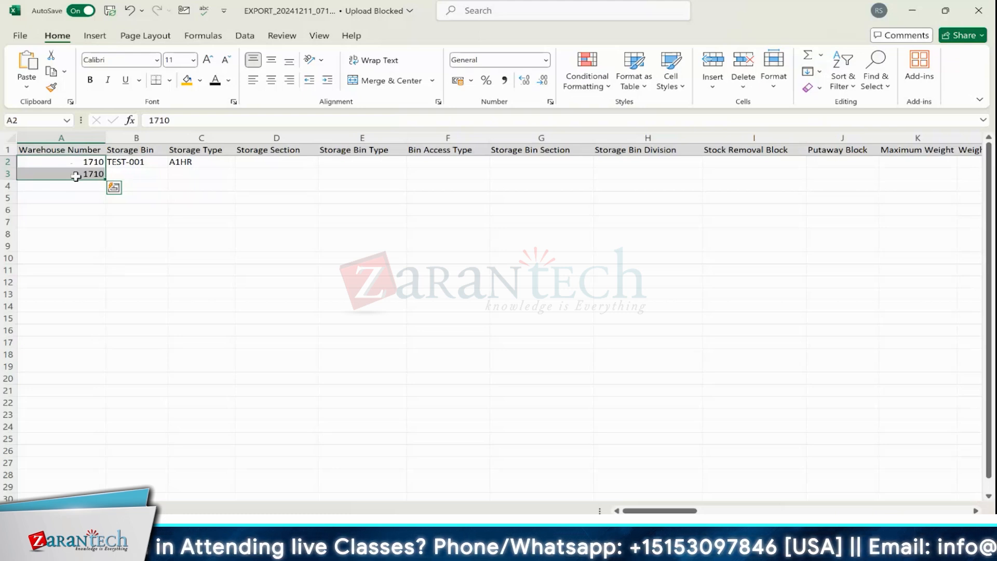
key("ctrl+c")
left_click_drag(78, 186, 67, 198)
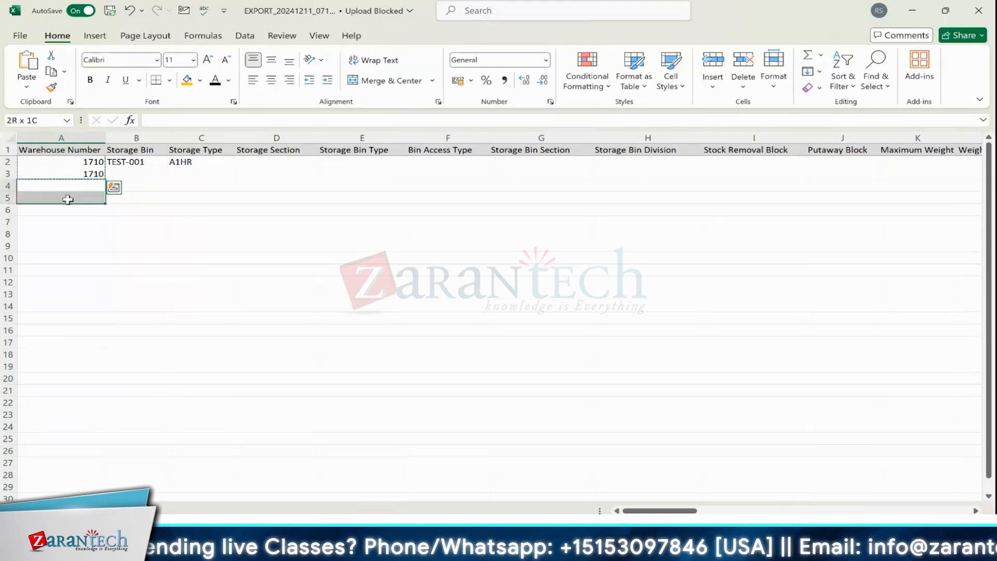
key("ctrl+v")
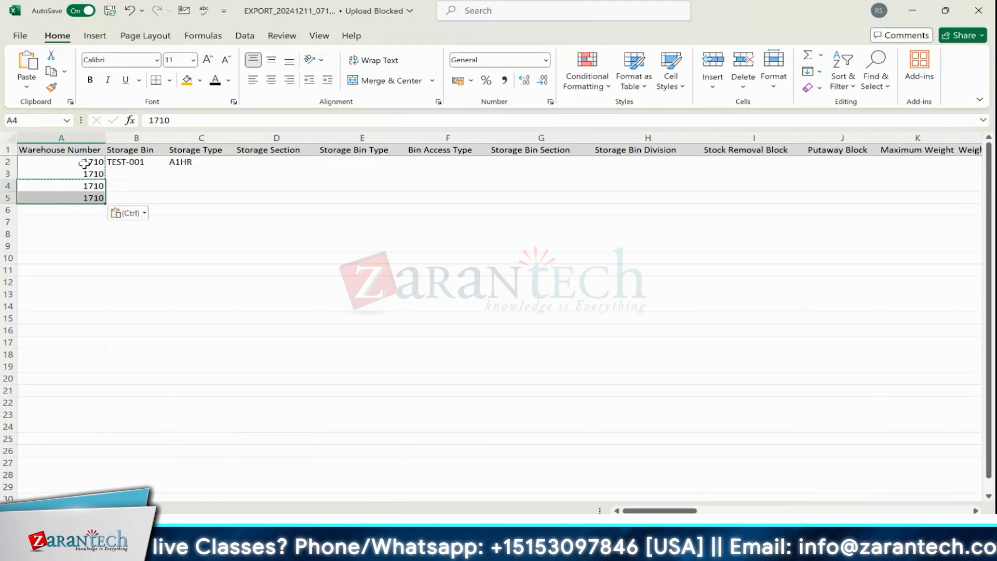
left_click(81, 185)
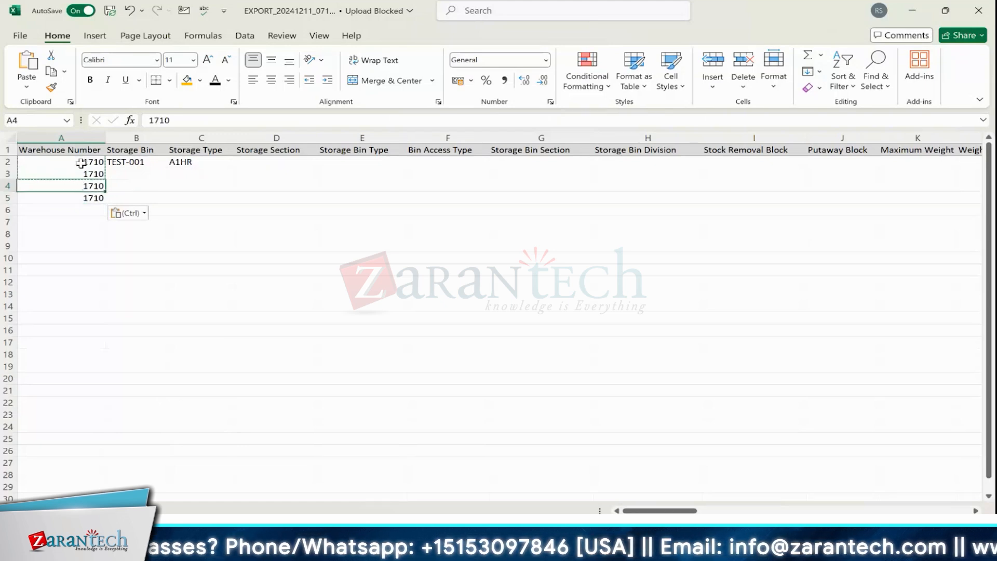
left_click(81, 163)
double_click(106, 168)
Copy the row 2 storage bin into row 3 of the Storage Bin column and change it to TEST-002.
left_click(135, 174)
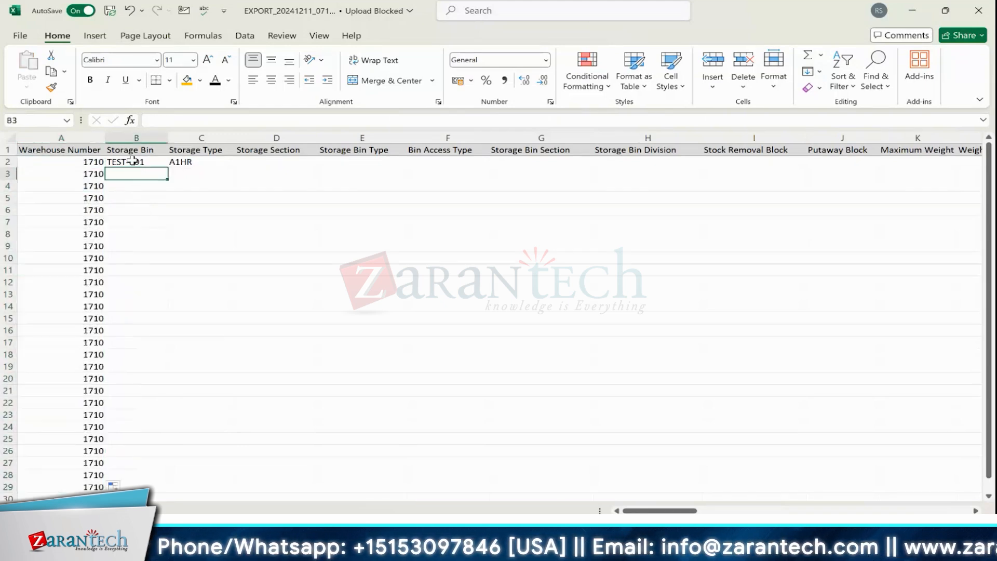
left_click(133, 162)
key("ctrl+c")
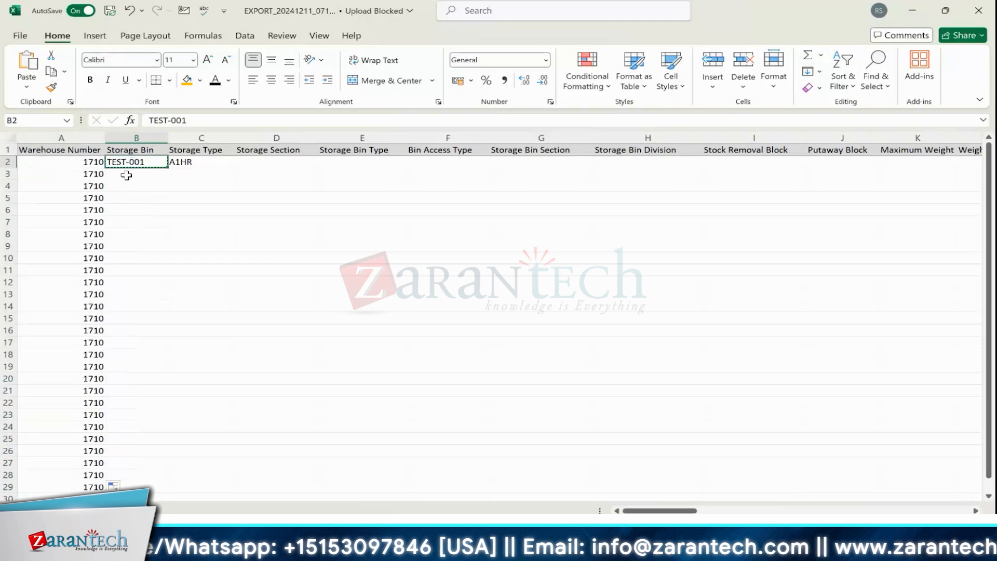
left_click(126, 175)
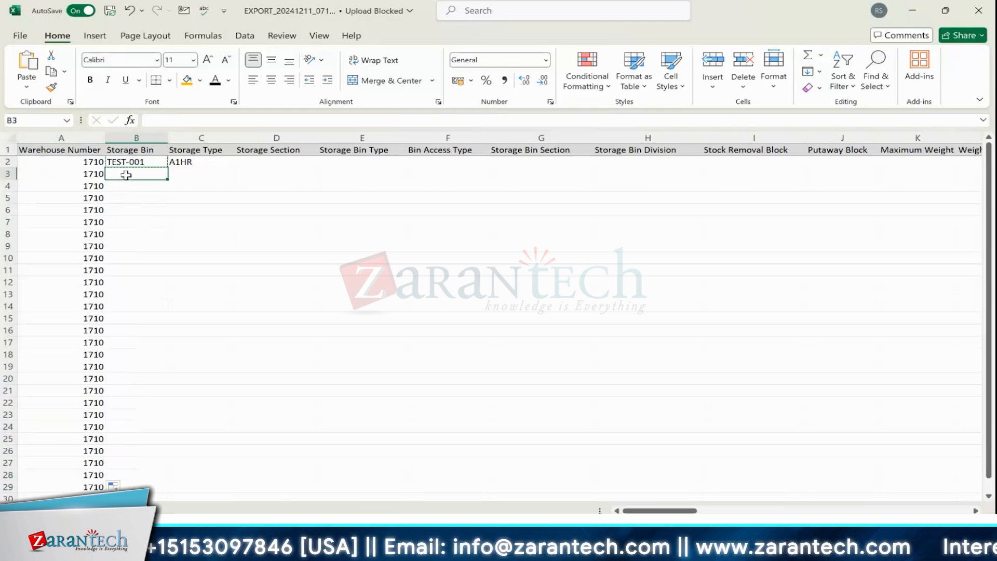
key("ctrl+v")
double_click(149, 174)
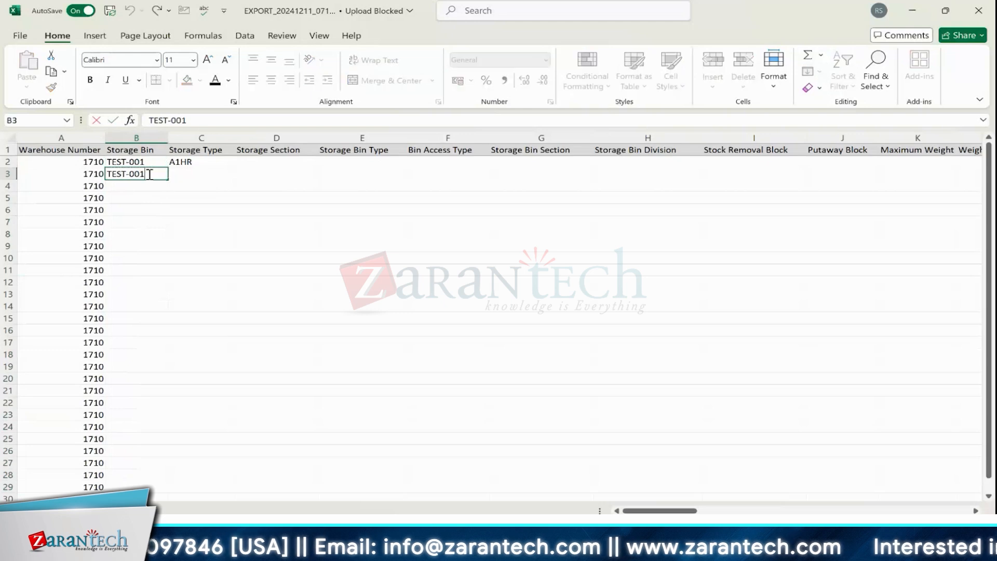
key("BackSpace")
type("2")
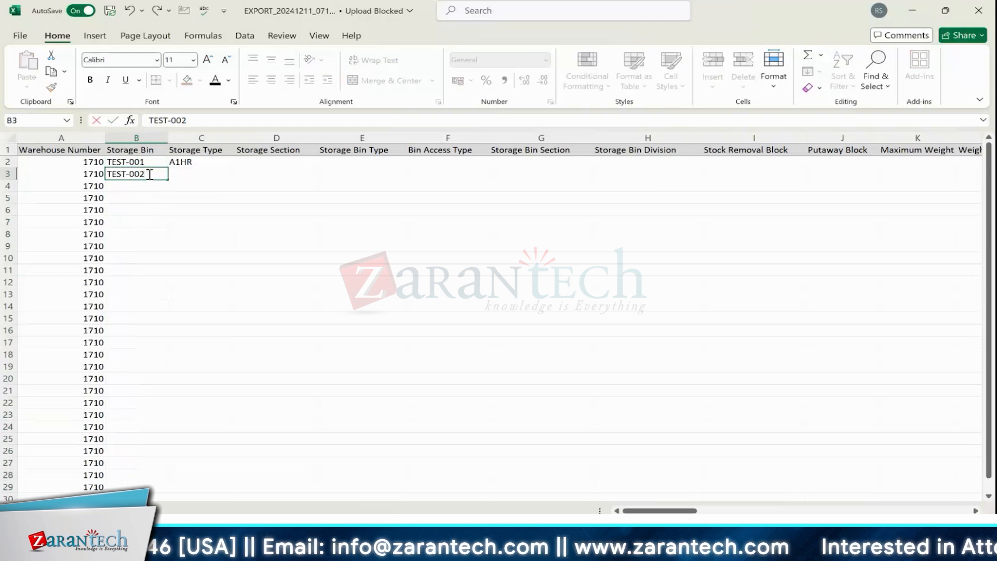
key("Return")
Copy the row 3 storage bin into row 4 and change it to TEST-003.
key("Up")
key("ctrl+c")
left_click(123, 187)
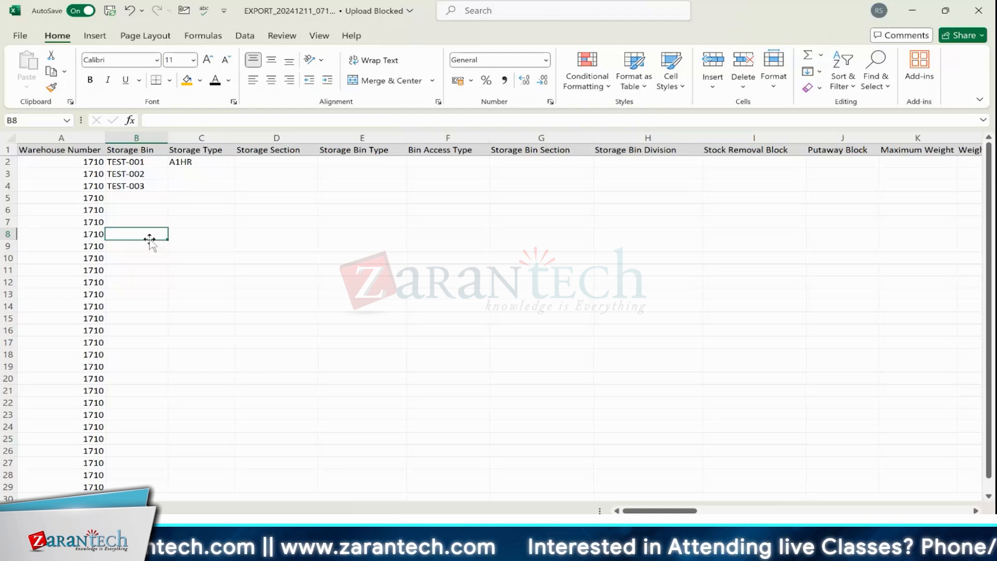
left_click(131, 162)
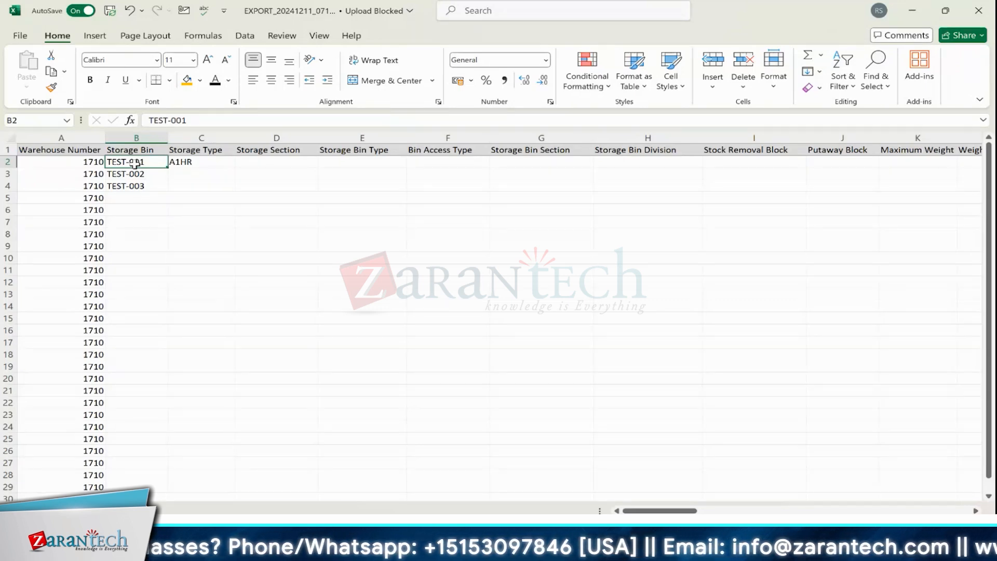
Enter storage type A1HR in rows 3 and 4, and extend the storage bin series through TEST-028 in row 29.
left_click(200, 161)
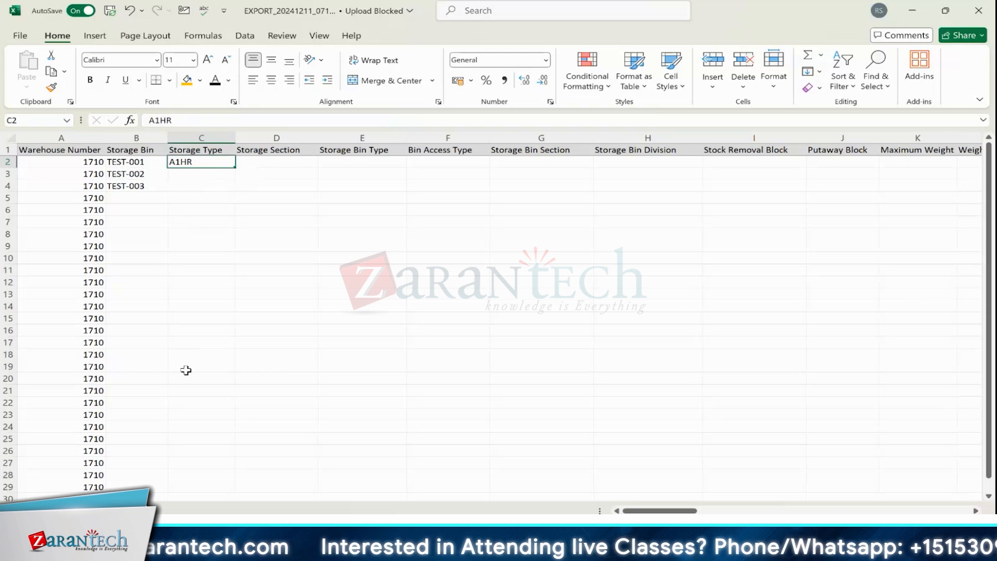
left_click(190, 174)
type("A1HR")
key("Return")
type("A")
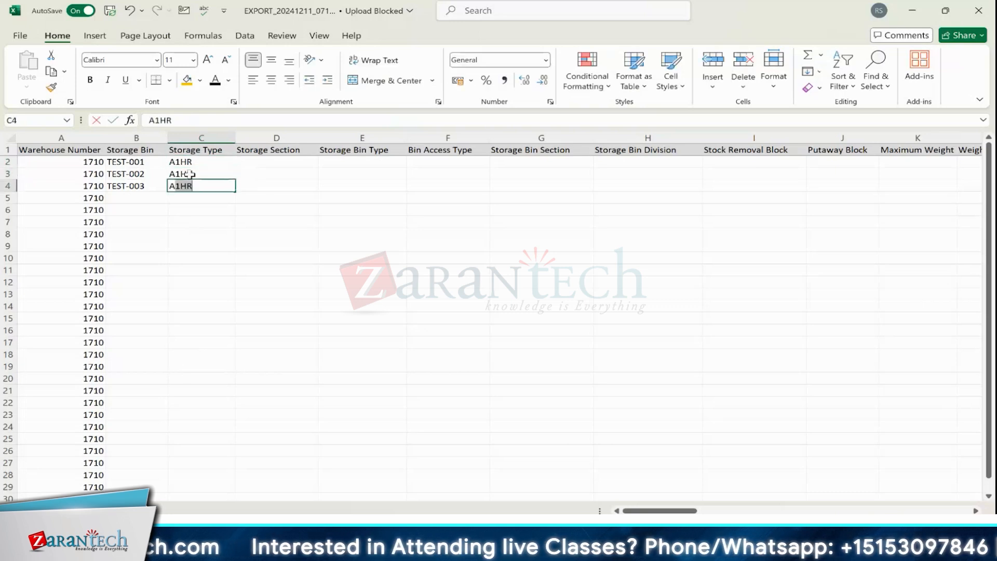
type("1HR")
left_click_drag(134, 162, 156, 465)
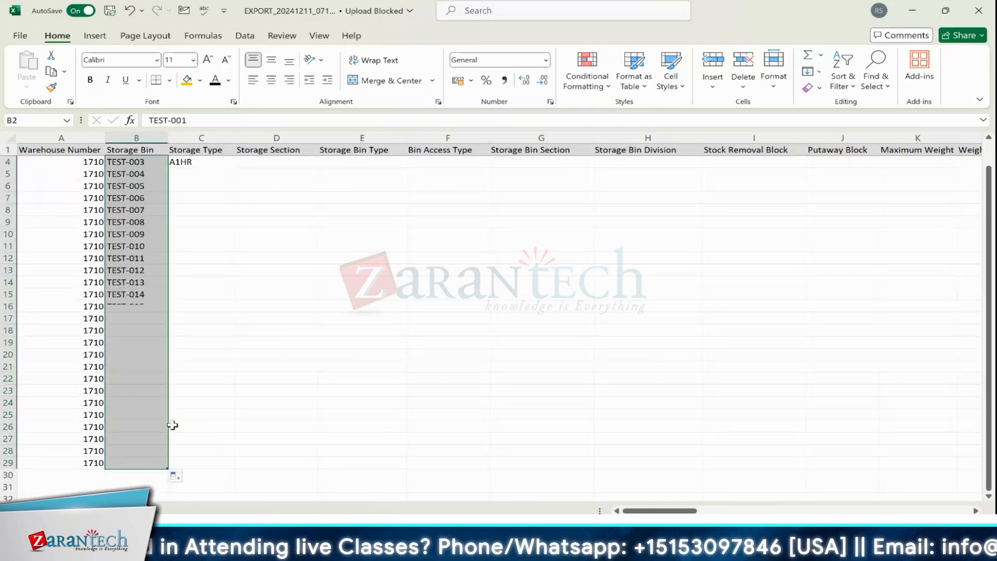
scroll(193, 198, "up", 1)
Enter storage type A2HR for storage bins TEST-004 to TEST-006.
left_click(193, 197)
type("A2HR")
key("Return")
type("A2HR")
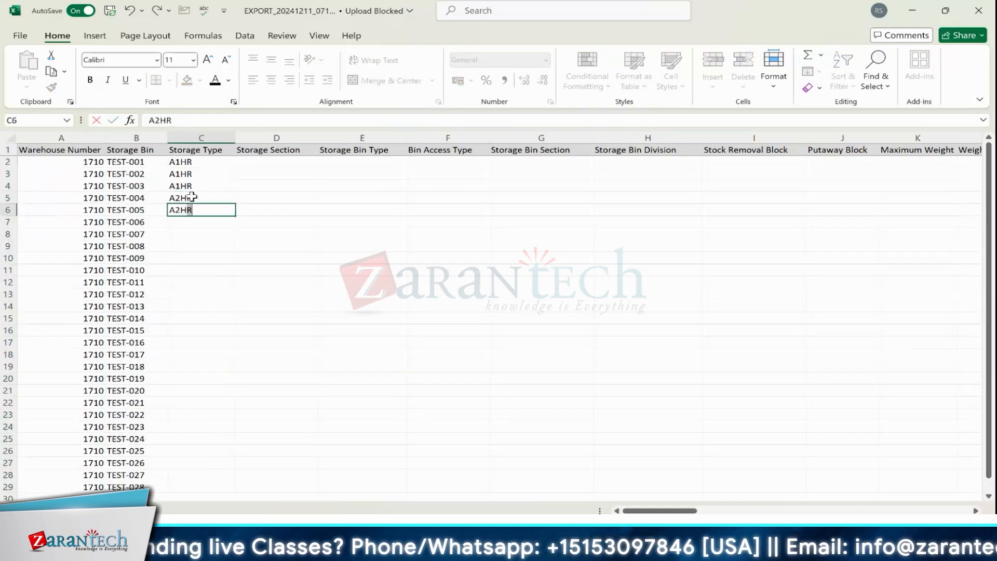
key("Return")
type("A2HR")
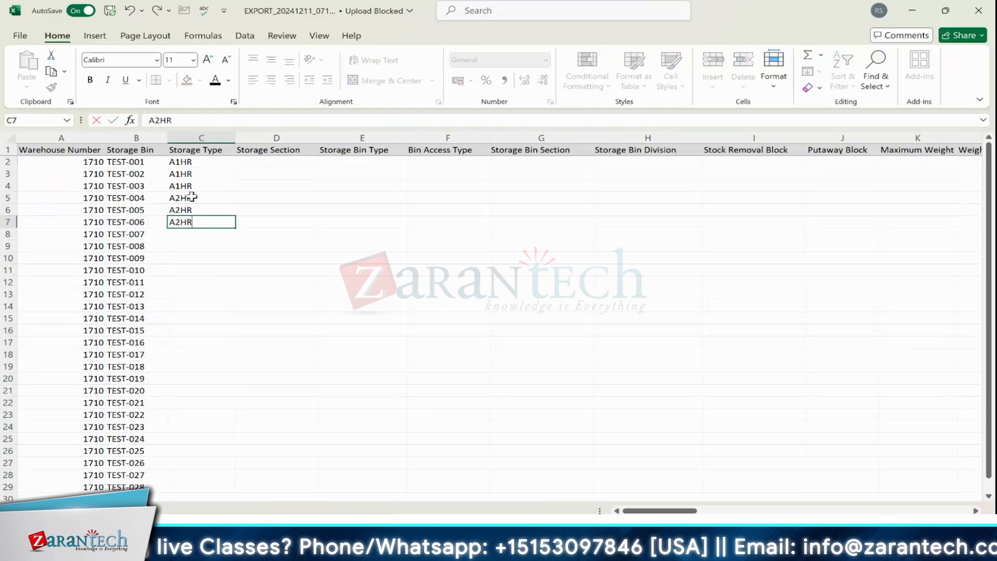
key("Return")
Enter storage type A3HR for storage bins TEST-007 to TEST-009.
type("A3")
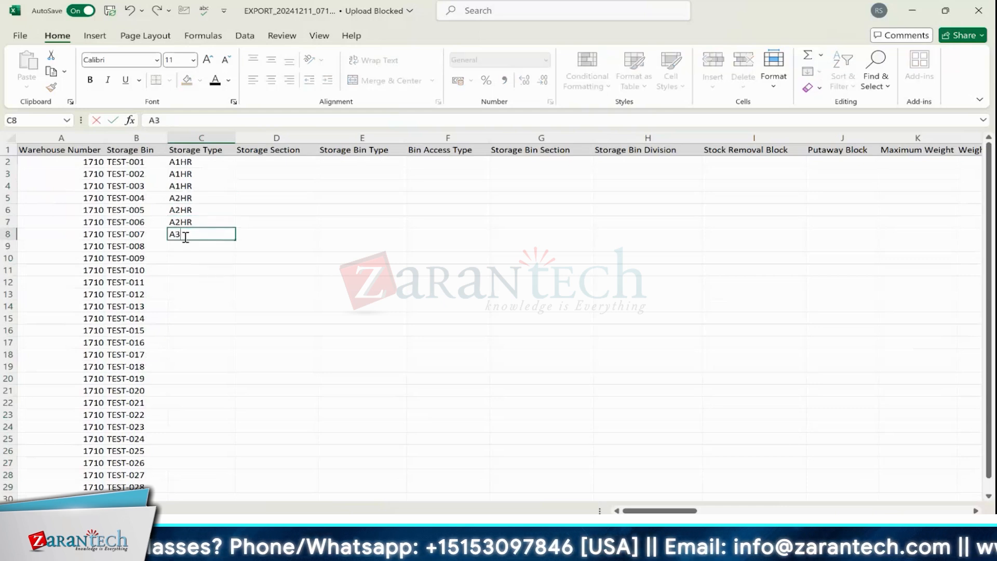
type("HR")
key("Return")
type("A3HR")
key("Return")
type("A3HR")
Repeat the A1HR, A2HR and A3HR pattern down the Storage Type column to row 29.
left_click_drag(202, 162, 201, 259)
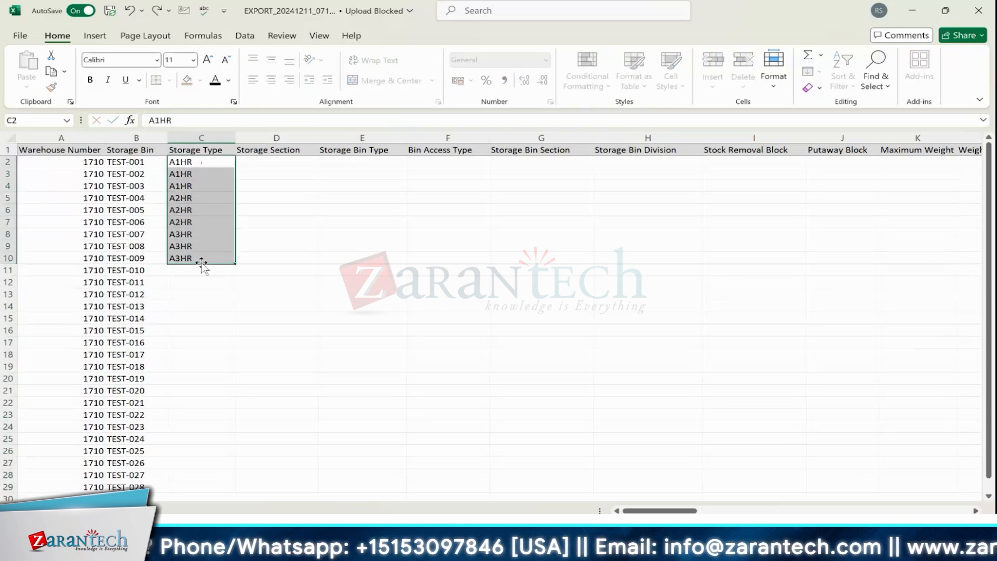
double_click(235, 264)
left_click(196, 298)
Examine the filled and remaining columns across row 2 of the storage bin sheet.
key("ctrl+Home")
key("Right")
key("Right")
key("Right")
key("Right")
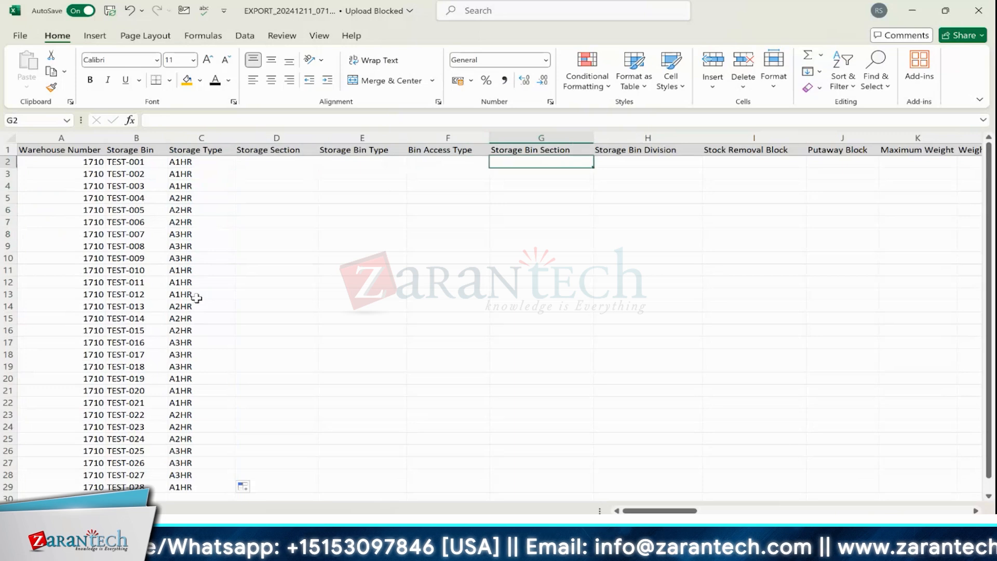
key("Right")
key("Right")
key("Right")
key("Right")
key("Right")
key("Right")
key("Right")
key("Right")
key("Right")
key("Left")
key("Left")
key("Left")
key("Left")
key("Home")
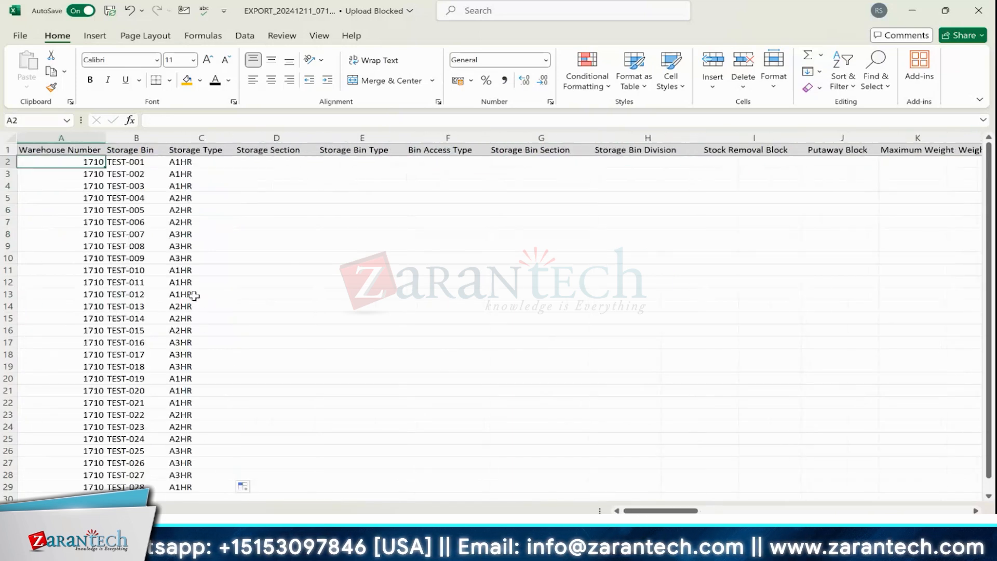
key("Right")
key("Right")
key("Right")
key("Right")
key("Left")
key("Left")
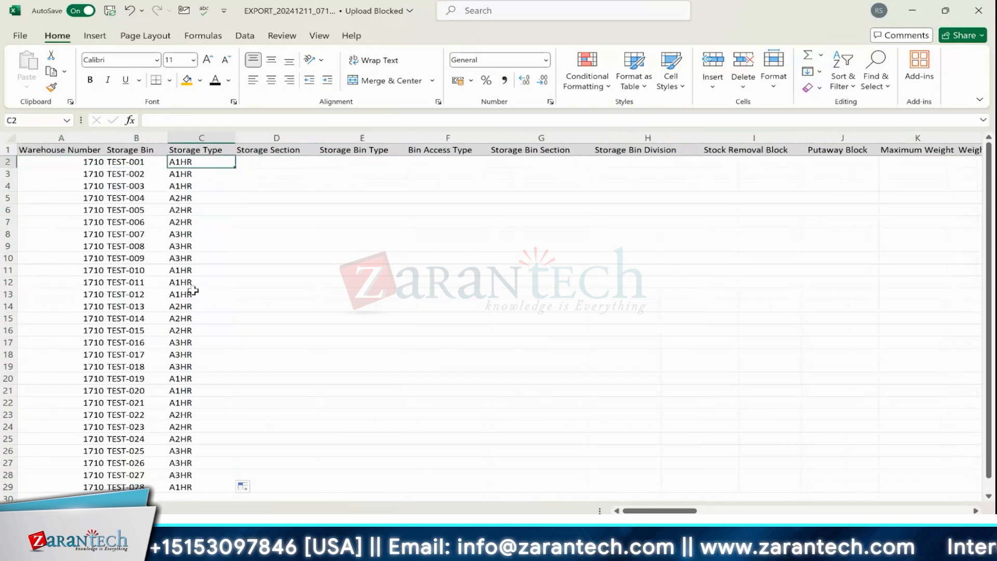
key("Left")
key("Left")
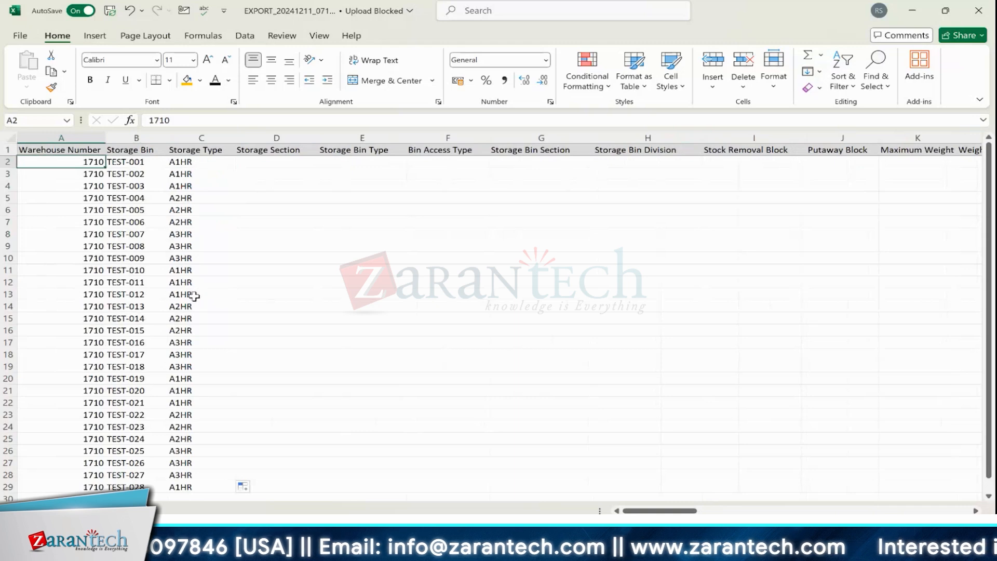
key("Right")
key("Right")
key("Right")
key("Left")
key("Left")
key("Left")
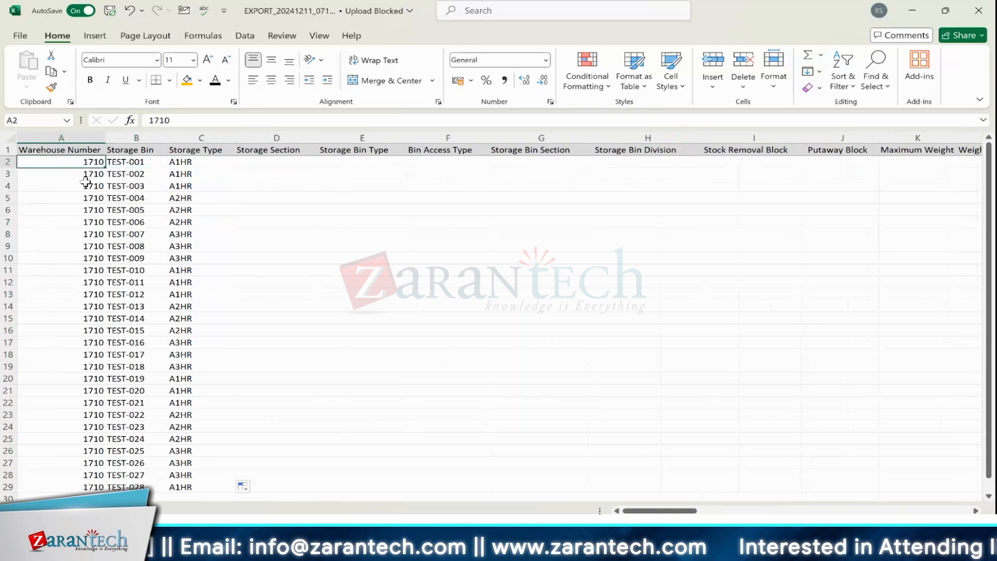
Save a copy of the sheet to the Desktop as CSV (Comma delimited) named Bin Upload Template 1710.
left_click(20, 35)
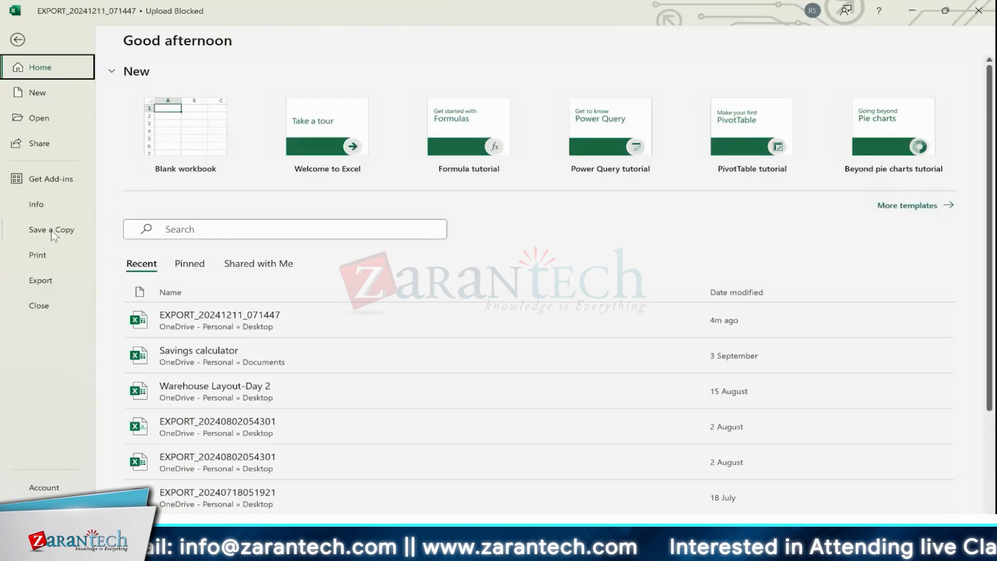
left_click(50, 229)
left_click(445, 141)
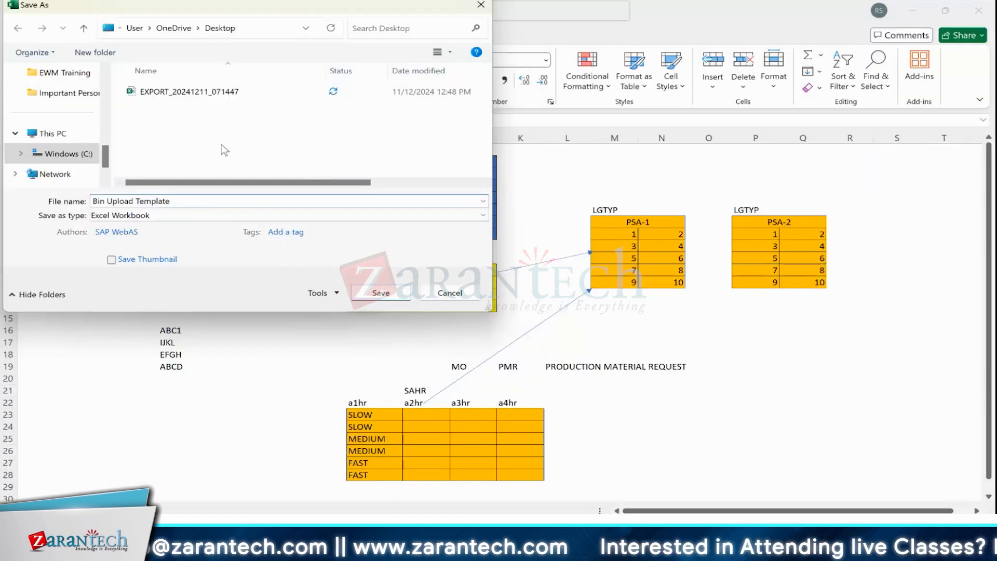
left_click(155, 215)
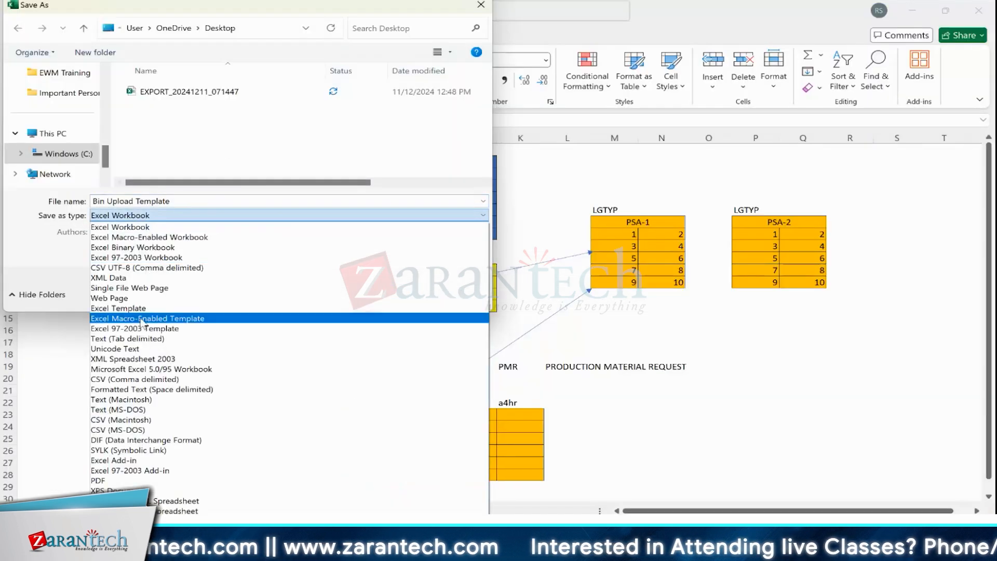
left_click(148, 379)
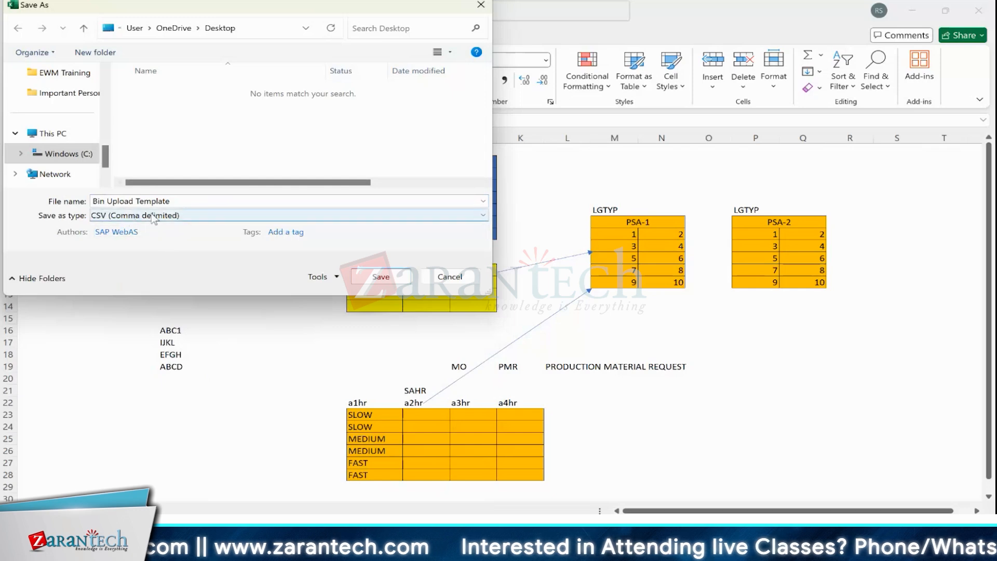
double_click(180, 202)
left_click(179, 202)
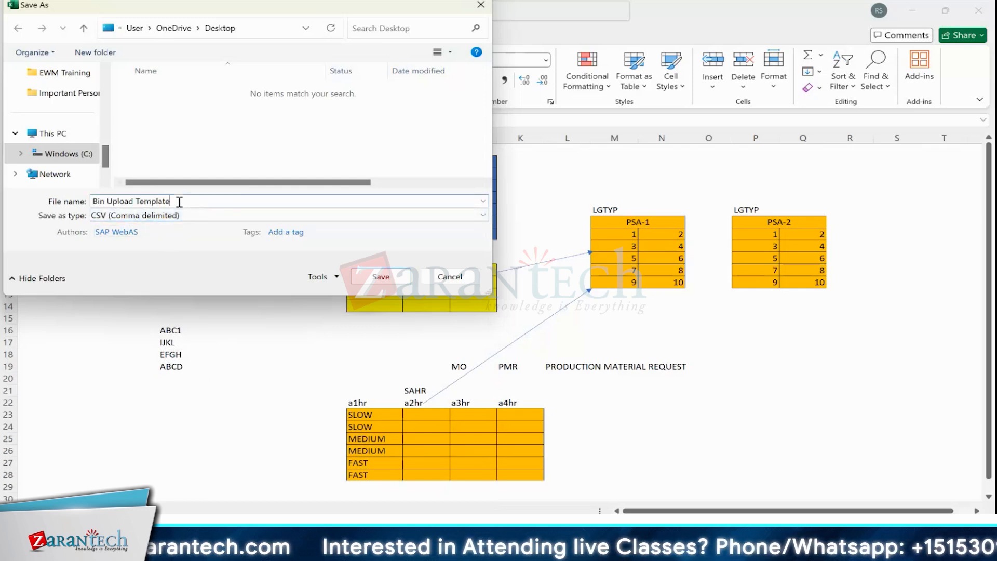
type("1710")
left_click(393, 279)
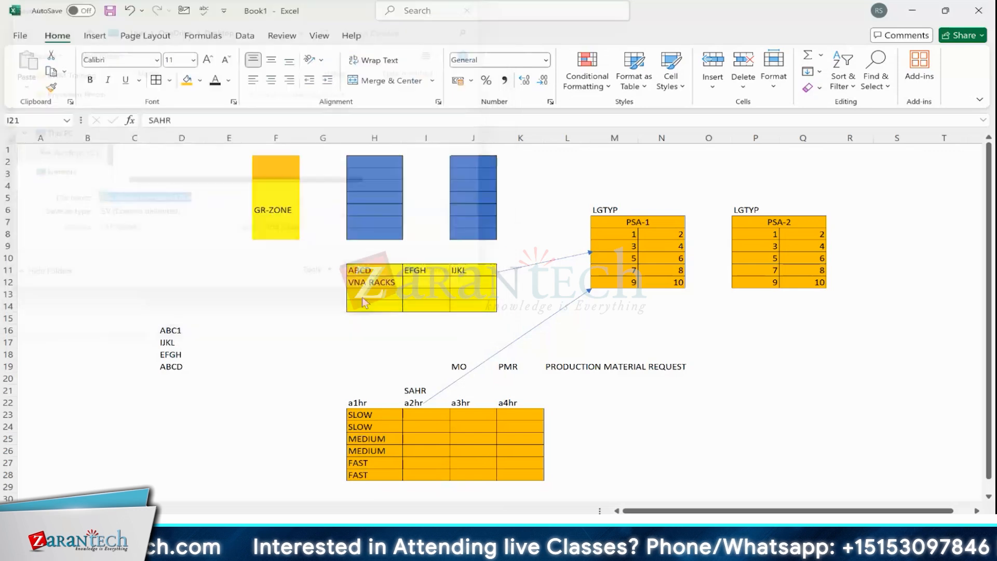
Switch to SAP's Load Storage Bins window, load the Bin Upload Template 1710 file and create the bins TEST-001 to TEST-028.
mouse_move(679, 547)
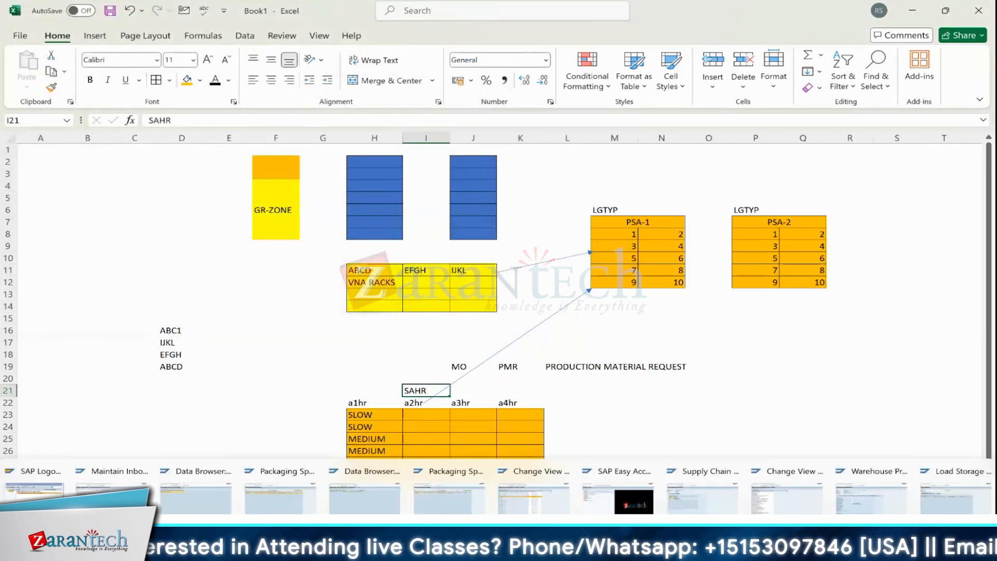
left_click(949, 508)
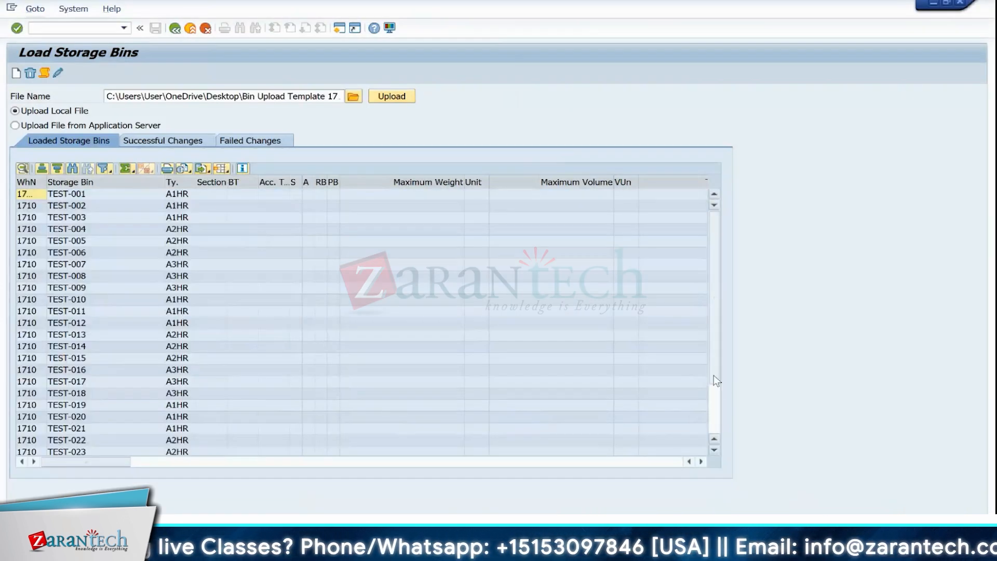
scroll(714, 375, "down", 2)
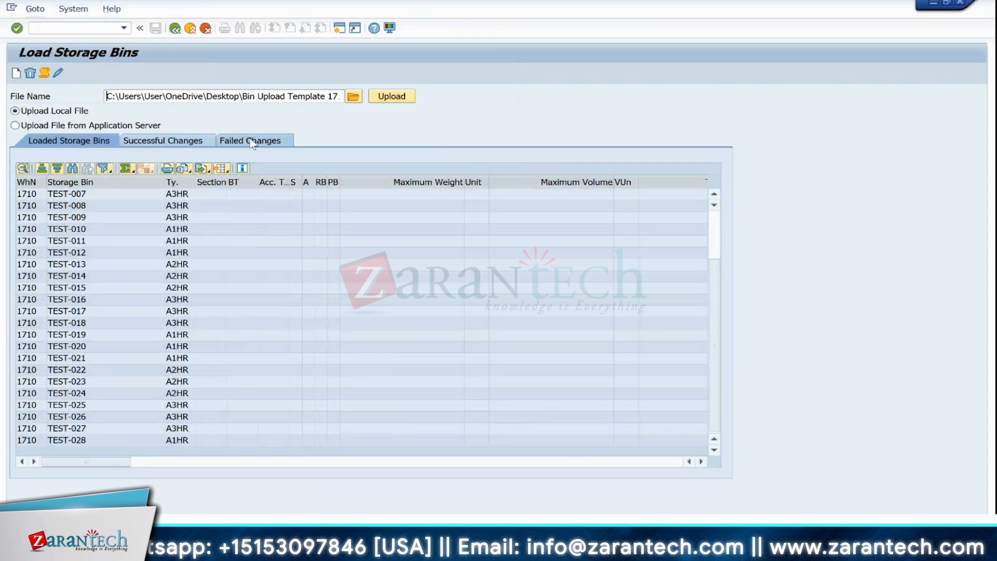
left_click(17, 75)
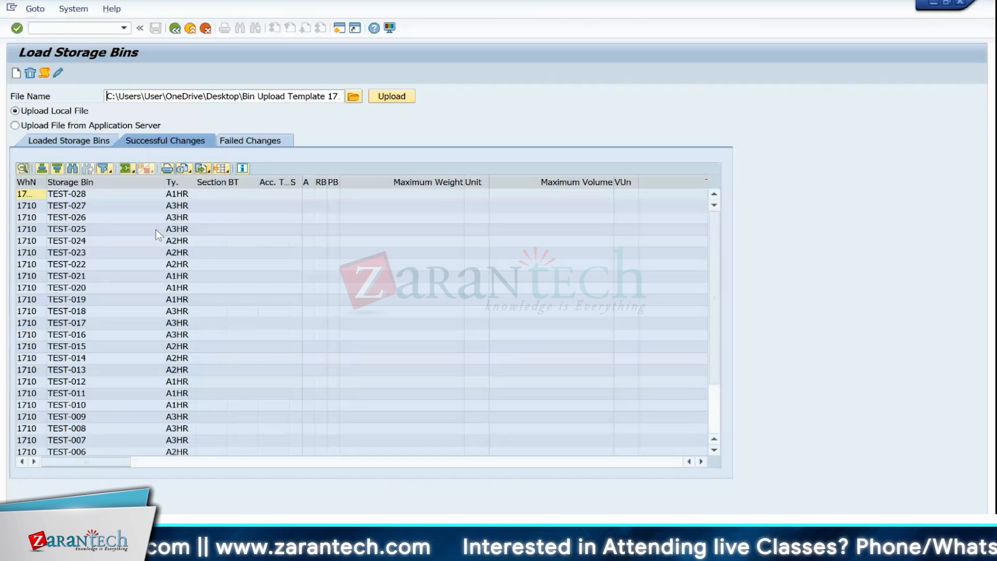
Start the Data Browser in a new session with transaction se16.
left_click(68, 28)
type("/ose16")
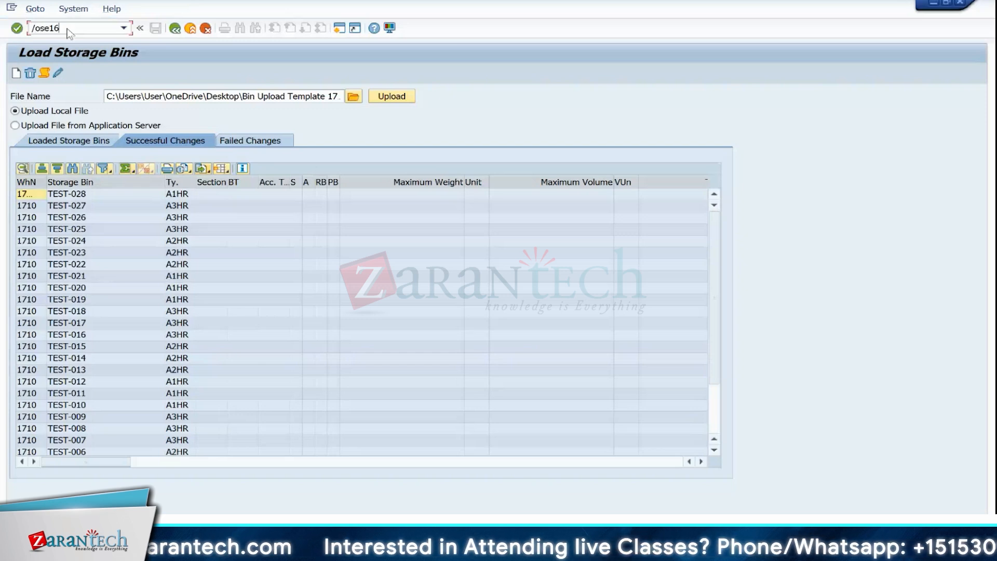
key("Return")
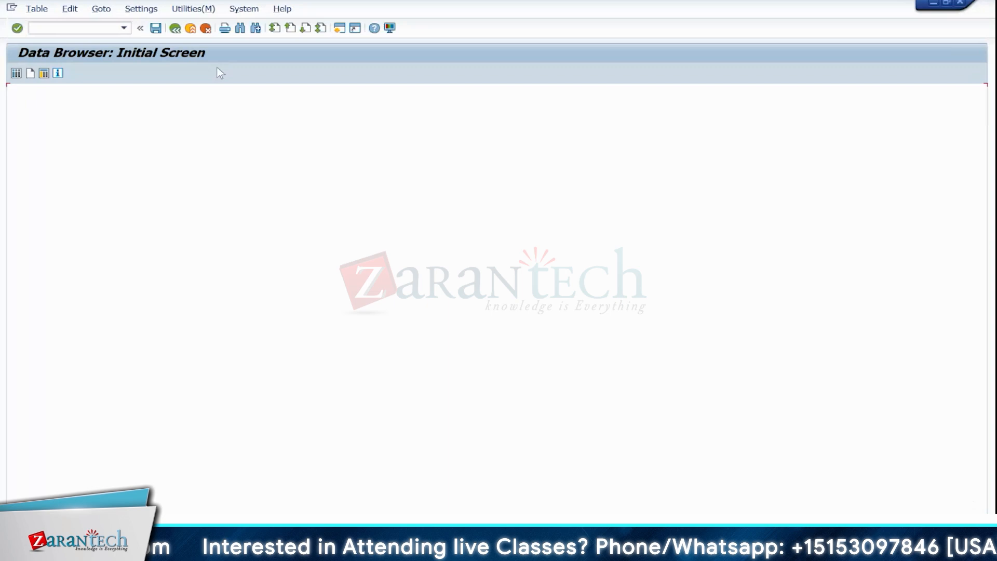
Replace the table name with /scwm/lagp and open its selection screen.
left_click(177, 126)
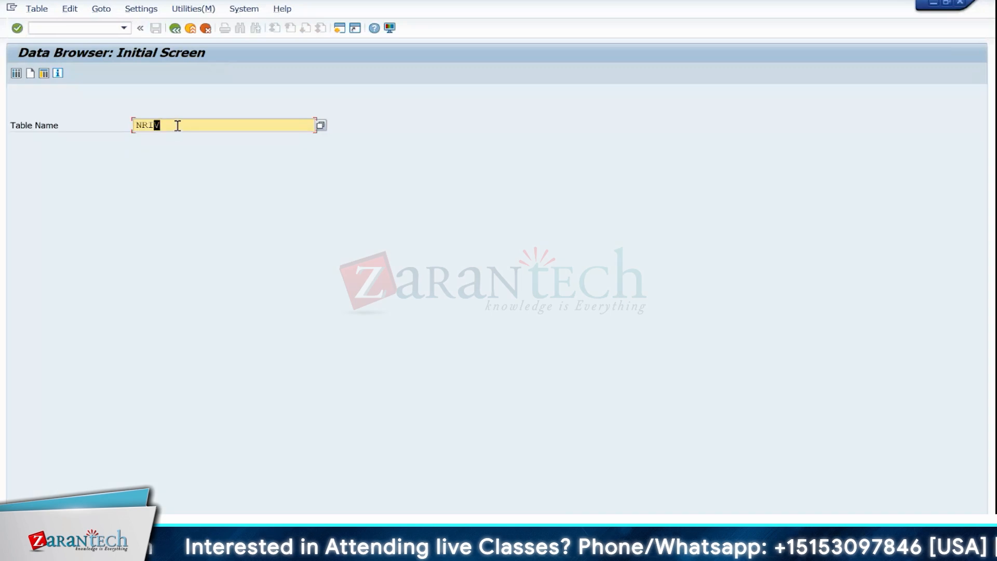
key("BackSpace")
key("BackSpace")
key("BackSpace")
key("BackSpace")
type("/scwm")
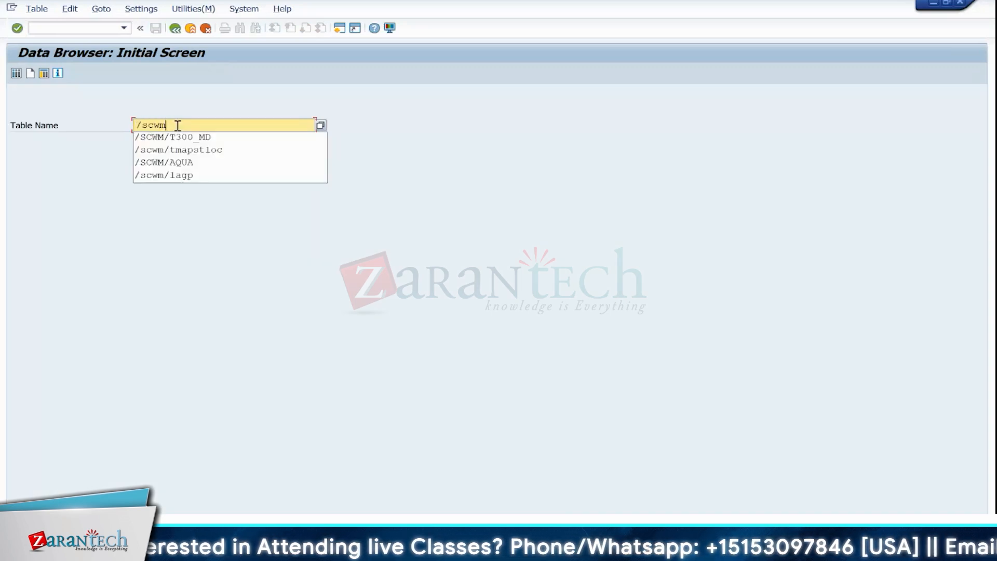
type("/lagp")
key("Return")
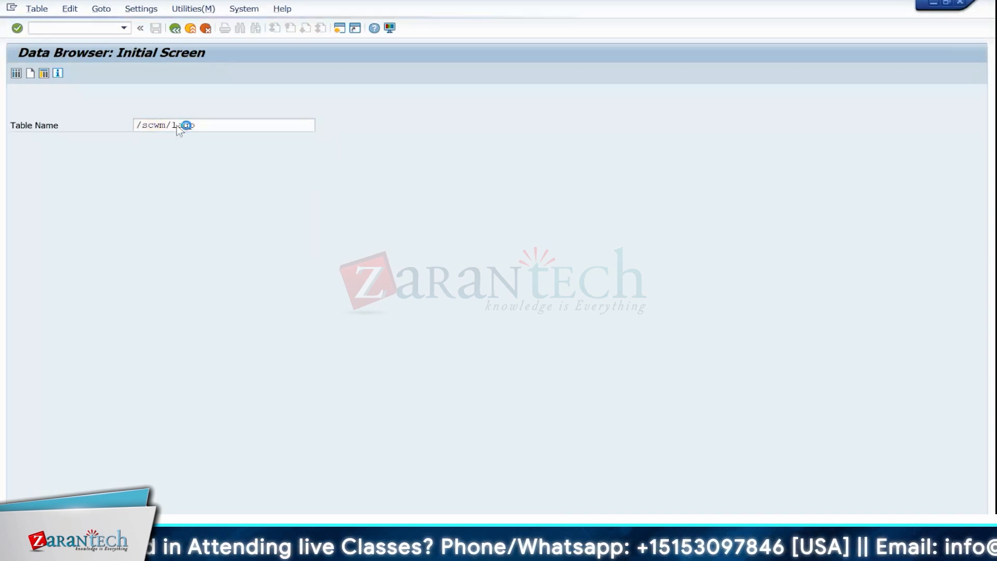
List the /SCWM/LAGP entries for warehouse 1710 and storage types A1HR, A2HR and A3HR, and return to the selection screen.
left_click(479, 140)
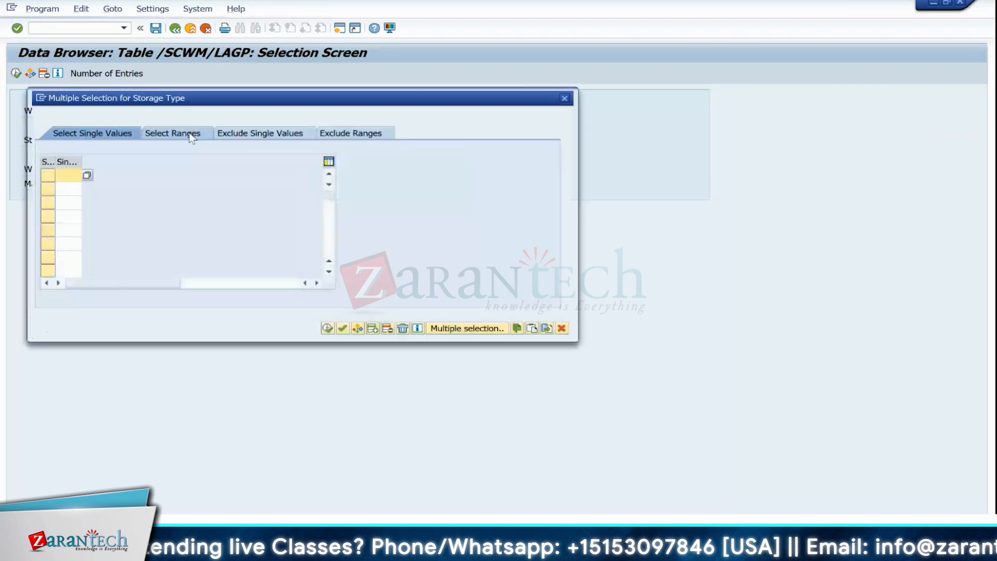
type("a1hr")
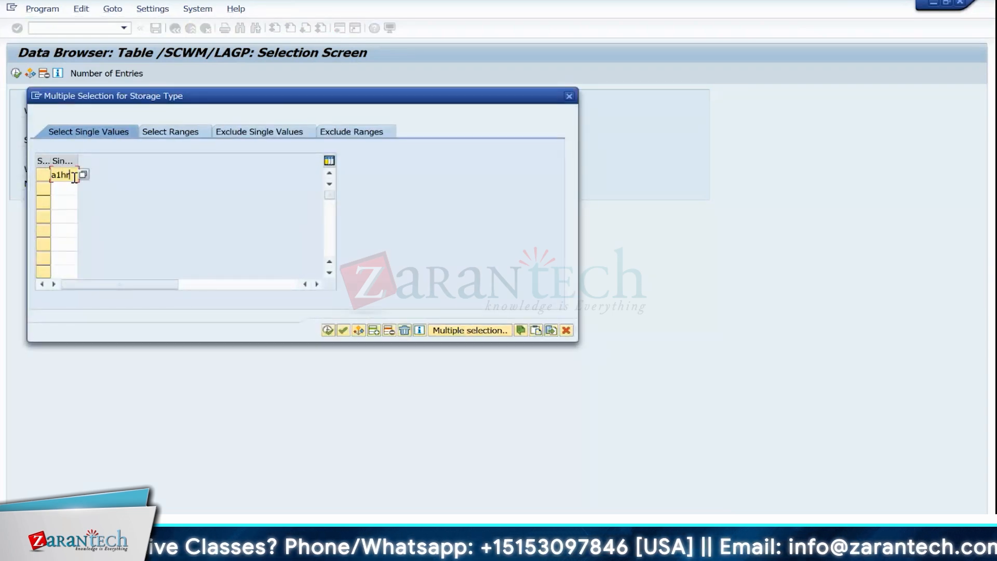
key("Down")
type("a2hr")
key("Down")
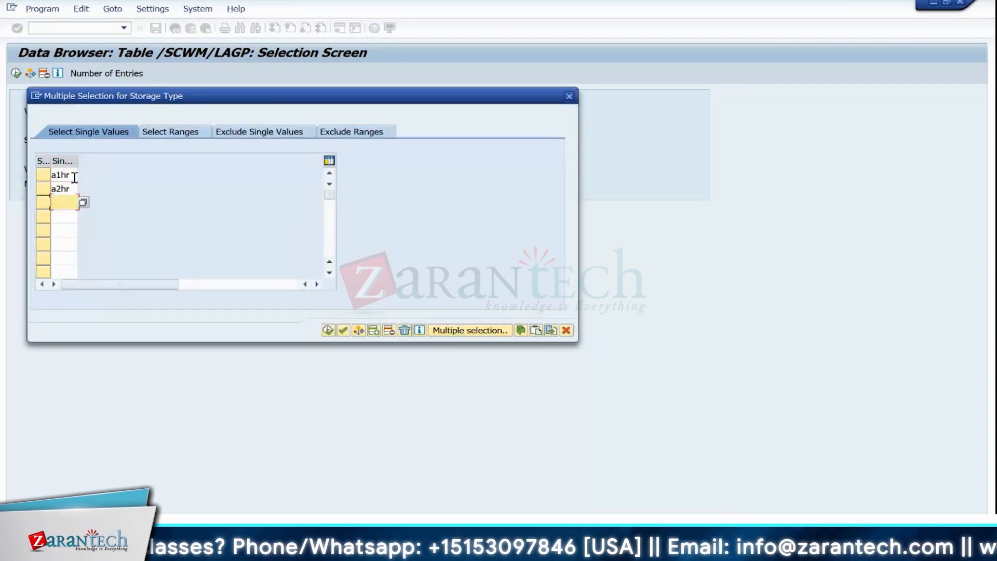
type("a3hr")
left_click(327, 330)
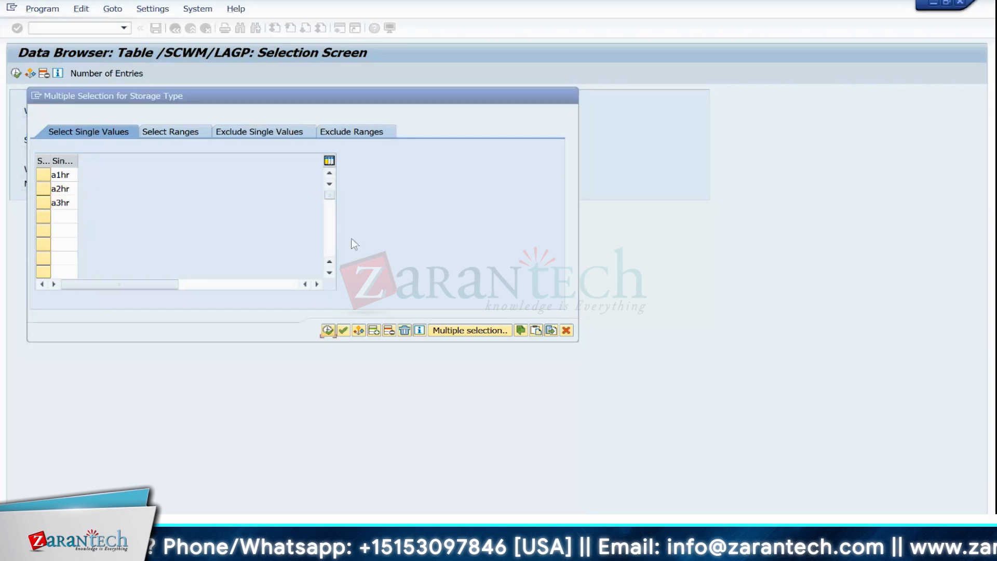
type("1710")
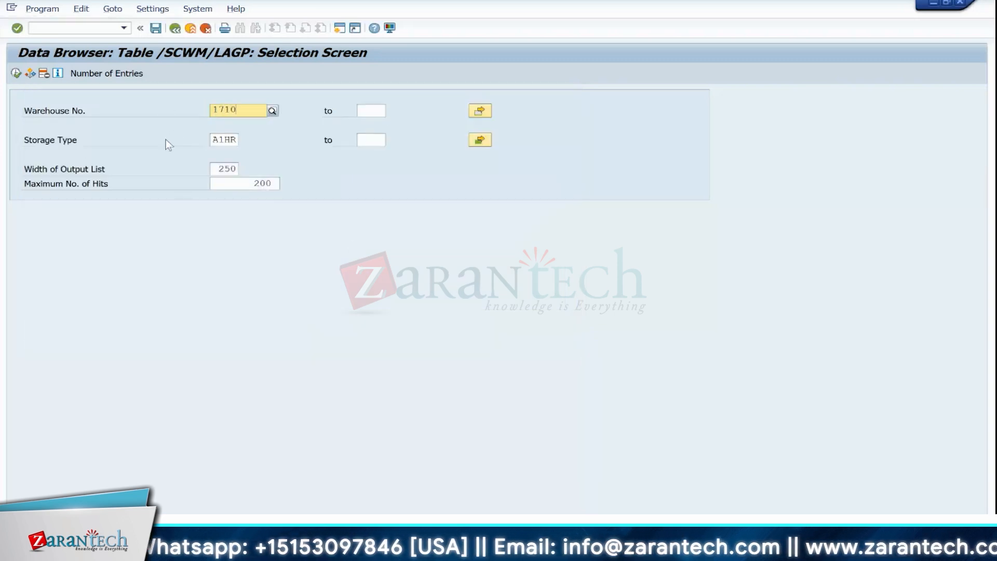
key("F8")
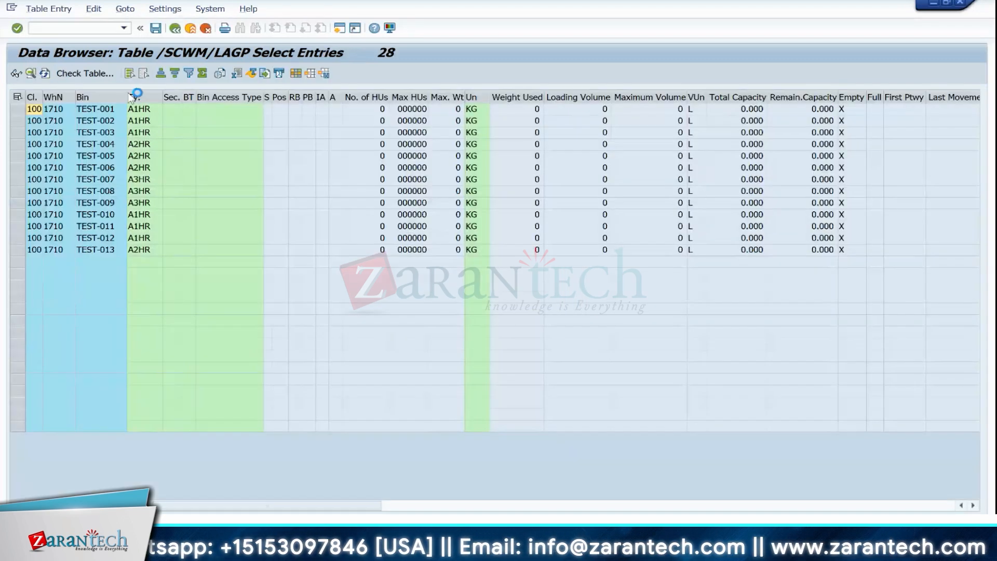
left_click(175, 29)
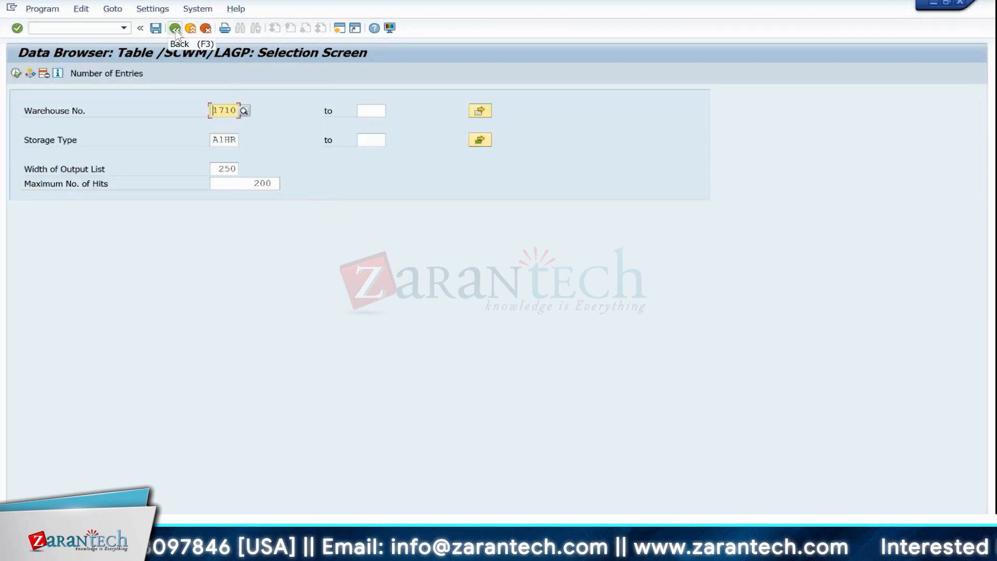
Open the Create Storage Bin transaction, create bin TEST_RON in warehouse 1710 with storage type A1HR, and save it.
left_click(99, 28)
type("/n/scwm/ls0")
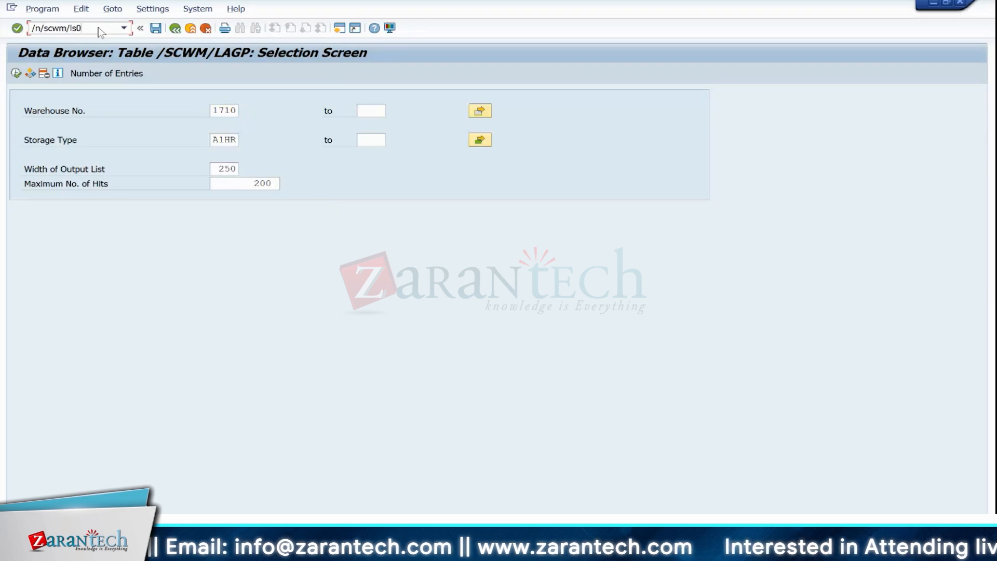
key("Return")
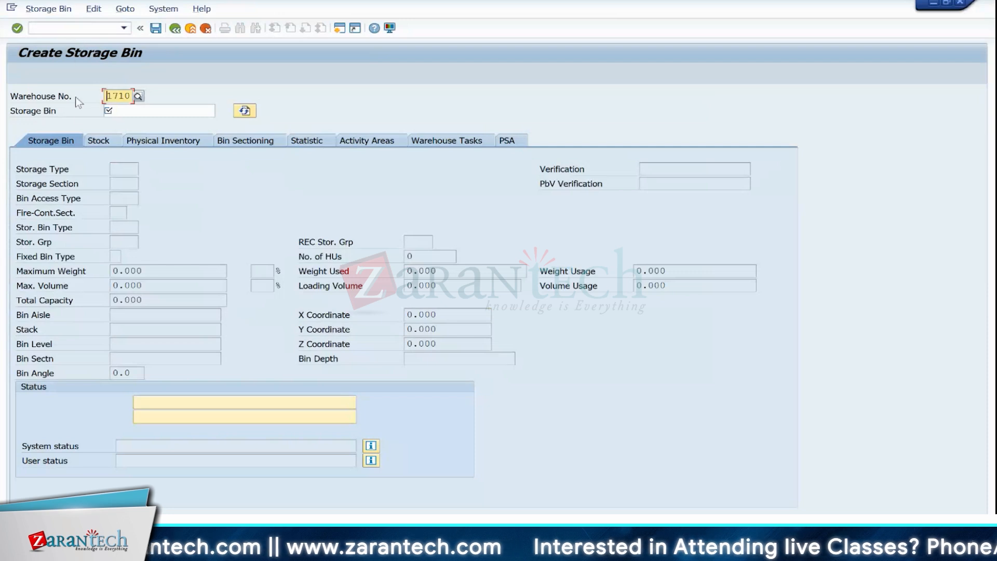
left_click(115, 112)
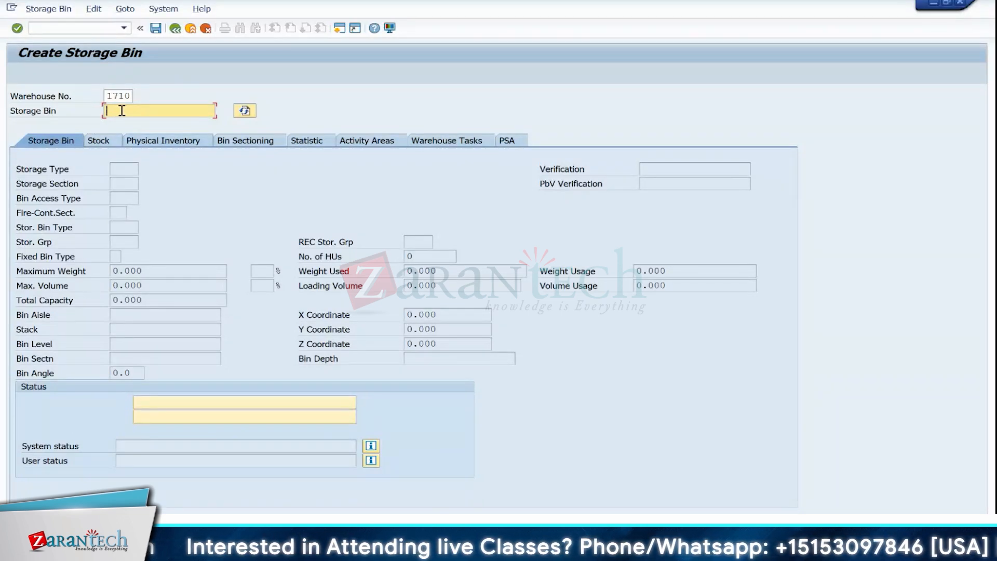
type("test_ron")
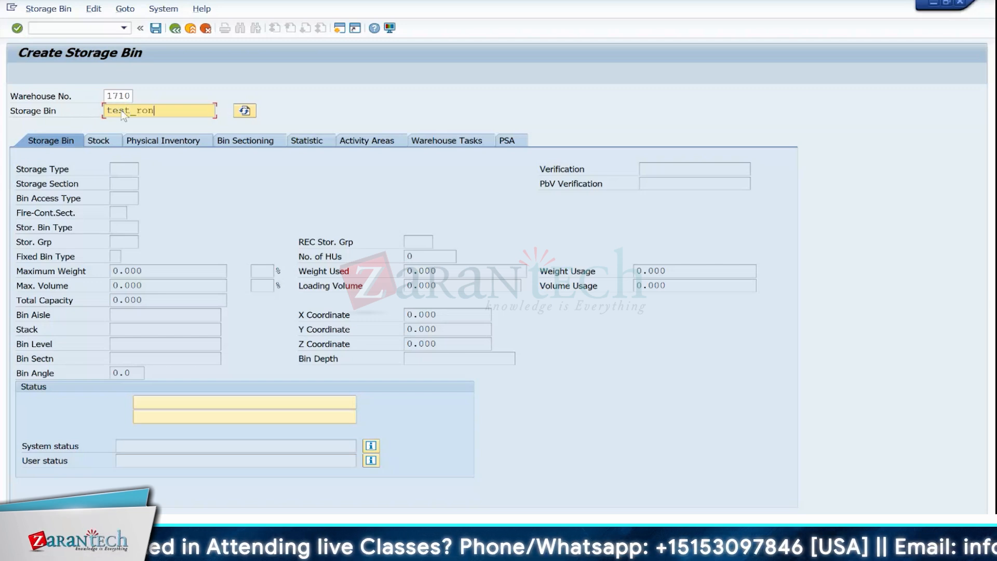
key("Return")
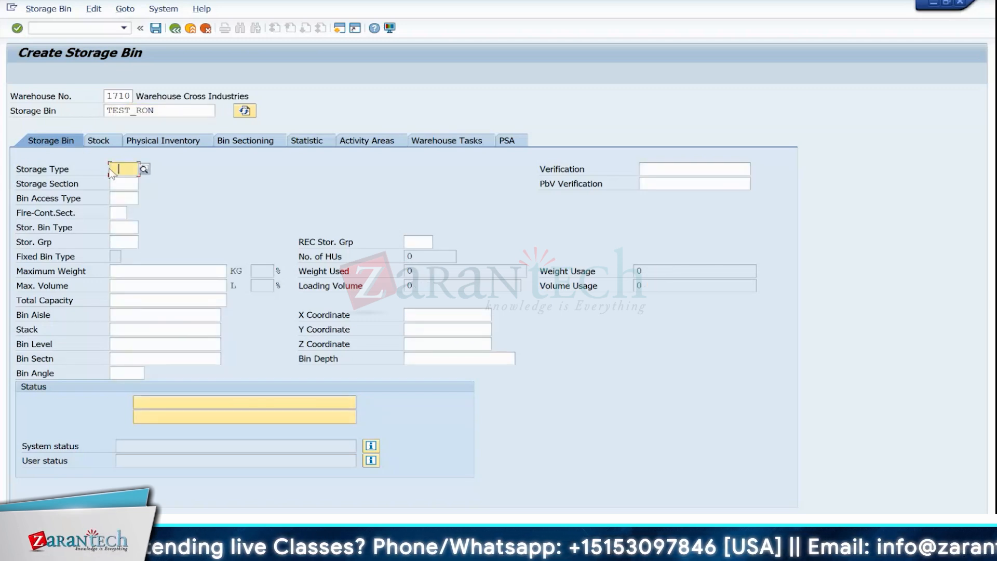
type("a")
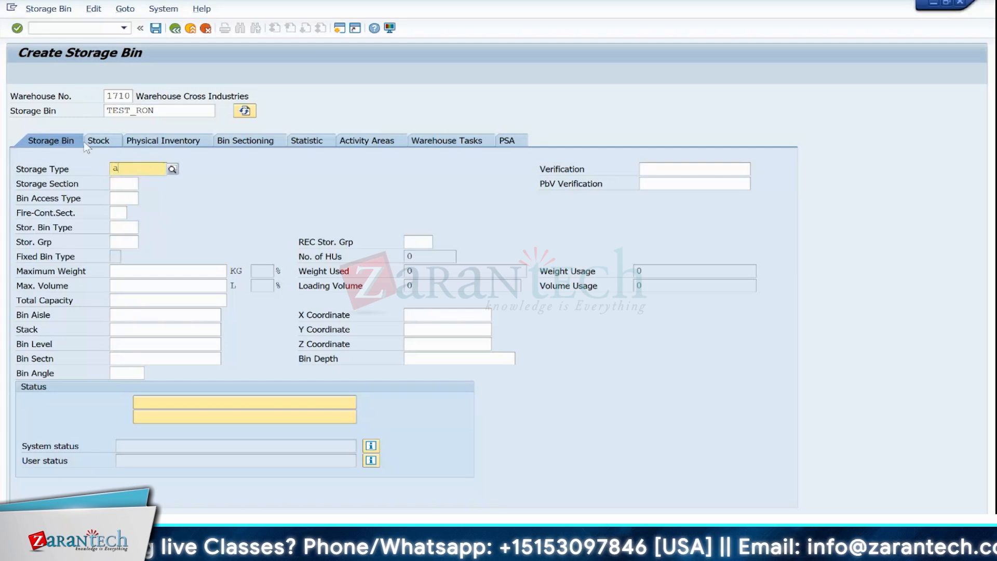
type("1hr")
key("Return")
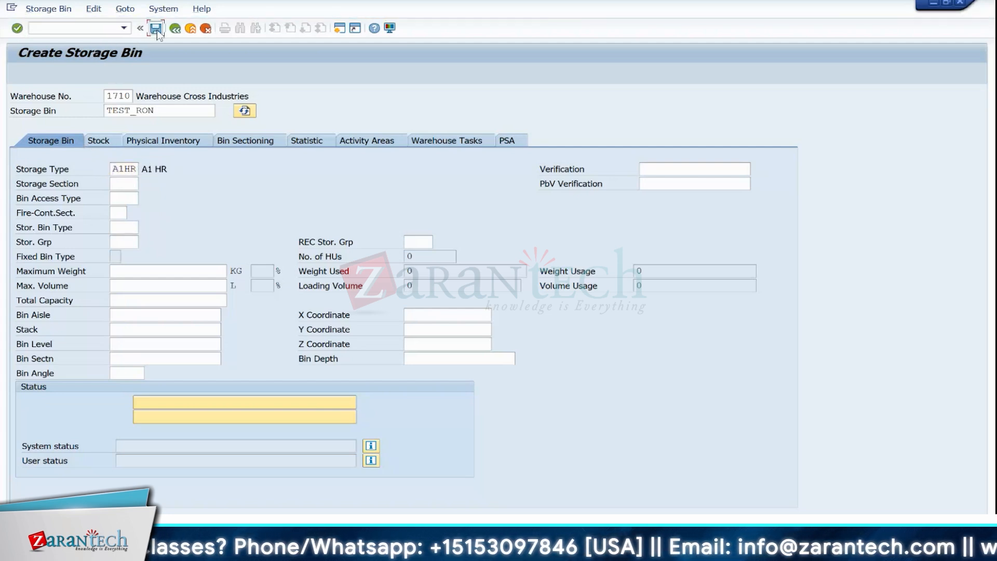
left_click(155, 29)
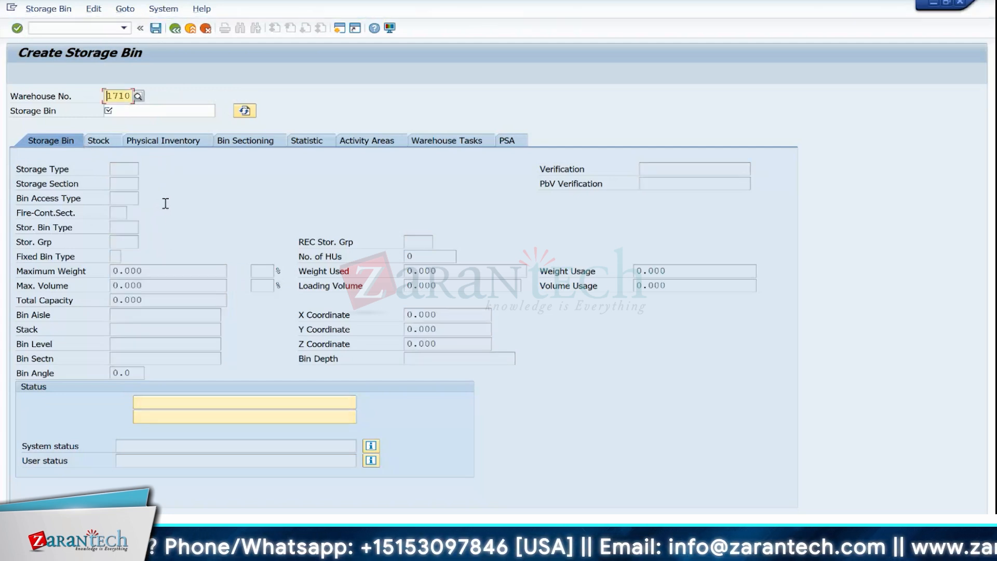
Display storage bin TEST_RON with transaction /n/scwm/ls03 and check its activity areas.
left_click(63, 28)
type("/n/scwm/ls03")
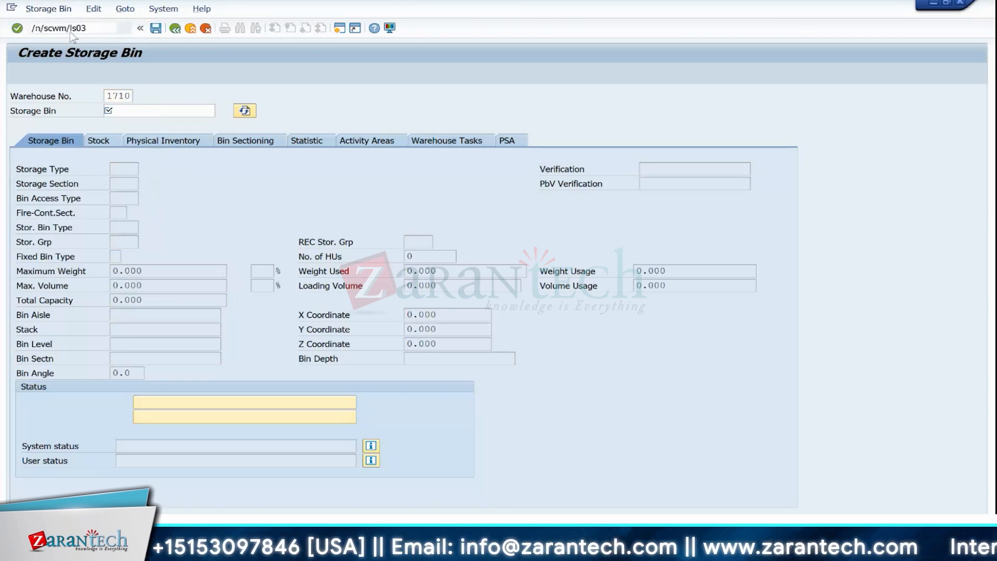
key("Return")
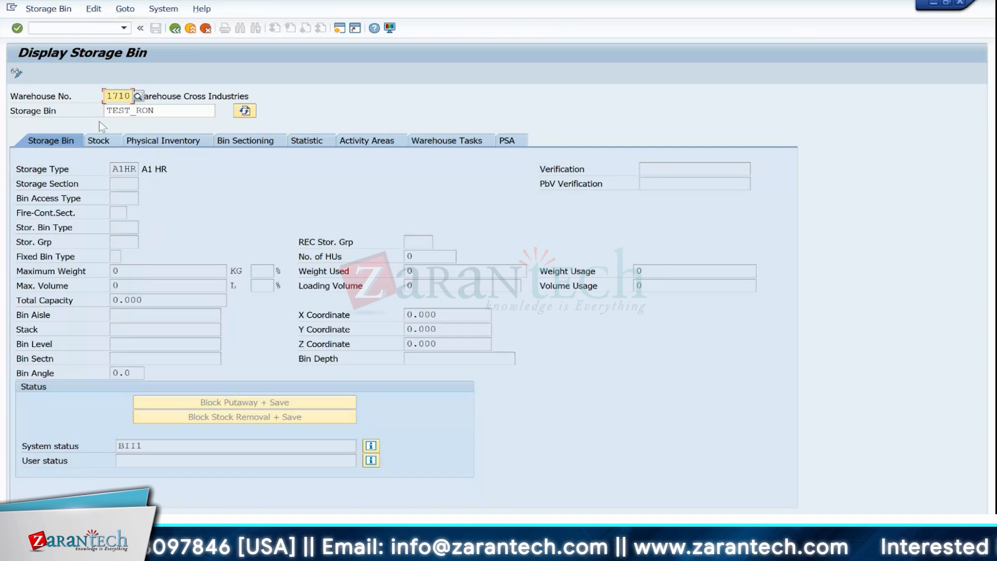
left_click(387, 143)
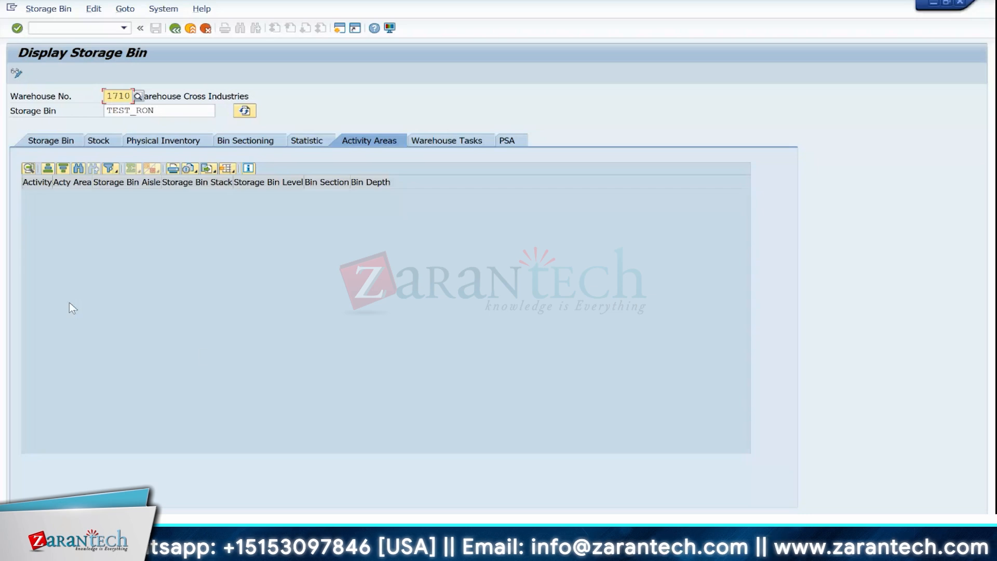
Start the bin sorting transaction /n/scwm/sbst.
left_click(67, 28)
type("/n")
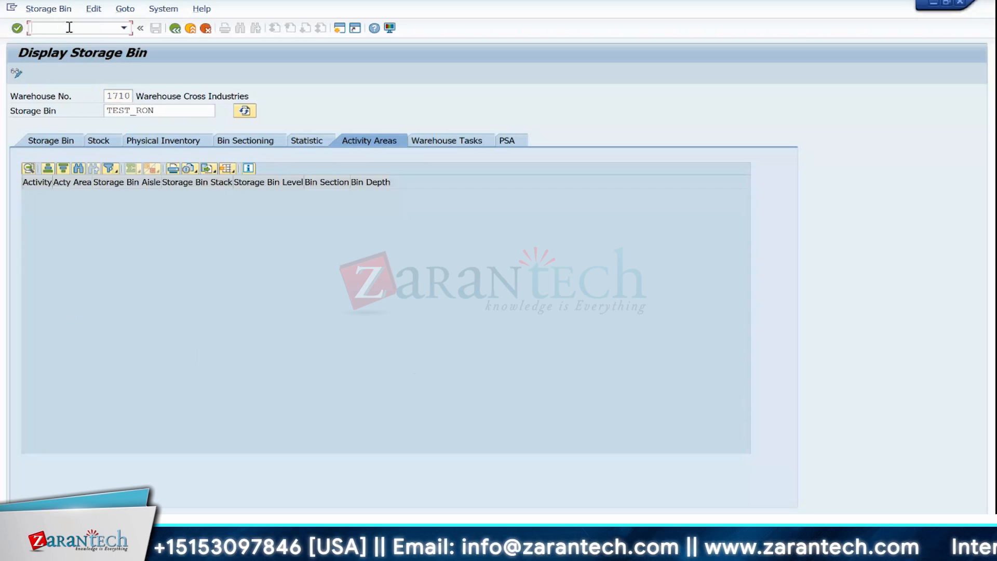
type("/scwm")
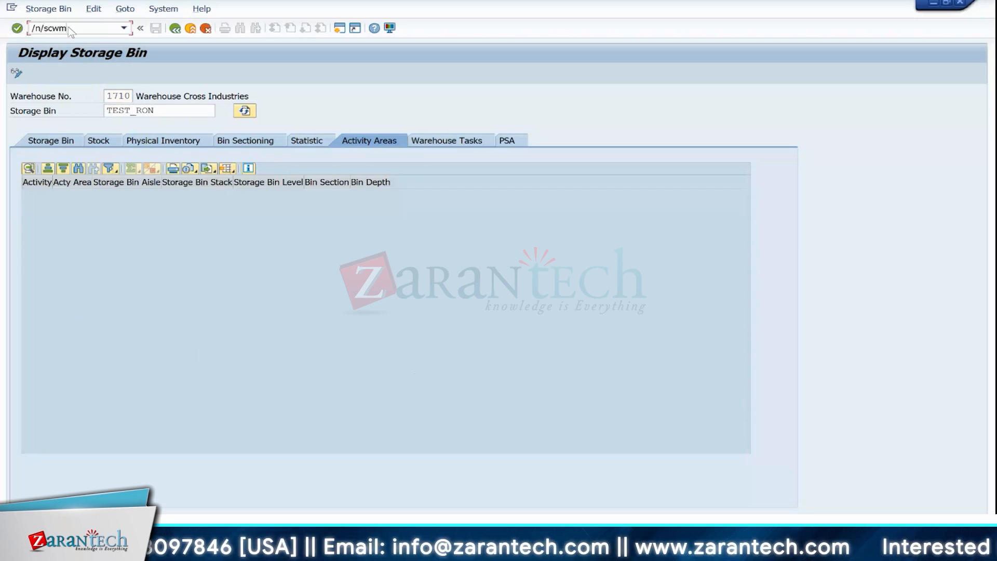
type("/")
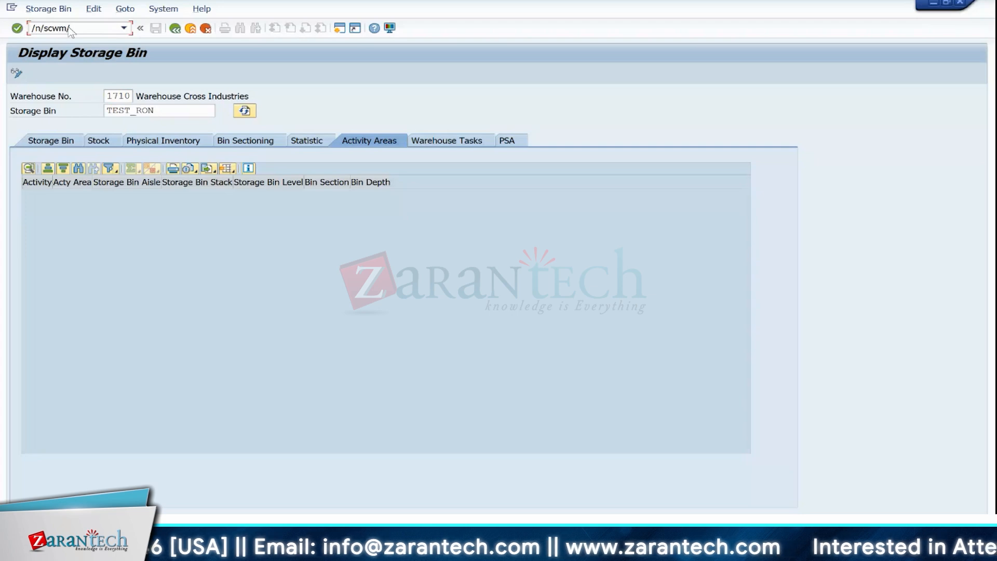
type("sbst")
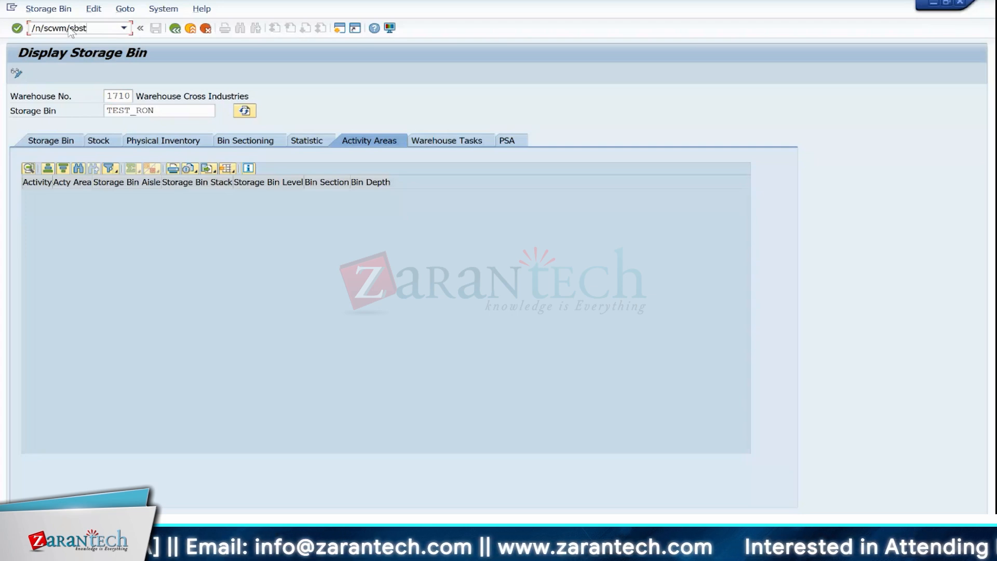
key("Return")
left_click(217, 111)
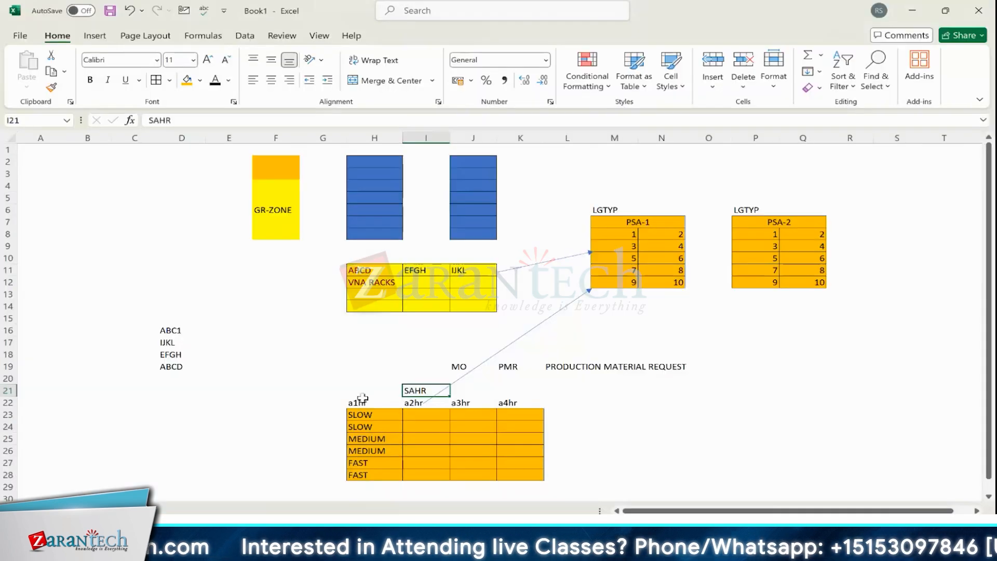
Switch to the Book1 workbook in Excel and go over the storage types a1hr to a4hr under SAHR.
left_click(357, 404)
left_click(418, 403)
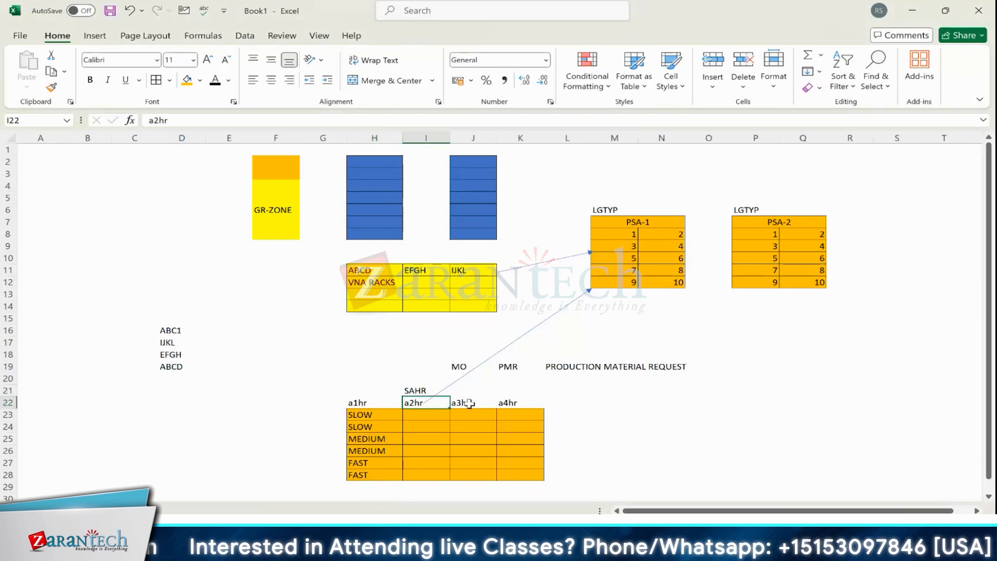
left_click(470, 403)
left_click(375, 403)
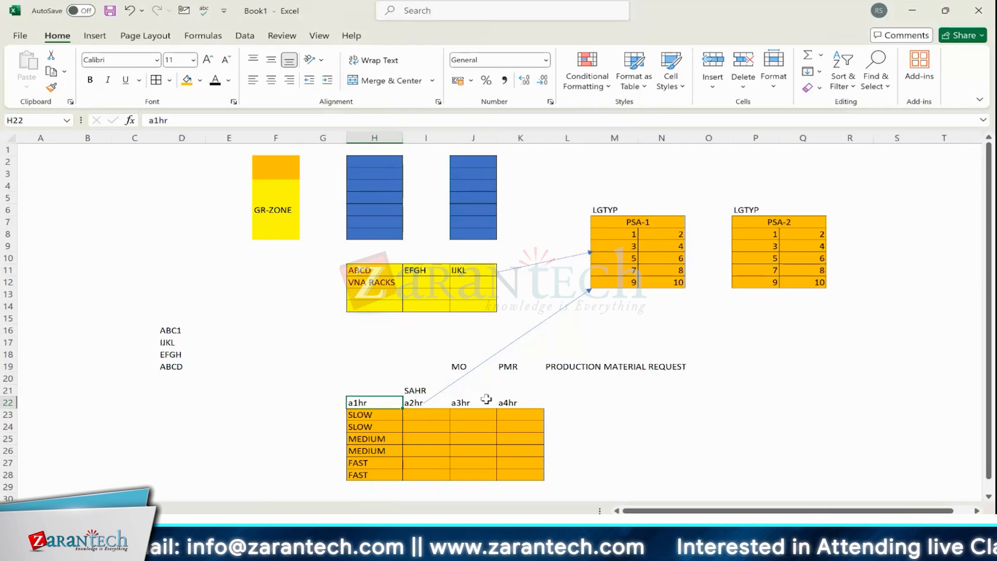
left_click_drag(358, 403, 523, 403)
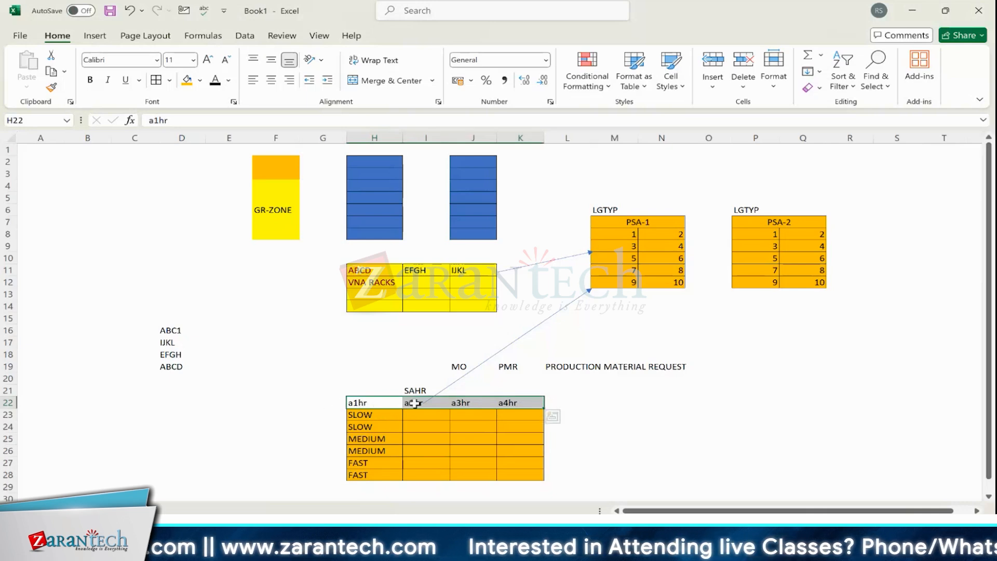
Enter S1HR in cell L21, and select the a1hr to a4hr rack table.
left_click(554, 390)
type("S1HR")
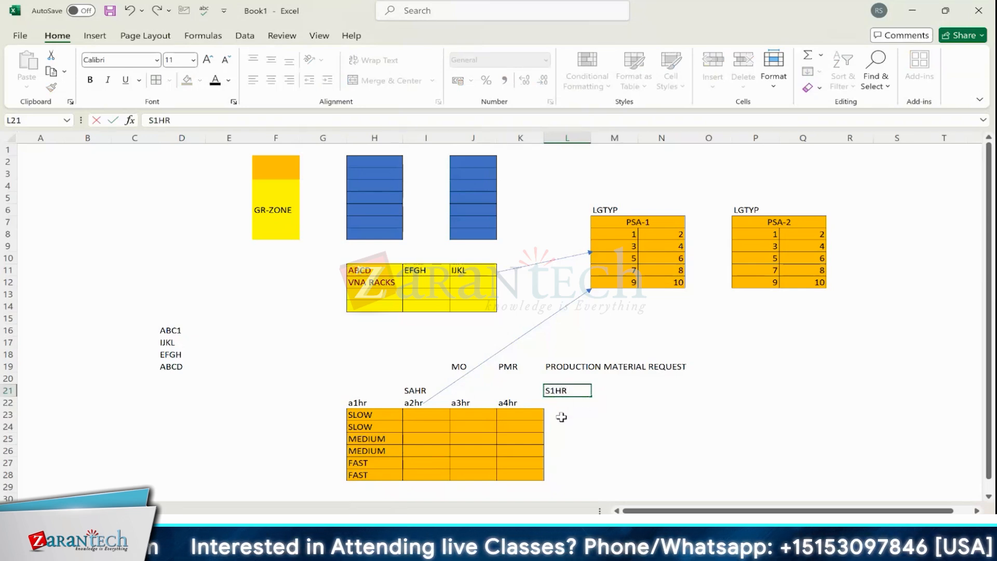
left_click(533, 399)
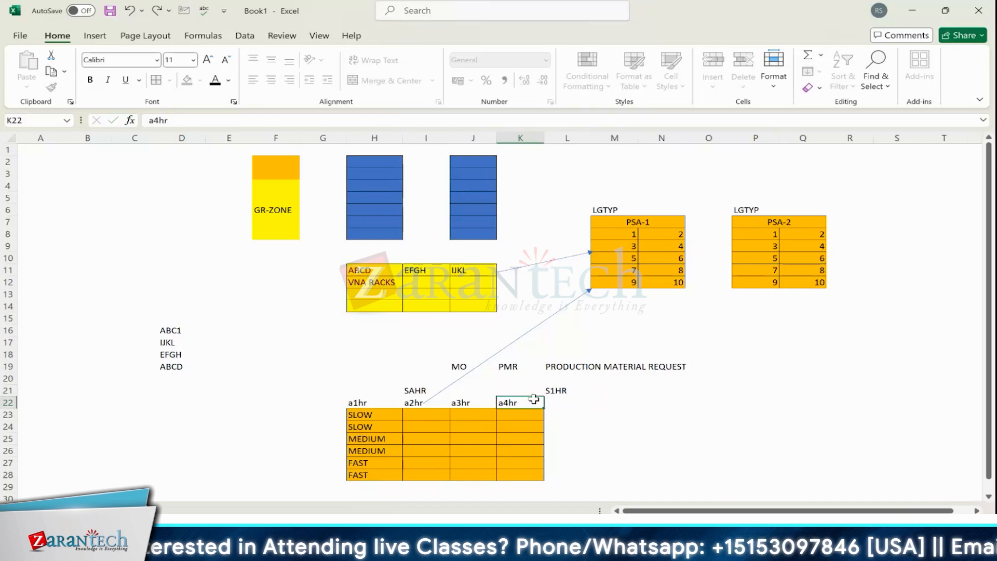
left_click_drag(534, 401, 387, 472)
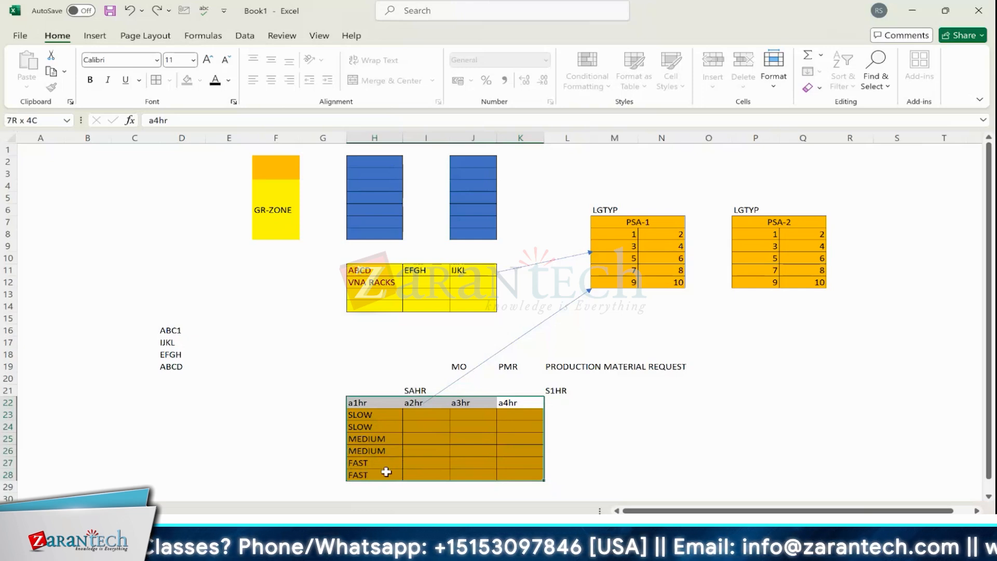
left_click_drag(387, 472, 387, 472)
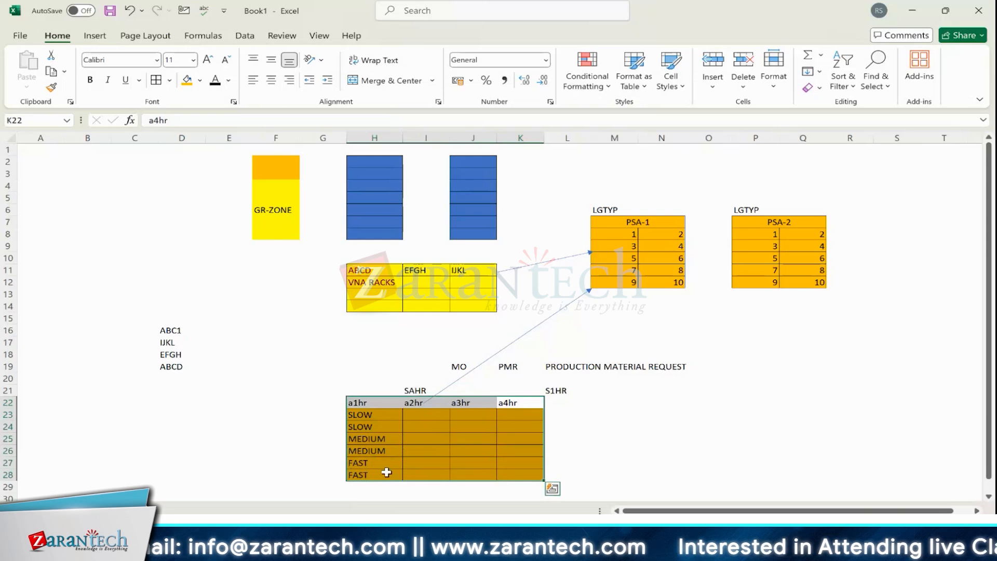
Number the a2hr column of the rack table from 1 to 6 in cells I23 to I28.
left_click(419, 413)
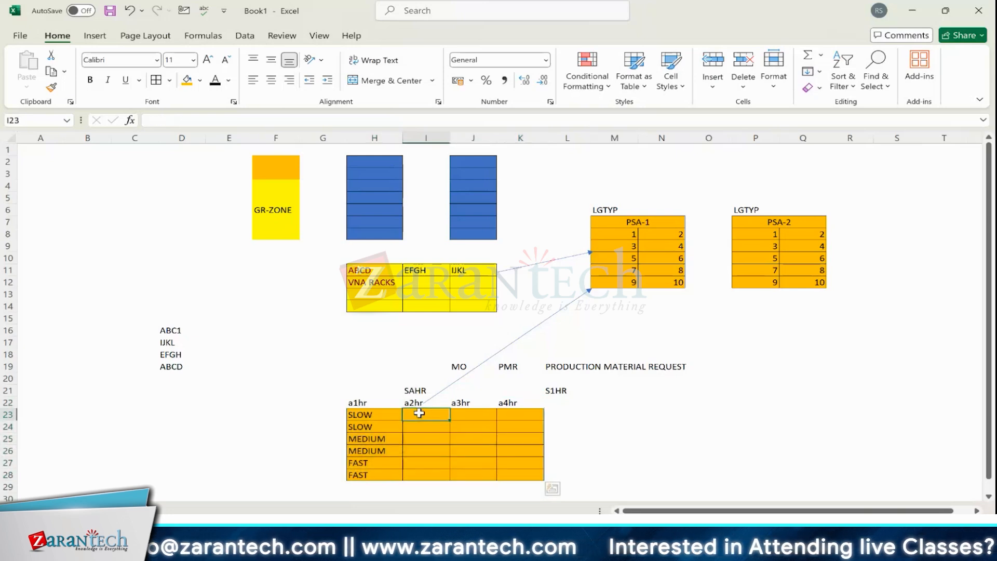
left_click_drag(419, 413, 416, 472)
type("1")
left_click(432, 431)
type("2")
key("Left")
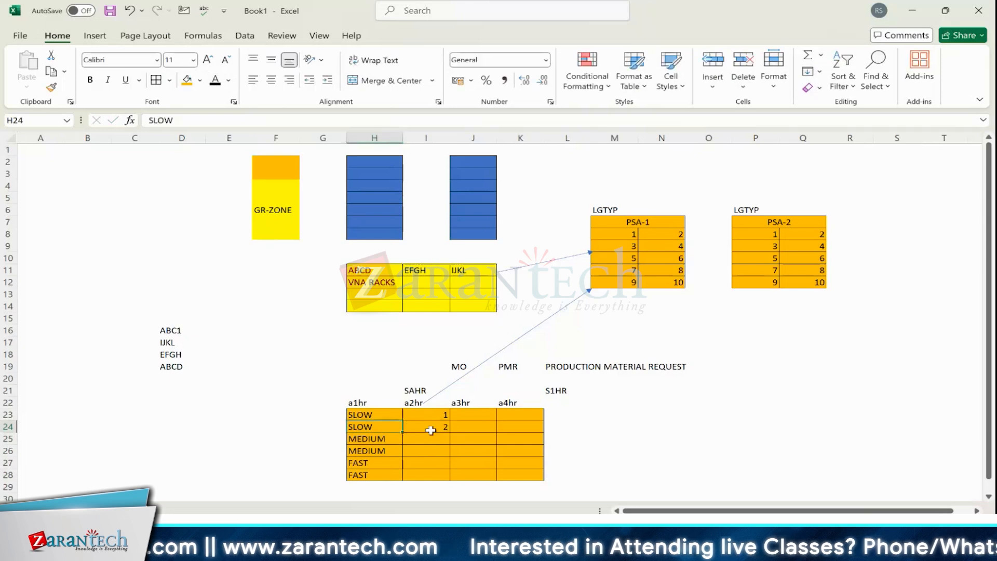
left_click(432, 438)
type("3")
key("Return")
type("4")
key("Return")
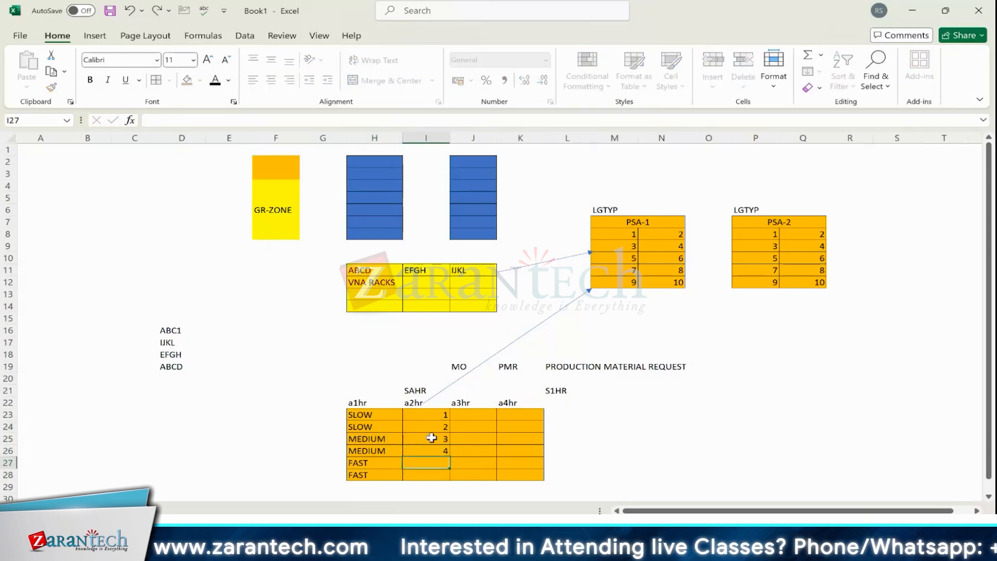
type("5")
key("Return")
type("6")
left_click(440, 414)
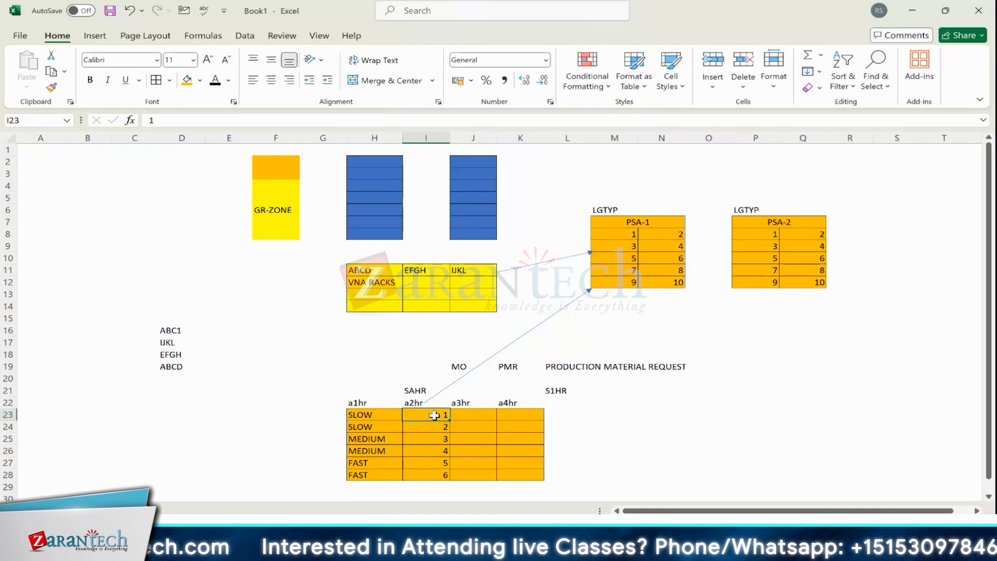
left_click(434, 451)
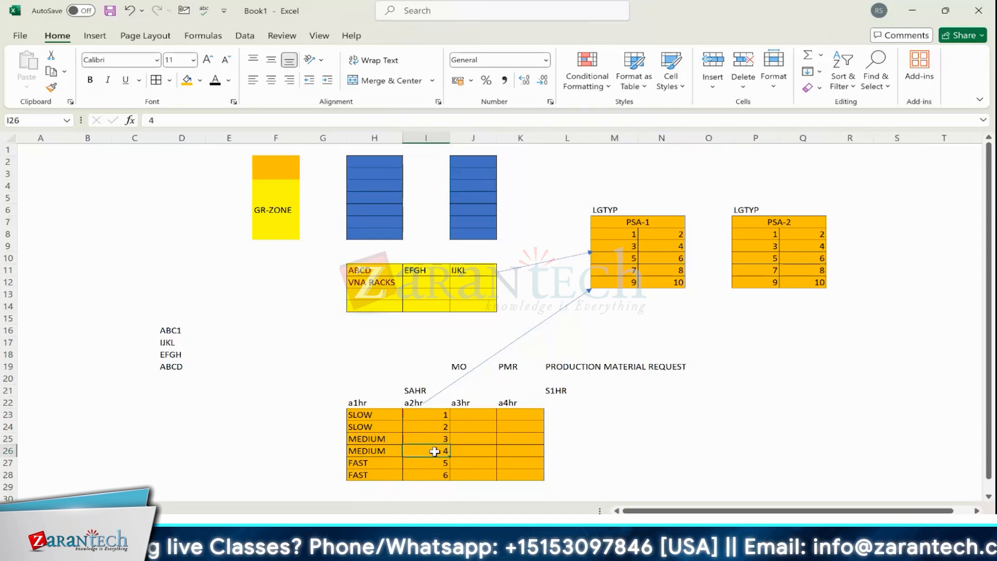
left_click(433, 439)
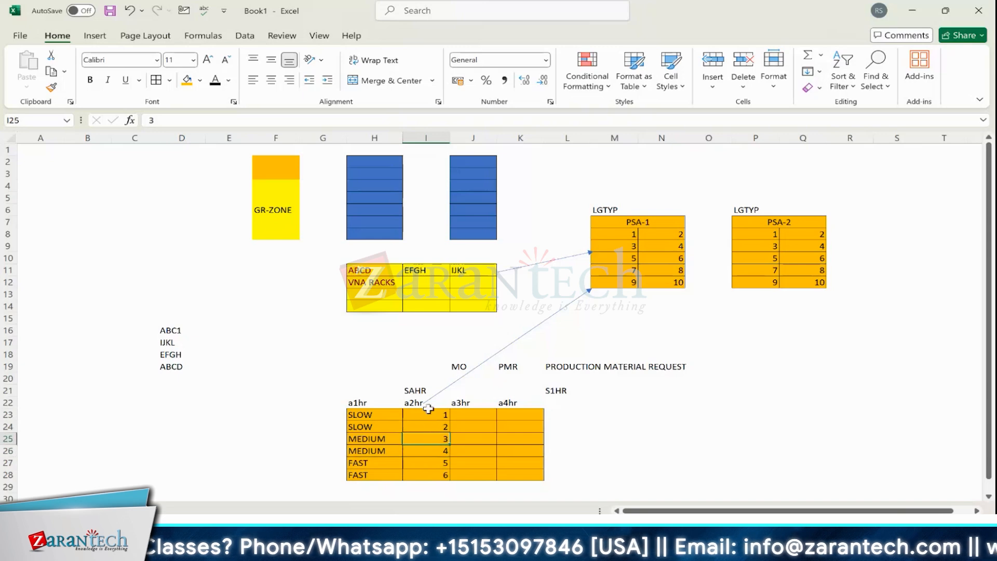
left_click(428, 414)
left_click(431, 429)
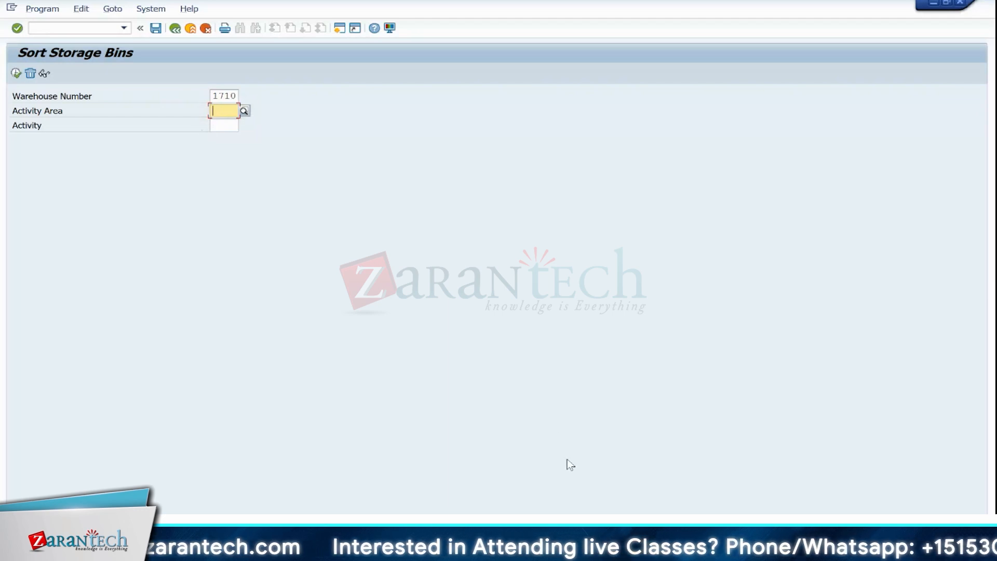
Switch to the SAP Easy Access session and start the data browser transaction /NSE16.
mouse_move(592, 549)
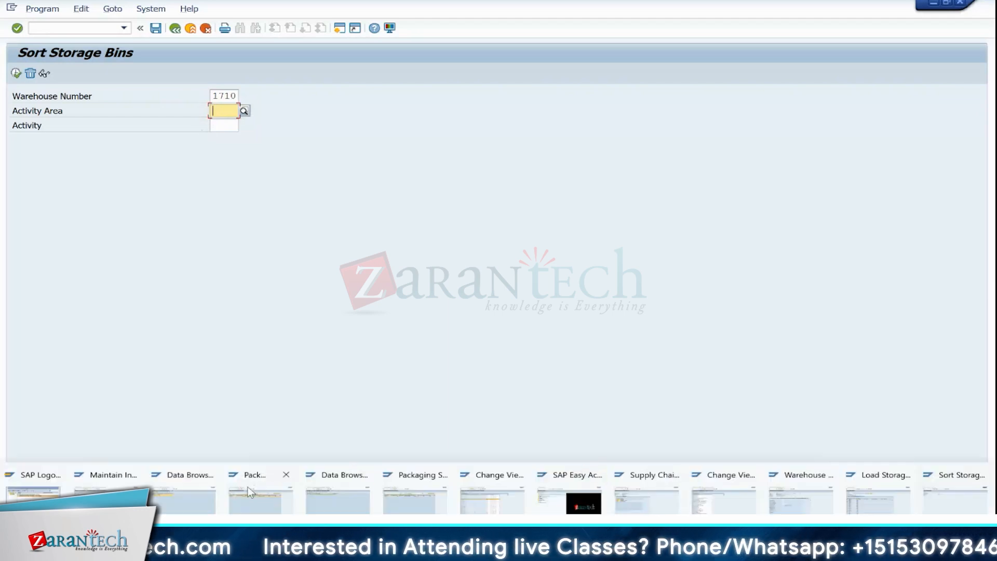
left_click(475, 495)
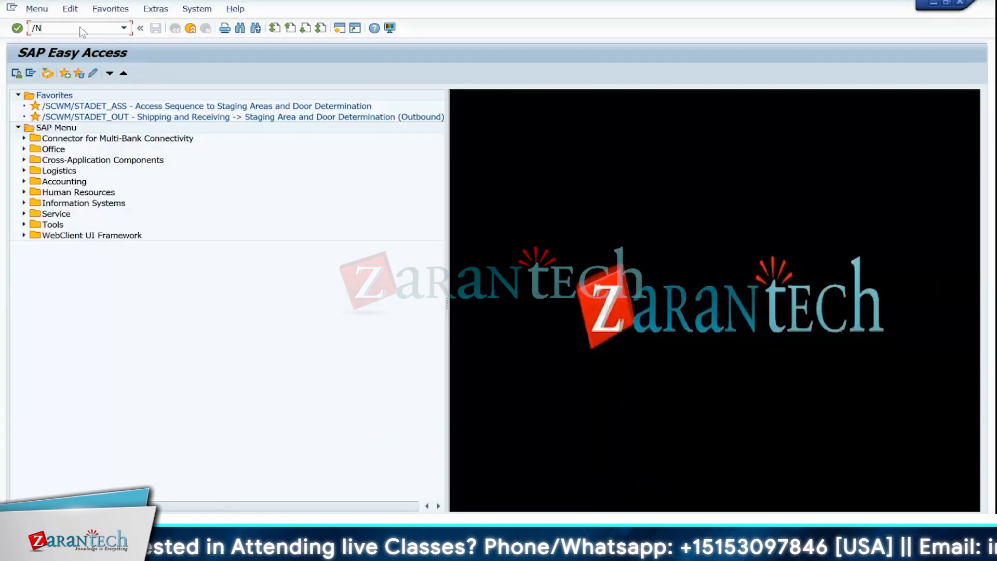
type("SE16")
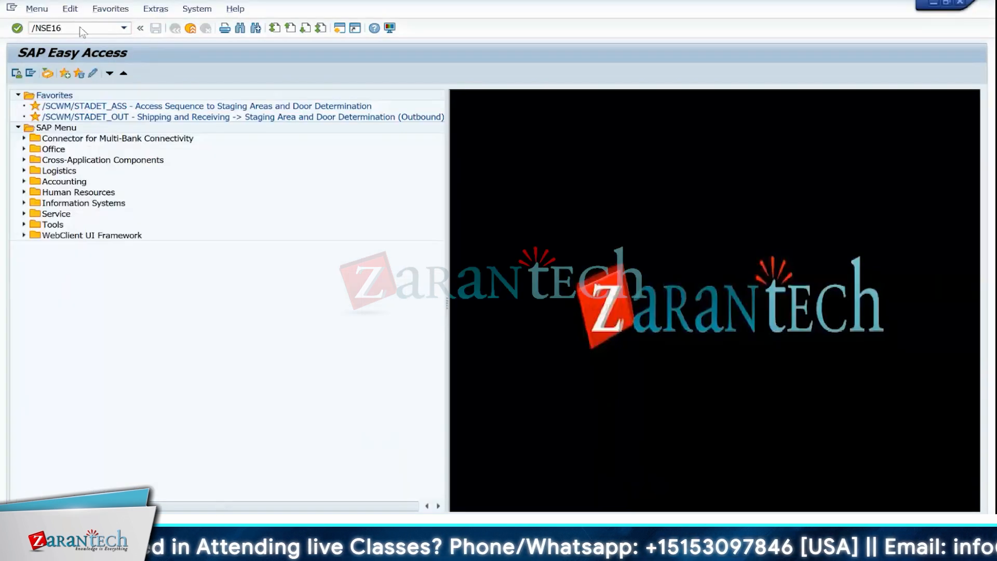
key("Return")
Open table /SCWM/TAAREAS in the data browser and restrict the selection to warehouse 1710 and storage type A1HR.
left_click(207, 125)
key("BackSpace")
key("BackSpace")
key("BackSpace")
key("BackSpace")
key("BackSpace")
key("BackSpace")
key("BackSpace")
key("BackSpace")
key("BackSpace")
key("BackSpace")
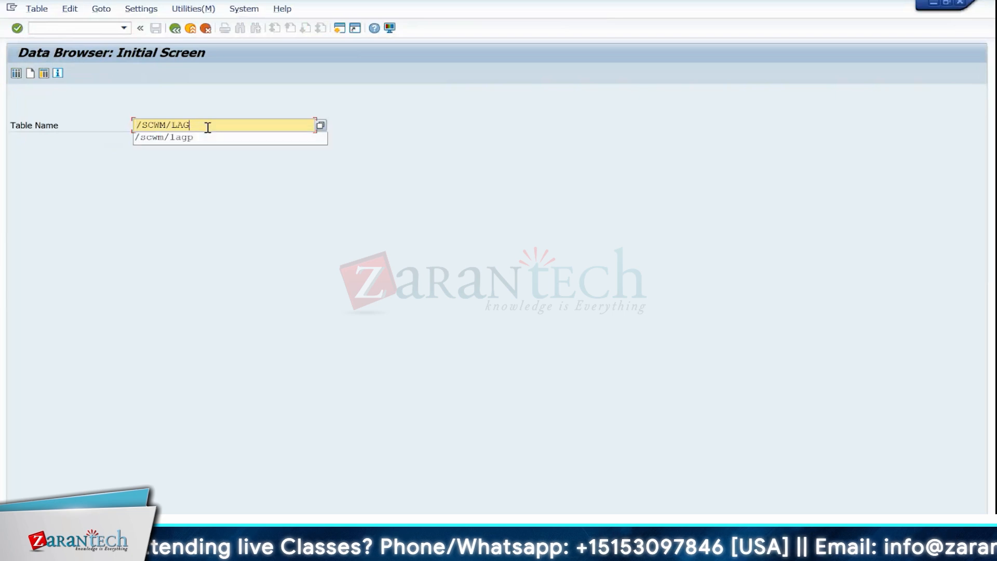
type("/SCWM/TAAREAS")
key("Return")
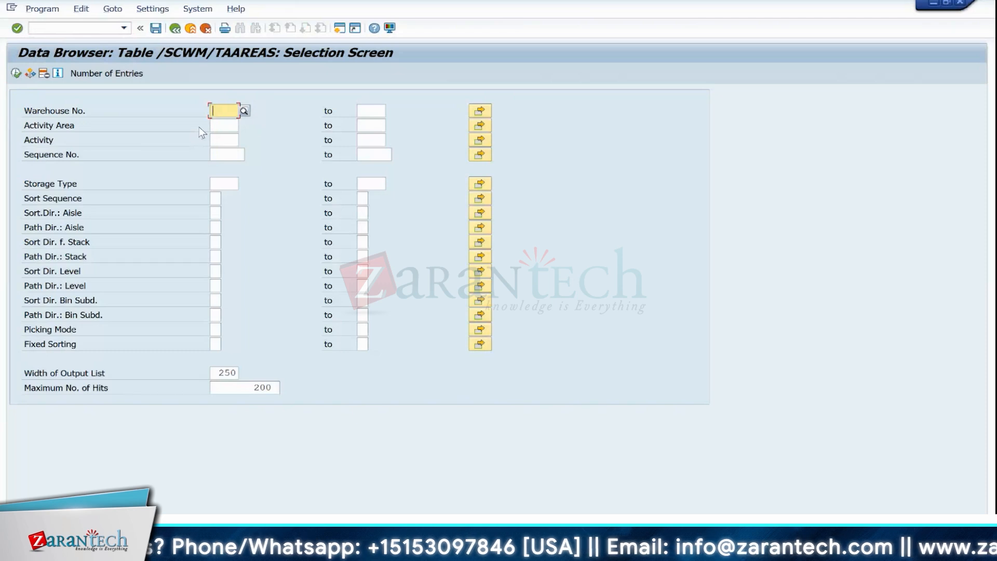
type("1710")
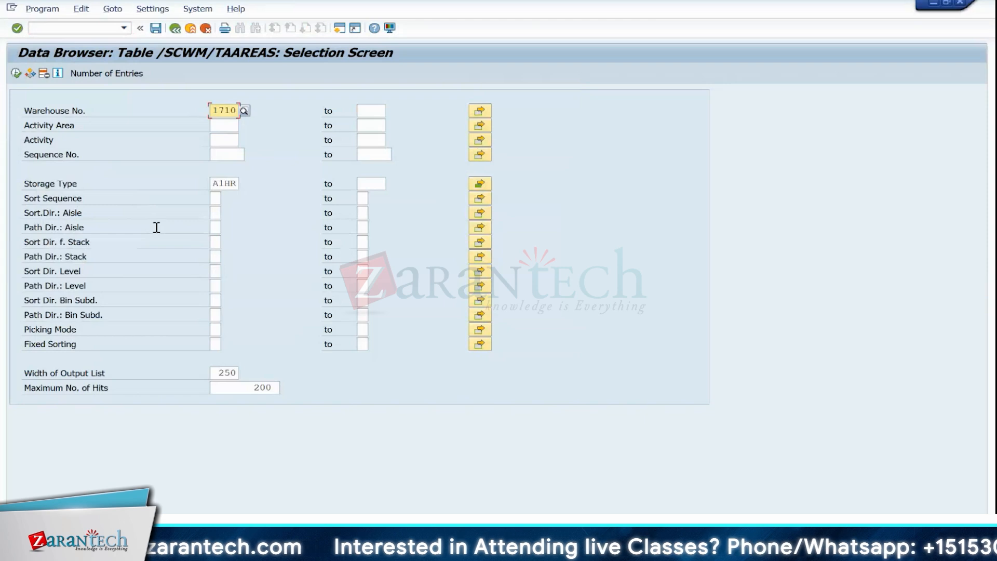
Start /NSPRO and open the Generate Activity Area from Storage Type activity under the EWM master data for activity areas.
left_click(79, 29)
type("/N")
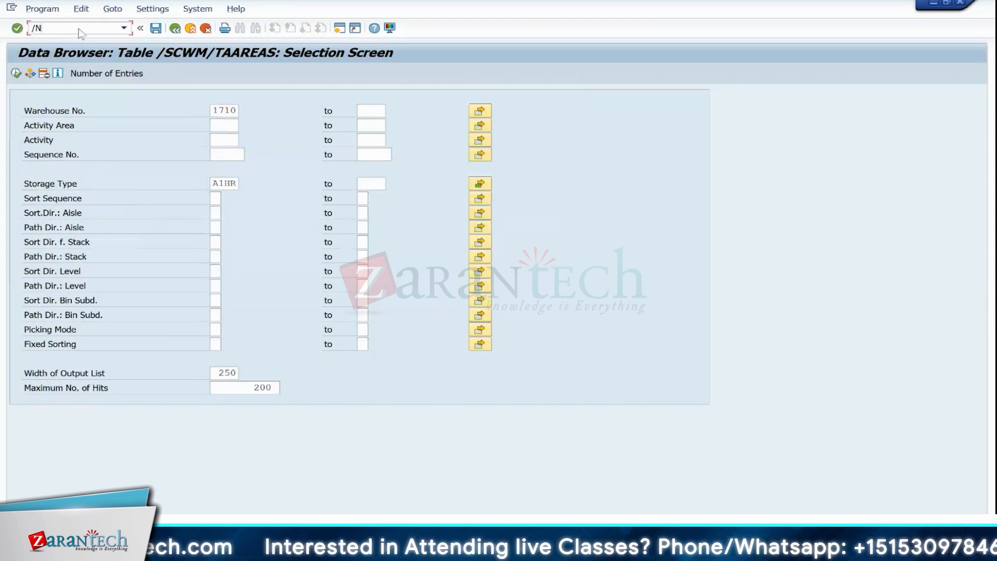
type("SPRO")
key("Return")
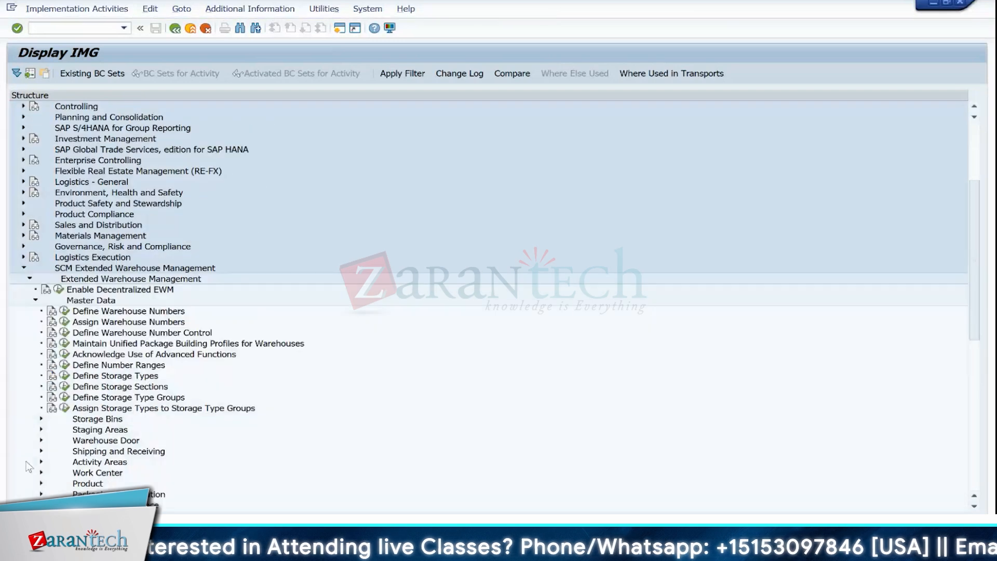
left_click(41, 461)
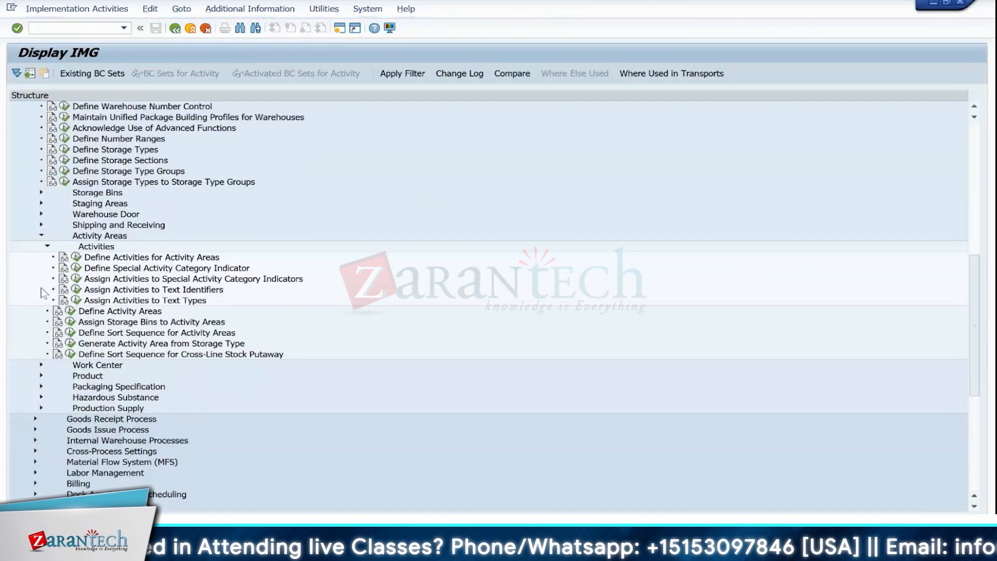
left_click(70, 343)
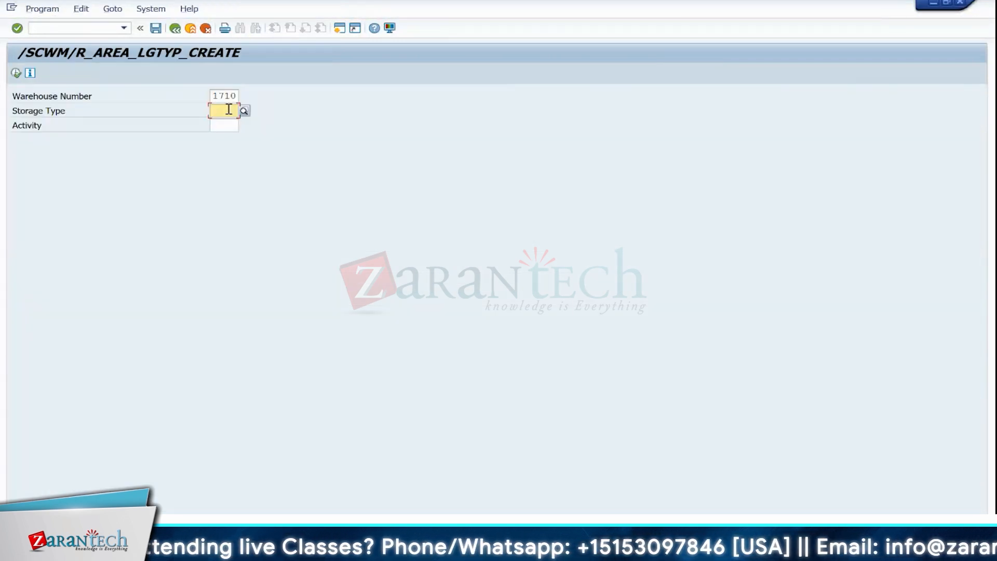
Generate activity areas in warehouse 1710 from storage types A1HR, A2HR and A3HR with the activity left blank, accepting the proposed customizing request.
type("A1HR")
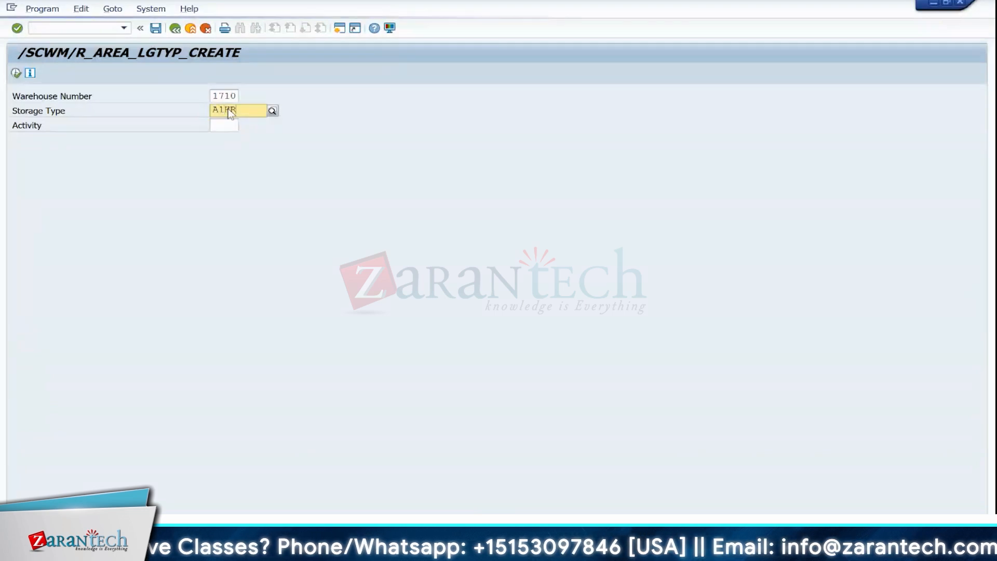
key("Tab")
key("F4")
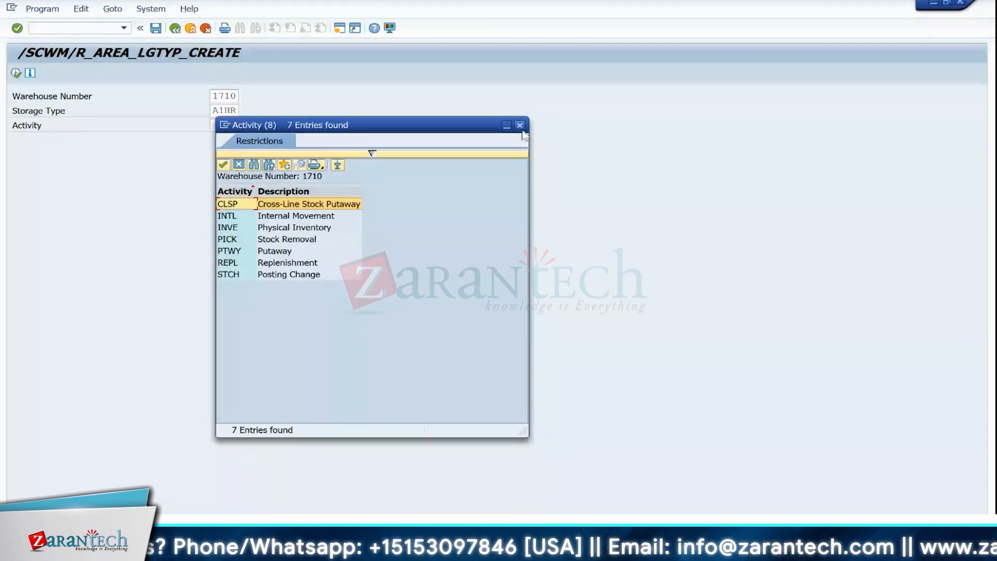
left_click(519, 125)
double_click(236, 111)
type("A2HR")
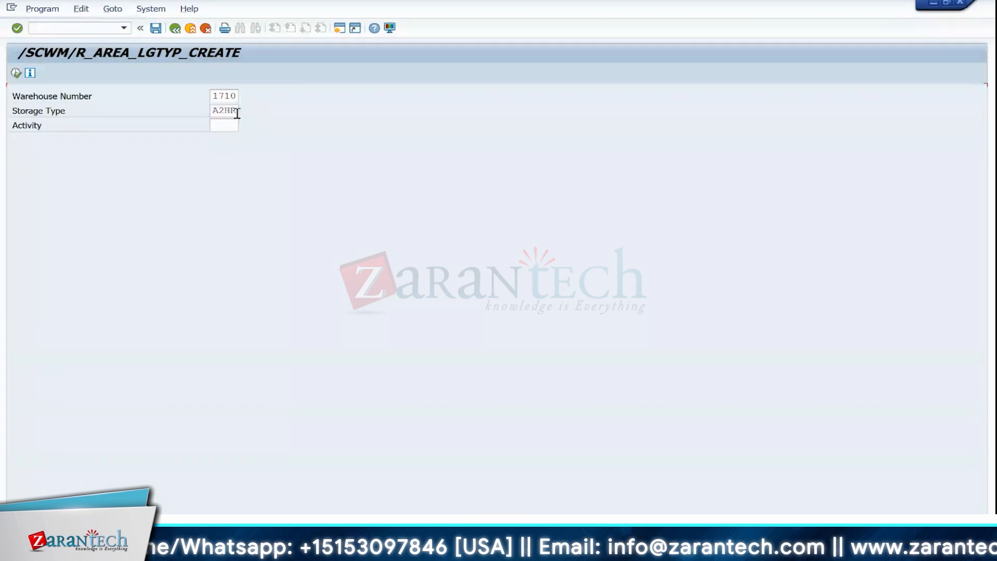
key("F8")
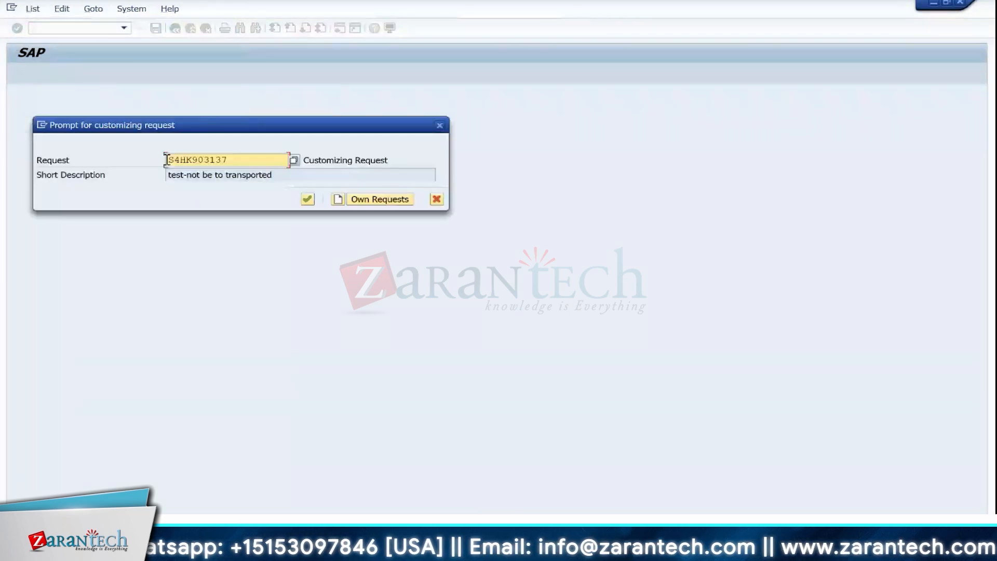
key("Return")
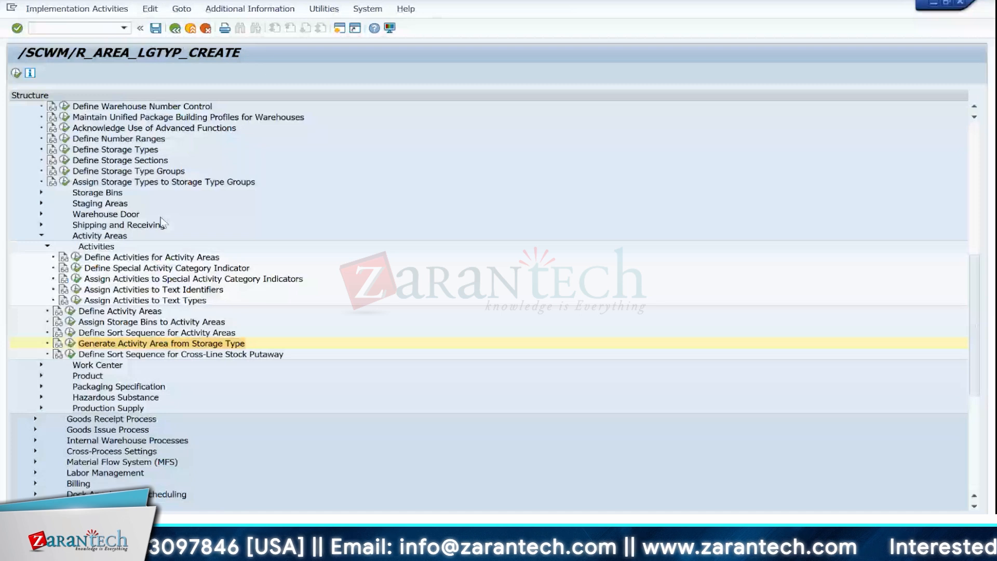
Open Define Activity Areas, position the list at warehouse 1710 and check the A1HR, A2HR and A3HR entries.
left_click(70, 311)
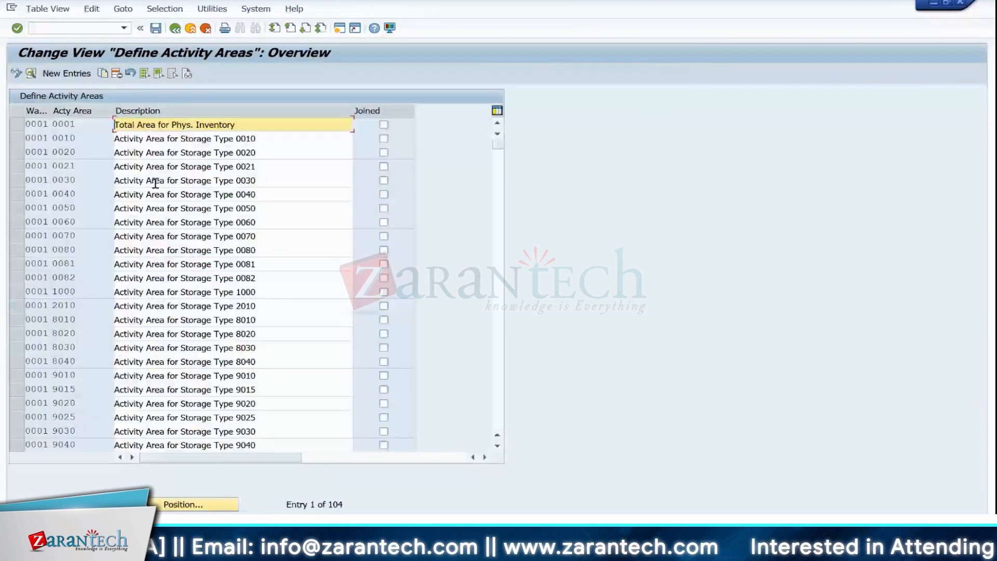
left_click(188, 505)
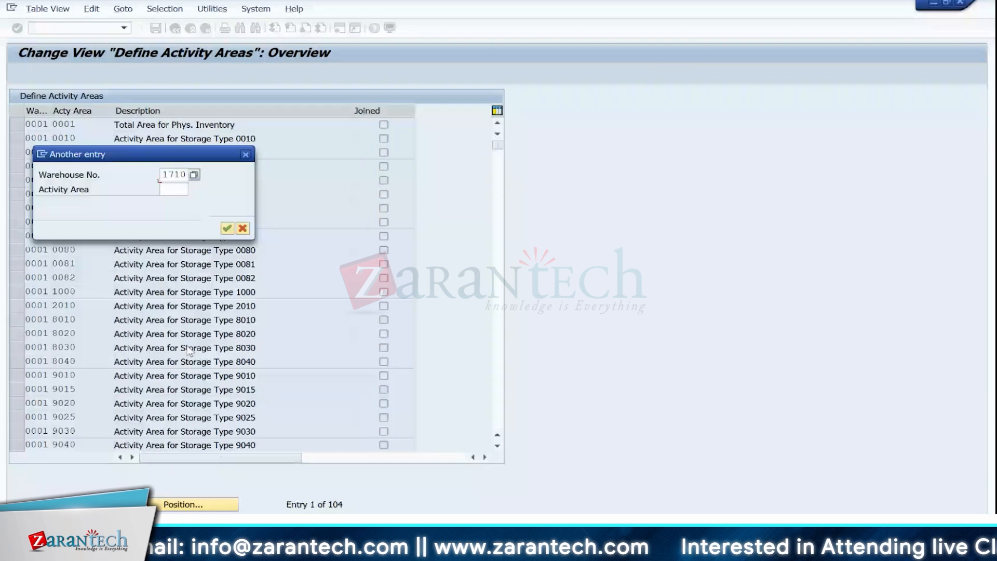
key("Return")
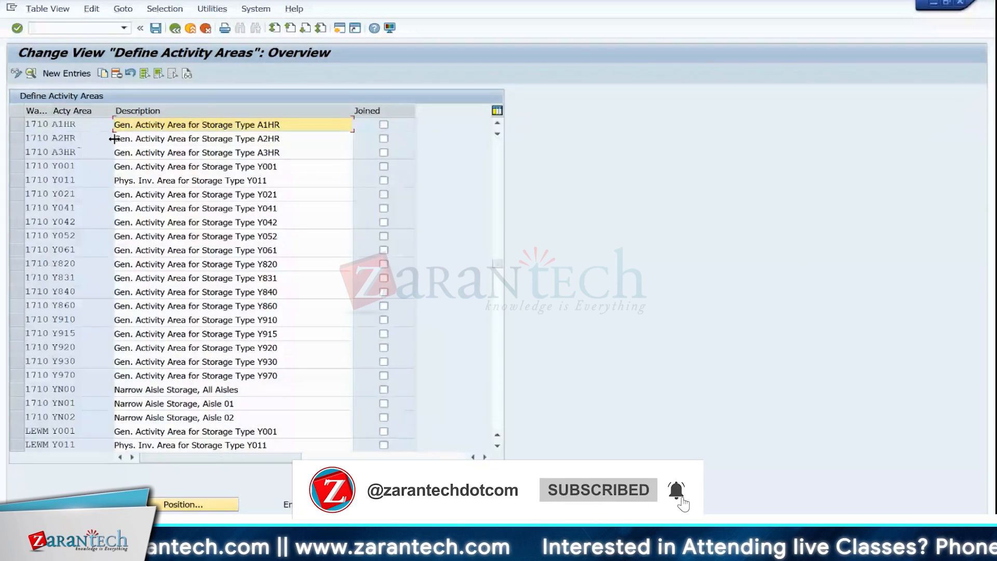
left_click(89, 153)
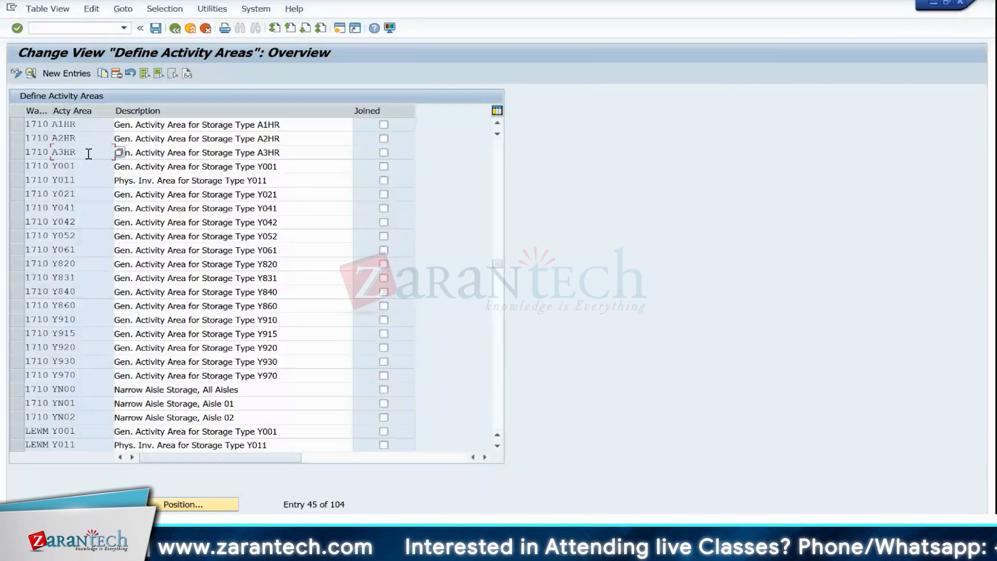
left_click(73, 32)
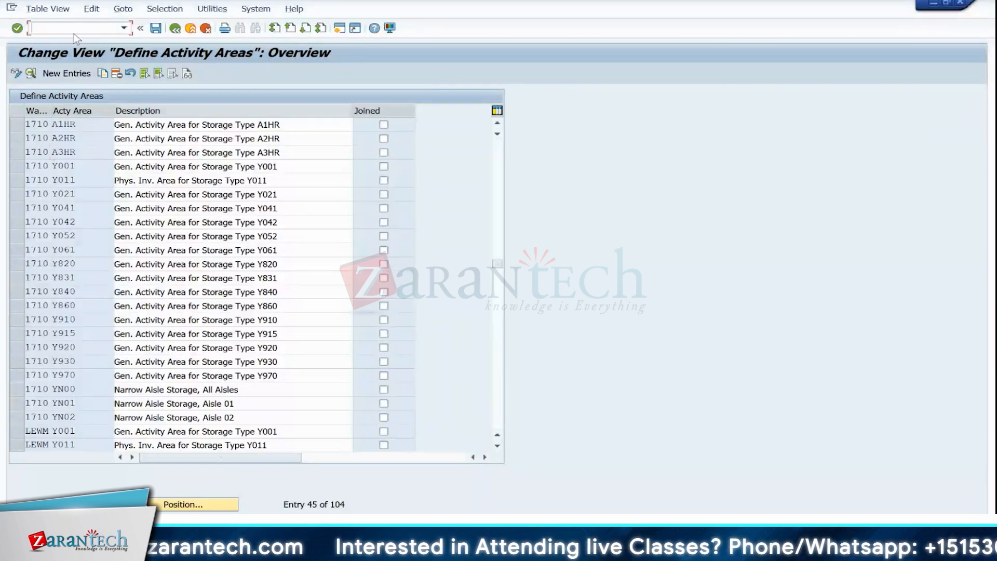
type("/N/")
key("BackSpace")
key("BackSpace")
key("BackSpace")
key("BackSpace")
key("BackSpace")
key("BackSpace")
key("BackSpace")
key("BackSpace")
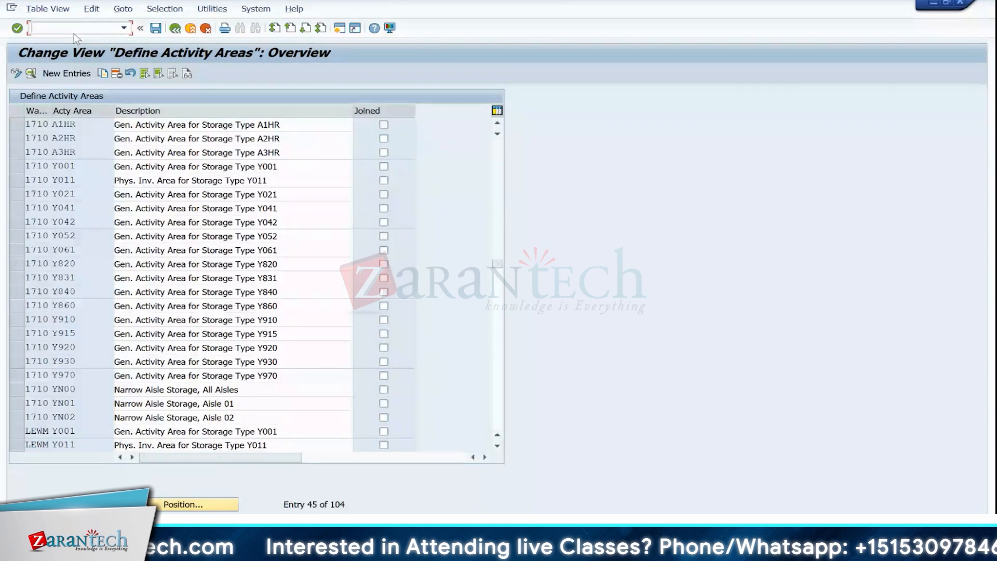
Return to the IMG, open Assign Storage Bins to Activity Areas and position the list at warehouse 1710.
key("F3")
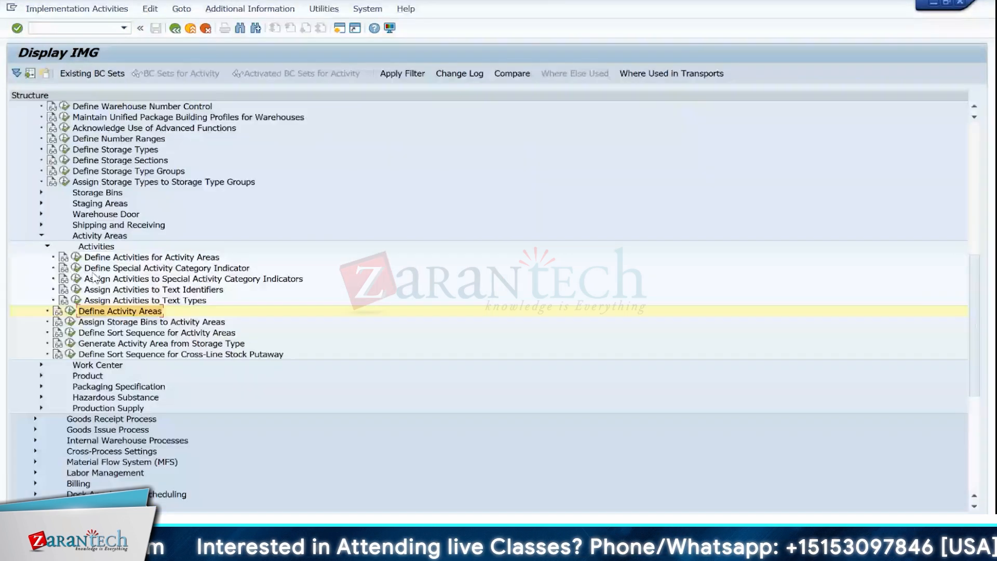
left_click(71, 323)
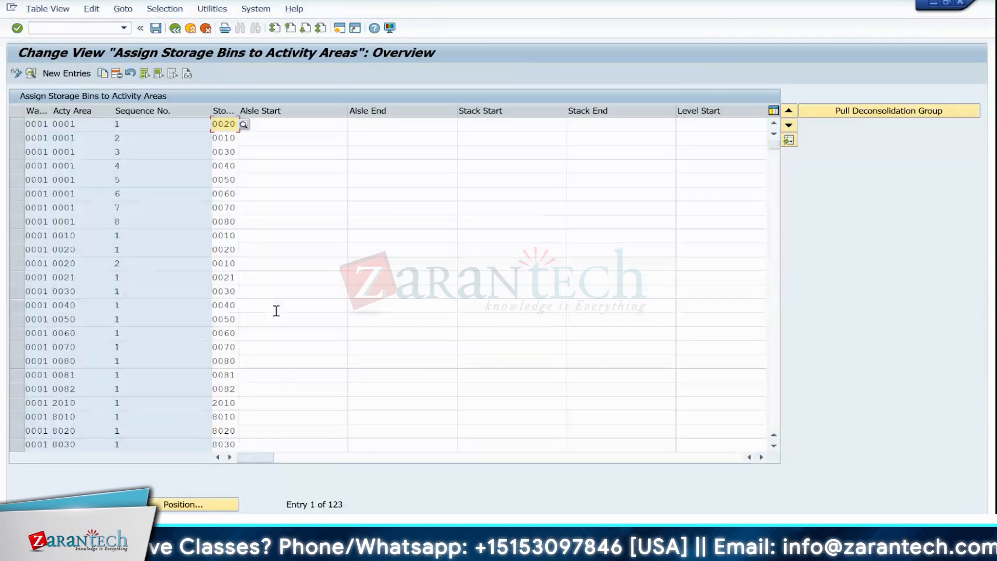
left_click(183, 504)
left_click_drag(193, 158, 462, 255)
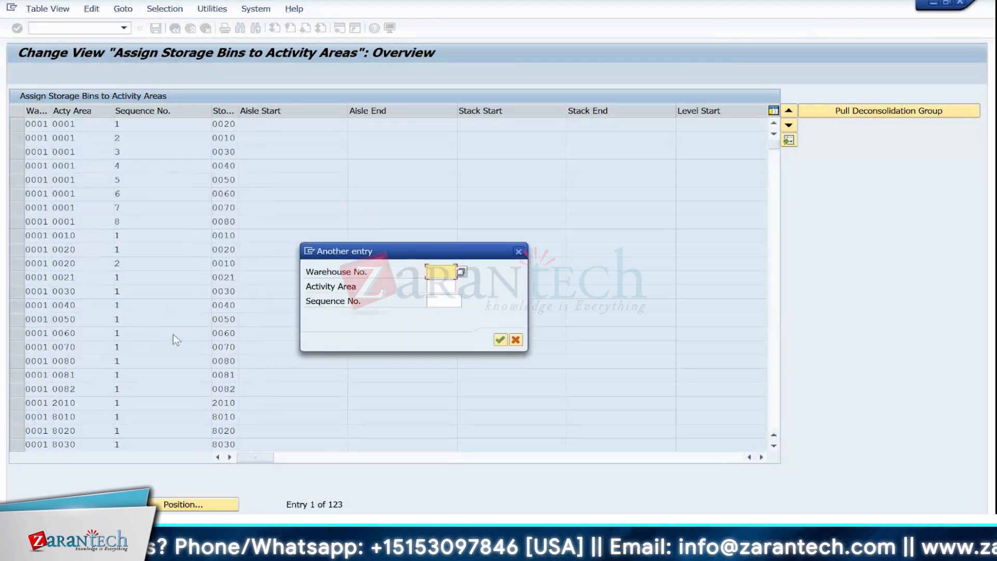
left_click(523, 252)
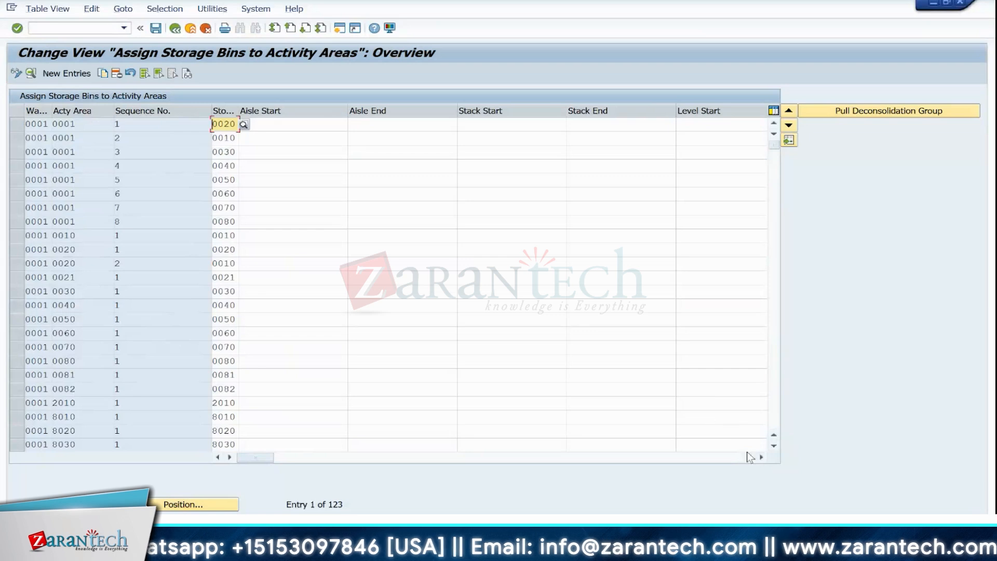
left_click(177, 503)
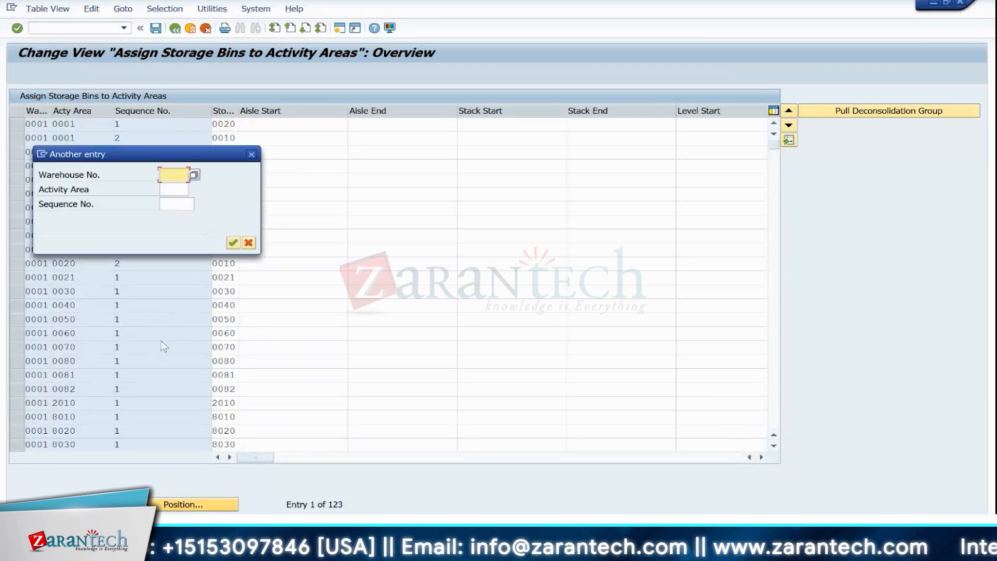
type("1710")
key("Return")
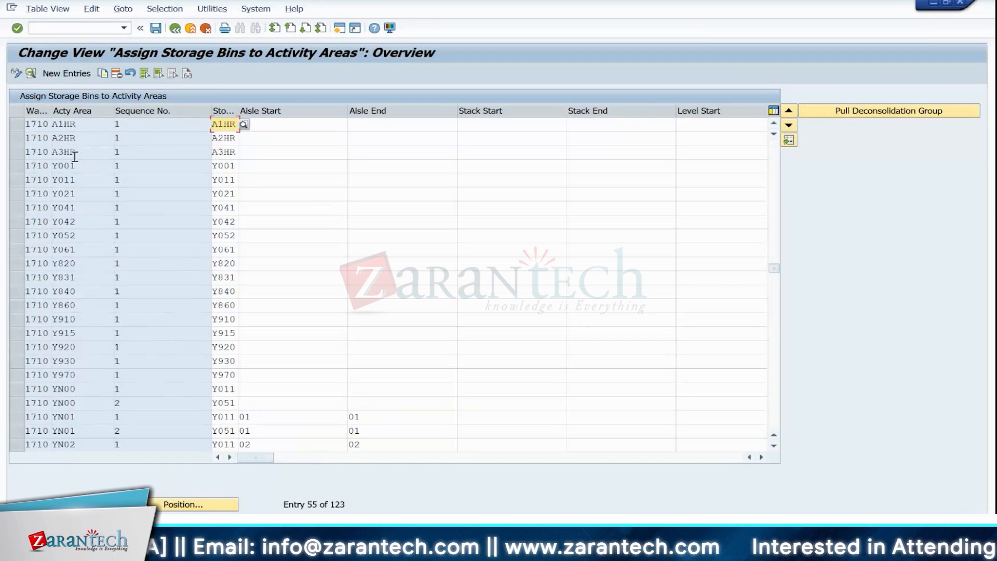
Open Define Sort Sequence for Activity Areas at warehouse 1710, activity area A1HR, and go over its INTL, INVE, PICK and PTWY entries.
left_click(175, 29)
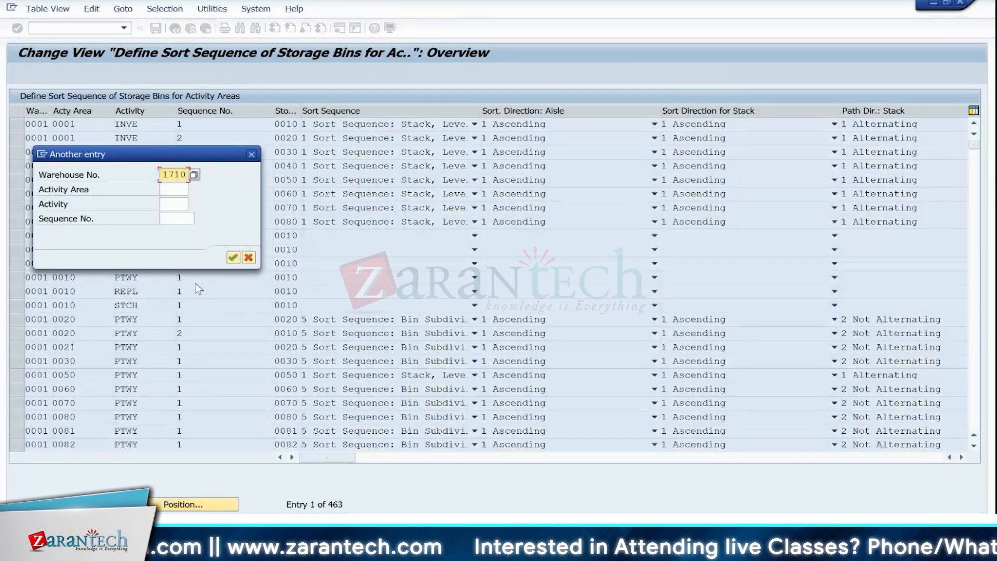
left_click(174, 189)
type("A1HR")
key("Return")
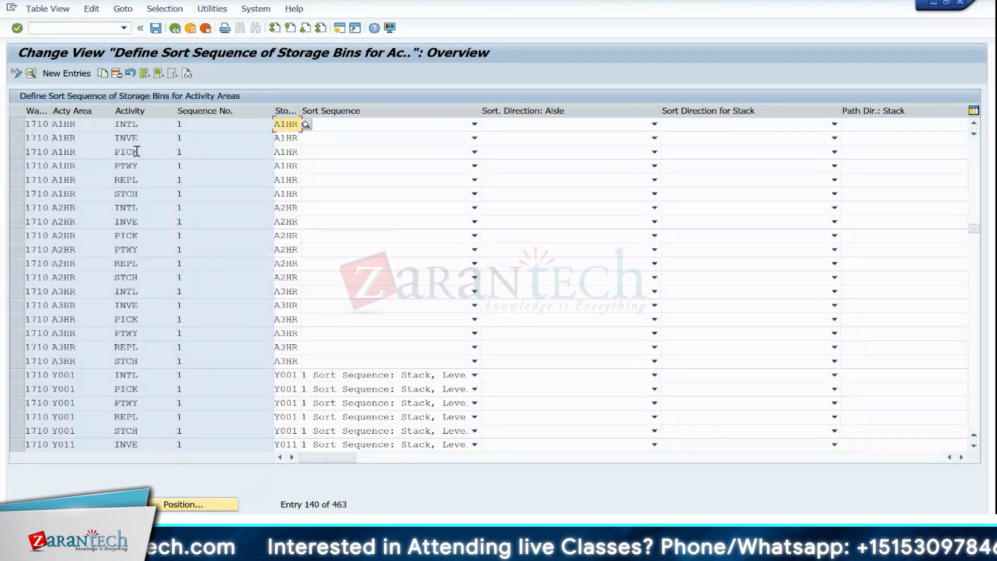
left_click(137, 124)
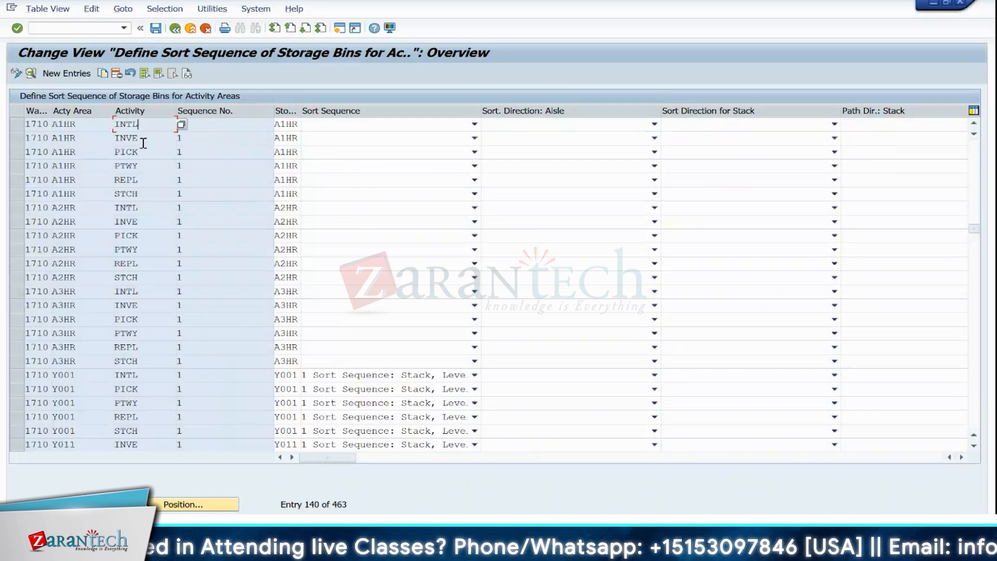
left_click(143, 143)
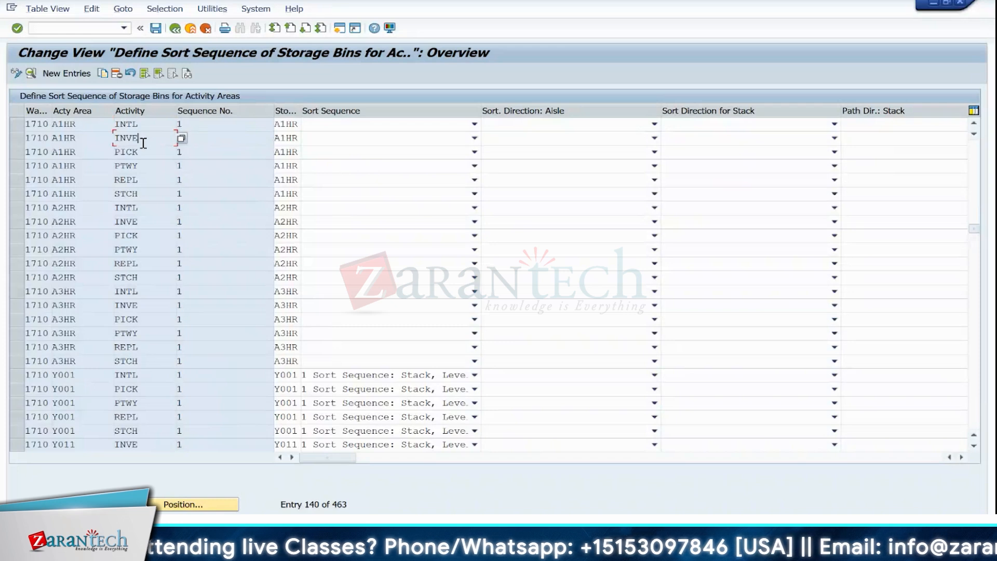
left_click(144, 154)
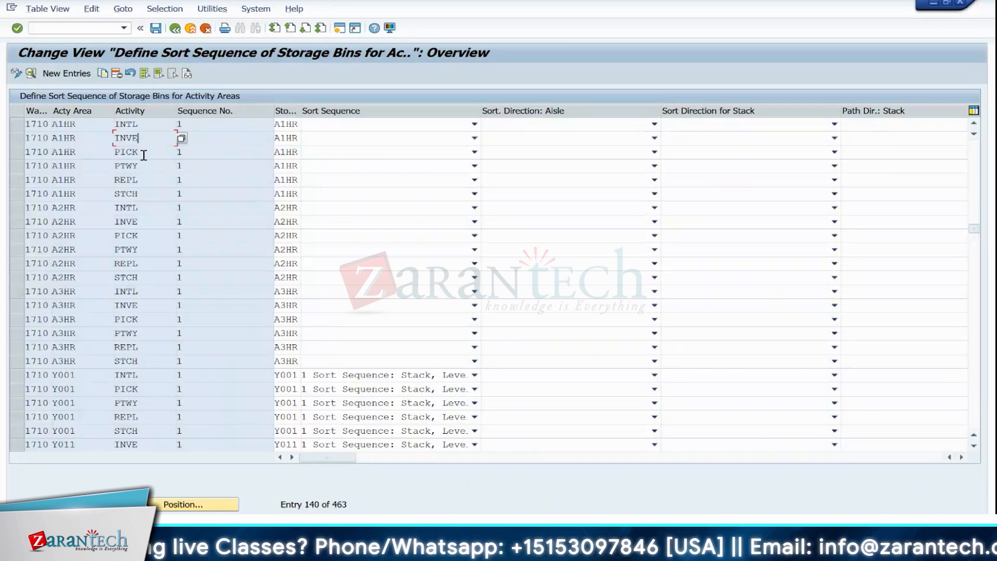
left_click(147, 167)
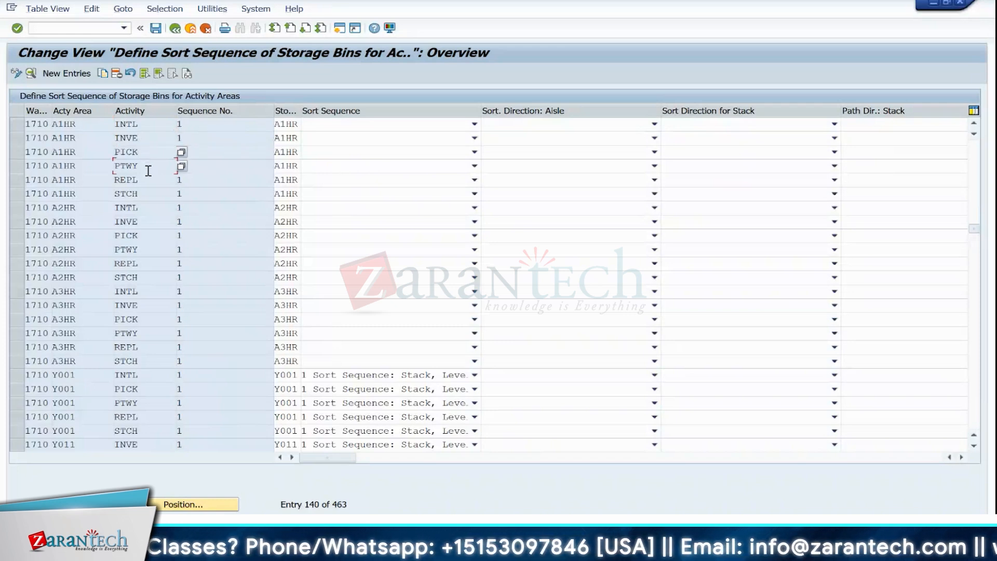
Go over the A1HR replenishment entry and look up the activities available for warehouse 1710.
left_click(148, 182)
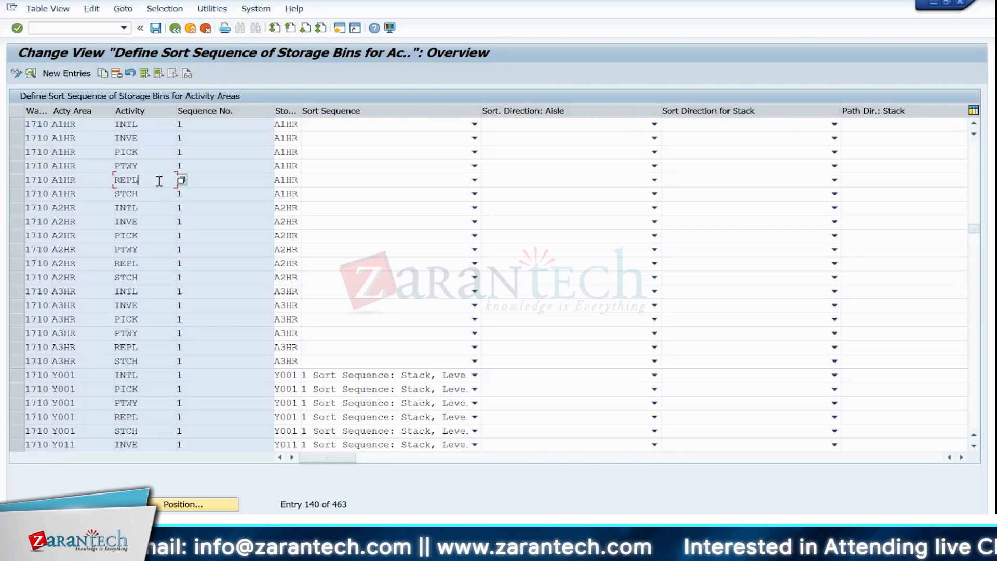
key("Return")
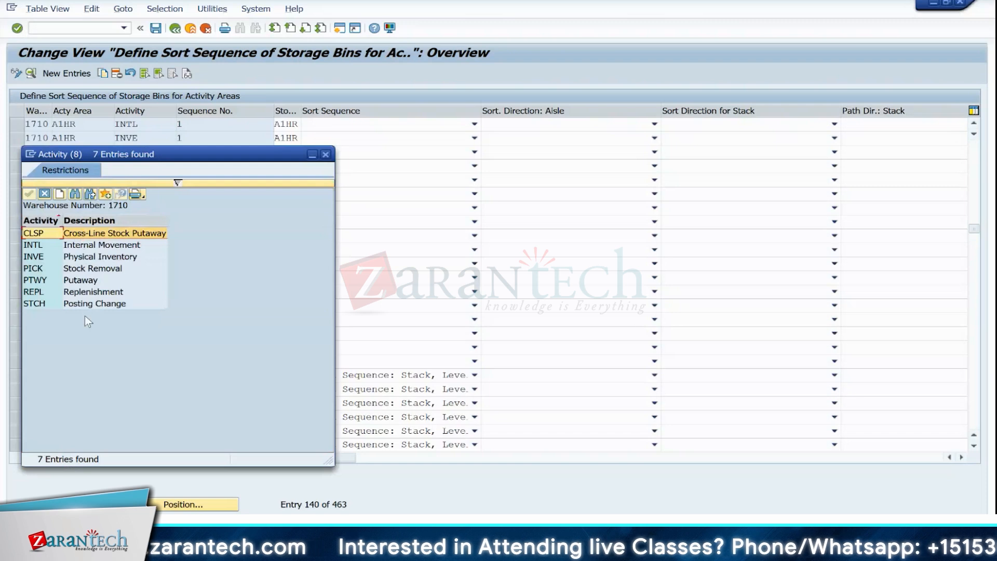
left_click(325, 154)
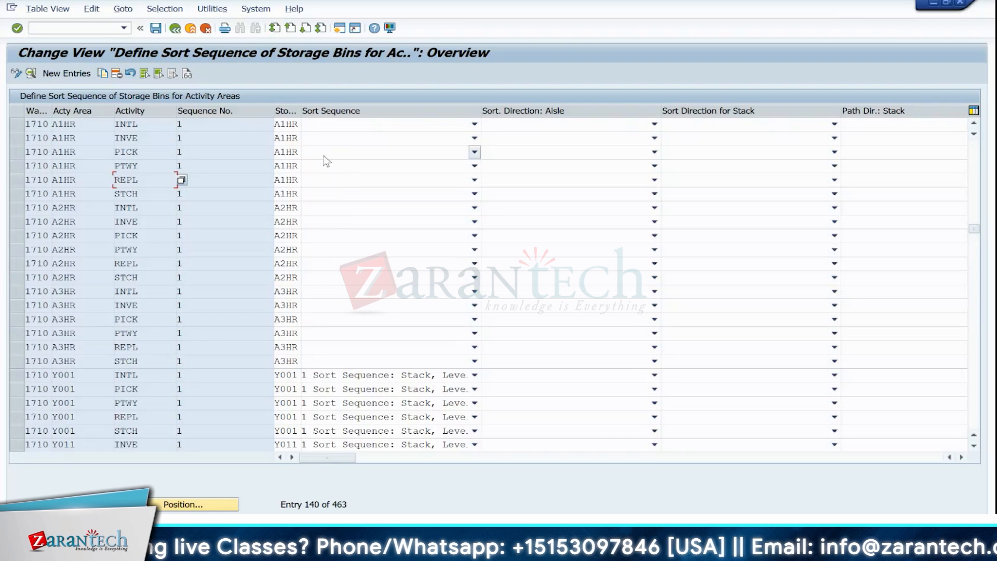
Switch to the Book1 workbook in Excel and copy the numbers 1 to 6 from the a2hr column into the a3hr column.
mouse_move(680, 549)
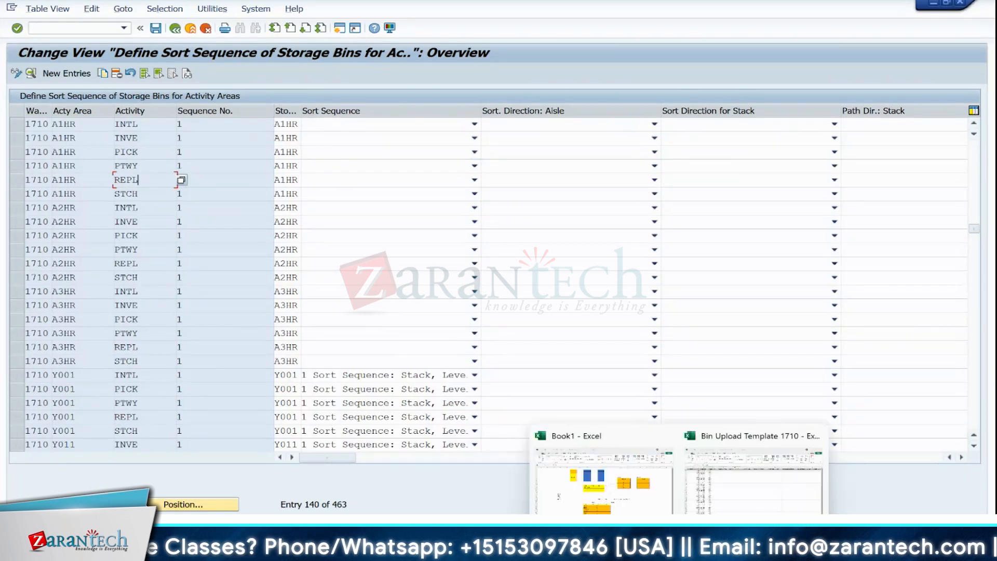
left_click(635, 493)
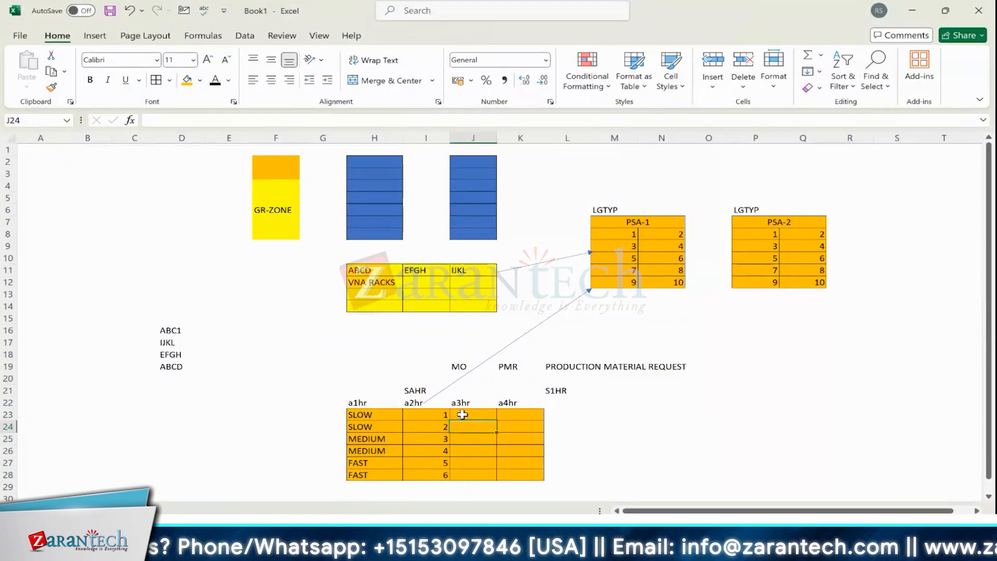
left_click_drag(440, 416, 436, 481)
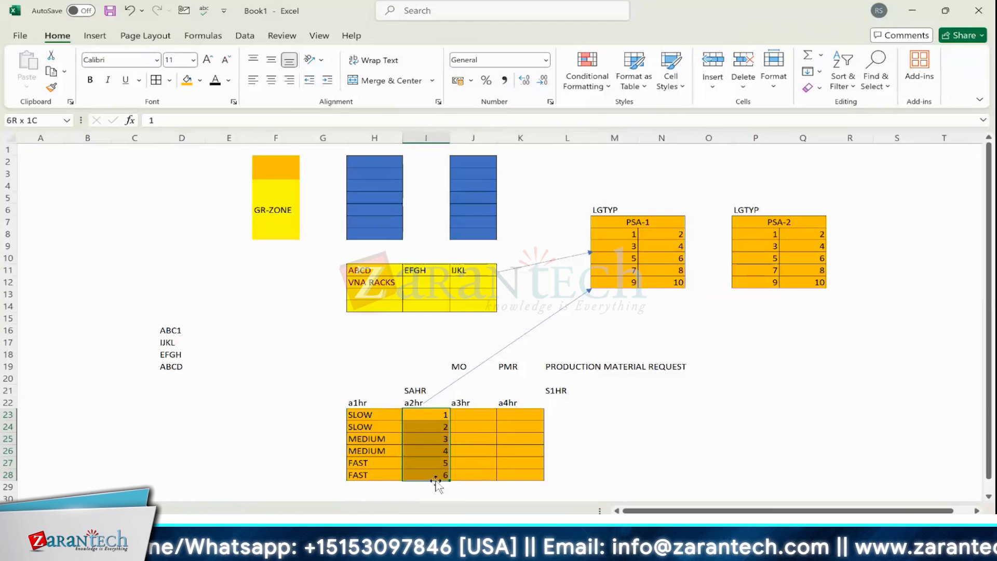
key("ctrl+c")
left_click_drag(474, 414, 474, 475)
key("ctrl+v")
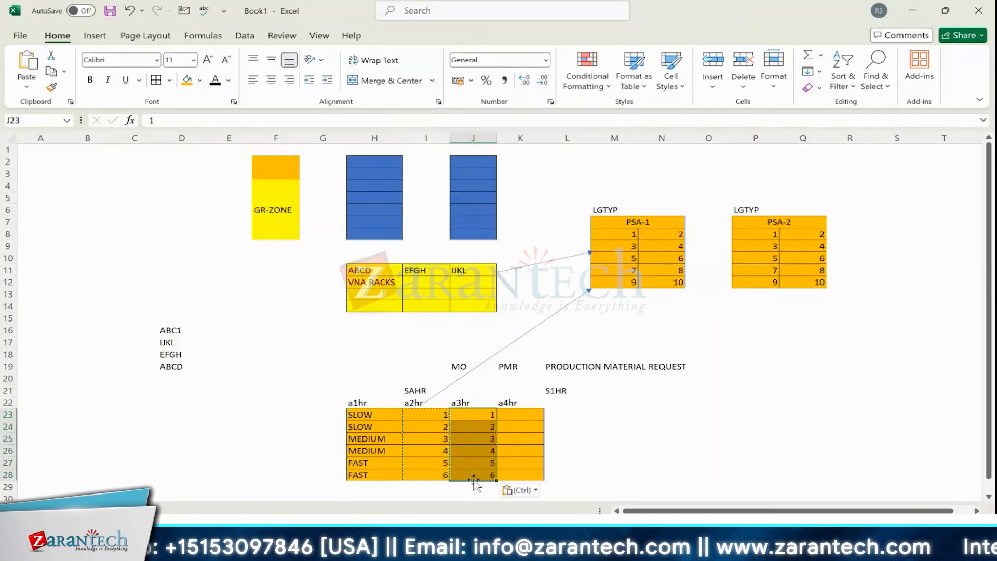
Move the start of the lower PSA-1 arrow off the a2hr heading to just above the SAHR label.
left_click(427, 476)
mouse_move(427, 477)
left_mouse_down()
mouse_move(473, 472)
mouse_move(462, 474)
left_mouse_up()
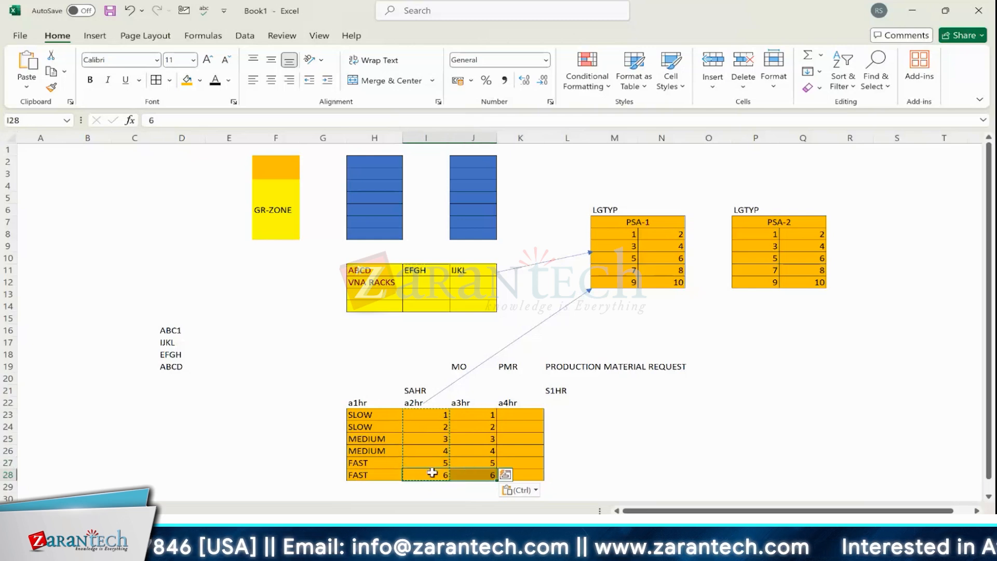
left_click(424, 402)
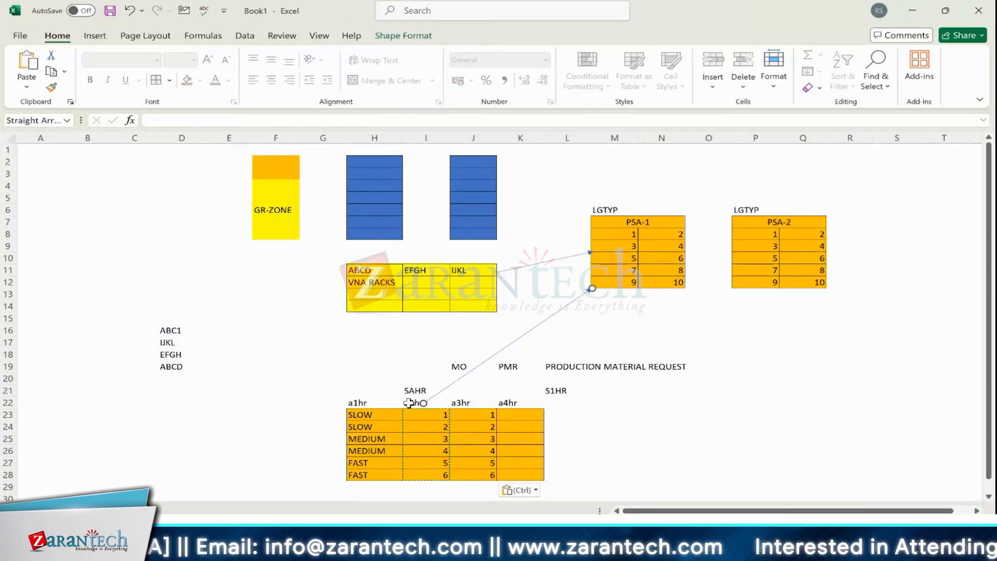
left_click_drag(423, 403, 412, 368)
Go over the a2hr and a3hr bin columns, tracing the bins in zigzag order from the last fast row up to the medium rows.
left_click(426, 403)
left_click_drag(426, 415, 434, 478)
left_click_drag(463, 404, 467, 475)
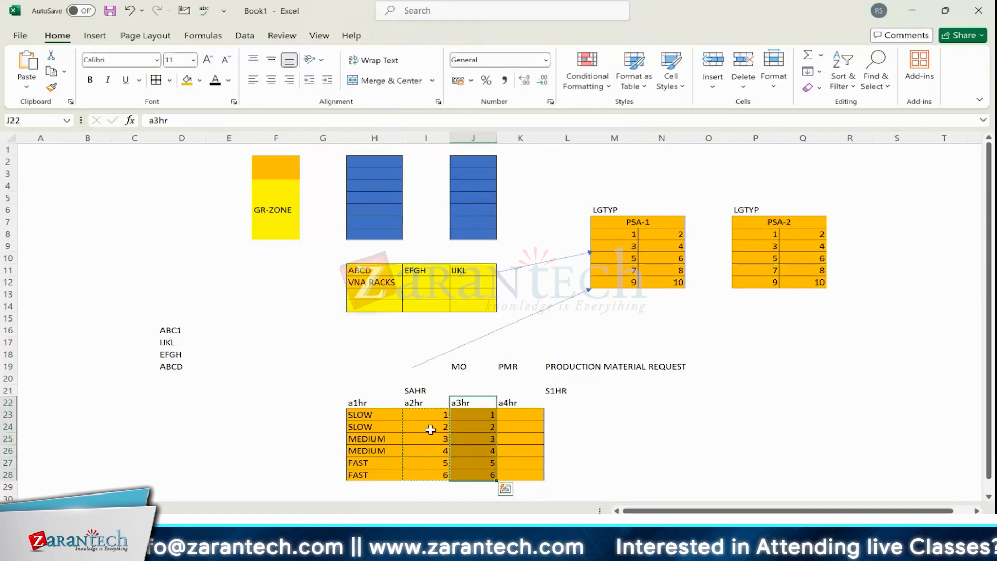
left_click_drag(431, 416, 441, 485)
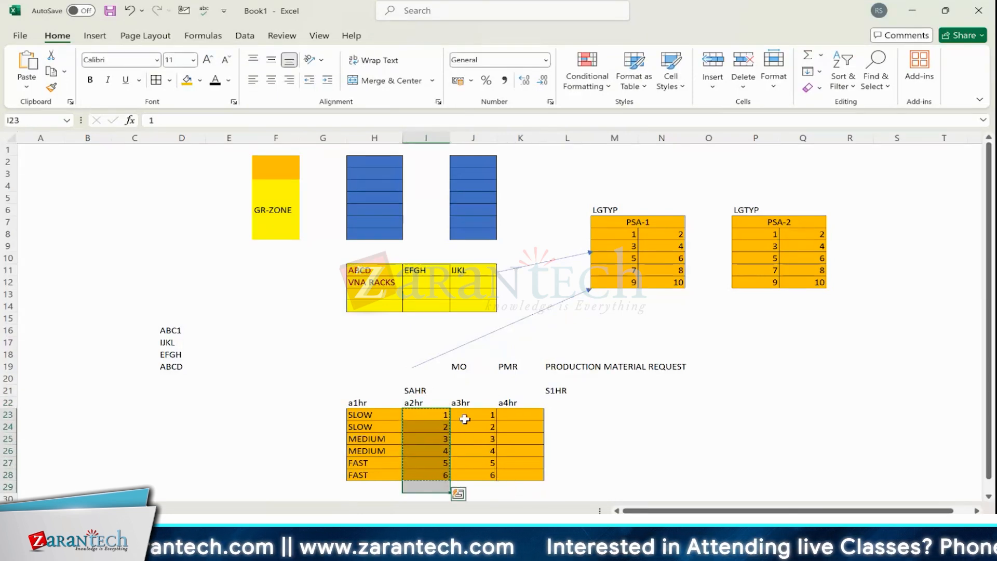
left_click_drag(465, 418, 465, 472)
key("ctrl+v")
left_click(418, 473)
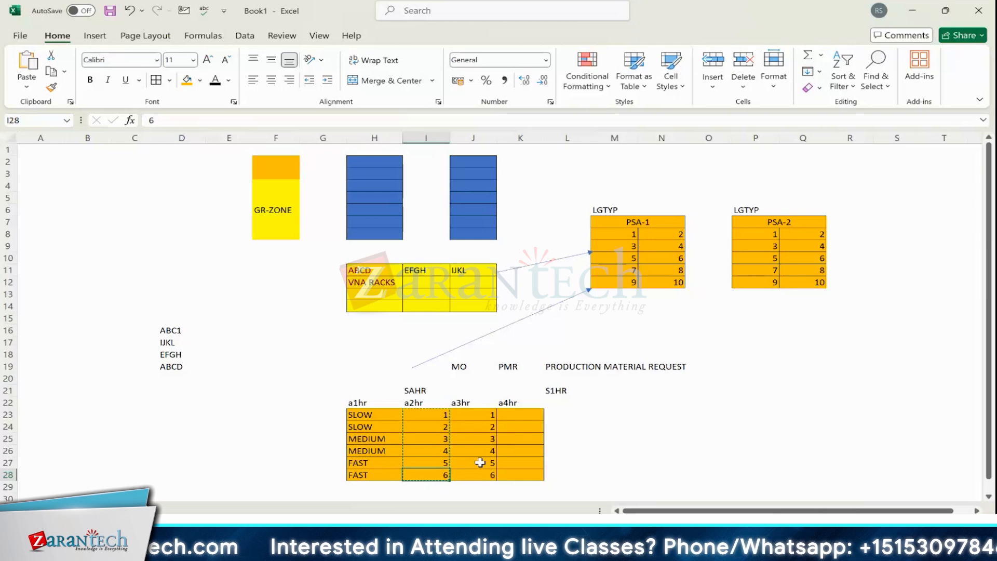
left_click(480, 462)
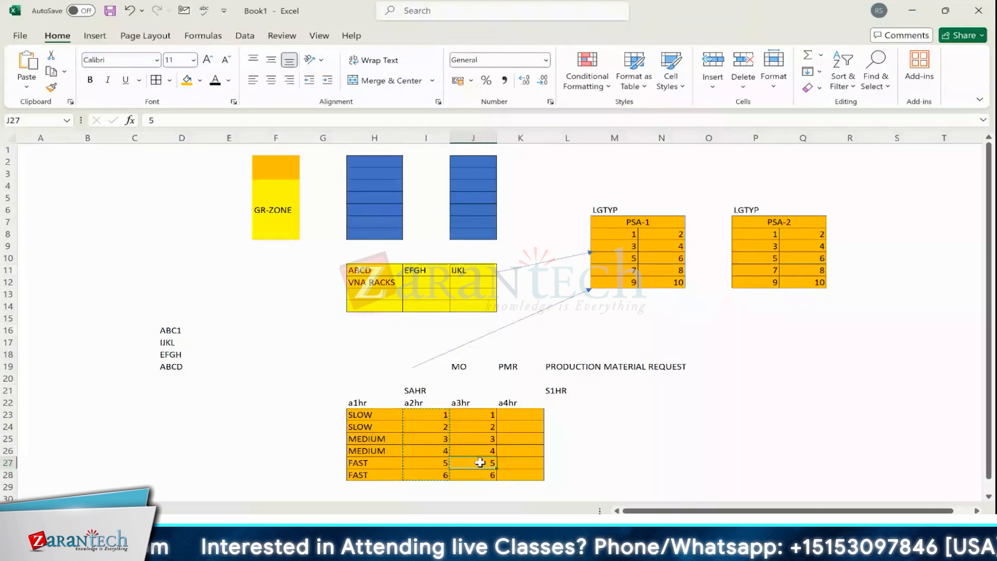
left_click(435, 451)
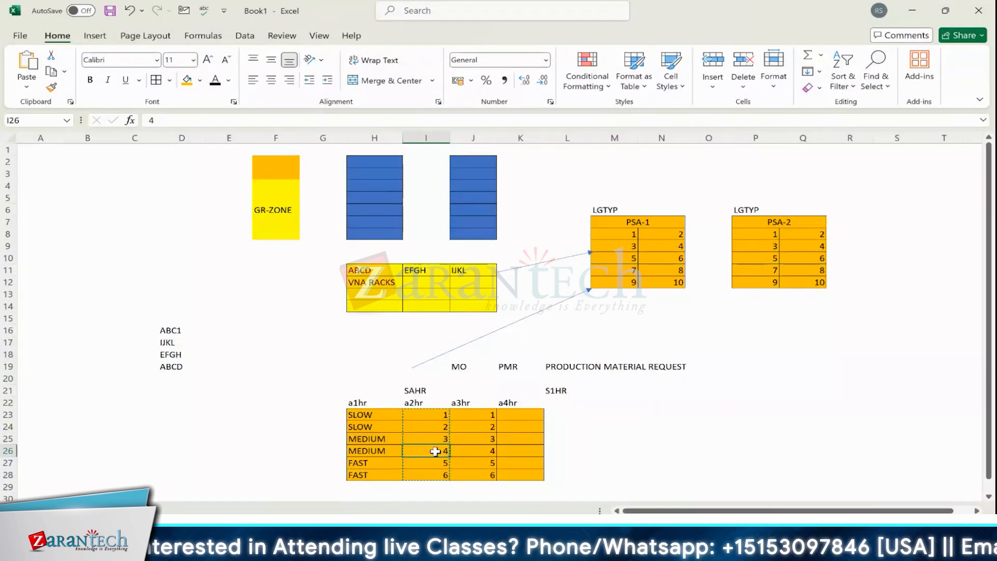
left_click(477, 438)
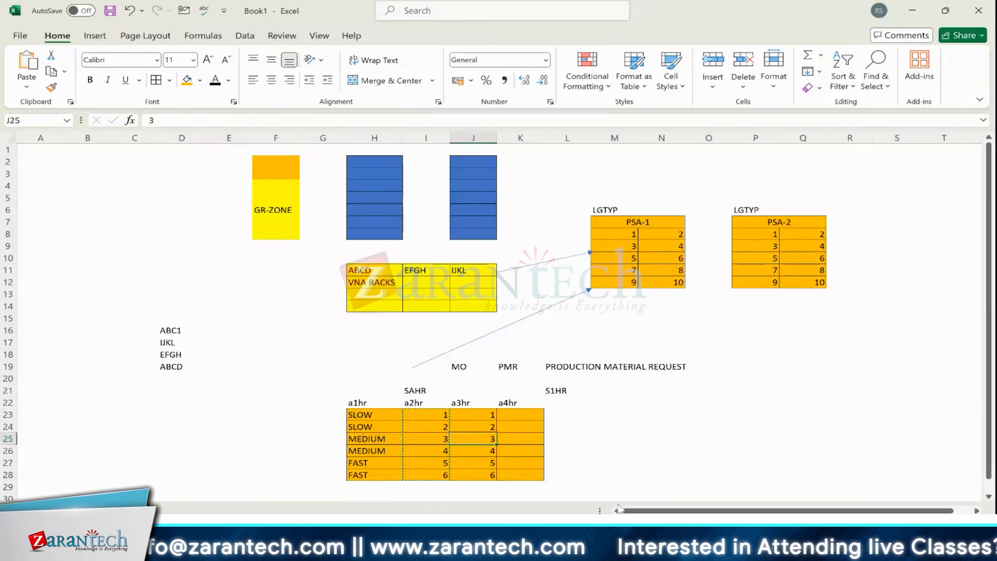
Switch back to SAP, leave the sort sequence view and simulate the bin sorting for activity area A1HR in warehouse 1710.
mouse_move(679, 547)
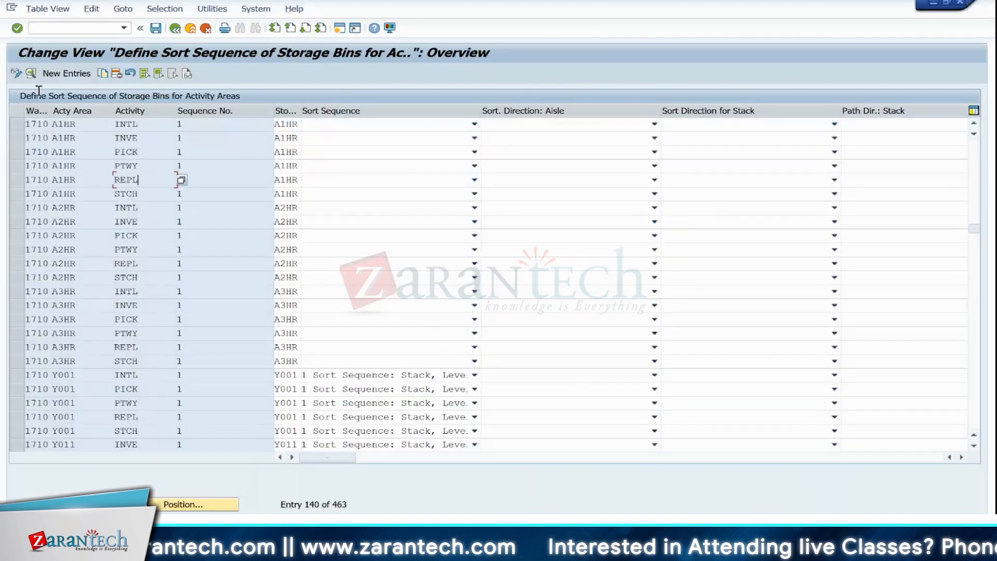
left_click(175, 29)
left_click(16, 74)
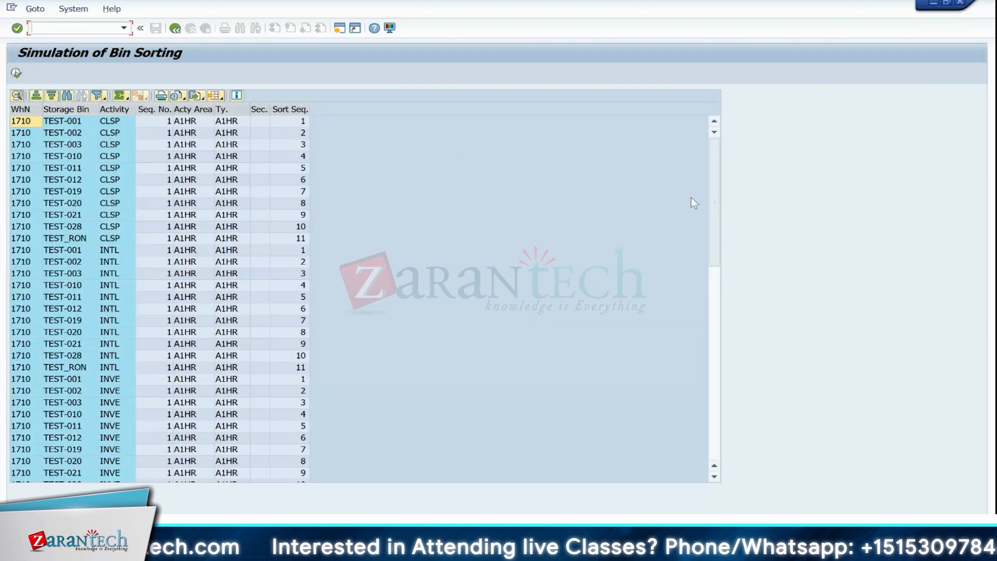
Examine the sort sequence numbers in the simulation by sorting the list by storage bin, descending and then ascending.
left_click(291, 109)
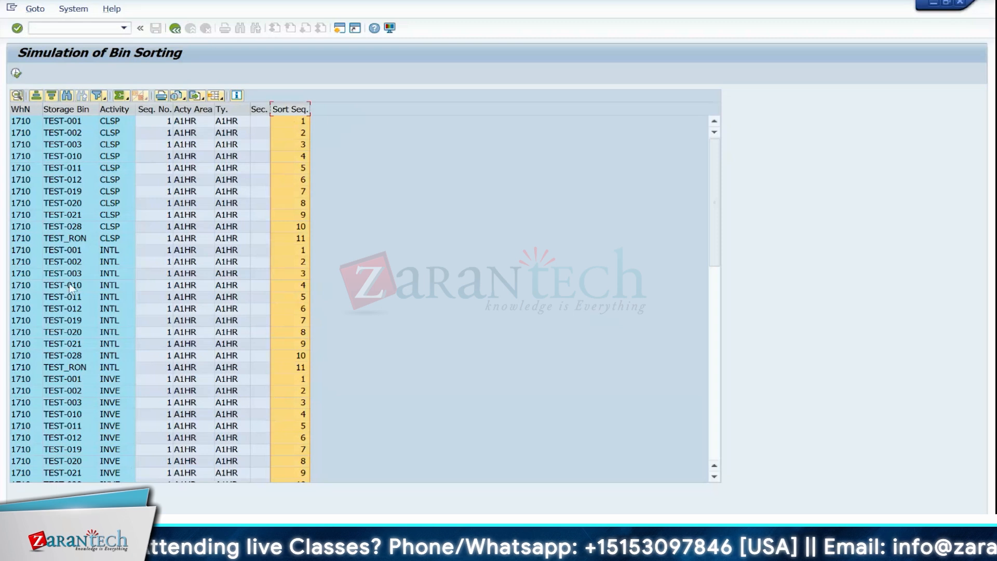
left_click(67, 110)
left_click(51, 95)
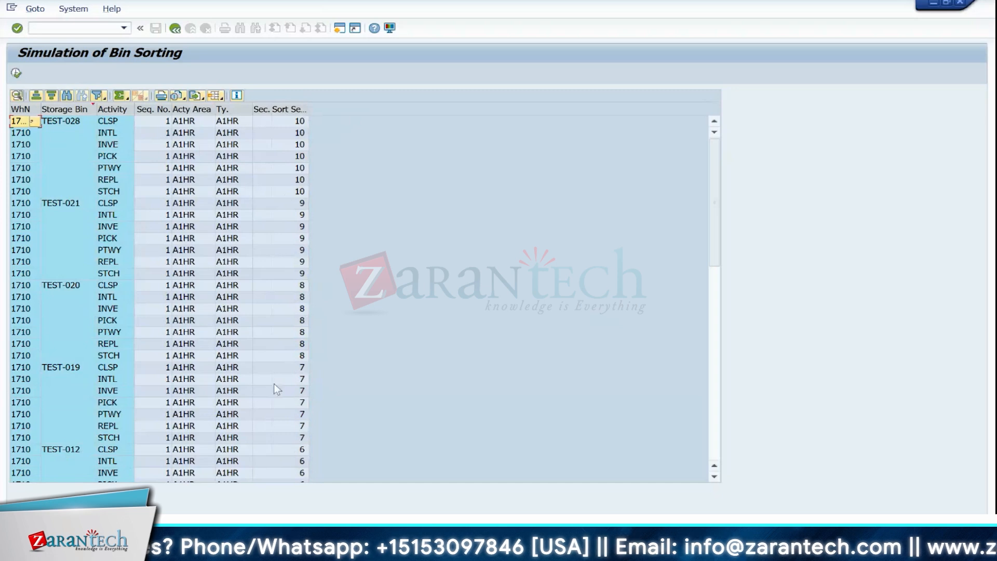
left_click(59, 111)
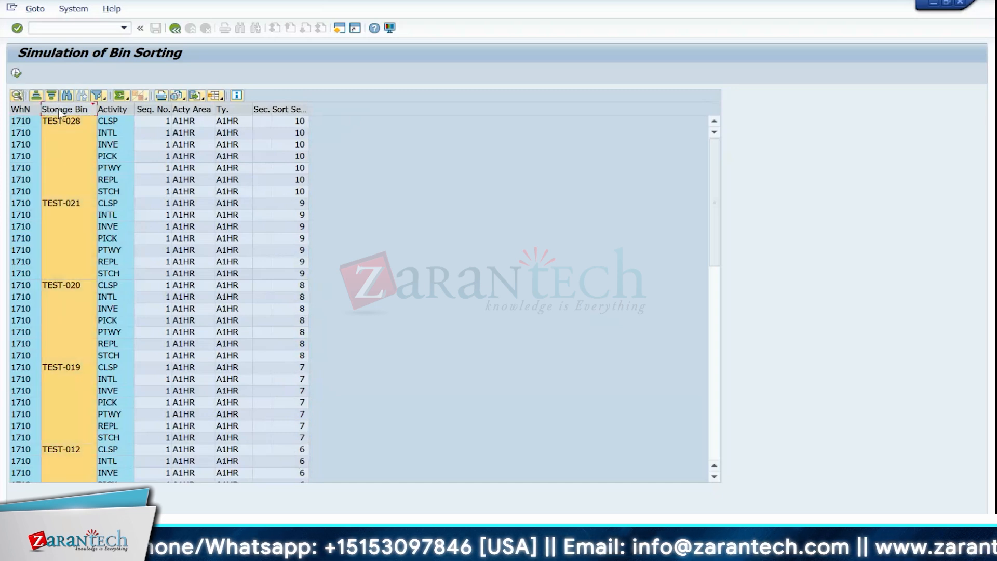
left_click(35, 95)
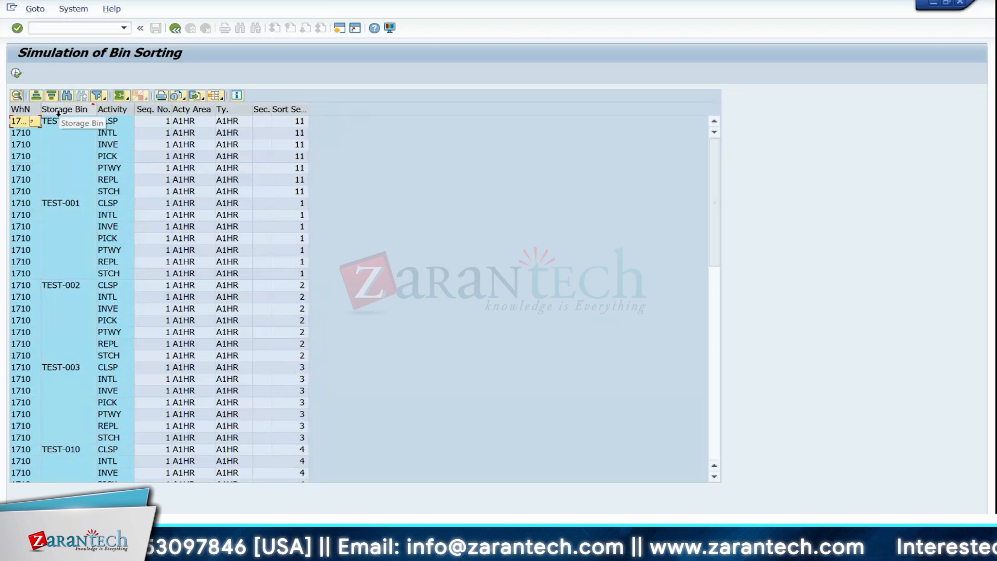
Execute the simulated bin sorting for A1HR and select bin TEST-001 in the results.
left_click(60, 111)
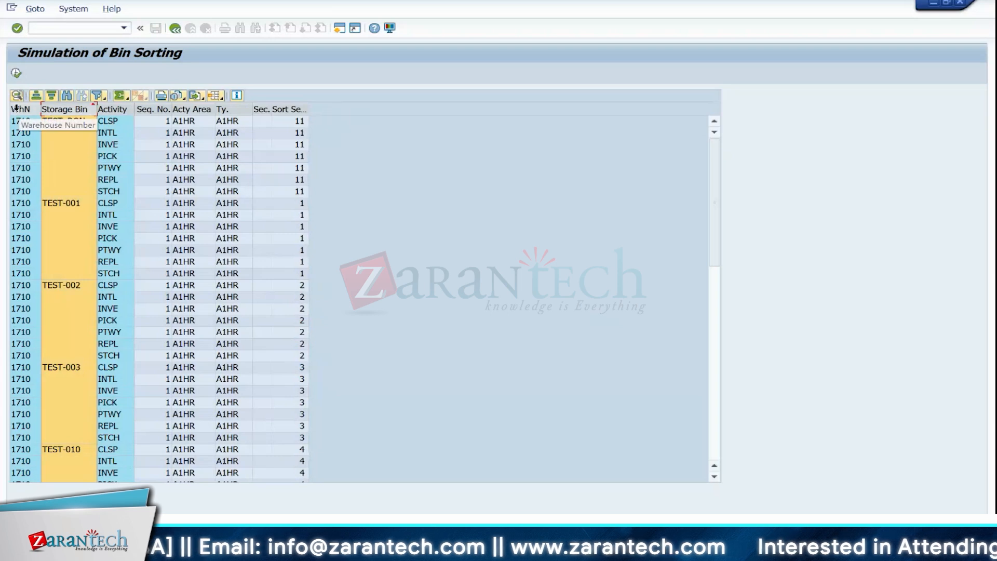
key("F8")
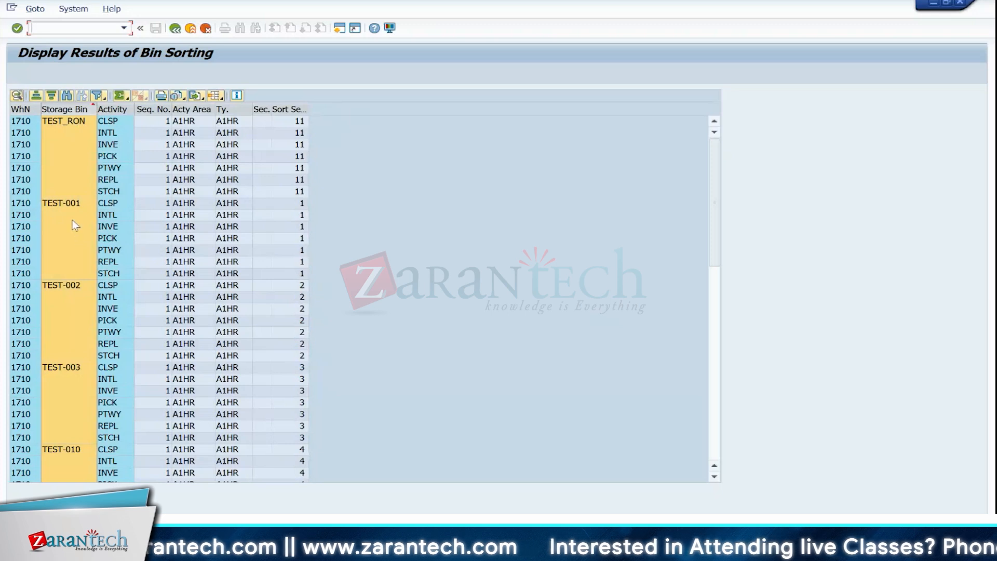
left_click(64, 203)
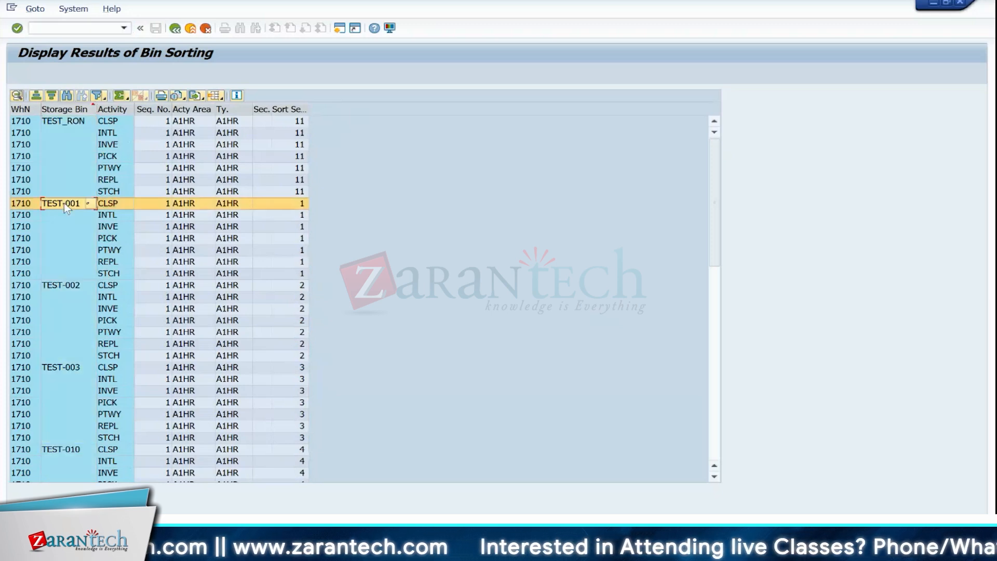
Open /SCWM/LS03 in a new session and check the activity areas assigned to storage bin TEST_RON.
left_click(68, 29)
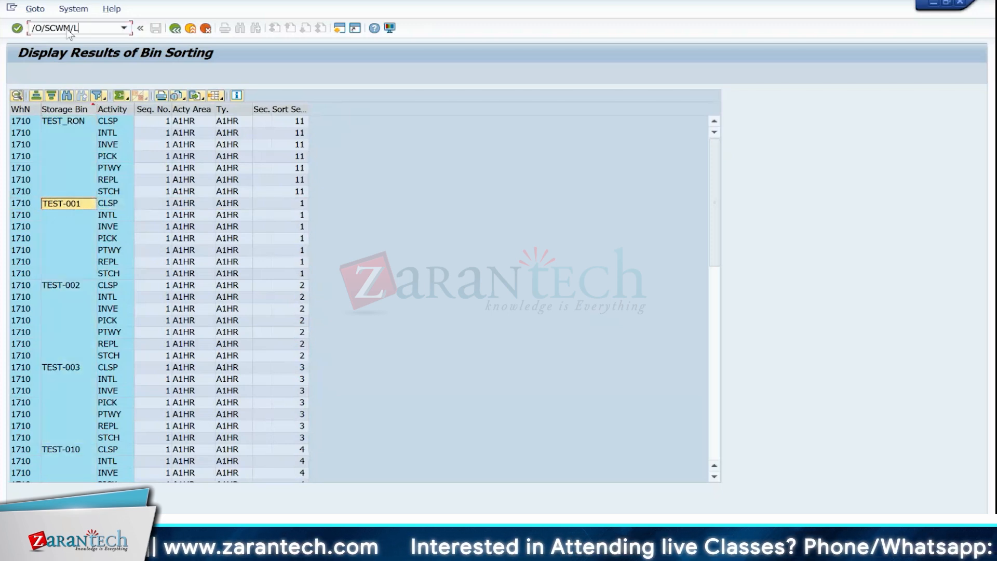
type("/O/SCWM/LS03")
key("Return")
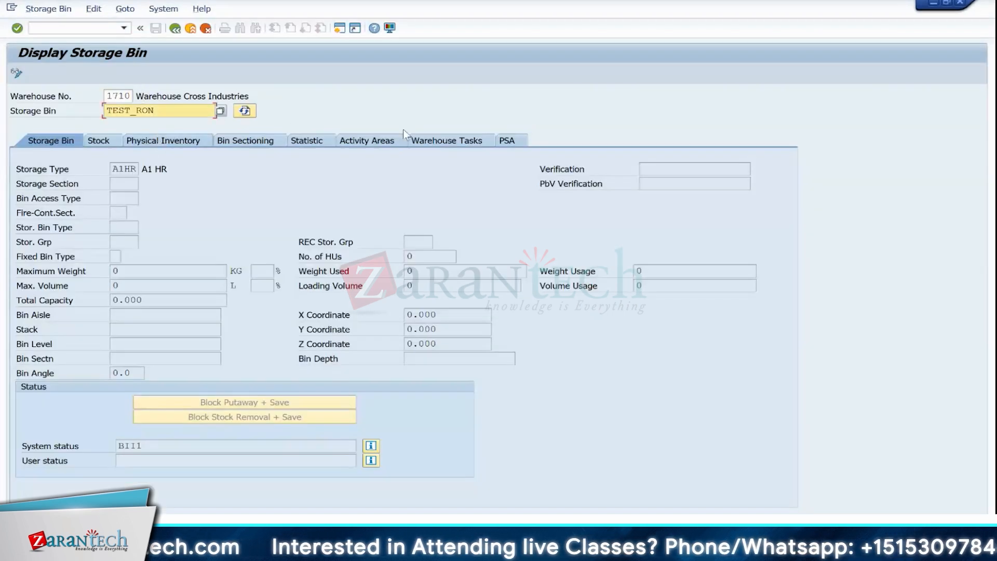
left_click(367, 140)
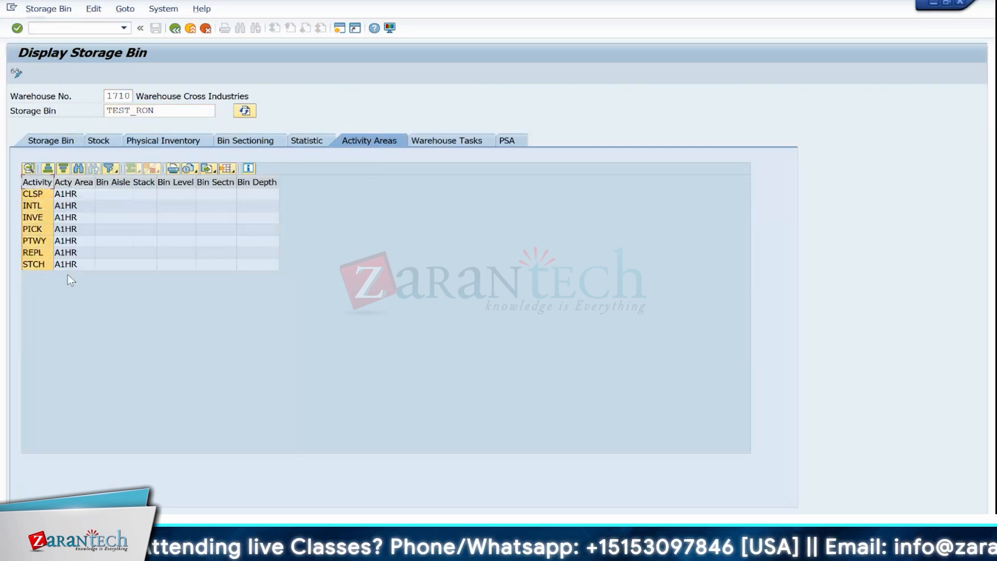
Leave the storage bin display and open the Sort Storage Bins transaction with /NSBST.
left_click(175, 29)
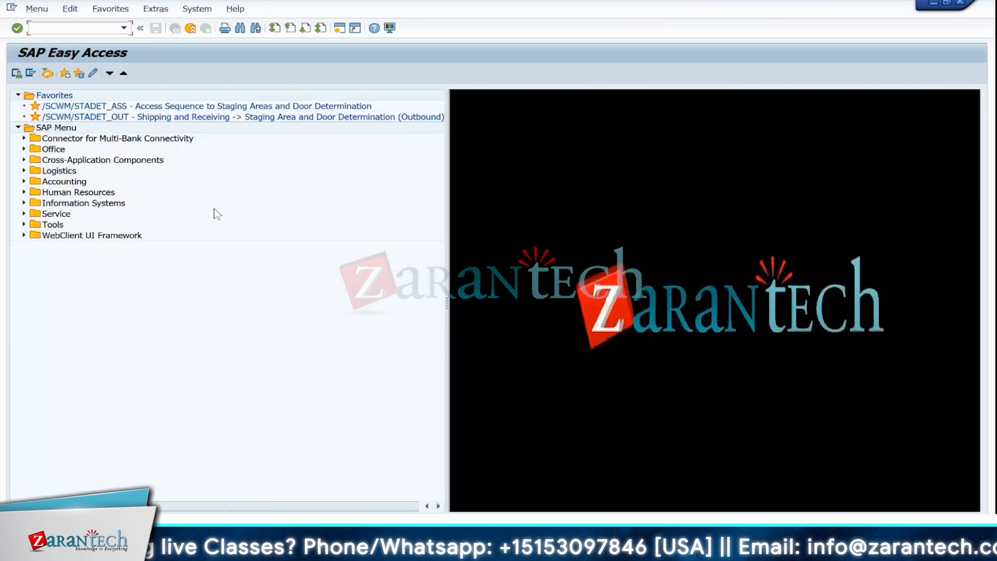
left_click(78, 28)
type("/NSBST")
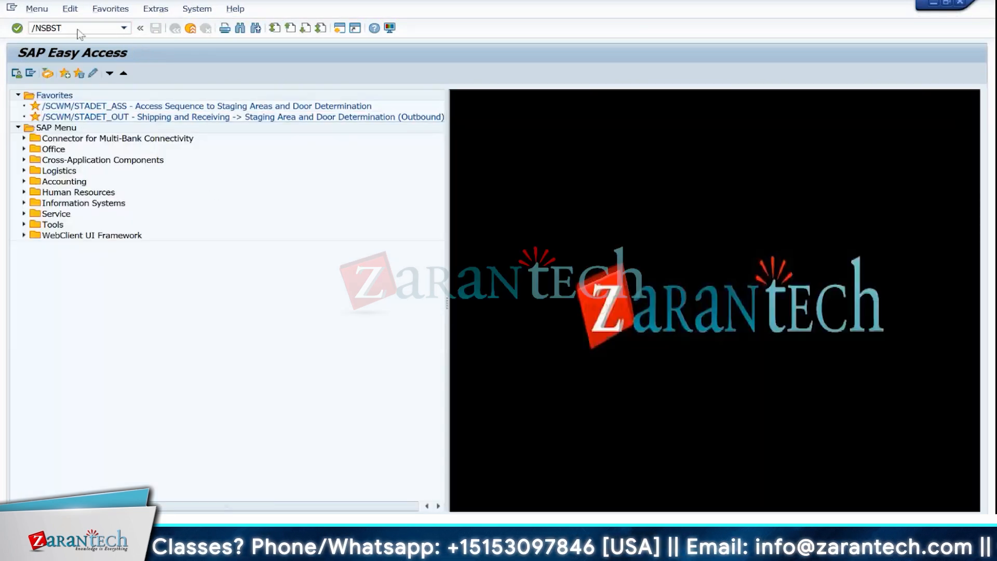
key("Return")
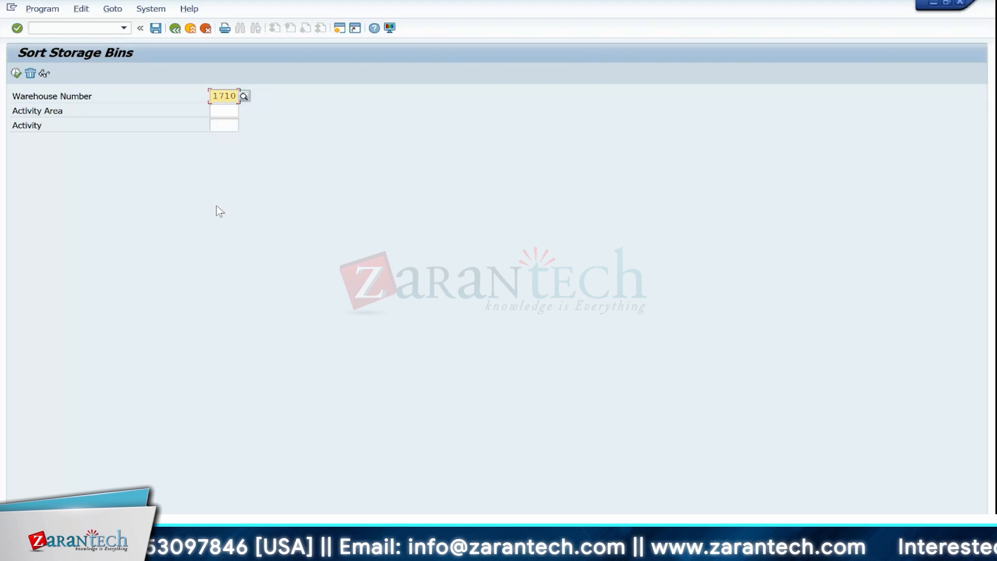
Switch to the Maintain Inbound Delivery session for warehouse 1710 and rerun the search by ERP reference document.
mouse_move(584, 551)
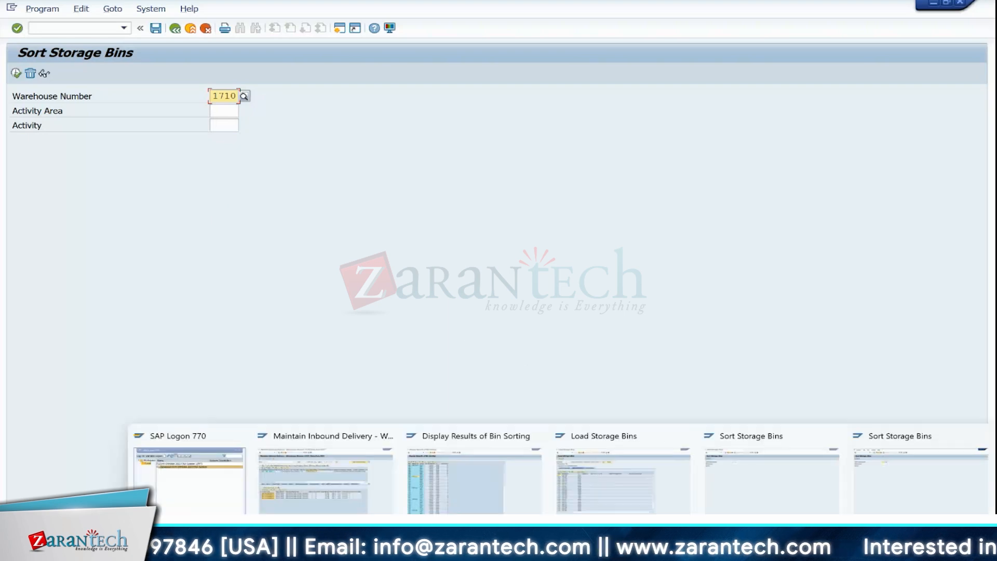
left_click(345, 482)
left_click(577, 97)
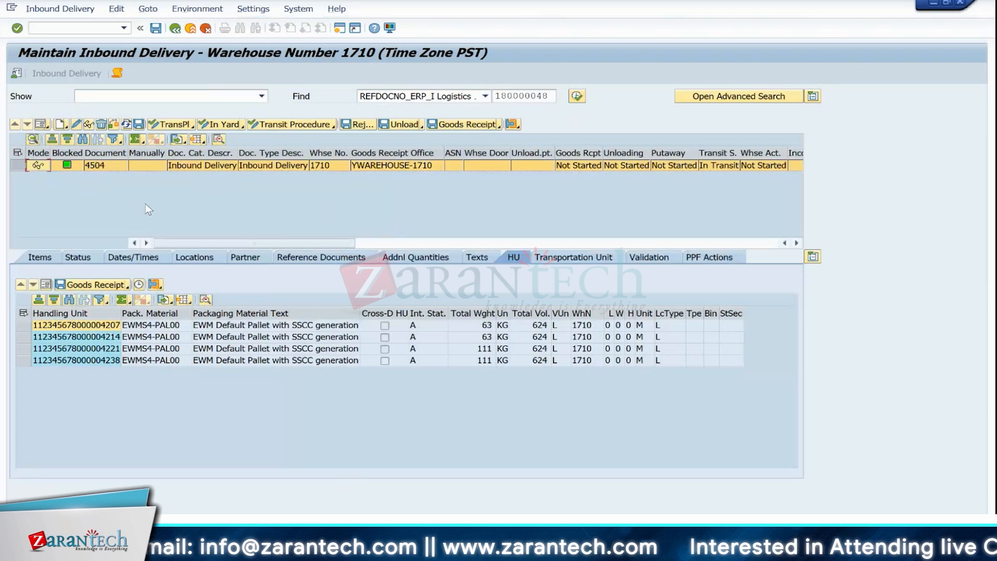
Select all handling units of the inbound delivery, post its goods receipt and check the goods receipt status.
left_click(23, 312)
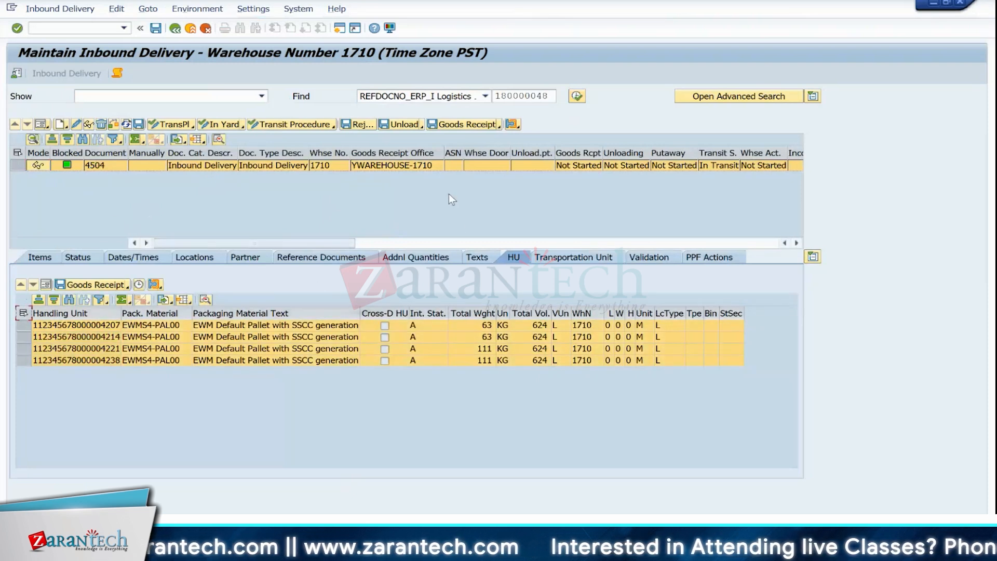
left_click(462, 124)
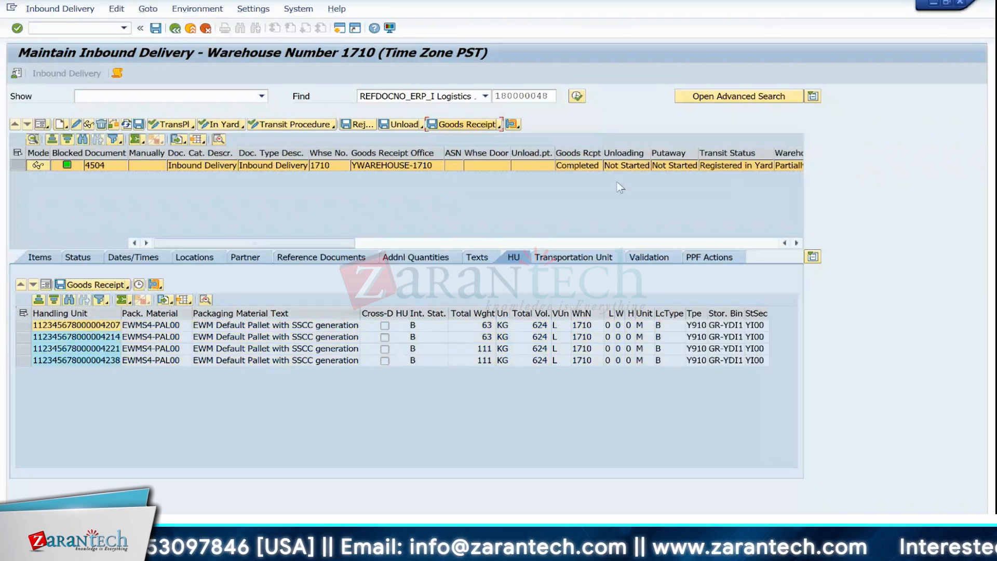
left_click(586, 168)
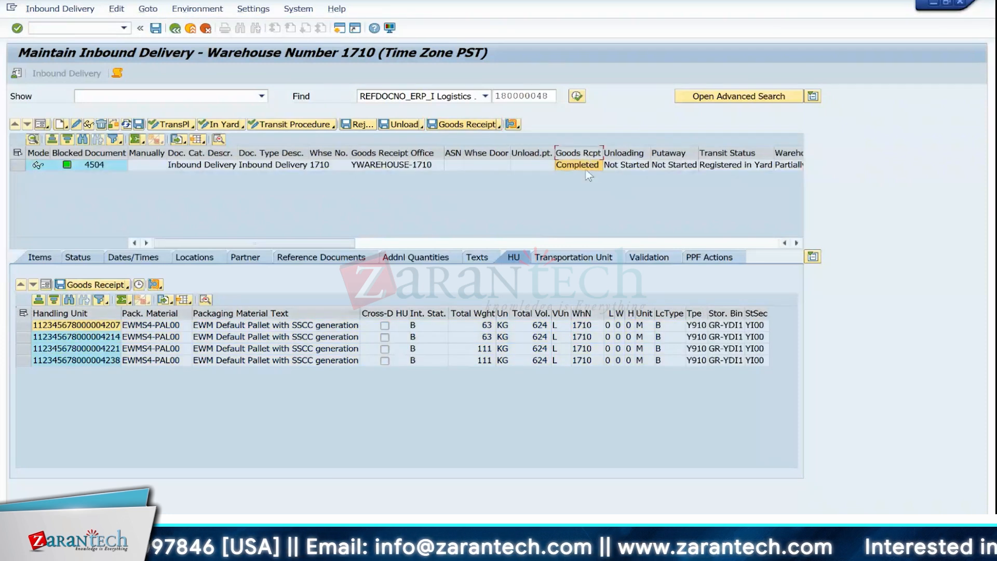
Examine the inbound delivery's PPF actions and rerun the delivery search to recheck the Send ERP Delivery Messages action.
left_click(696, 259)
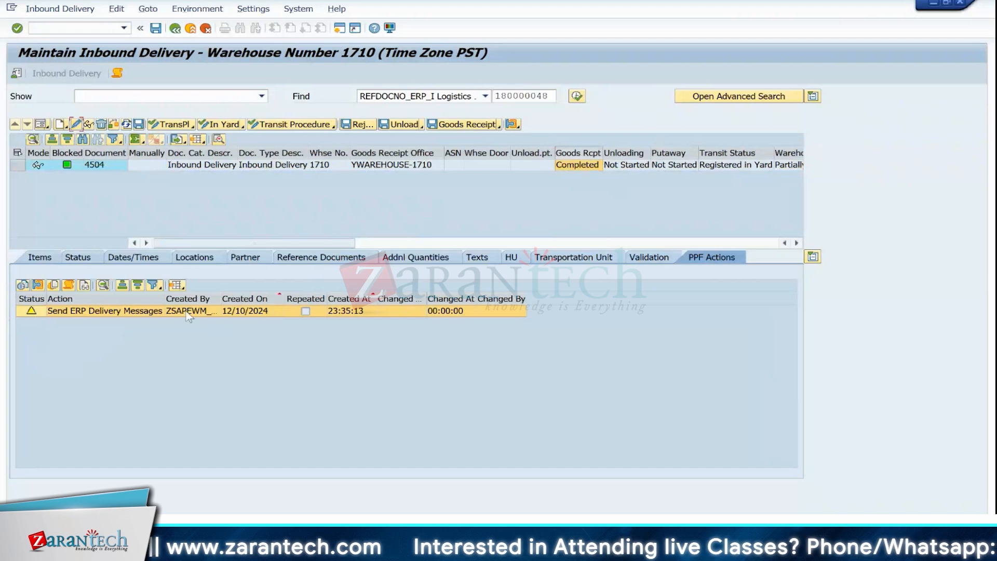
left_click(574, 95)
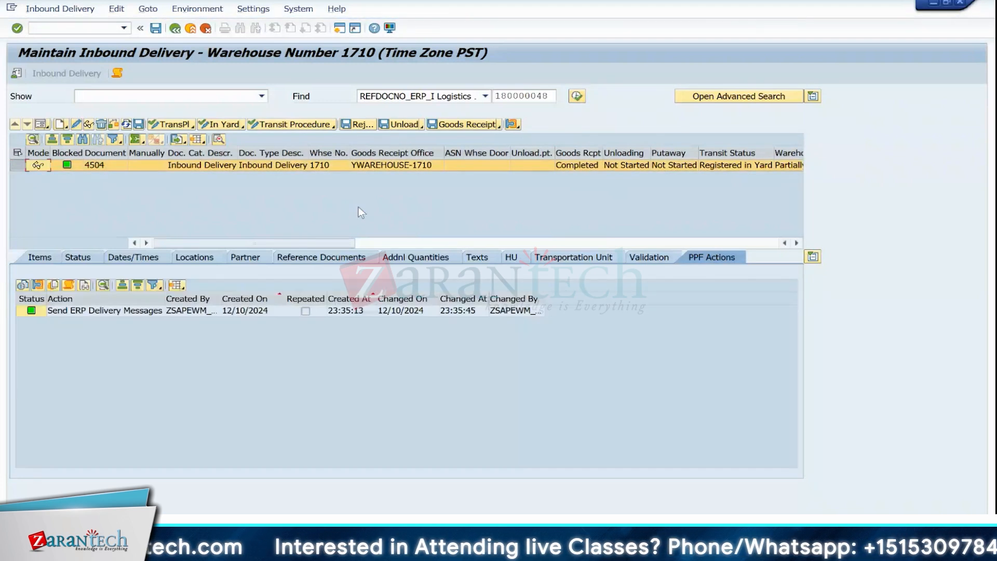
left_click(79, 315)
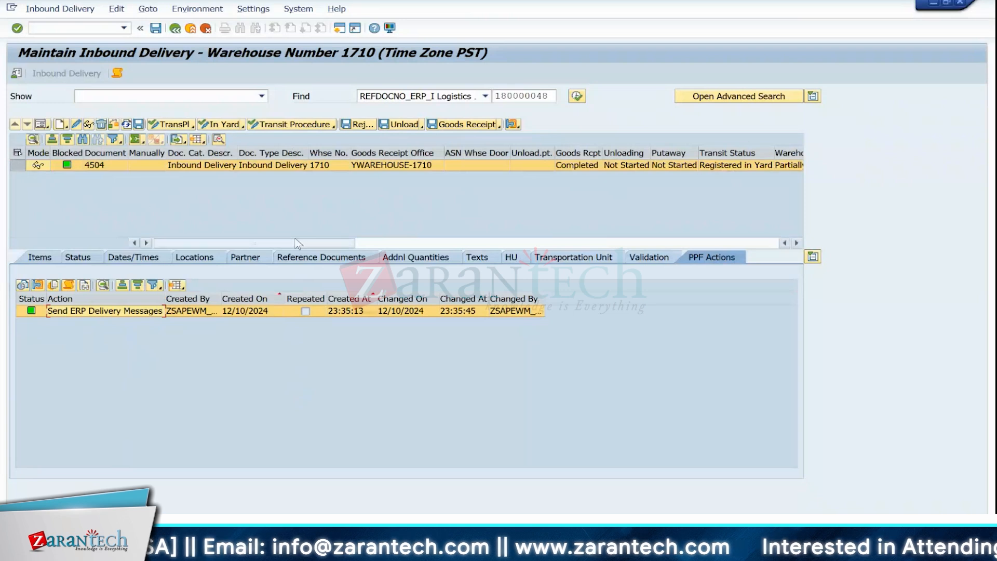
Look up the delivery's ERP reference document, open the inbound queue monitor with /OSMQ2, and find and open that document's queue entry.
left_click(314, 252)
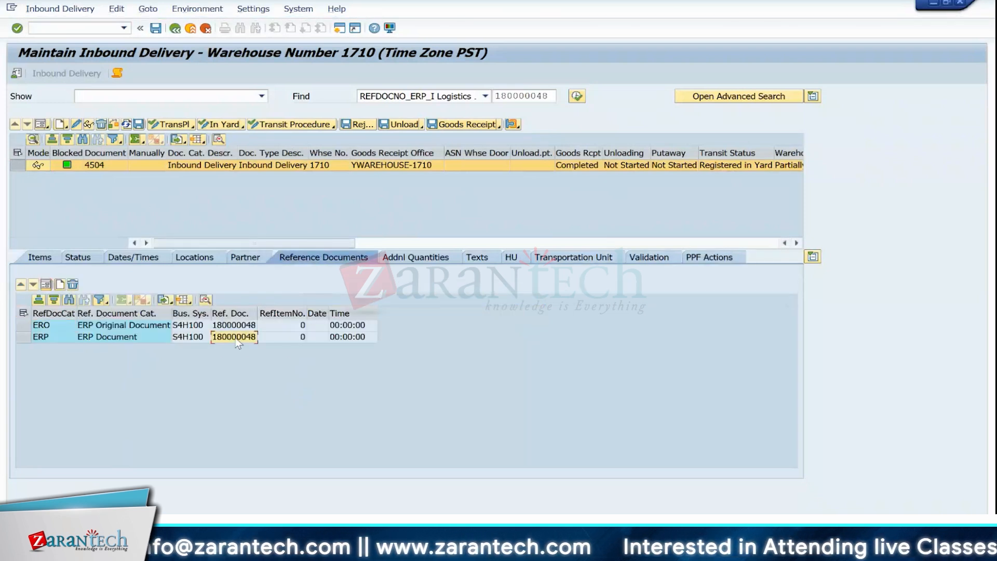
left_click(87, 28)
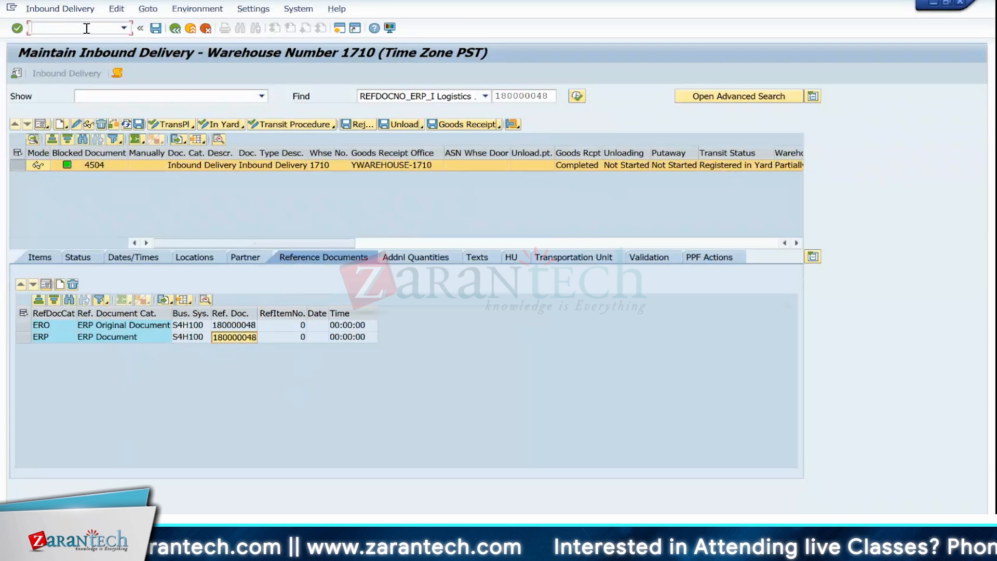
type("/OSMQ2")
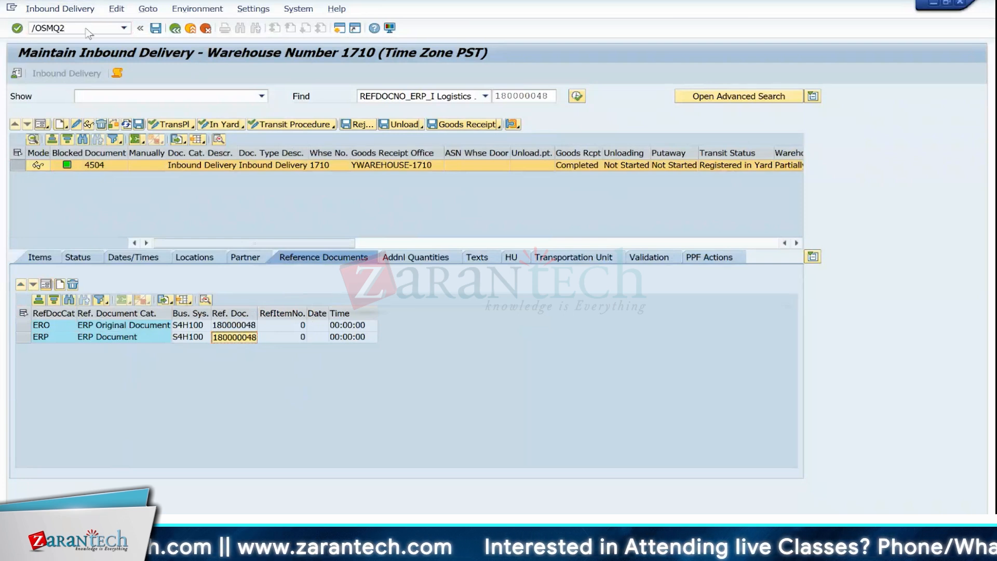
key("Return")
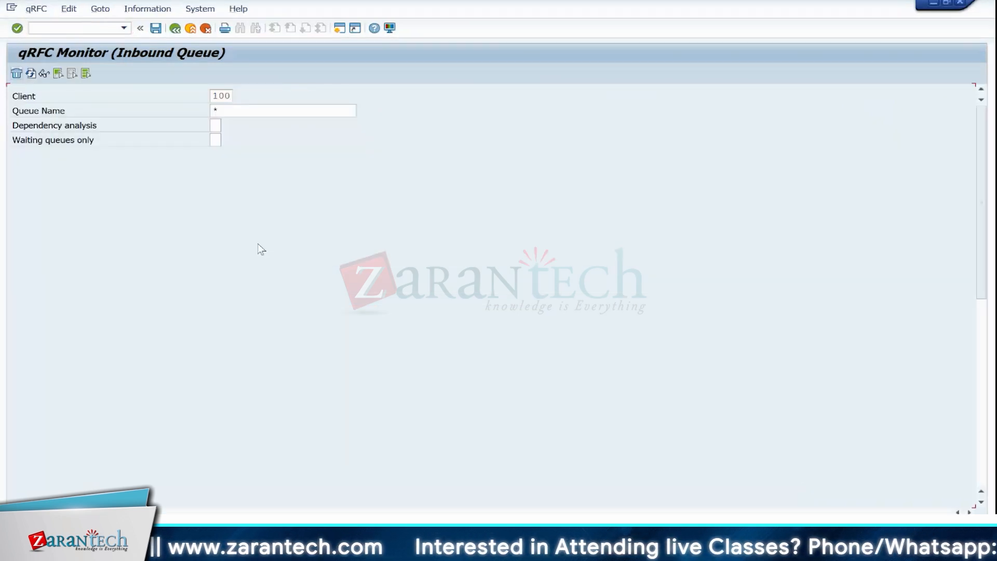
key("F8")
key("ctrl+f")
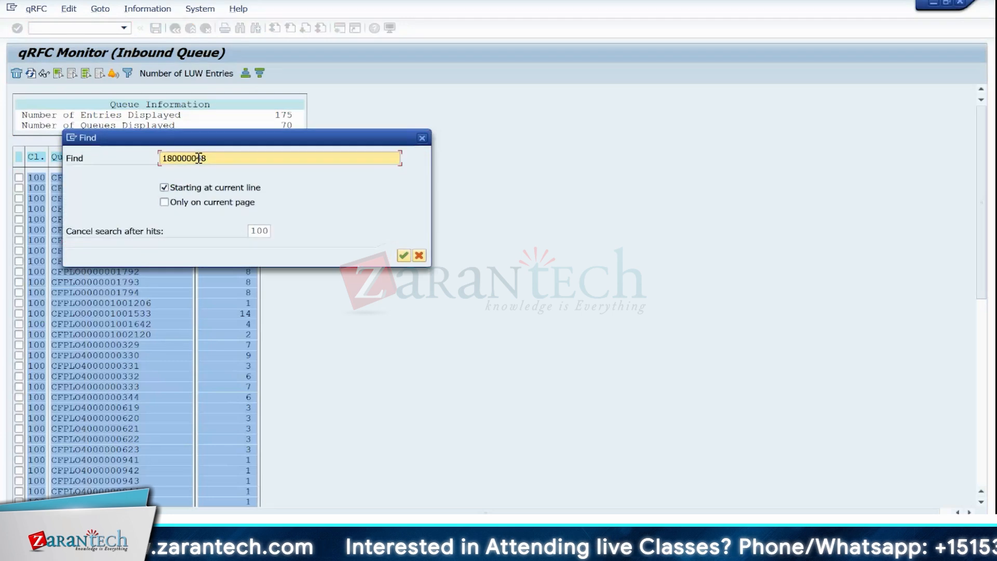
key("Return")
double_click(252, 144)
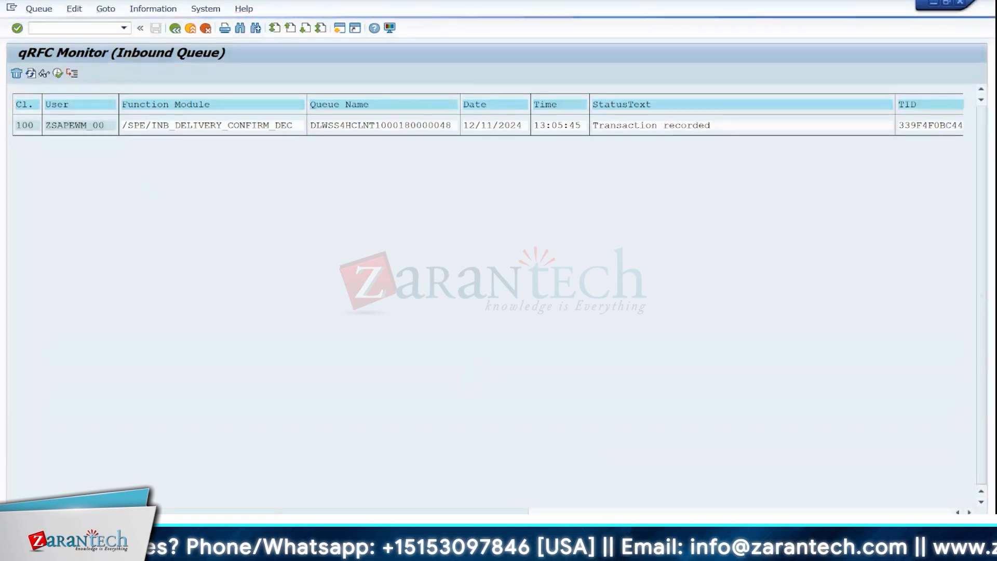
Switch to the Display Results of Bin Sorting session, display the ERP inbound delivery with /NVL33N and check its goods movement data.
left_click(369, 494)
left_click(91, 32)
type("/NVL33N")
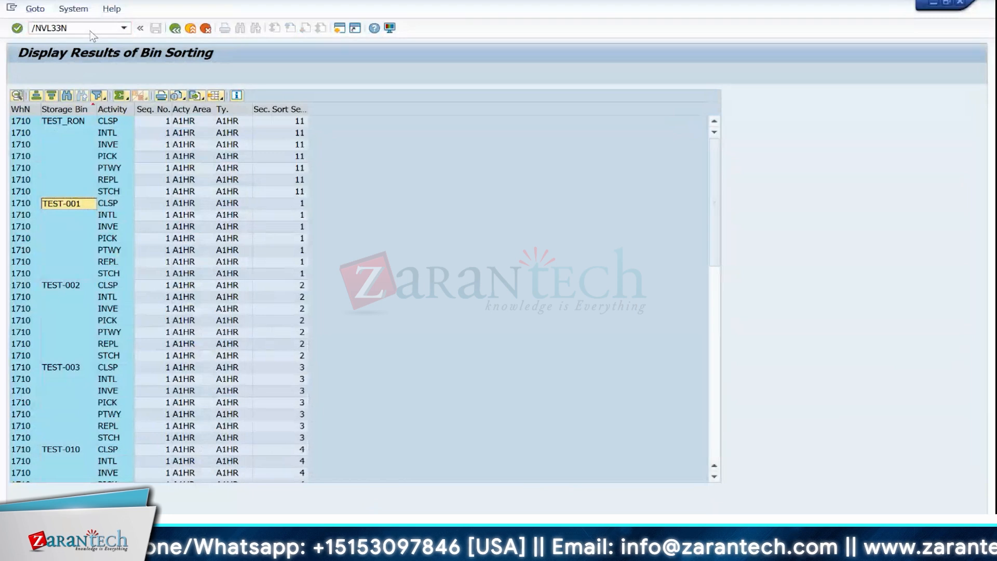
key("Return")
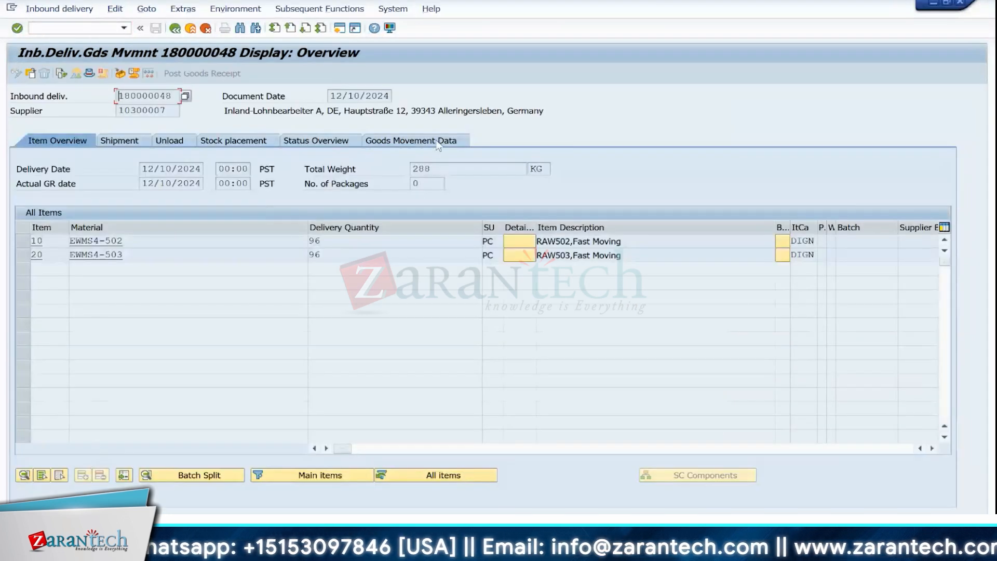
left_click(411, 140)
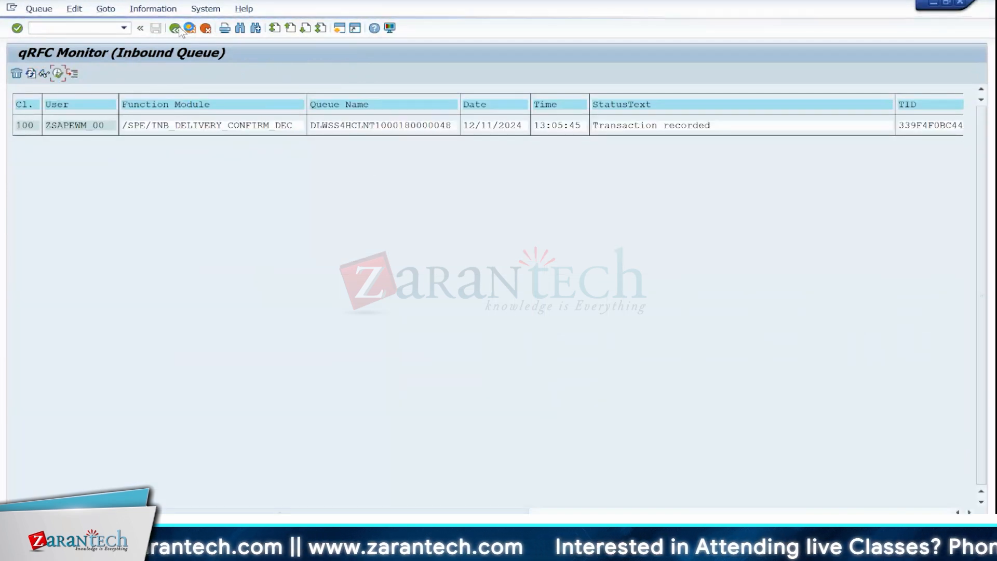
Switch to the Maintain Inbound Delivery session, rerun the delivery search and start the follow-on Warehouse Task function.
mouse_move(519, 550)
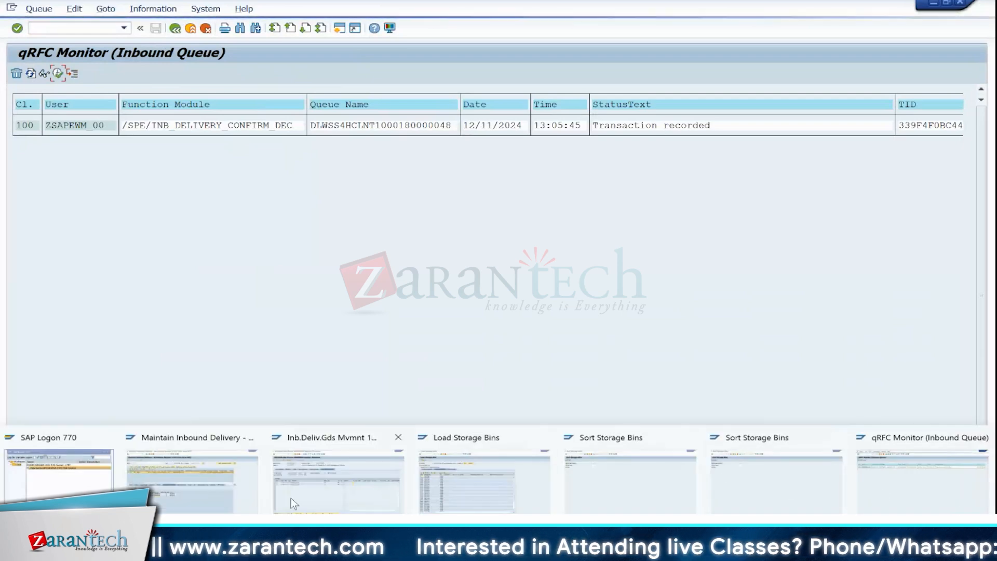
left_click(192, 478)
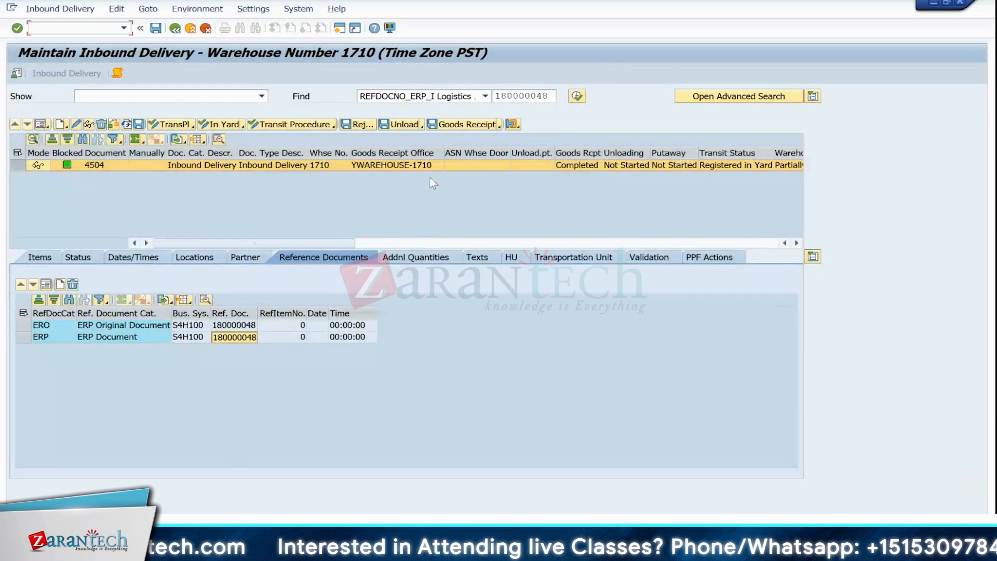
left_click(576, 97)
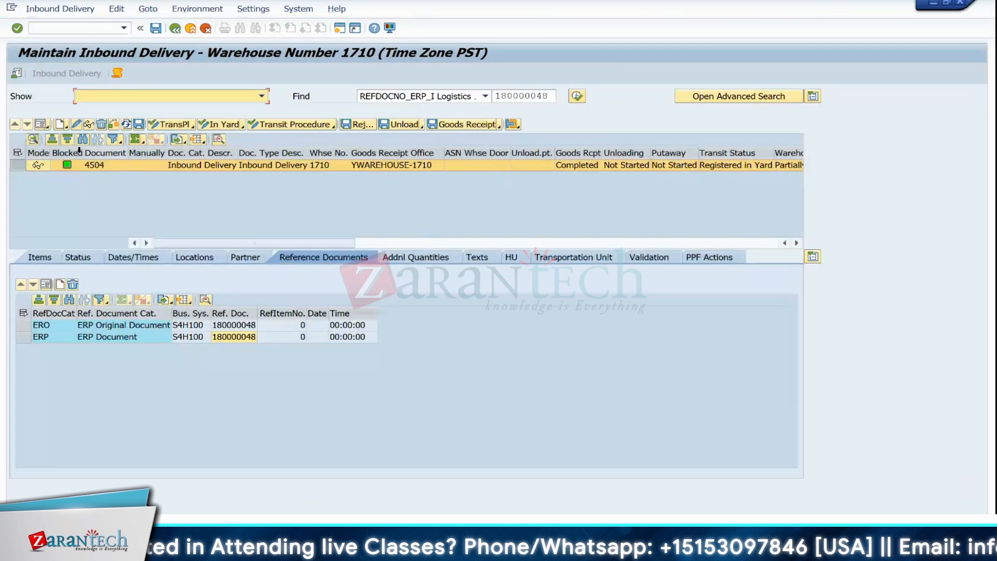
left_click(65, 12)
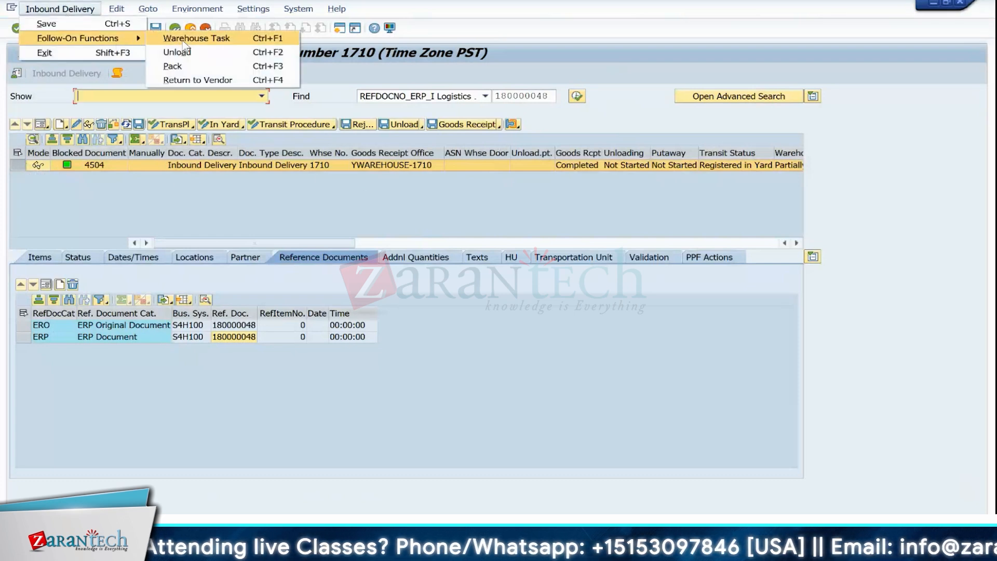
key("Escape")
key("Escape")
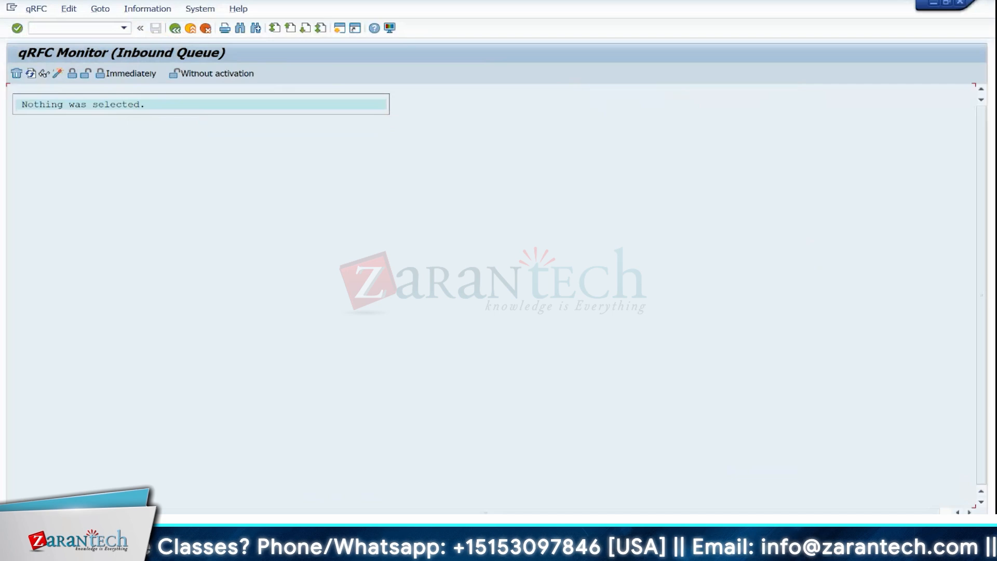
Switch to the ERP inbound delivery display, reload the delivery and inspect its document flow, including the goods receipt material document.
mouse_move(499, 545)
left_click(324, 486)
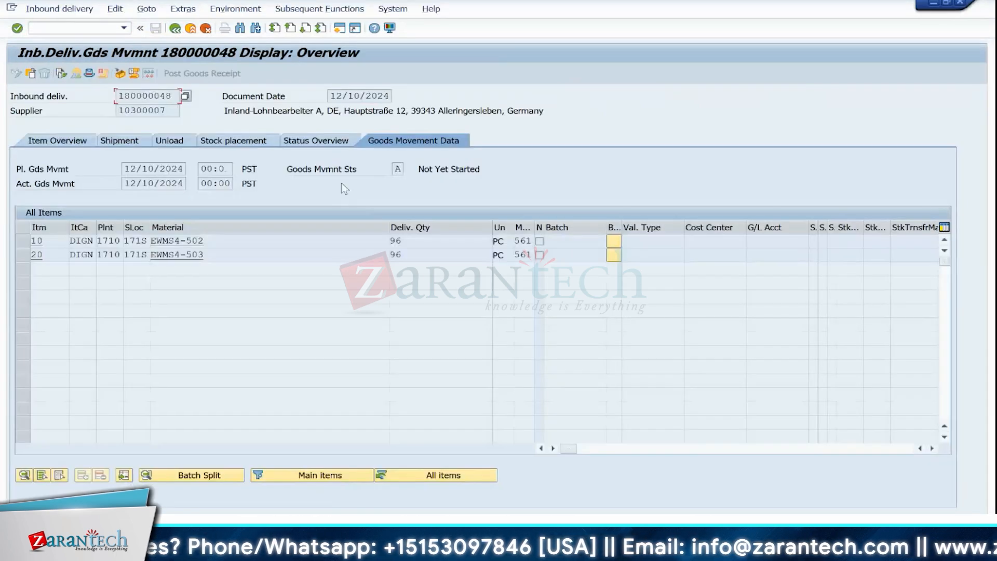
left_click(175, 27)
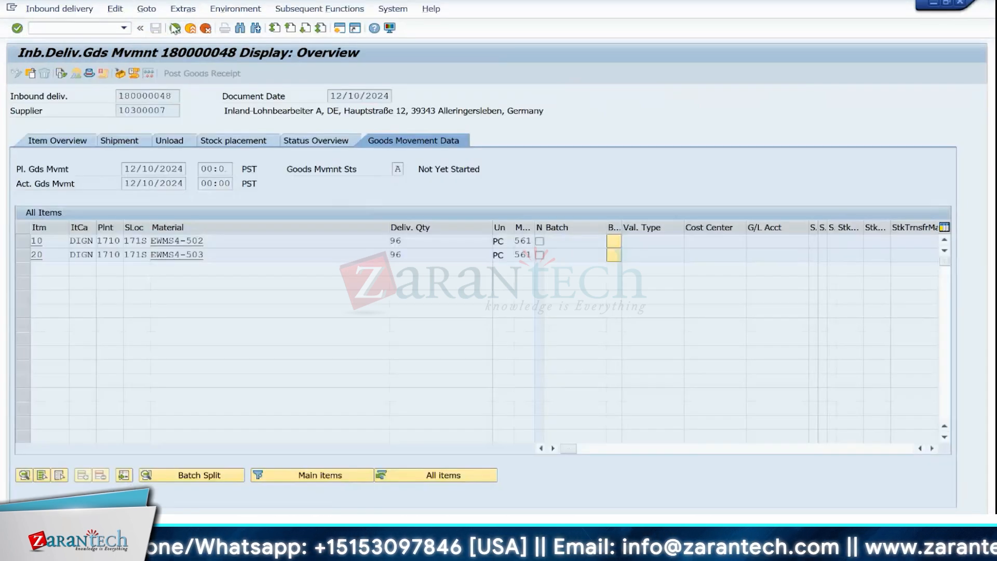
key("Return")
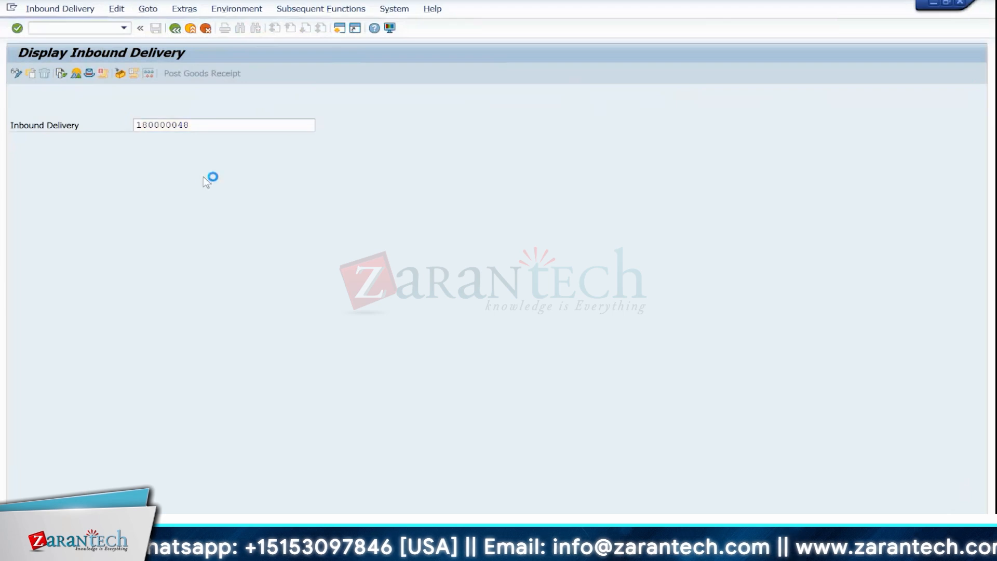
left_click(387, 146)
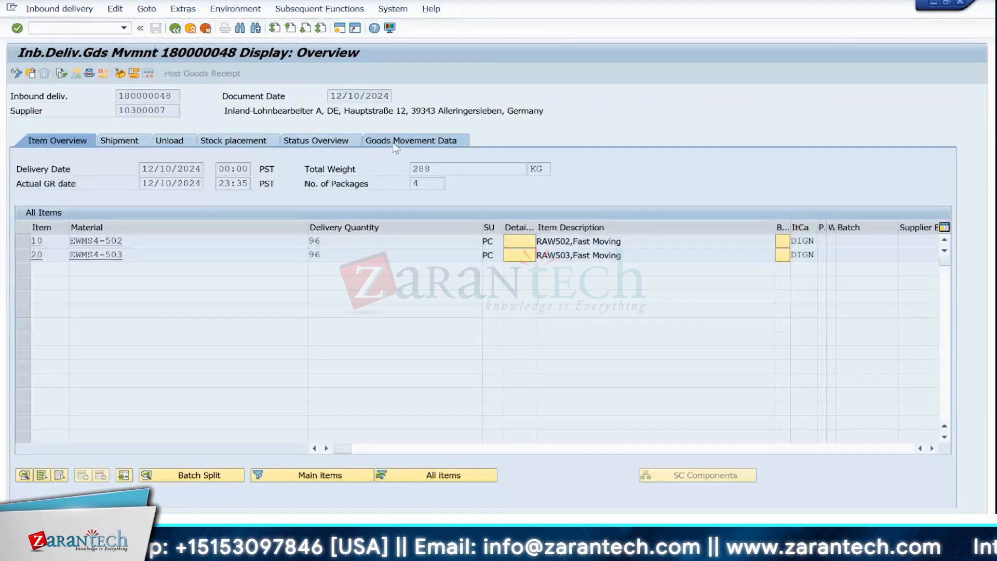
left_click(60, 73)
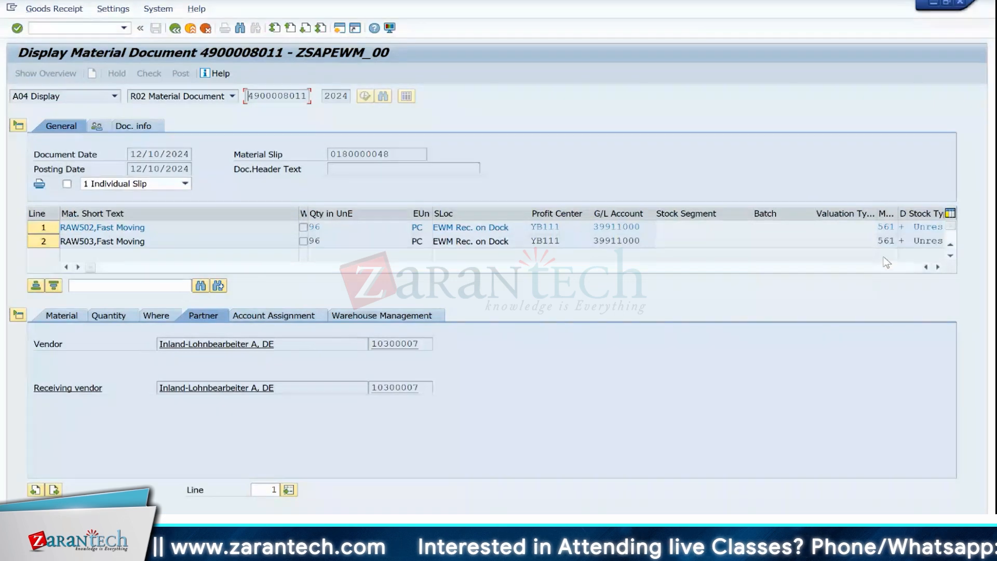
left_click(175, 28)
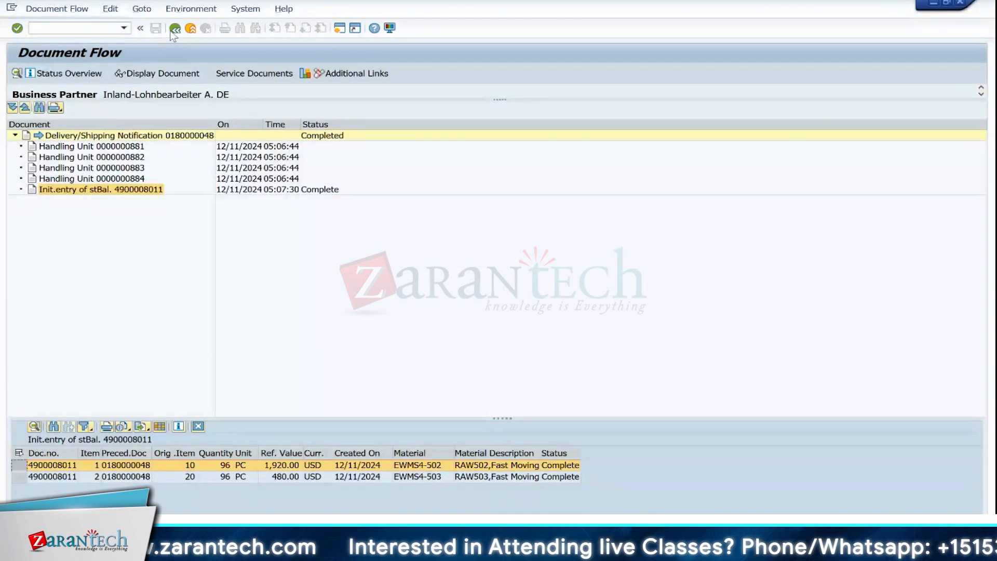
Switch to the Create Warehouse Task session for warehouse 1710 and check the storage process of the handling units.
key("alt+Tab")
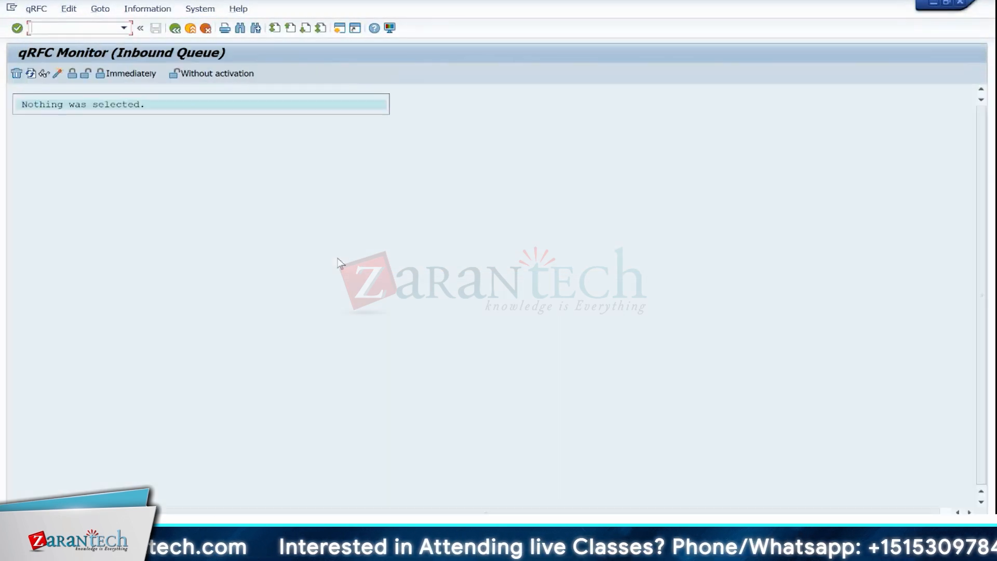
key("alt+Tab")
key("alt+Tab")
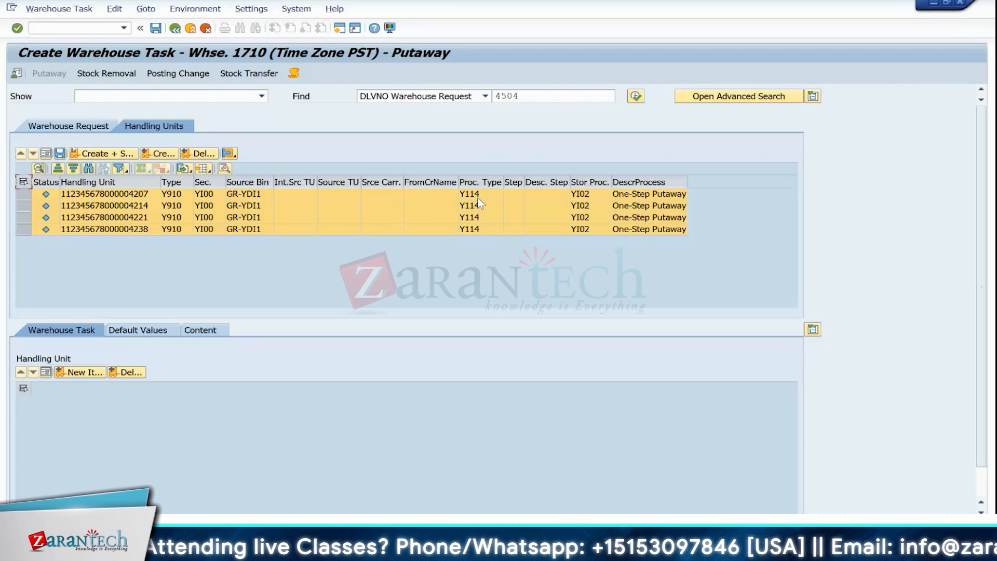
left_click(591, 183)
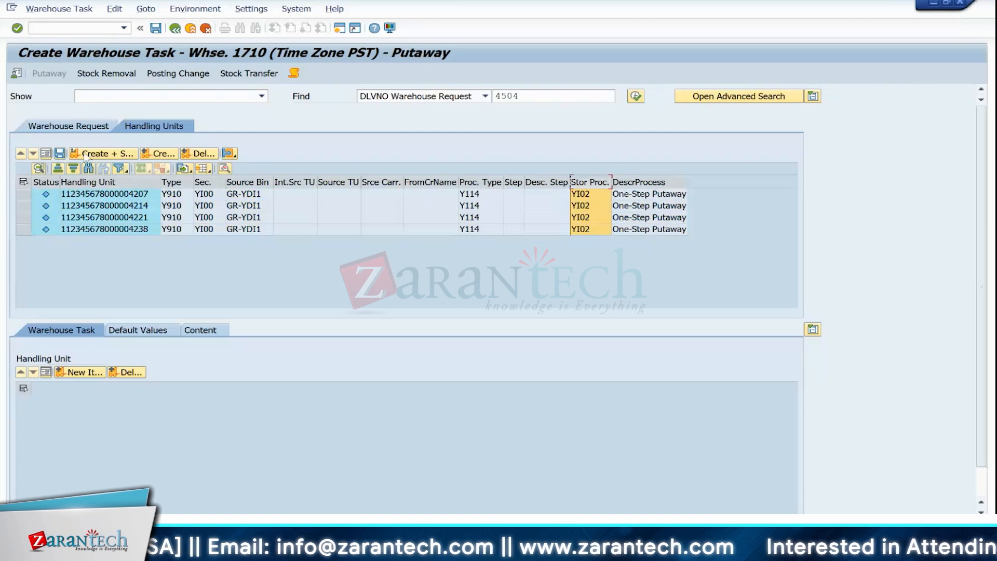
Try to create and save putaway warehouse tasks for all handling units of the warehouse request, and close the log.
left_click(24, 182)
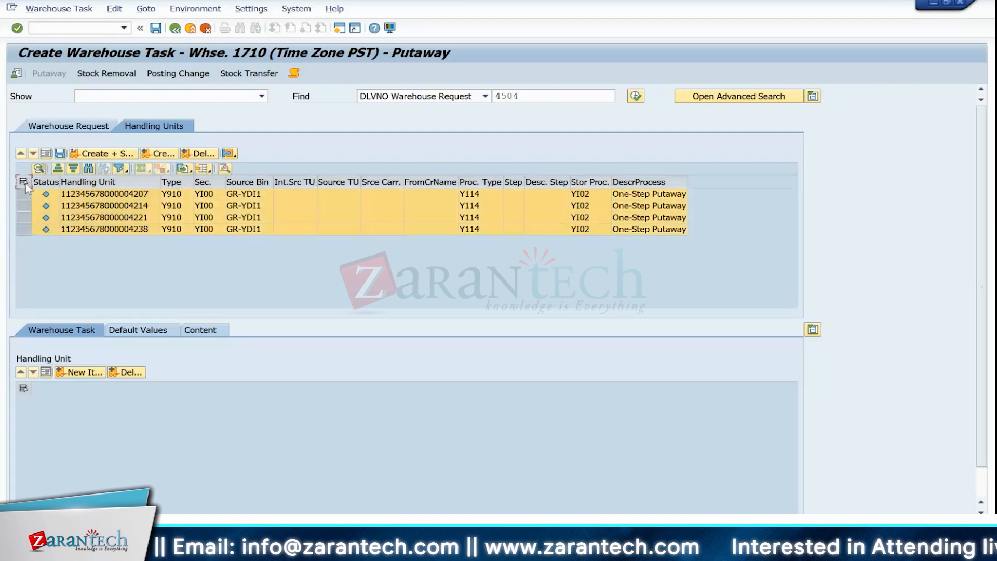
left_click(103, 154)
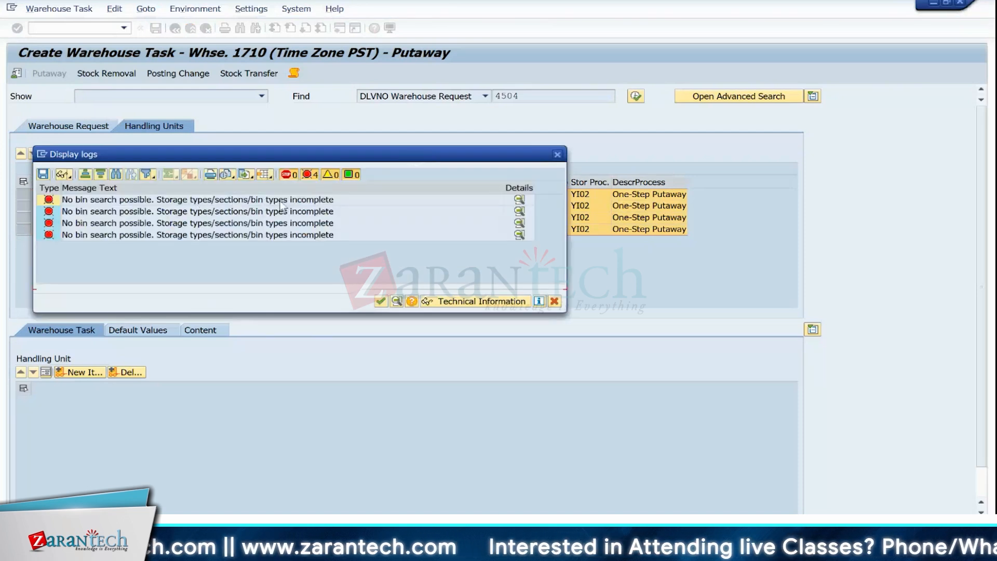
left_click(381, 301)
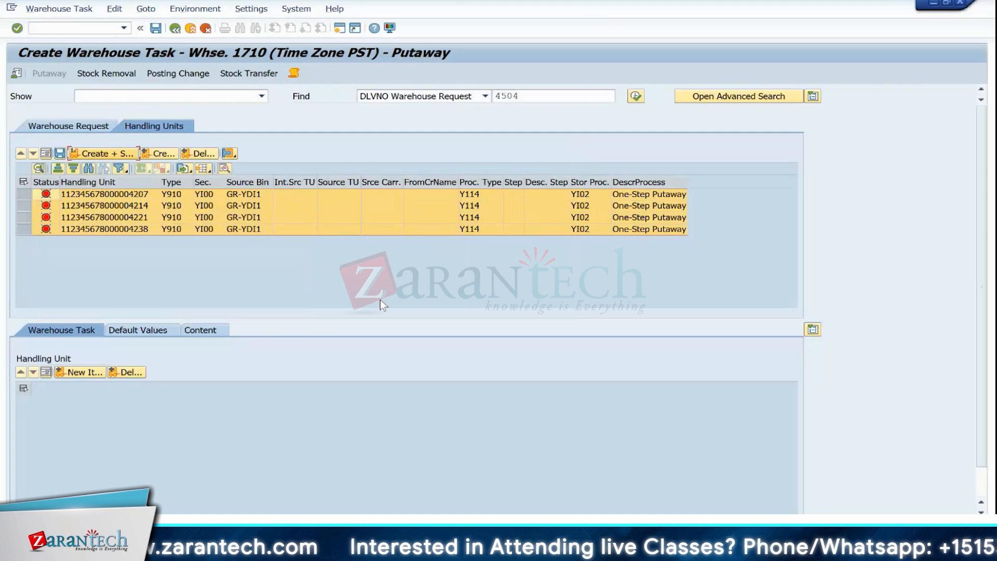